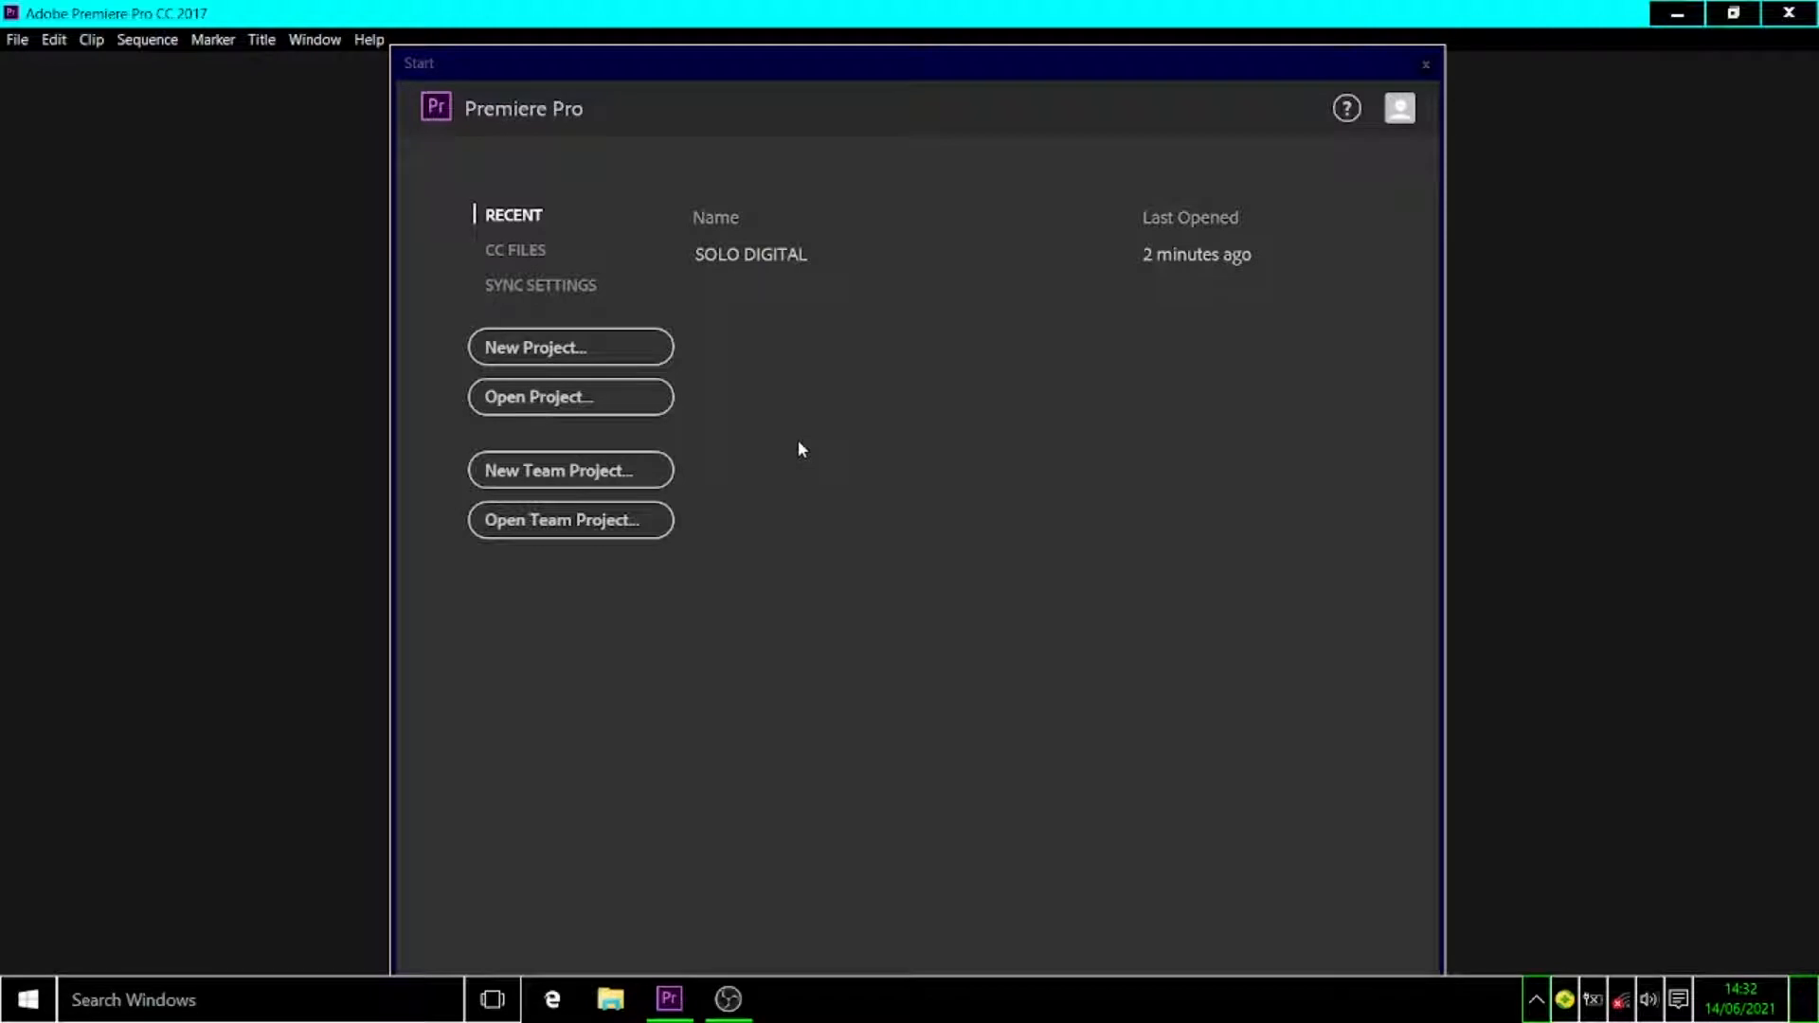
Open the recent project SOLO DIGITAL
left_click(784, 256)
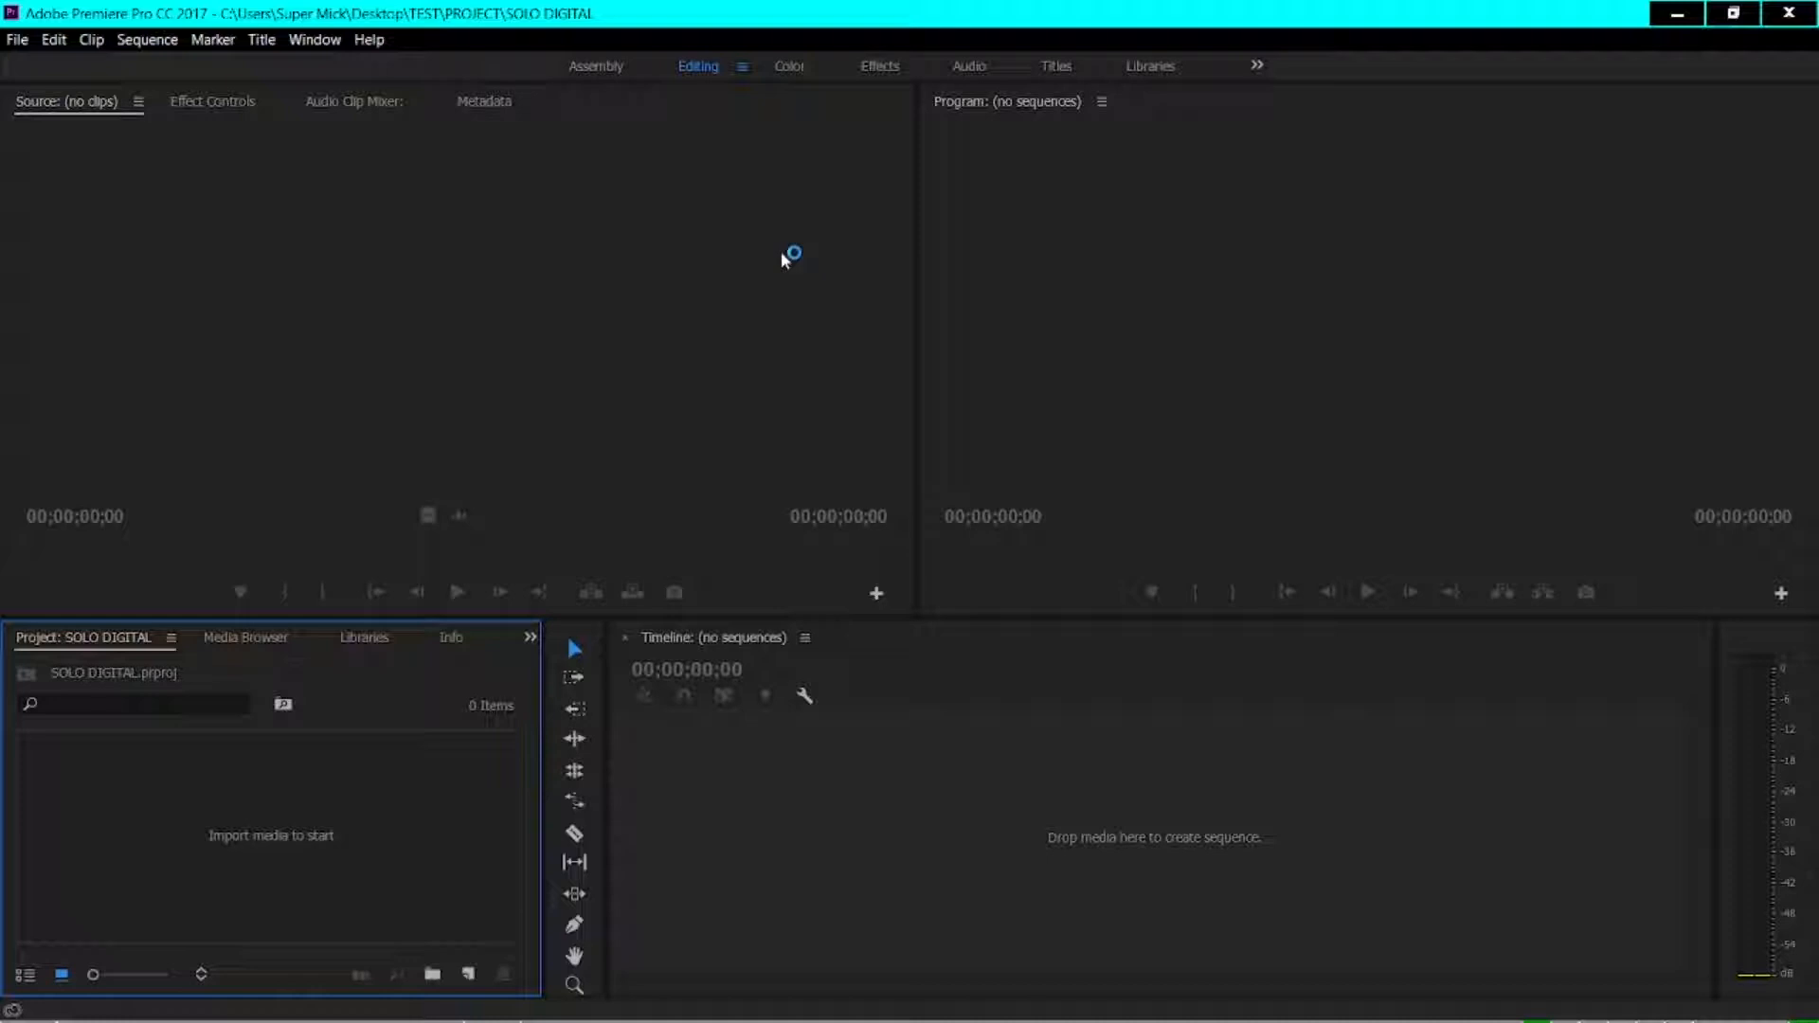
left_click(477, 243)
left_click(1431, 175)
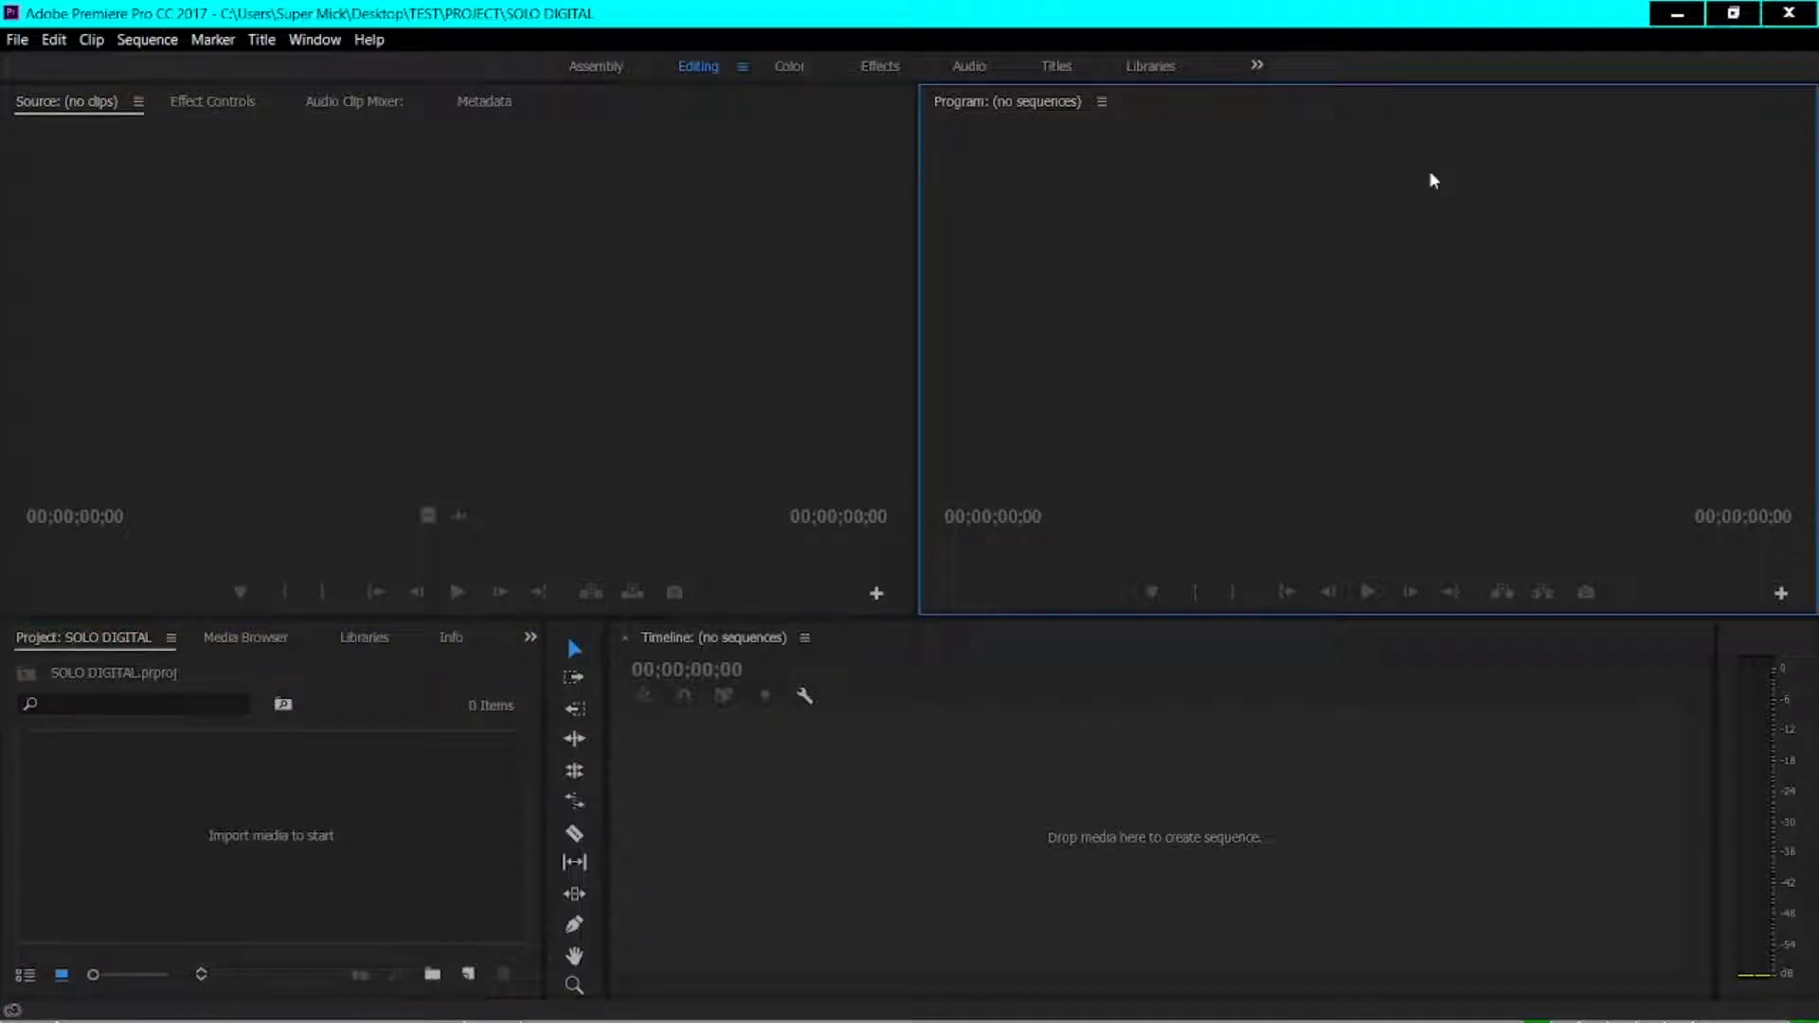
left_click(1003, 792)
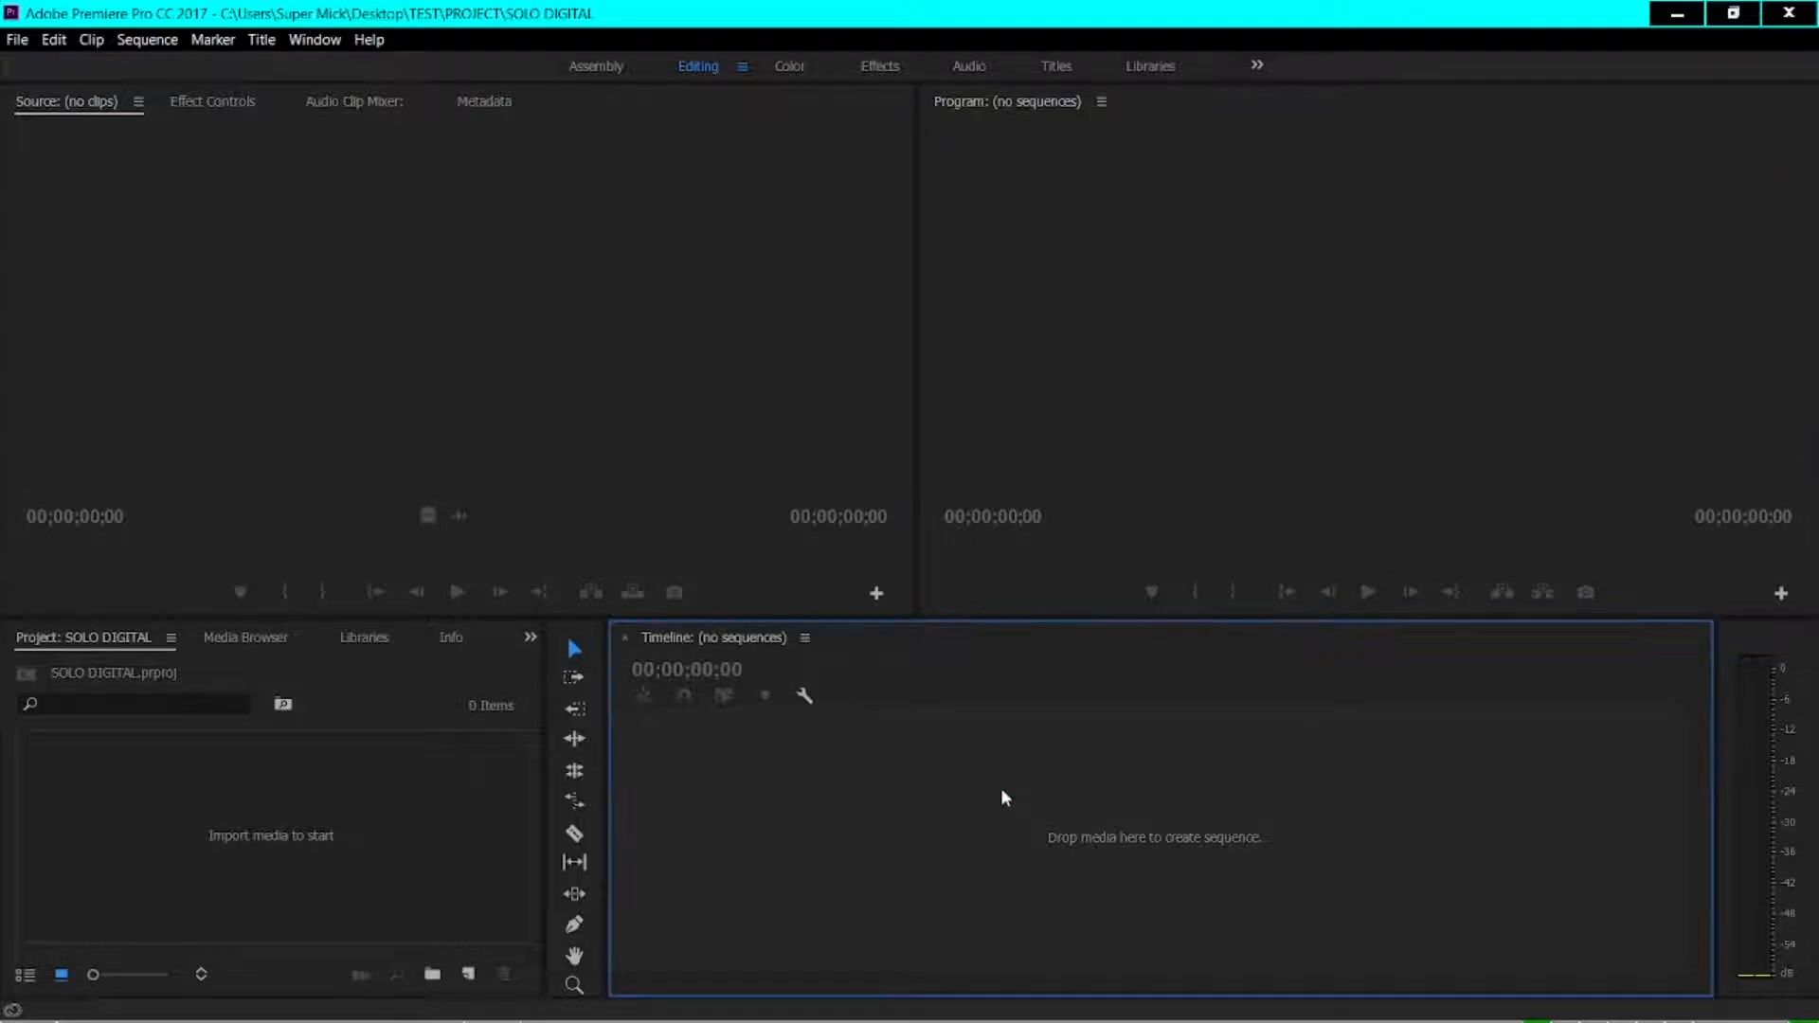
left_click(361, 768)
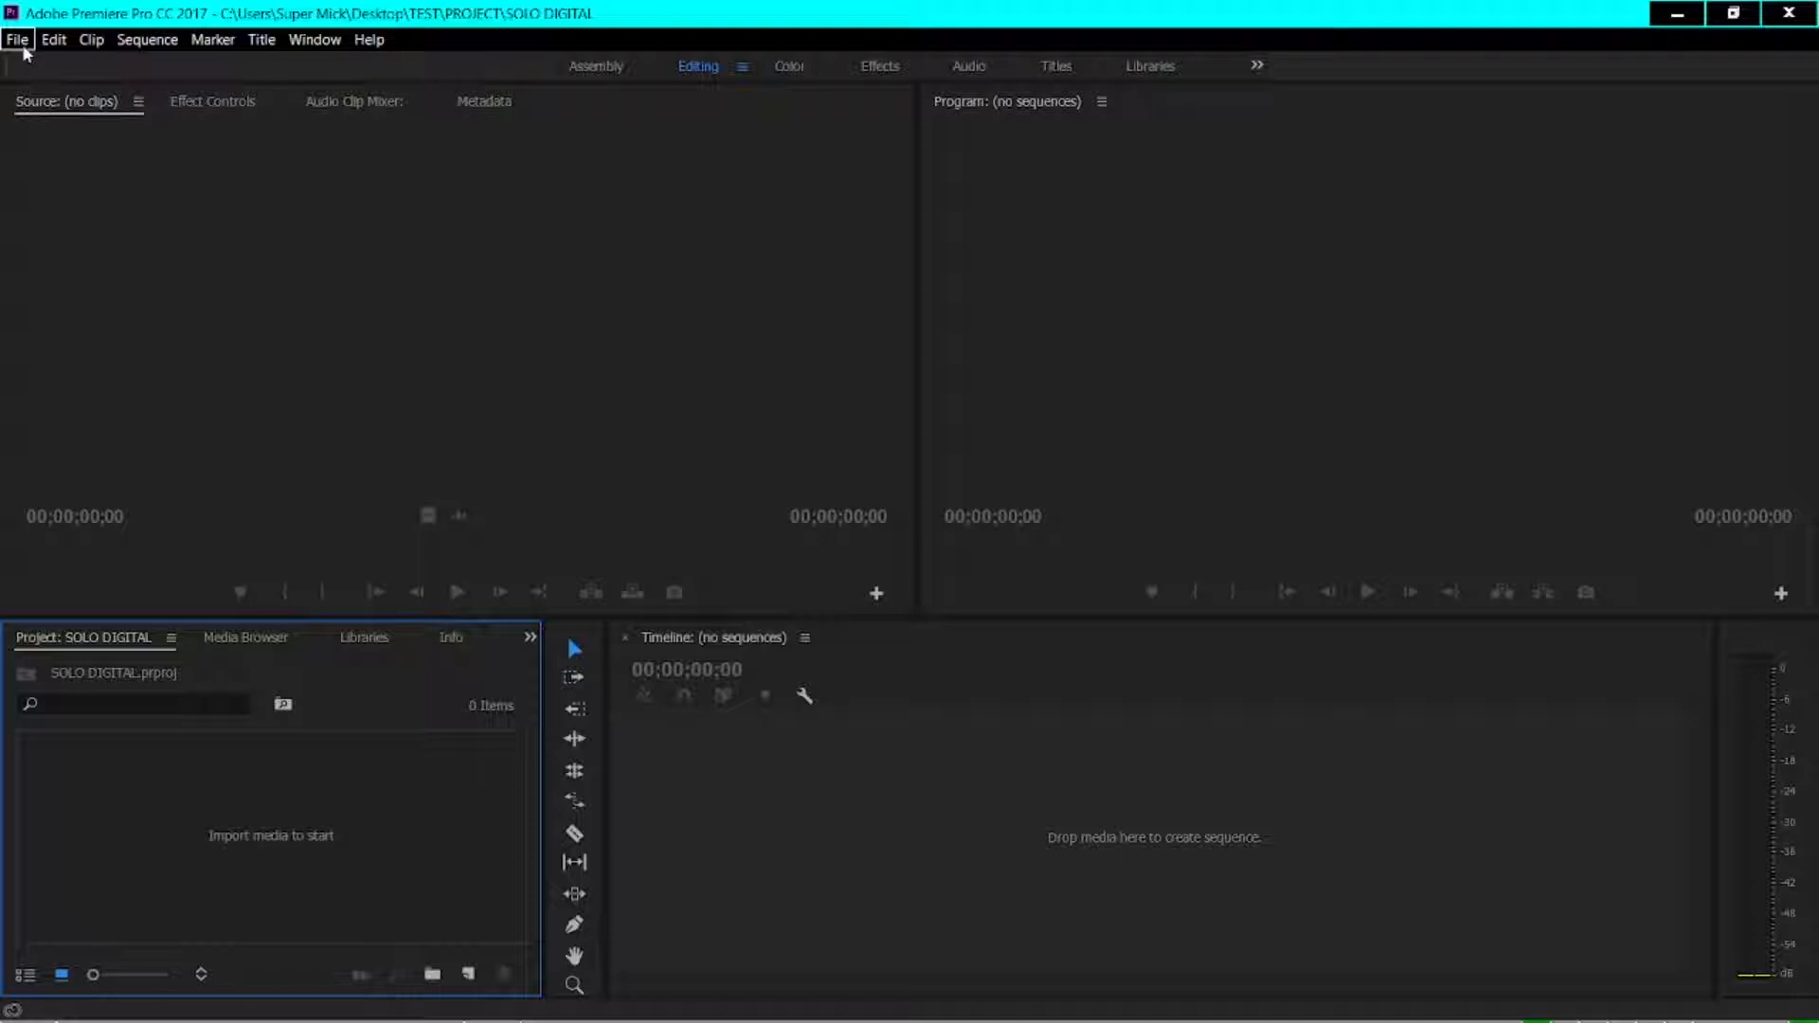
Create a sequence named INRO using the DV - PAL Standard 48kHz preset
key("ctrl+n")
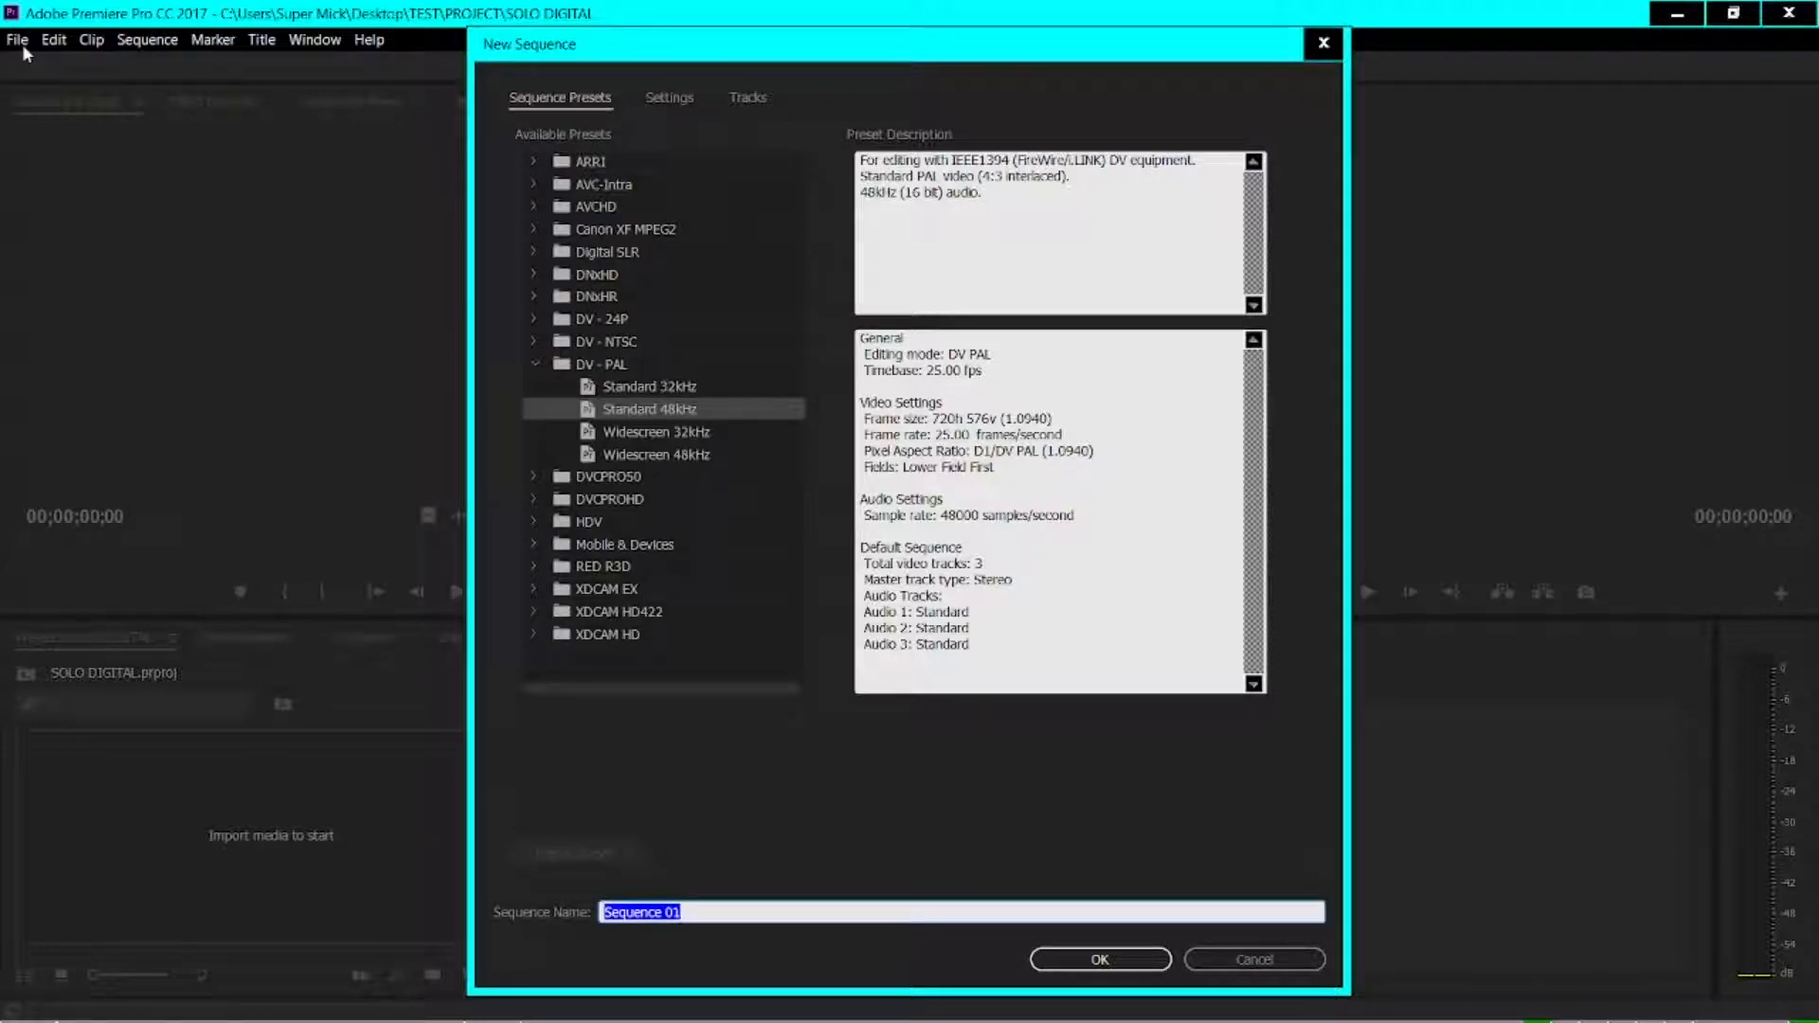
type("INRO")
key("Return")
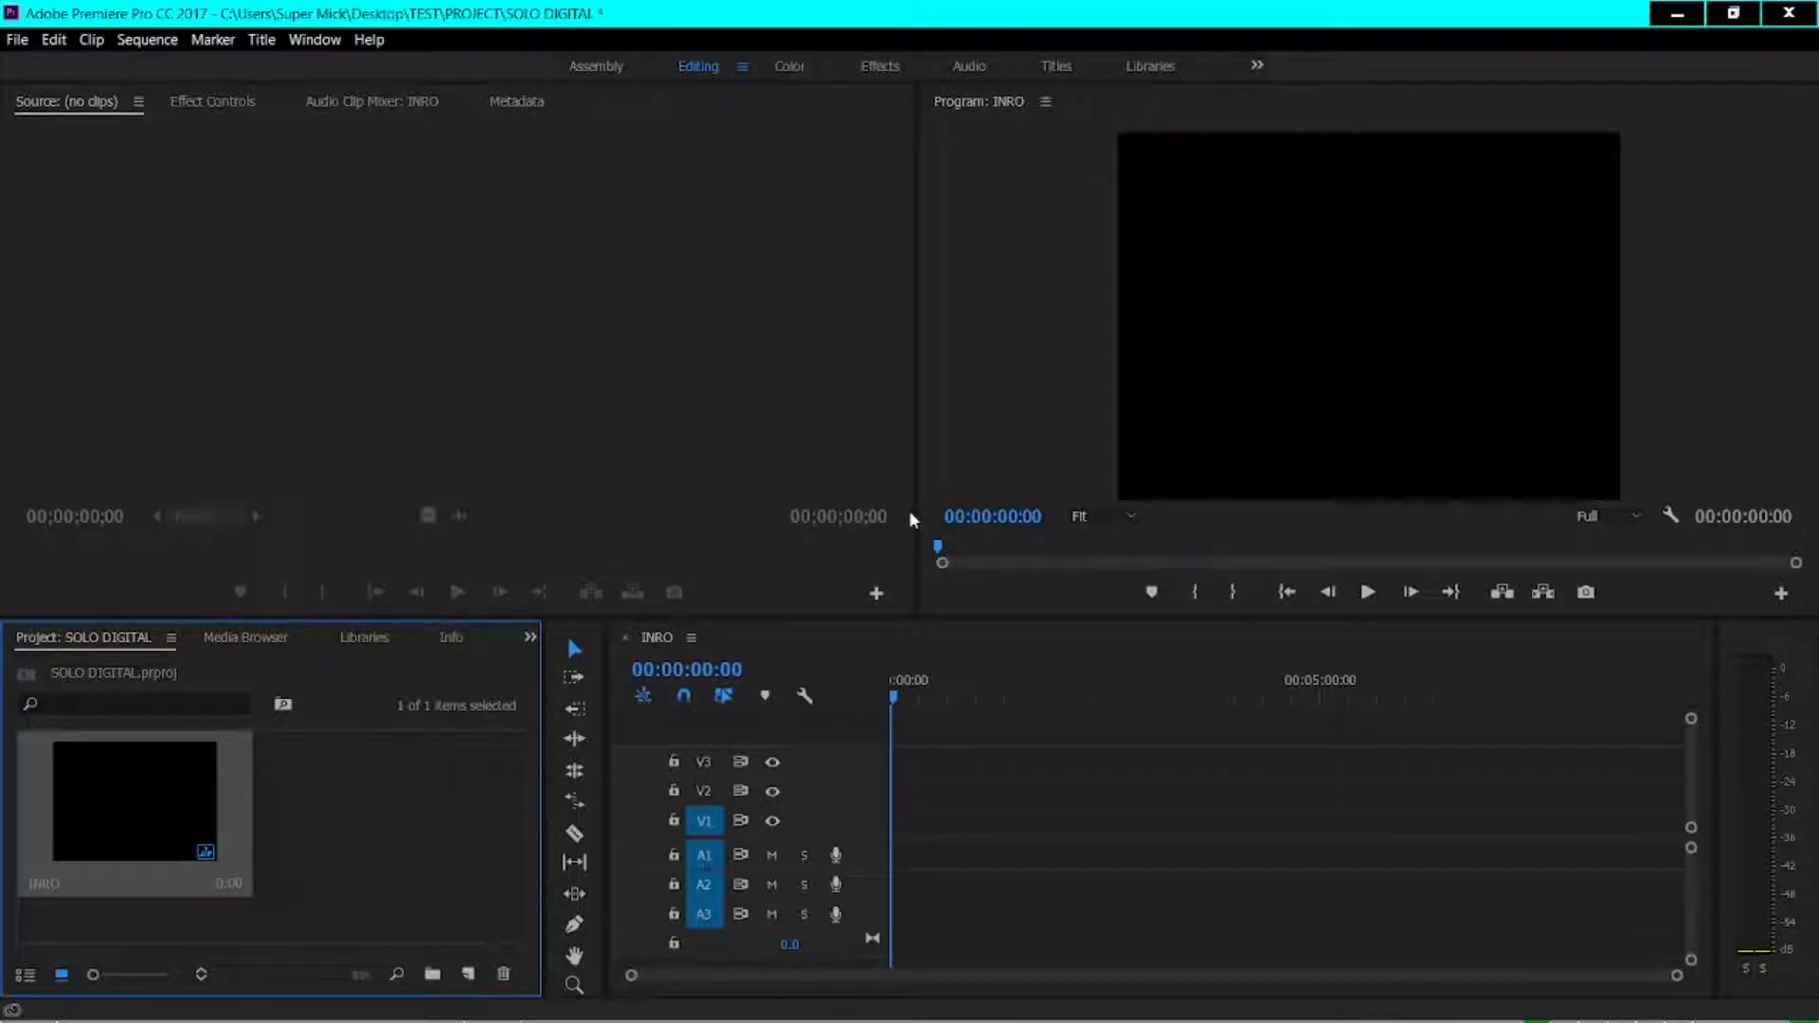
left_click(379, 311)
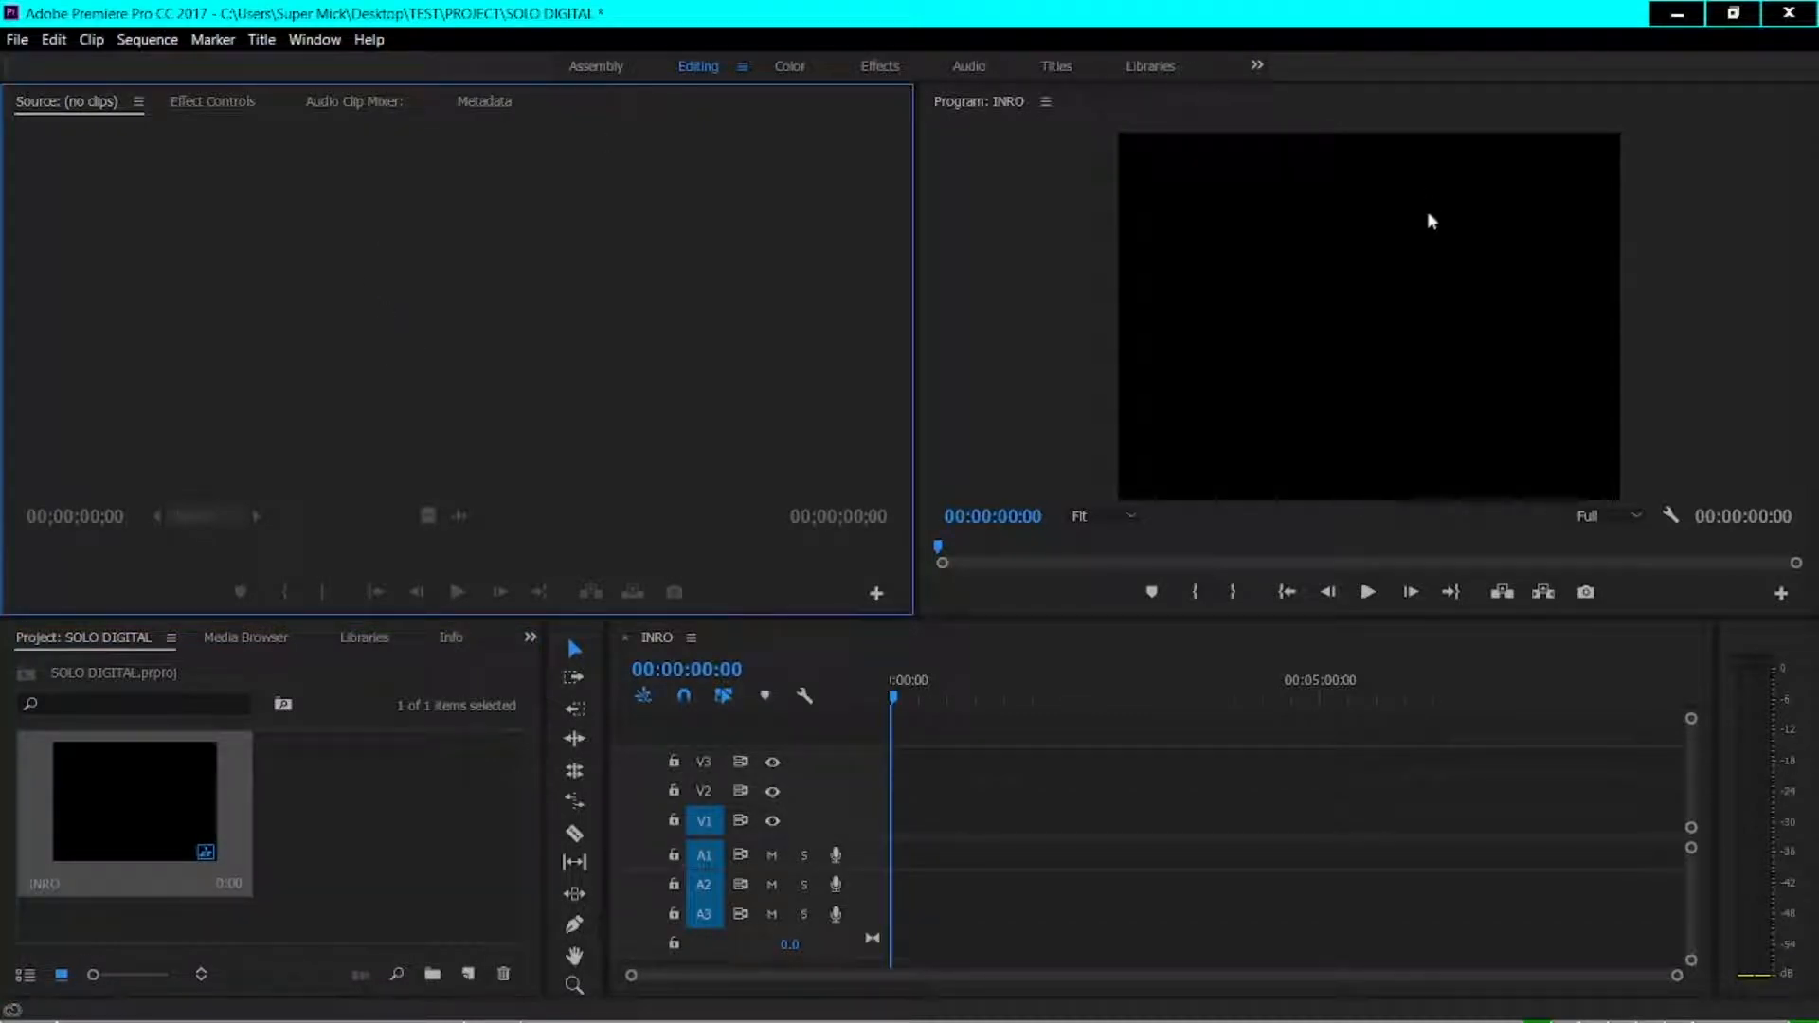
left_click(1417, 257)
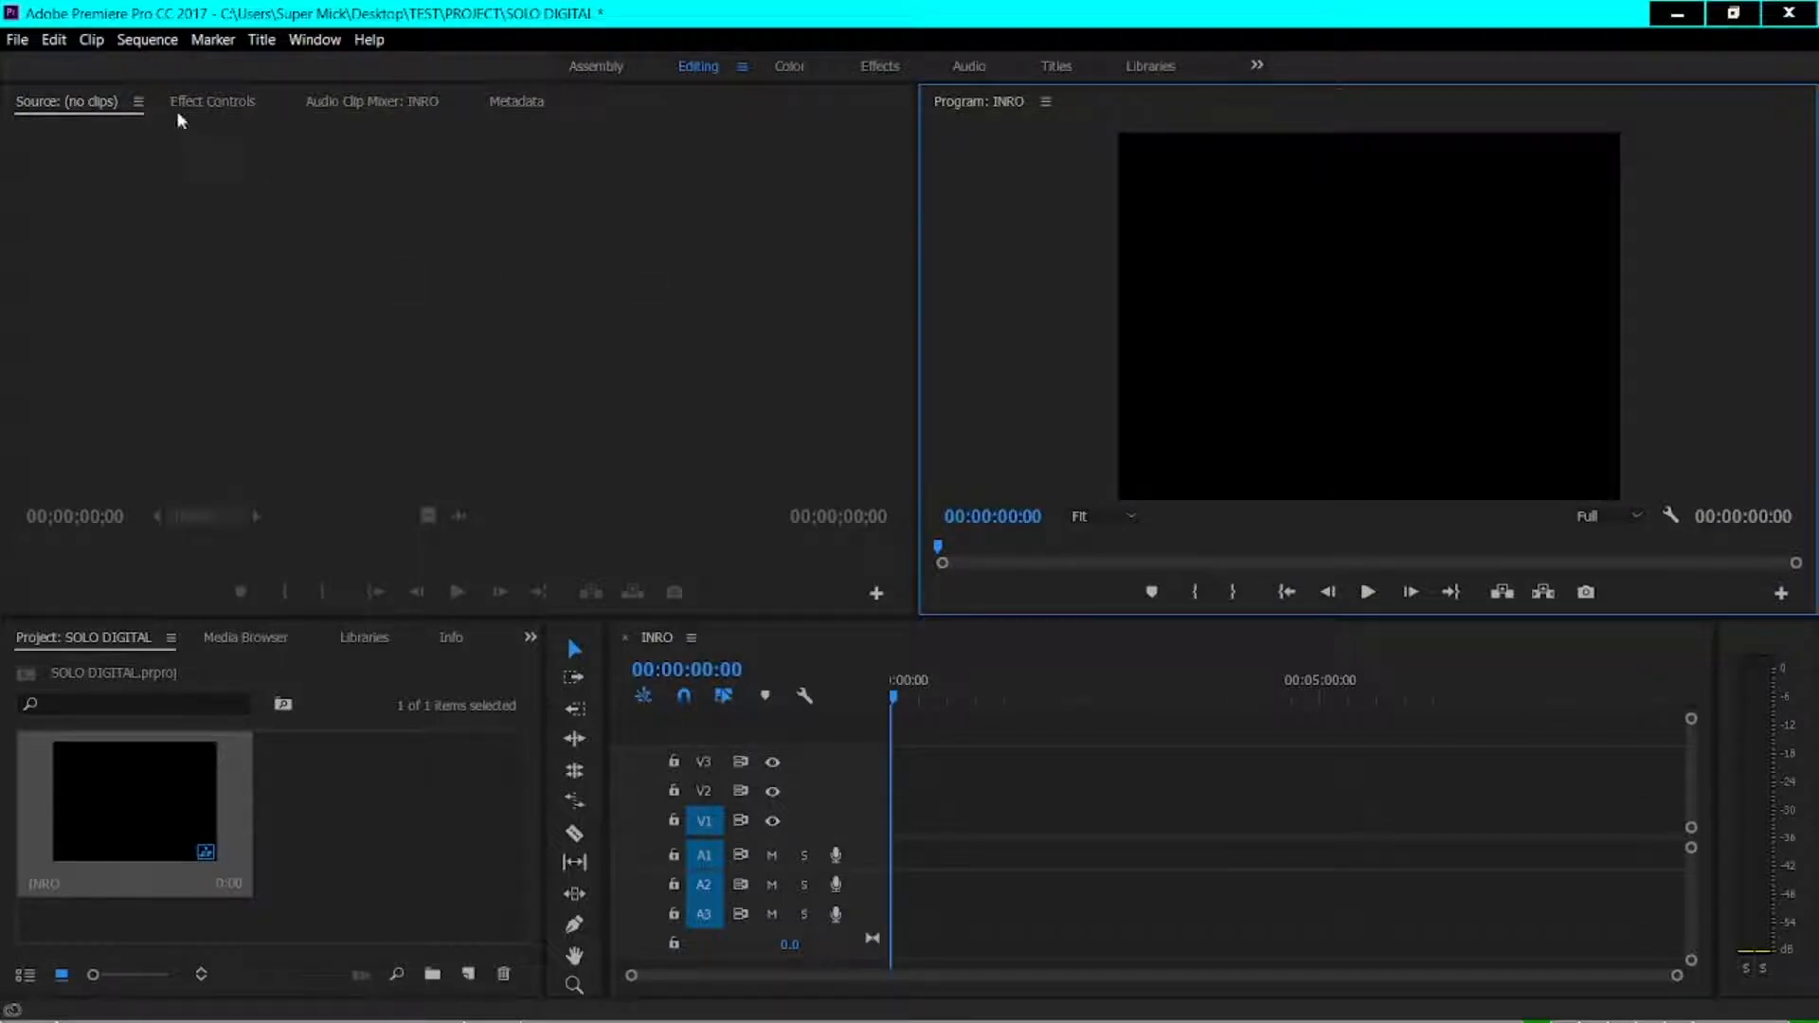
Change the INRO sequence's editing mode to HDV 1080p in its sequence settings
left_click(129, 45)
left_click(157, 64)
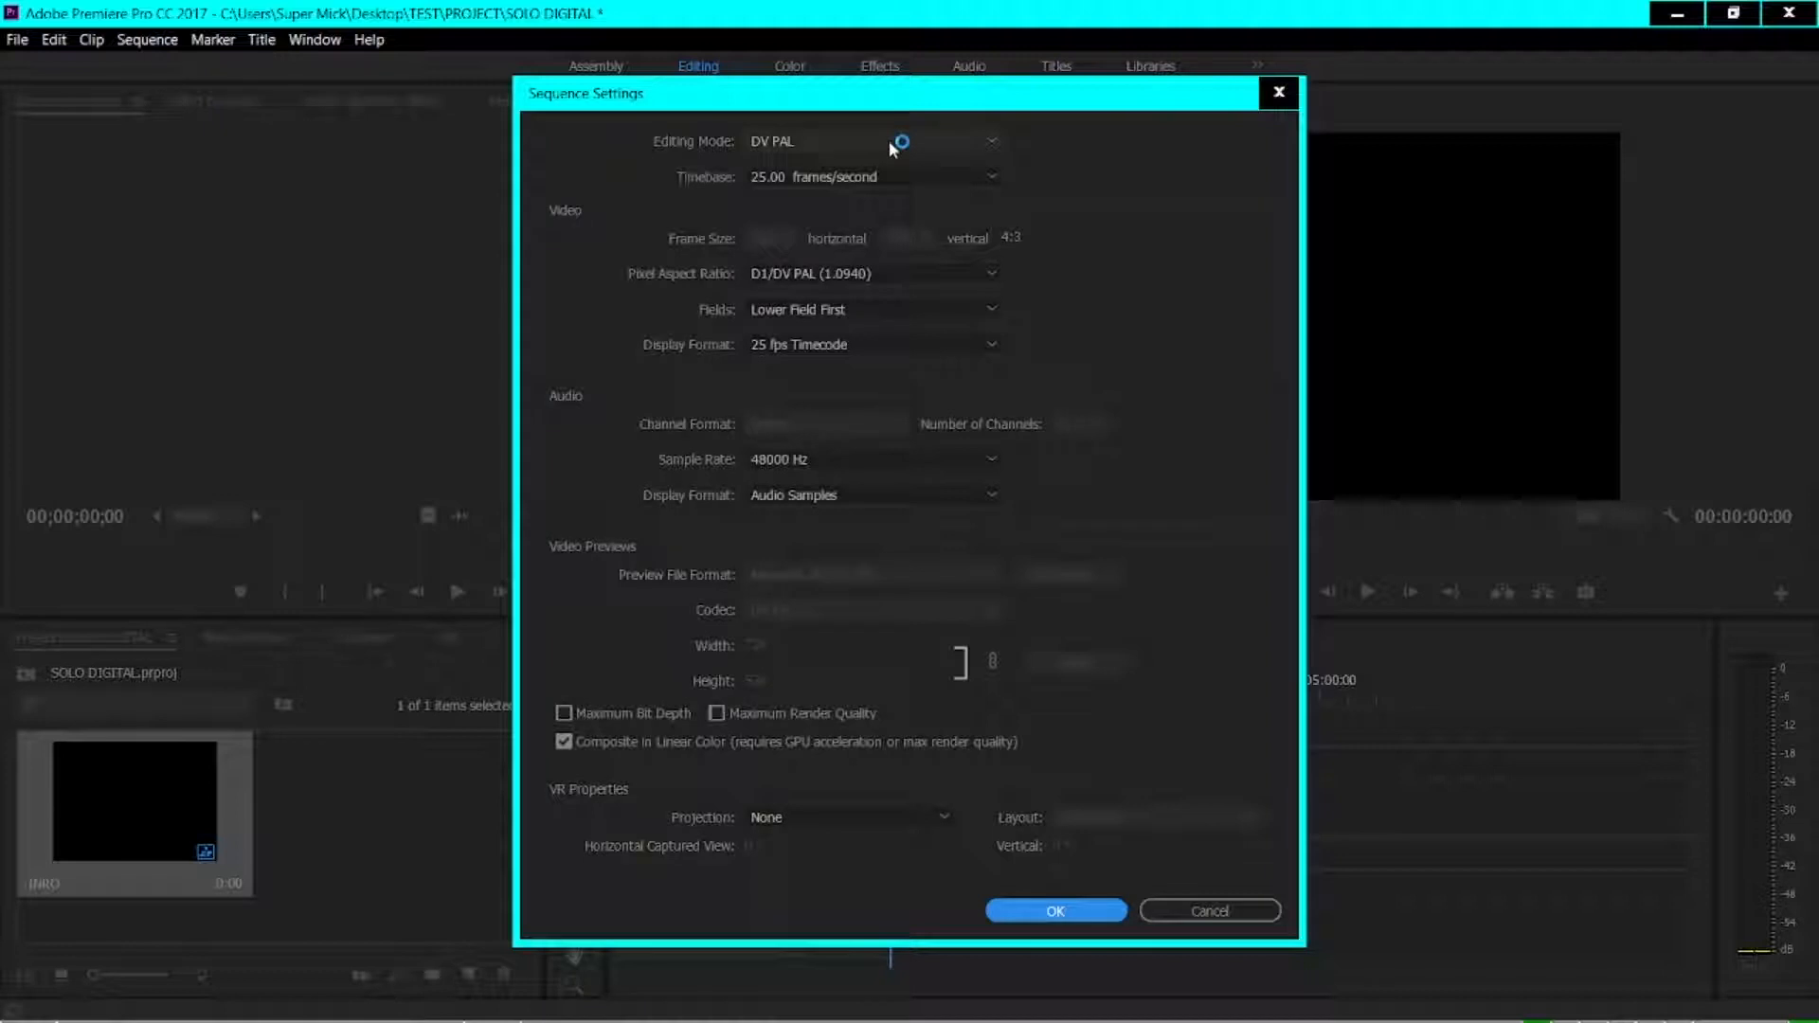
left_click(889, 140)
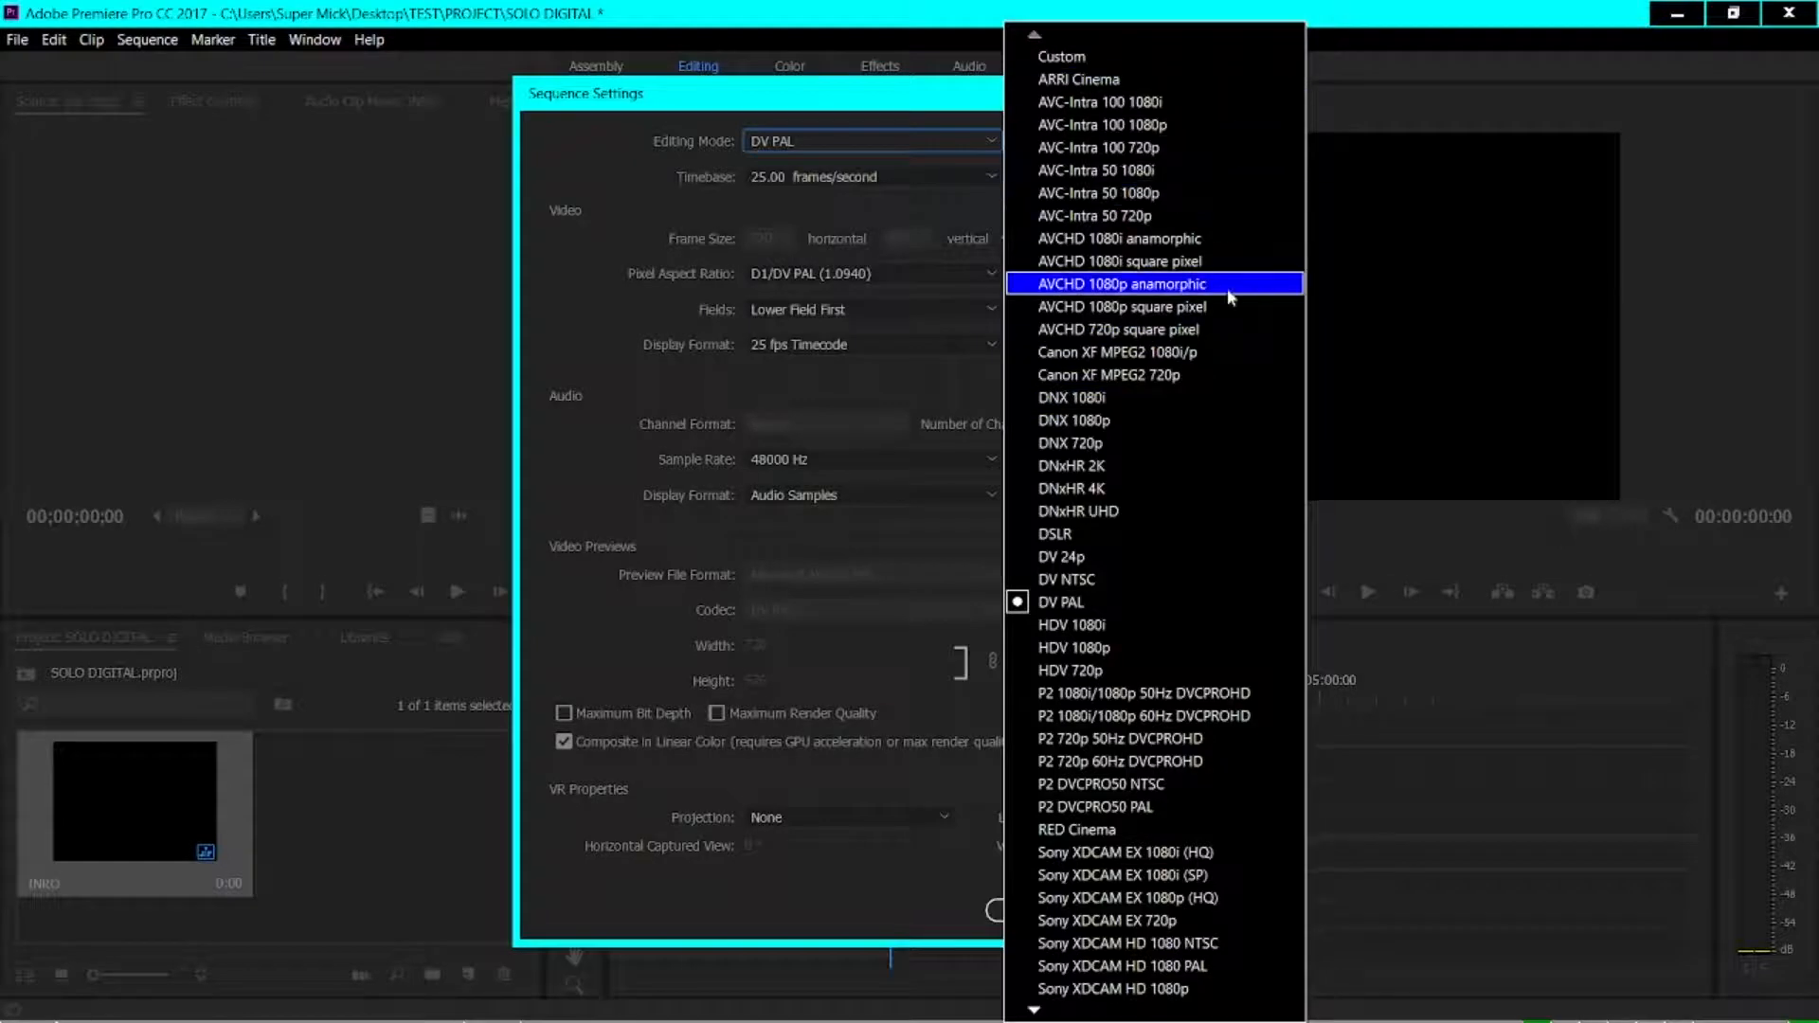
left_click(1246, 649)
left_click(1055, 911)
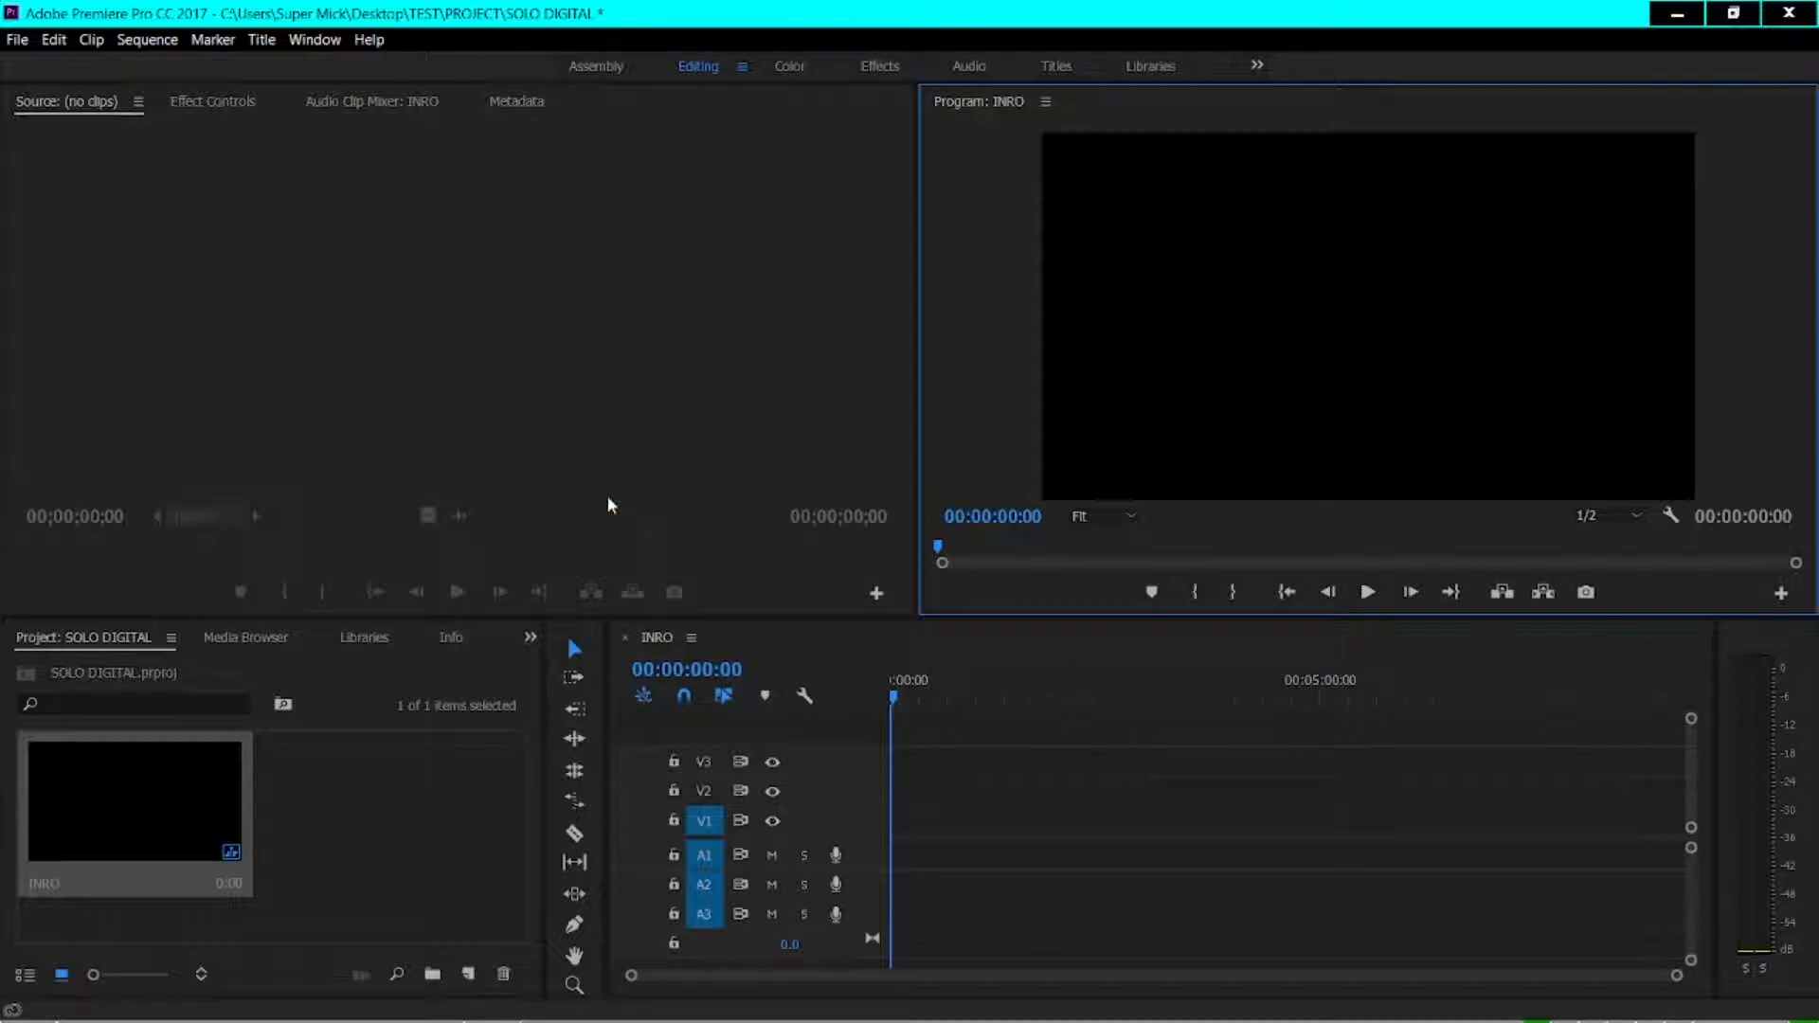
Create a bin named VIDEOS in the project
right_click(319, 816)
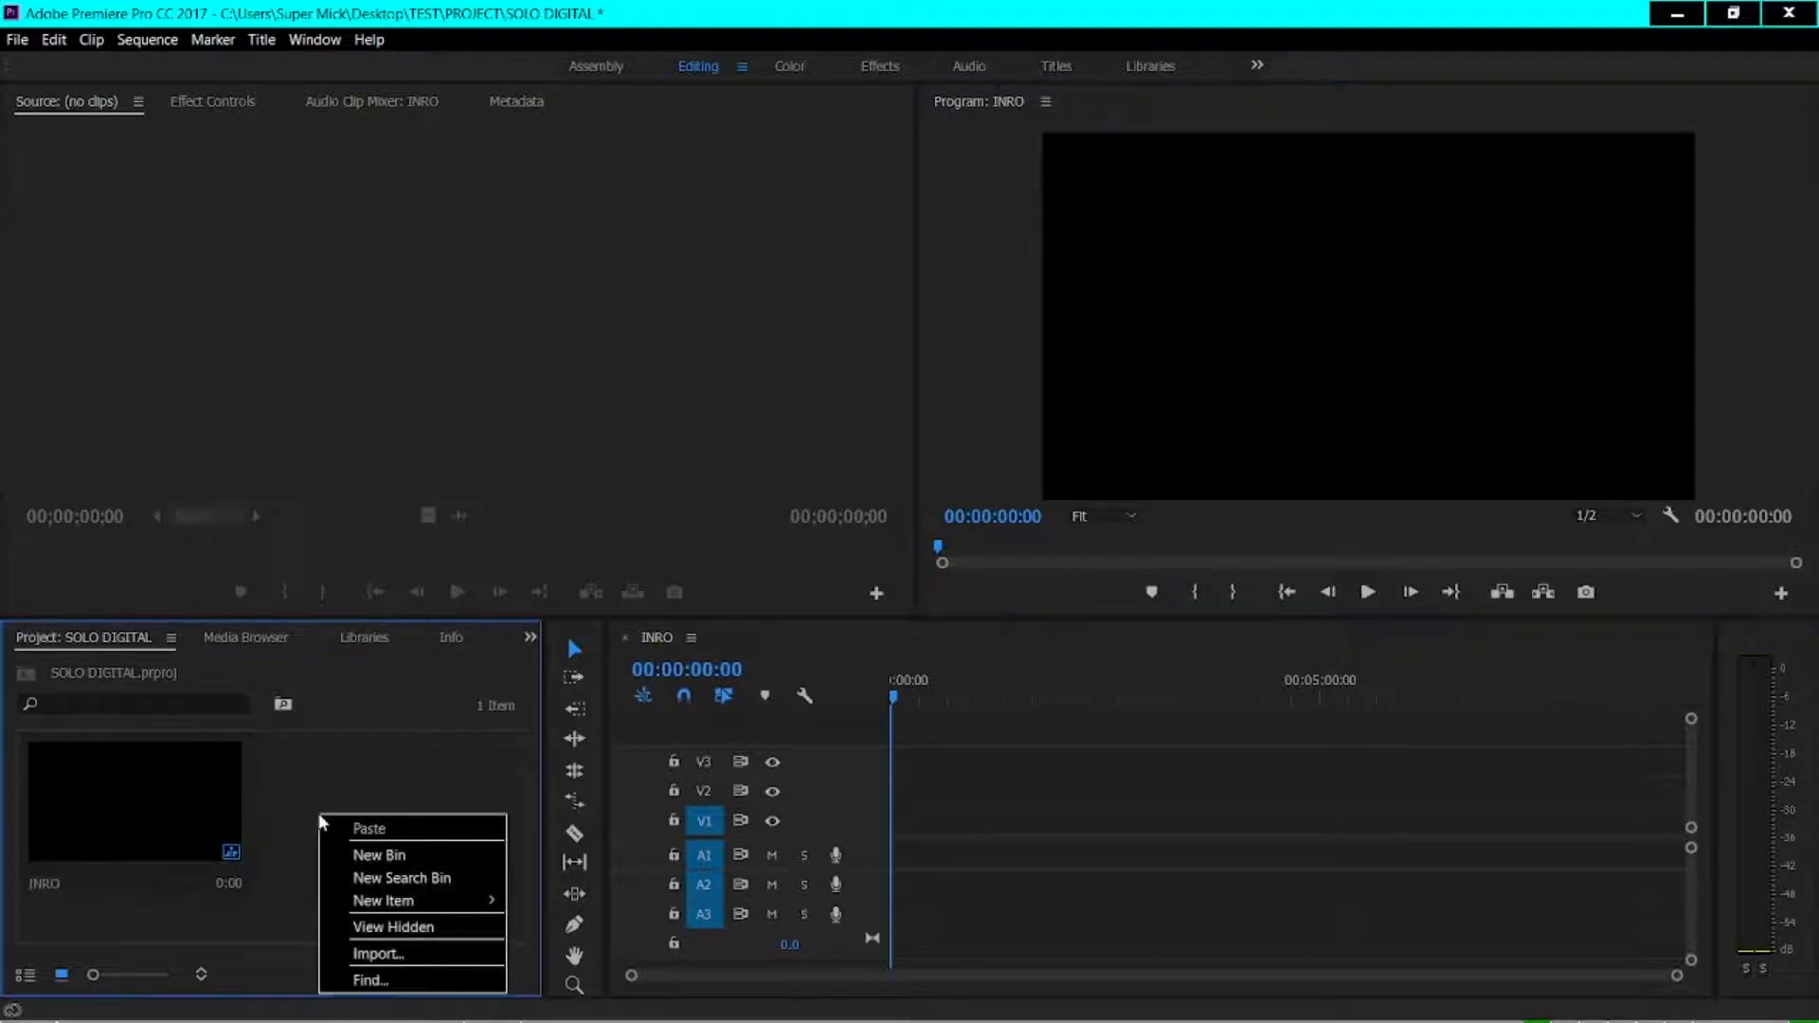
double_click(317, 799)
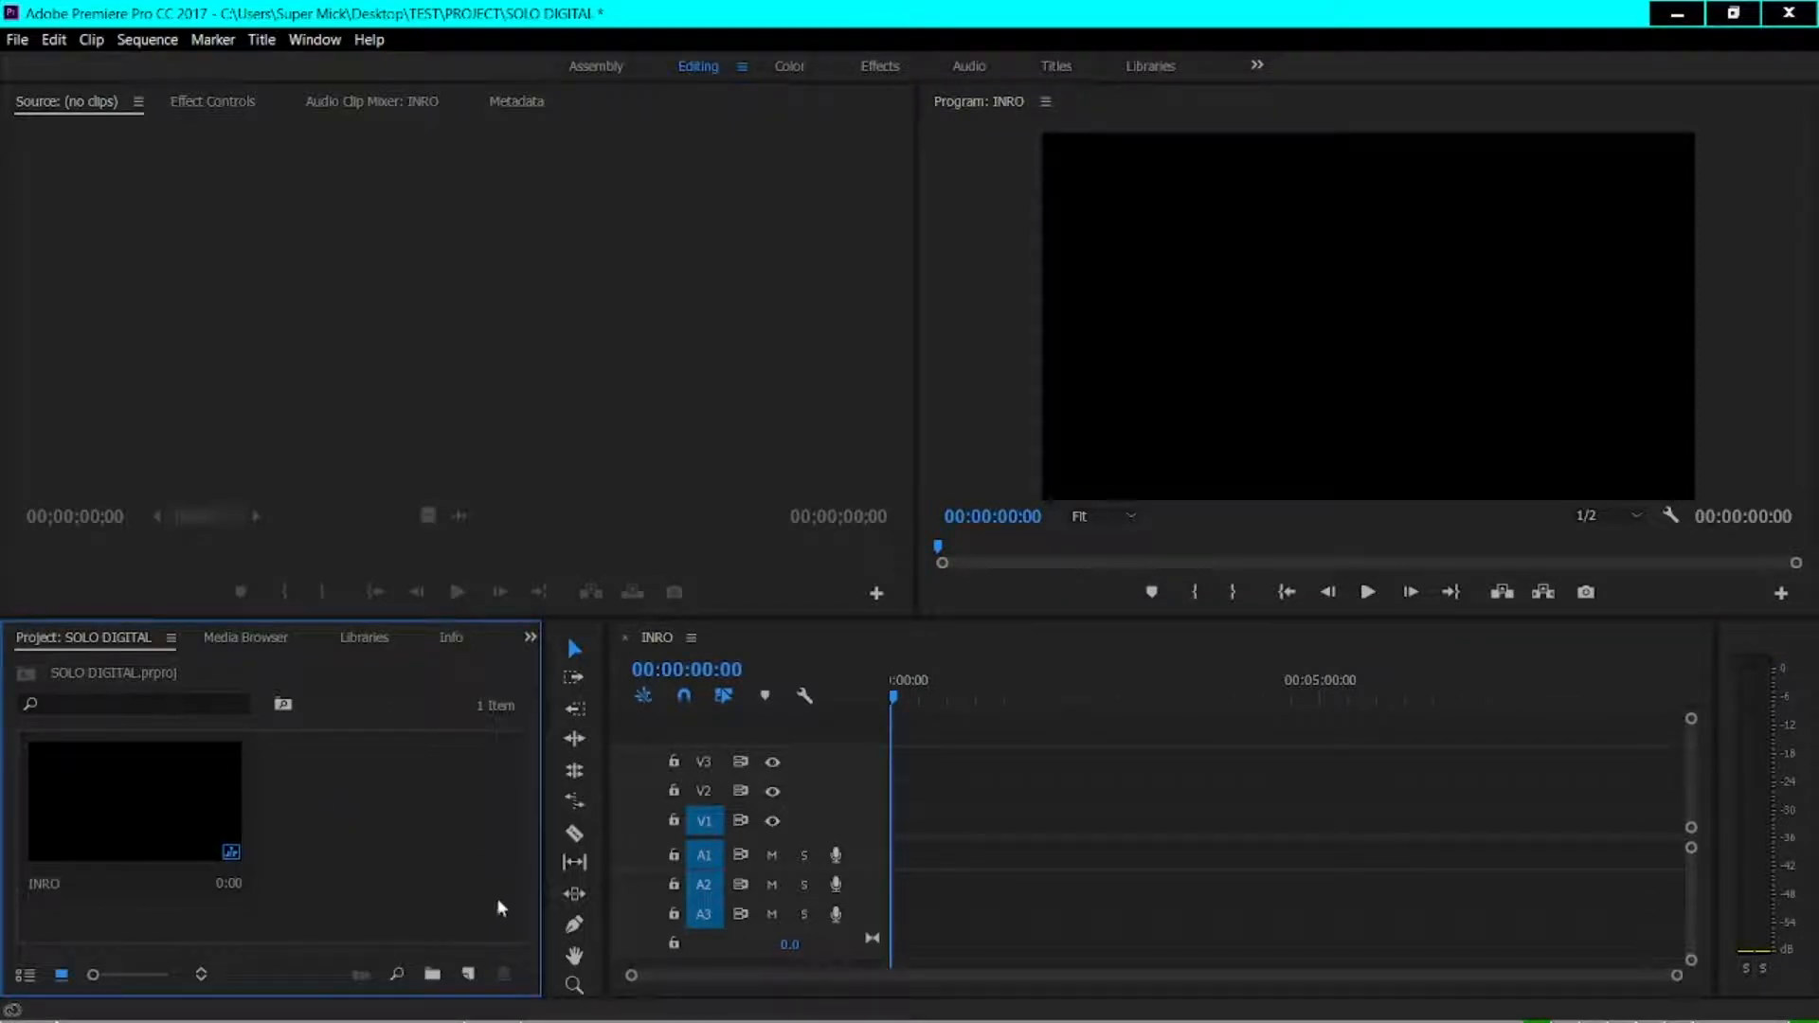
left_click(436, 977)
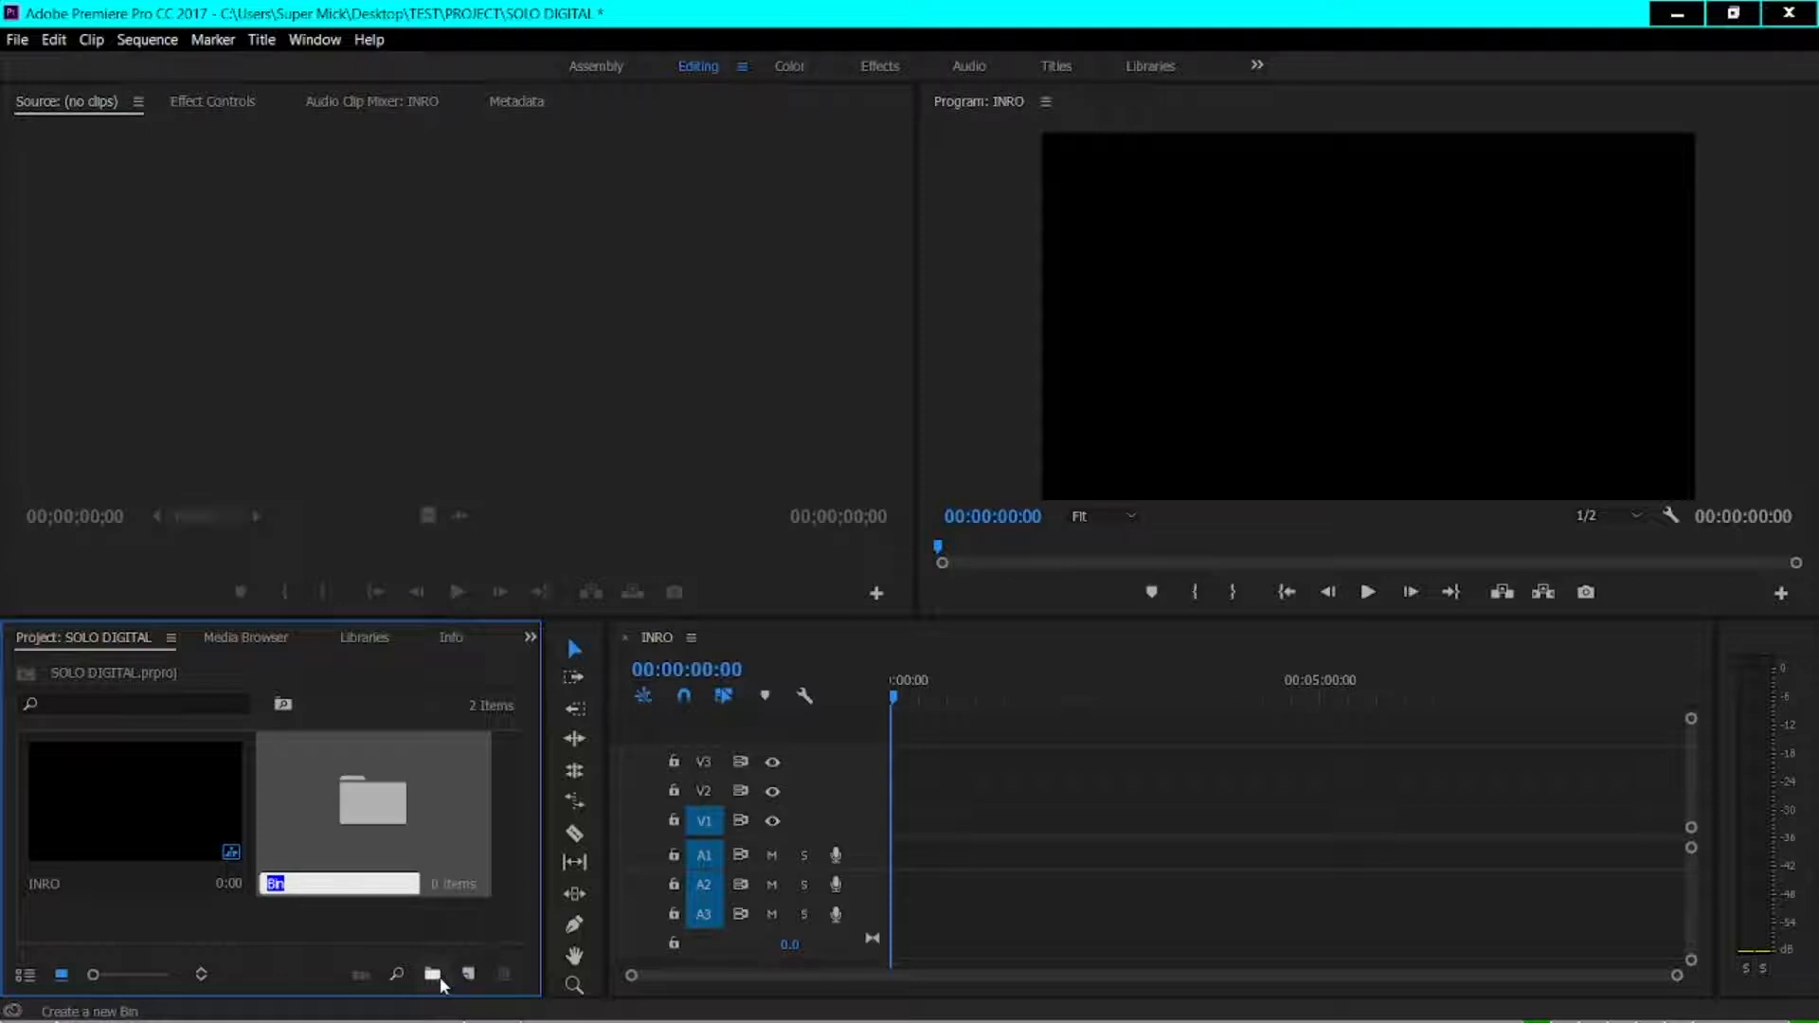
type("VIDFEOS")
key("BackSpace")
key("BackSpace")
key("BackSpace")
key("BackSpace")
type("EOS")
key("Return")
Create a bin named MUSICS at the project's top level, next to the VIDEOS bin
left_click(438, 980)
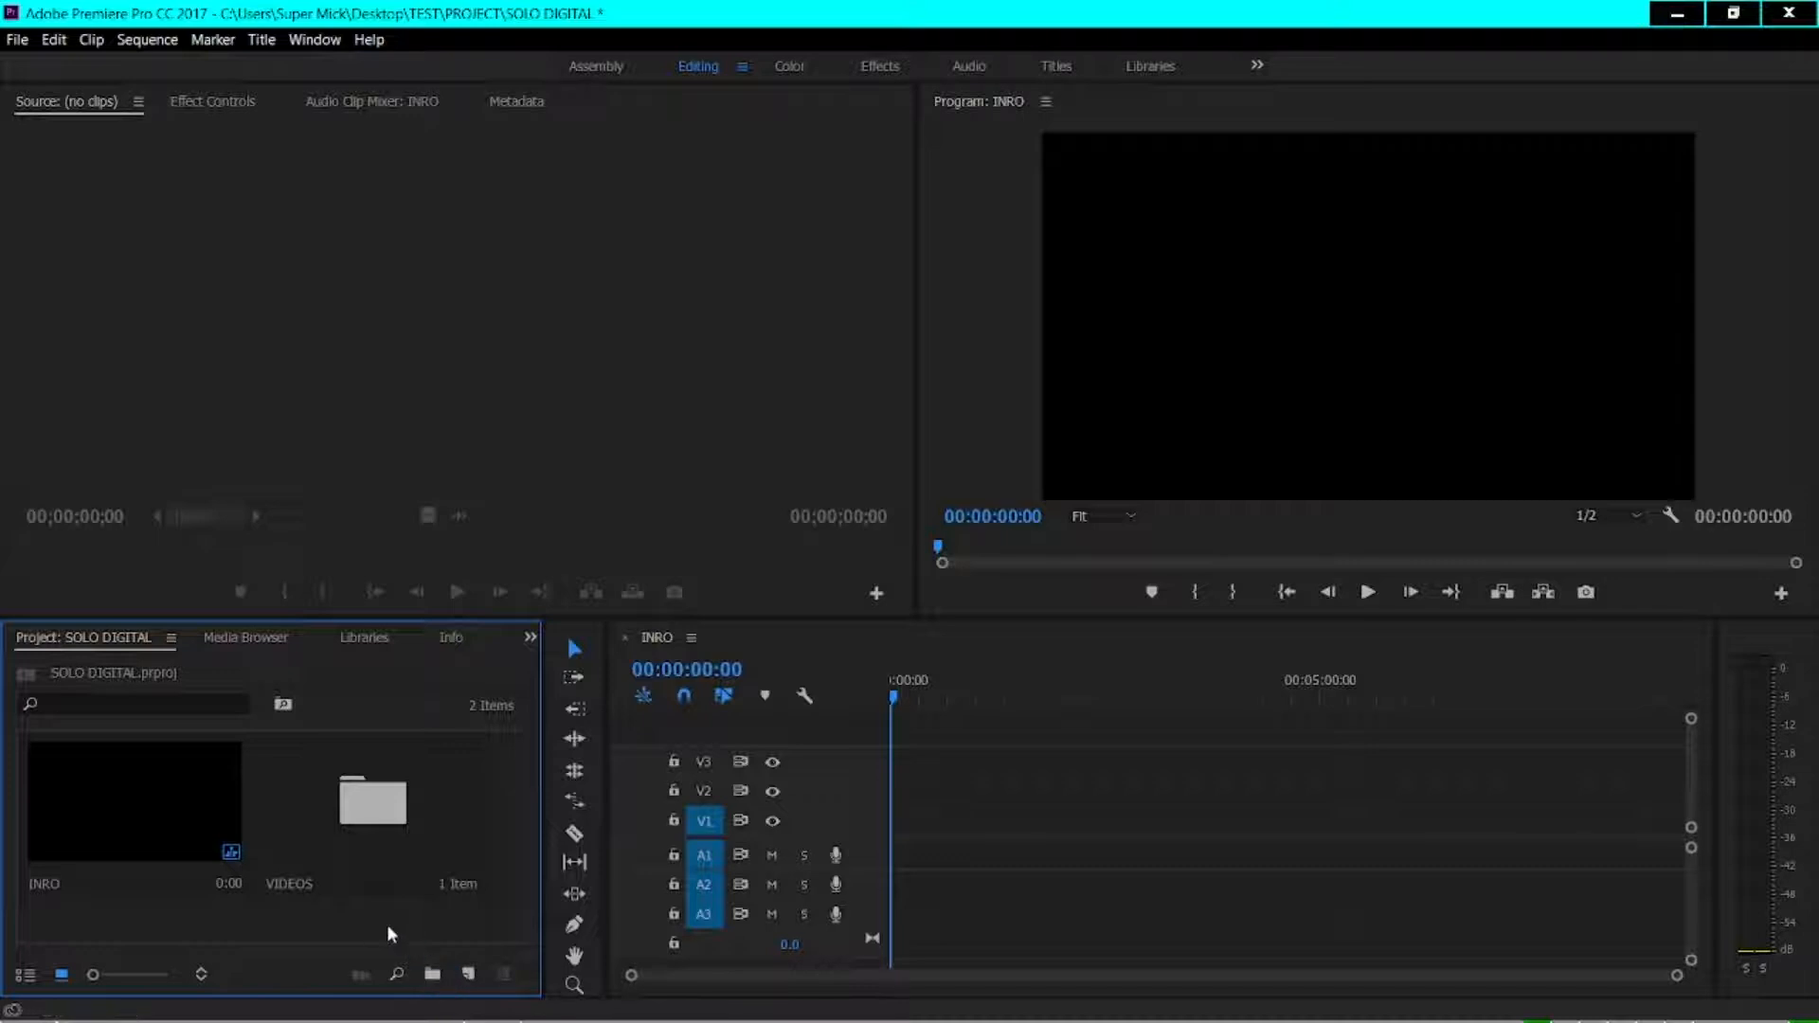
left_click(315, 750)
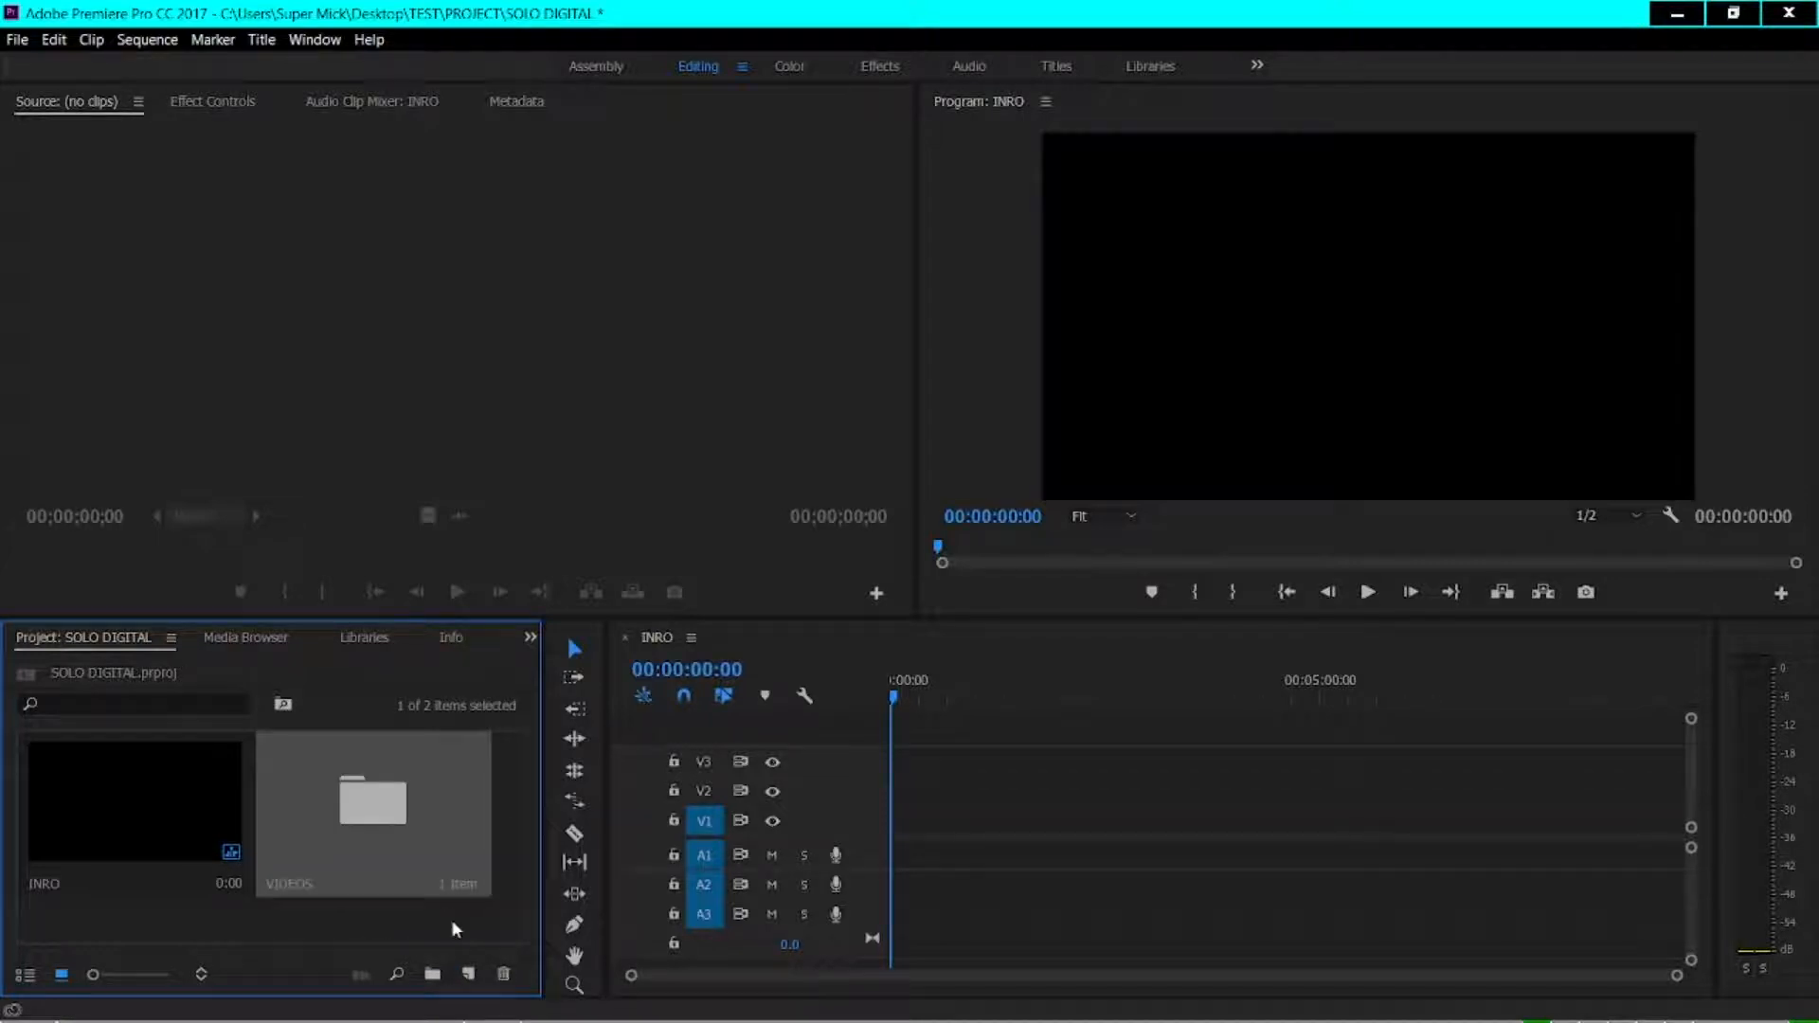
left_click(409, 938)
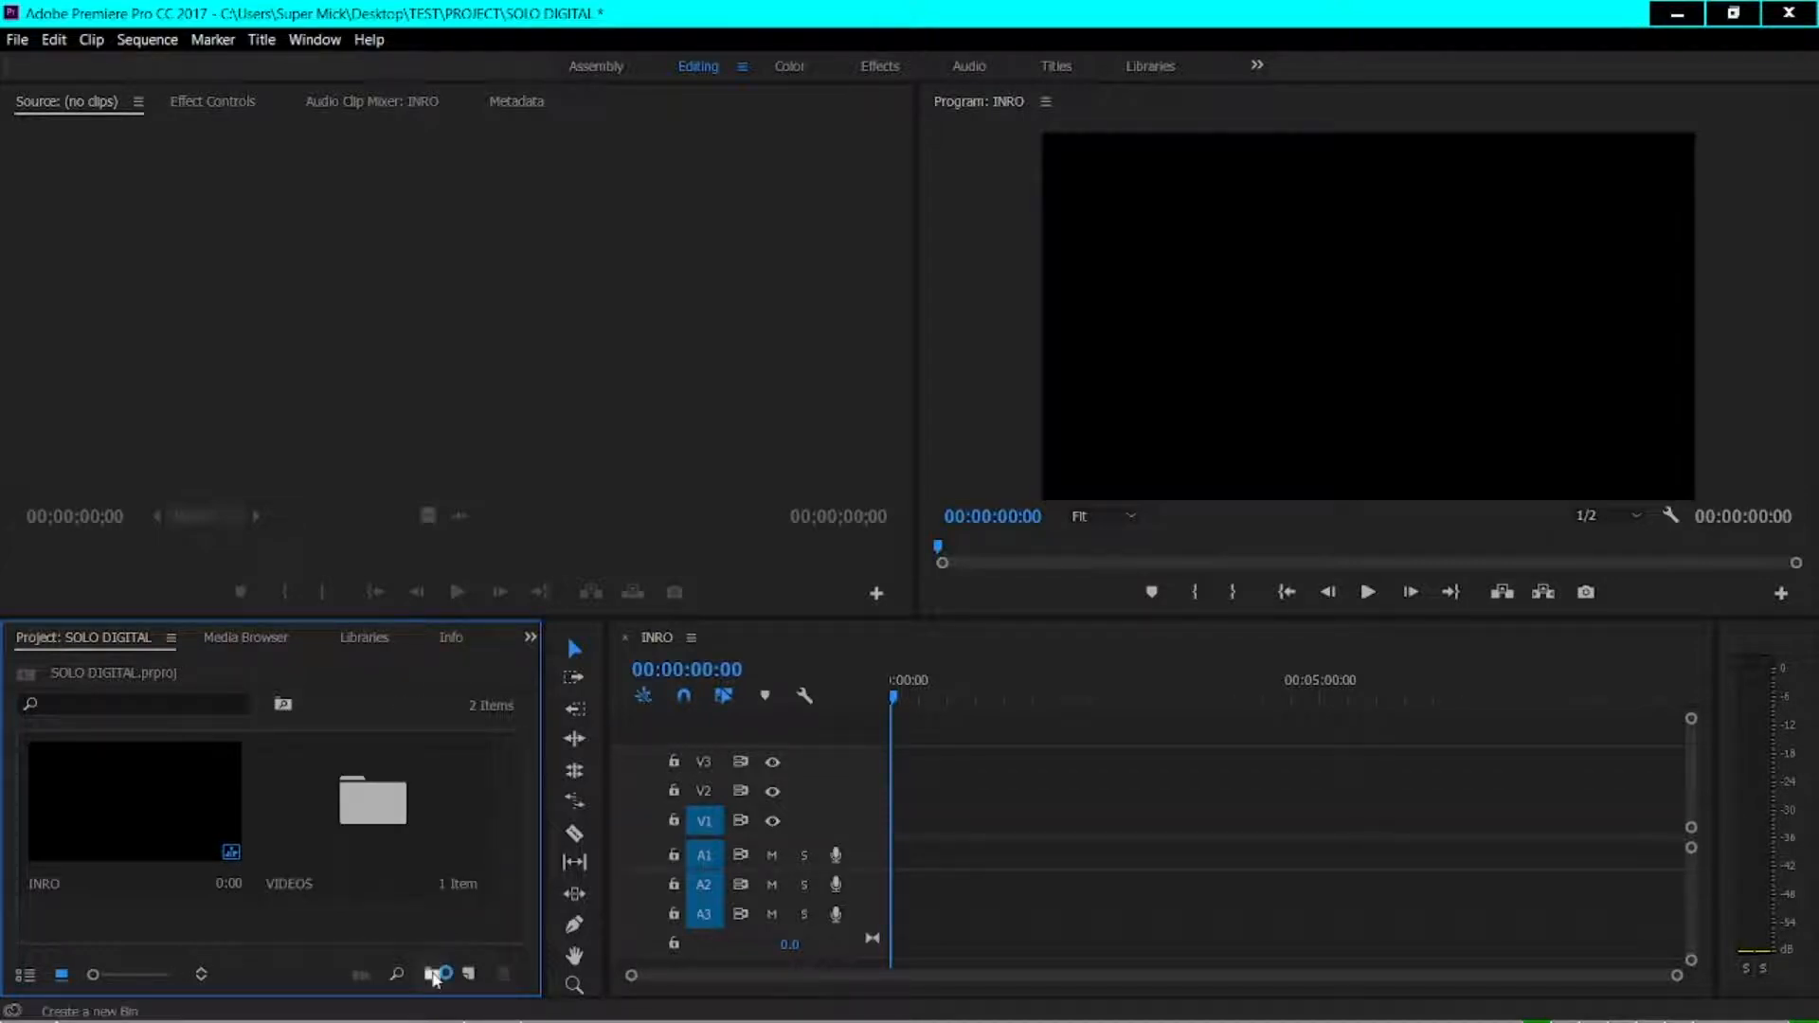
left_click(432, 974)
type("MUSICS")
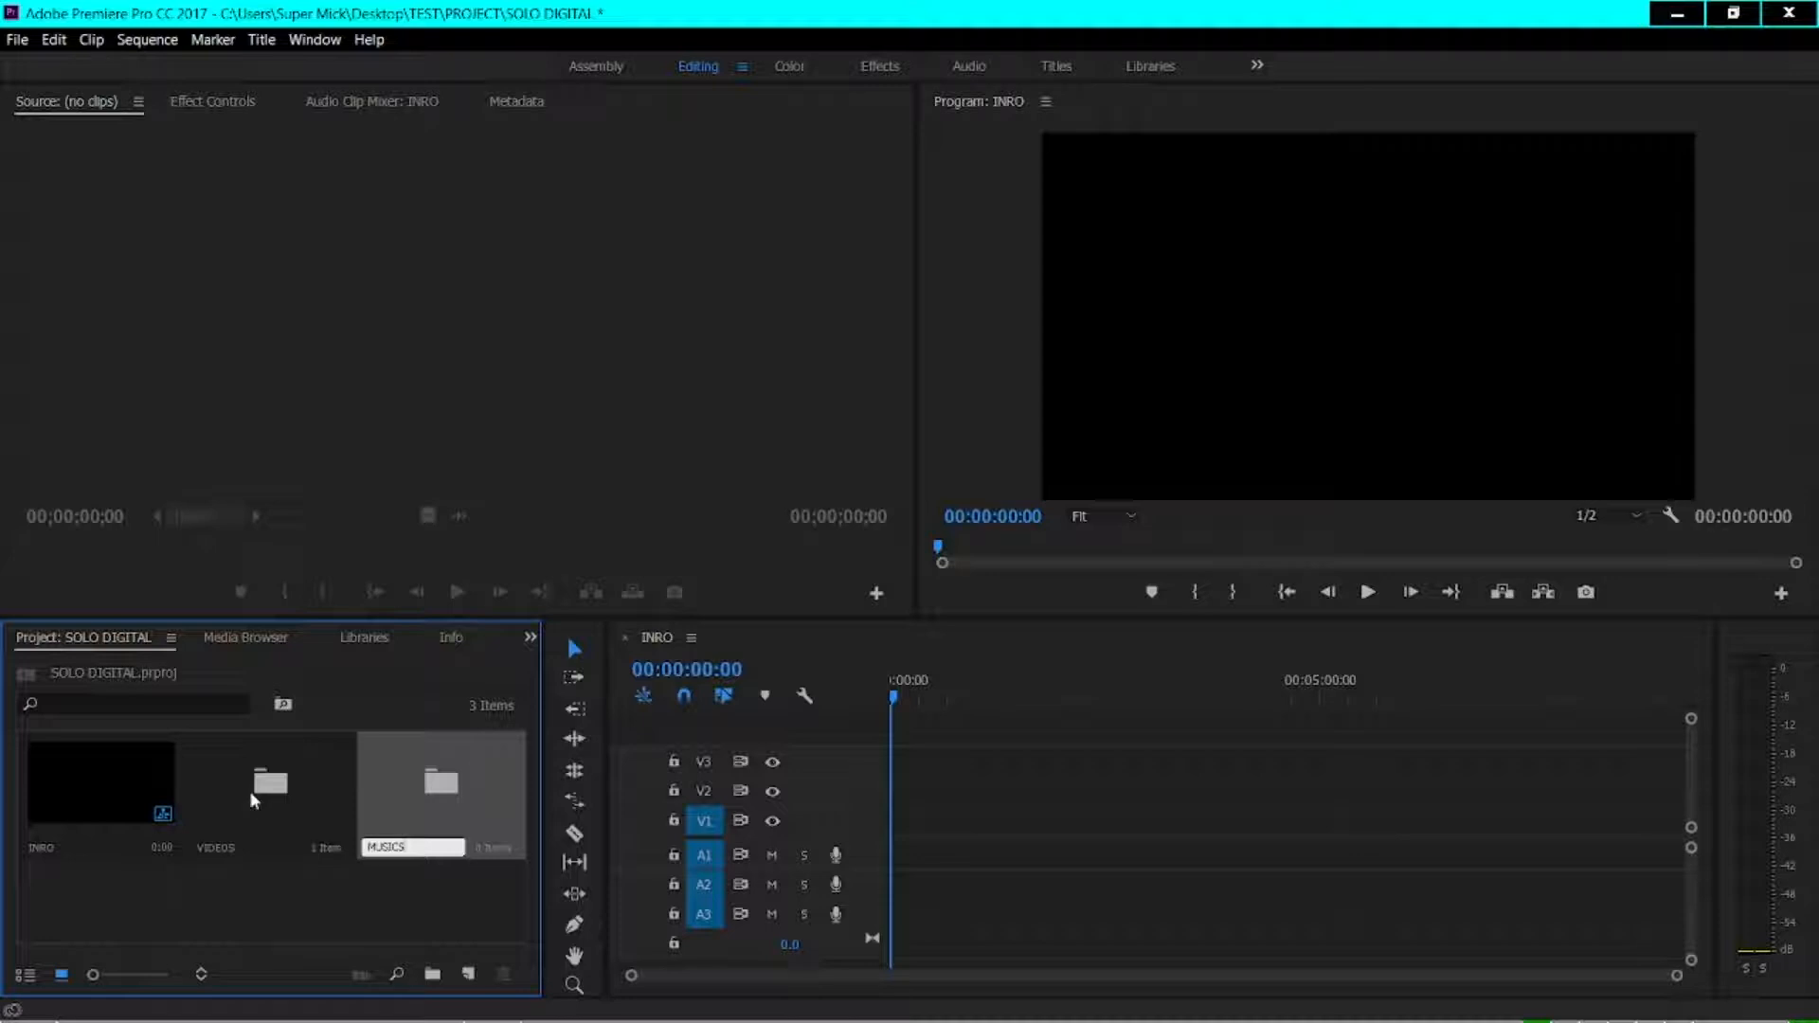
left_click(293, 941)
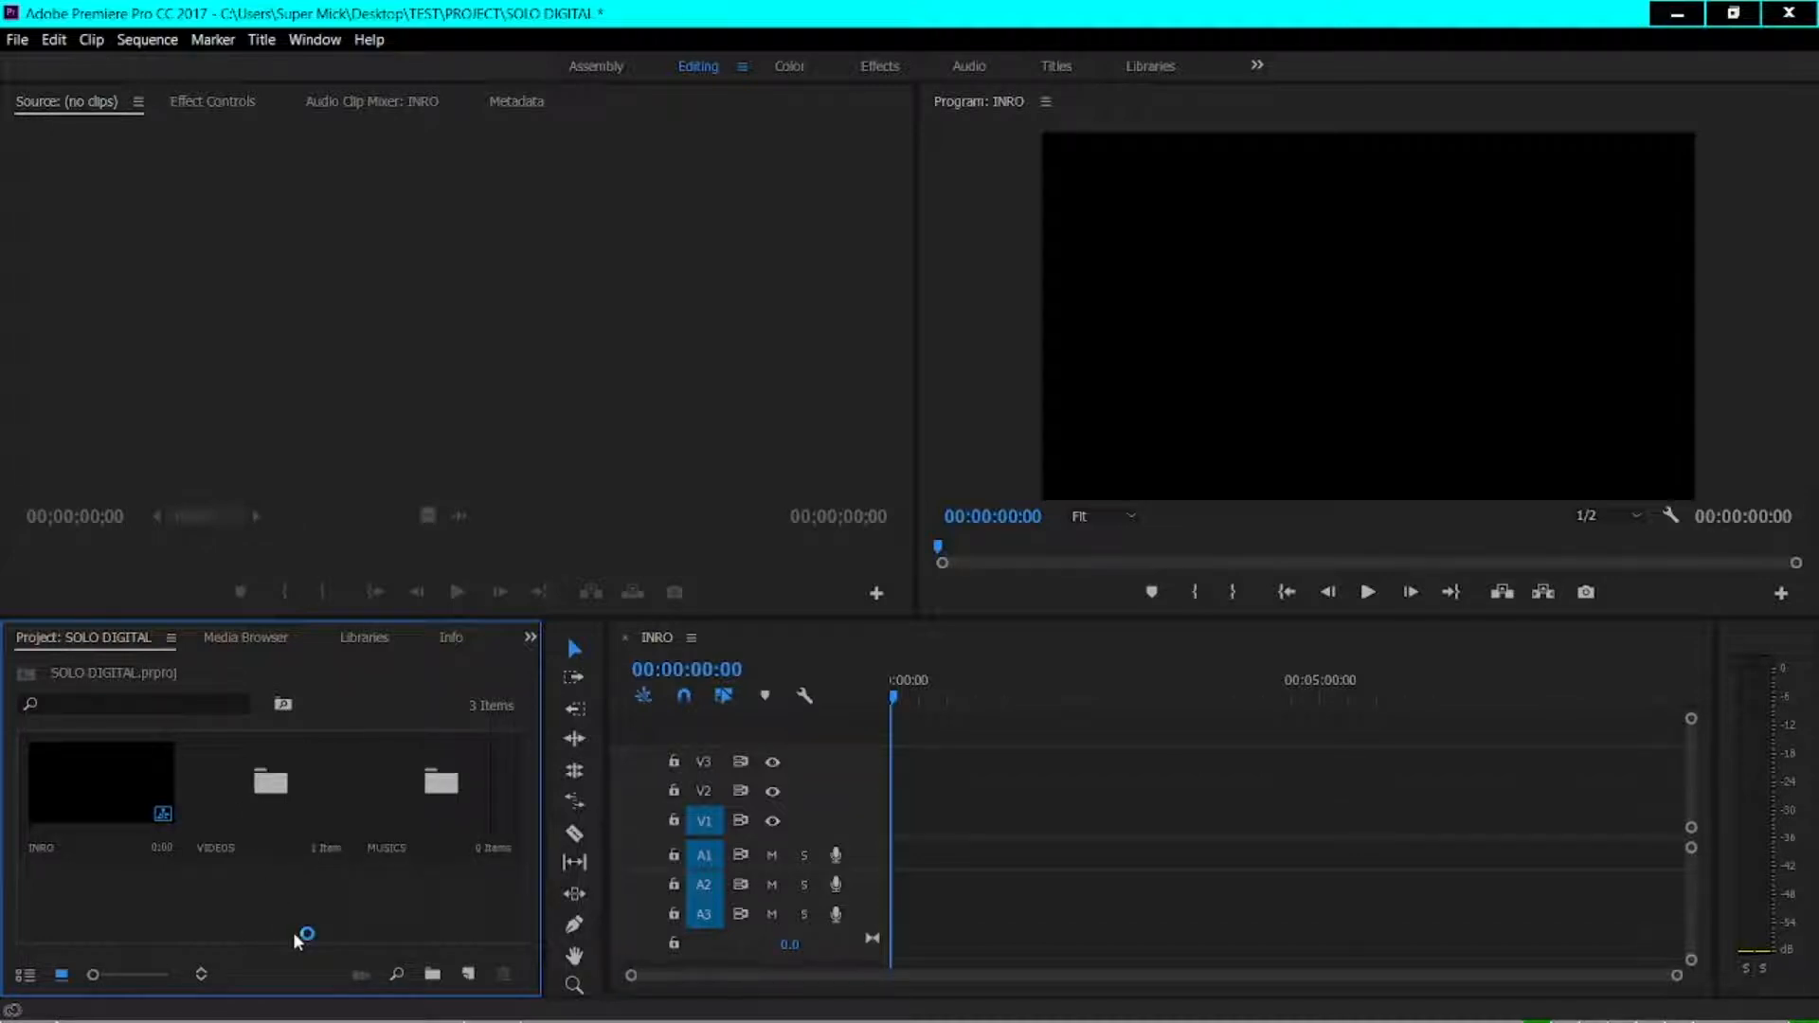
Open the VIDEOS bin and delete the stray bin inside it
double_click(253, 792)
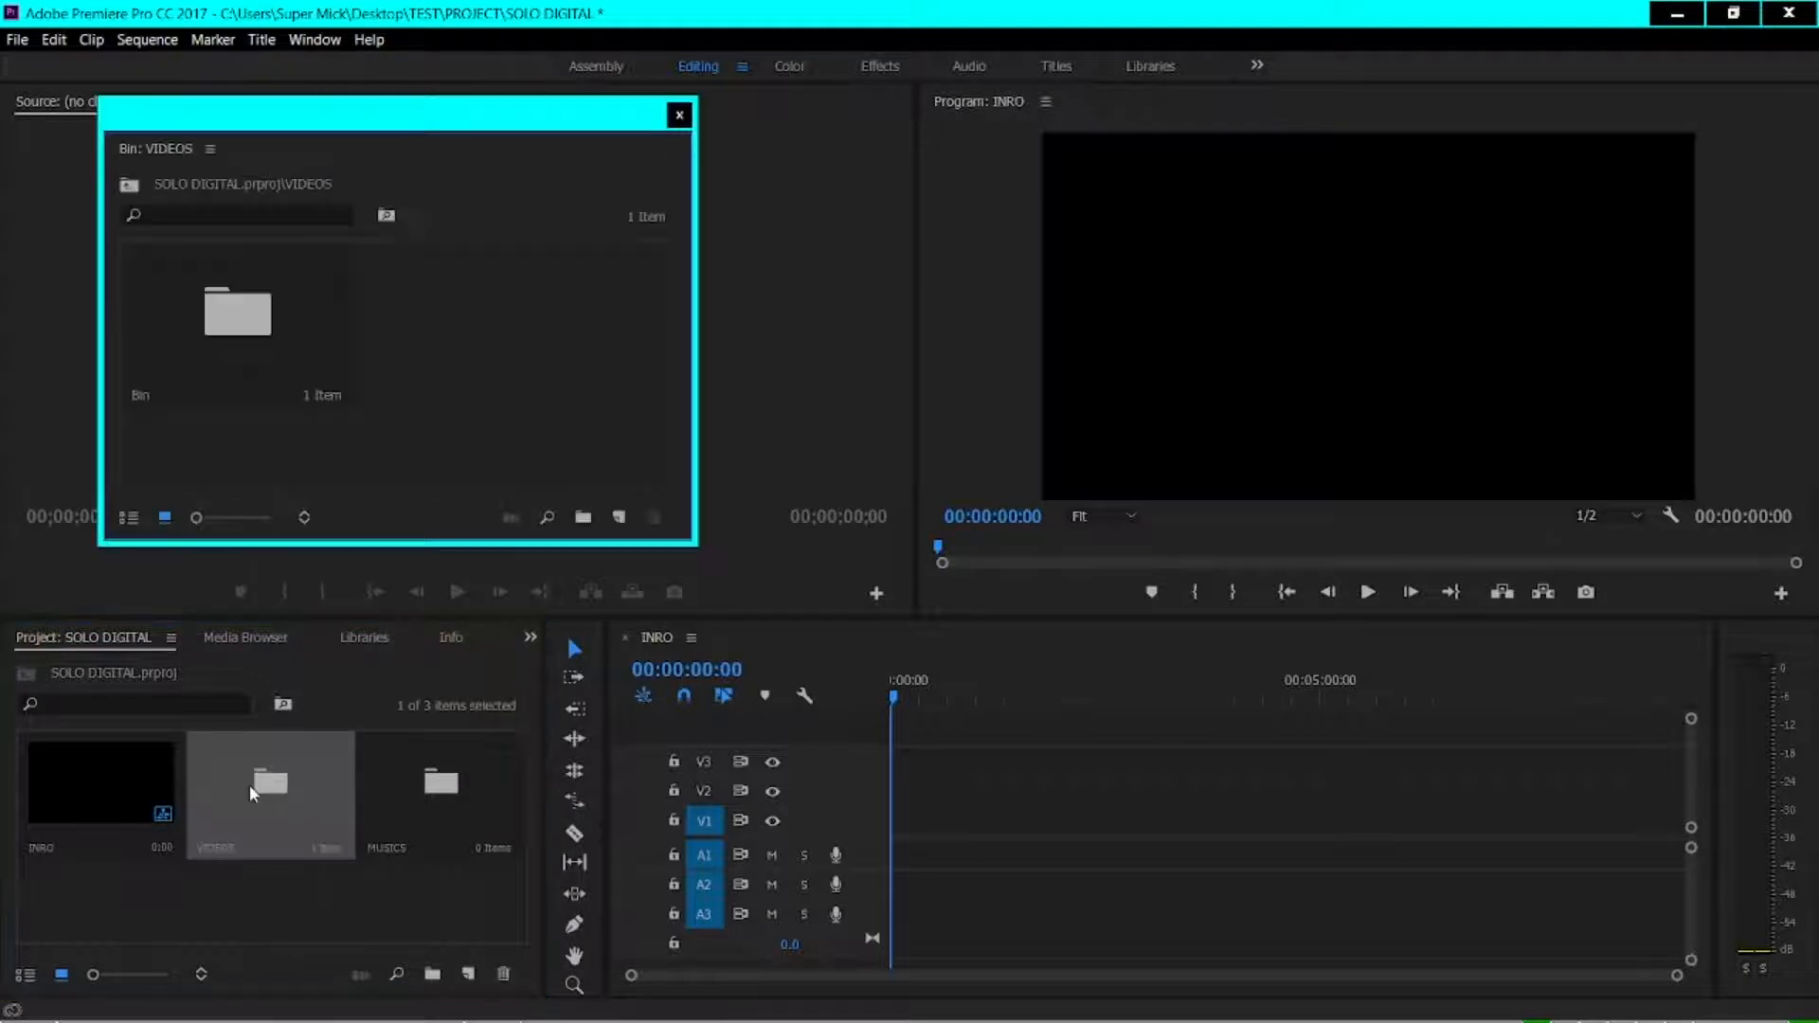
left_click(193, 334)
right_click(193, 334)
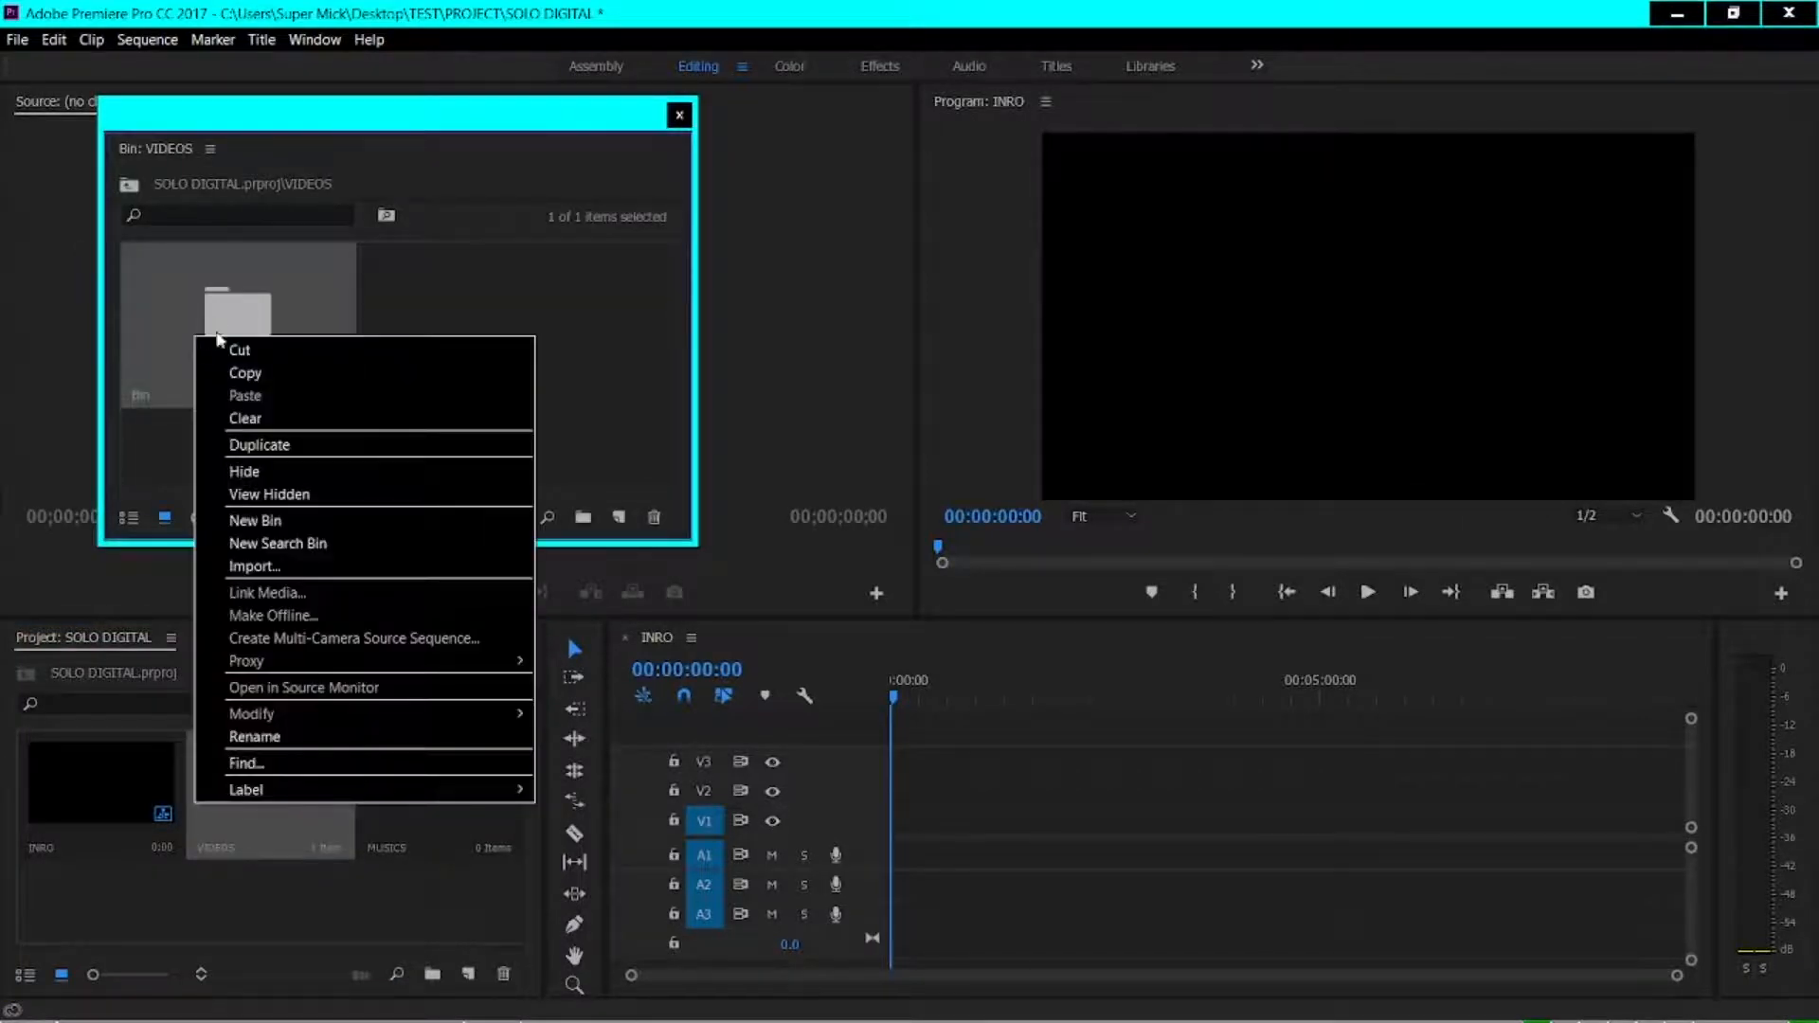
left_click(244, 420)
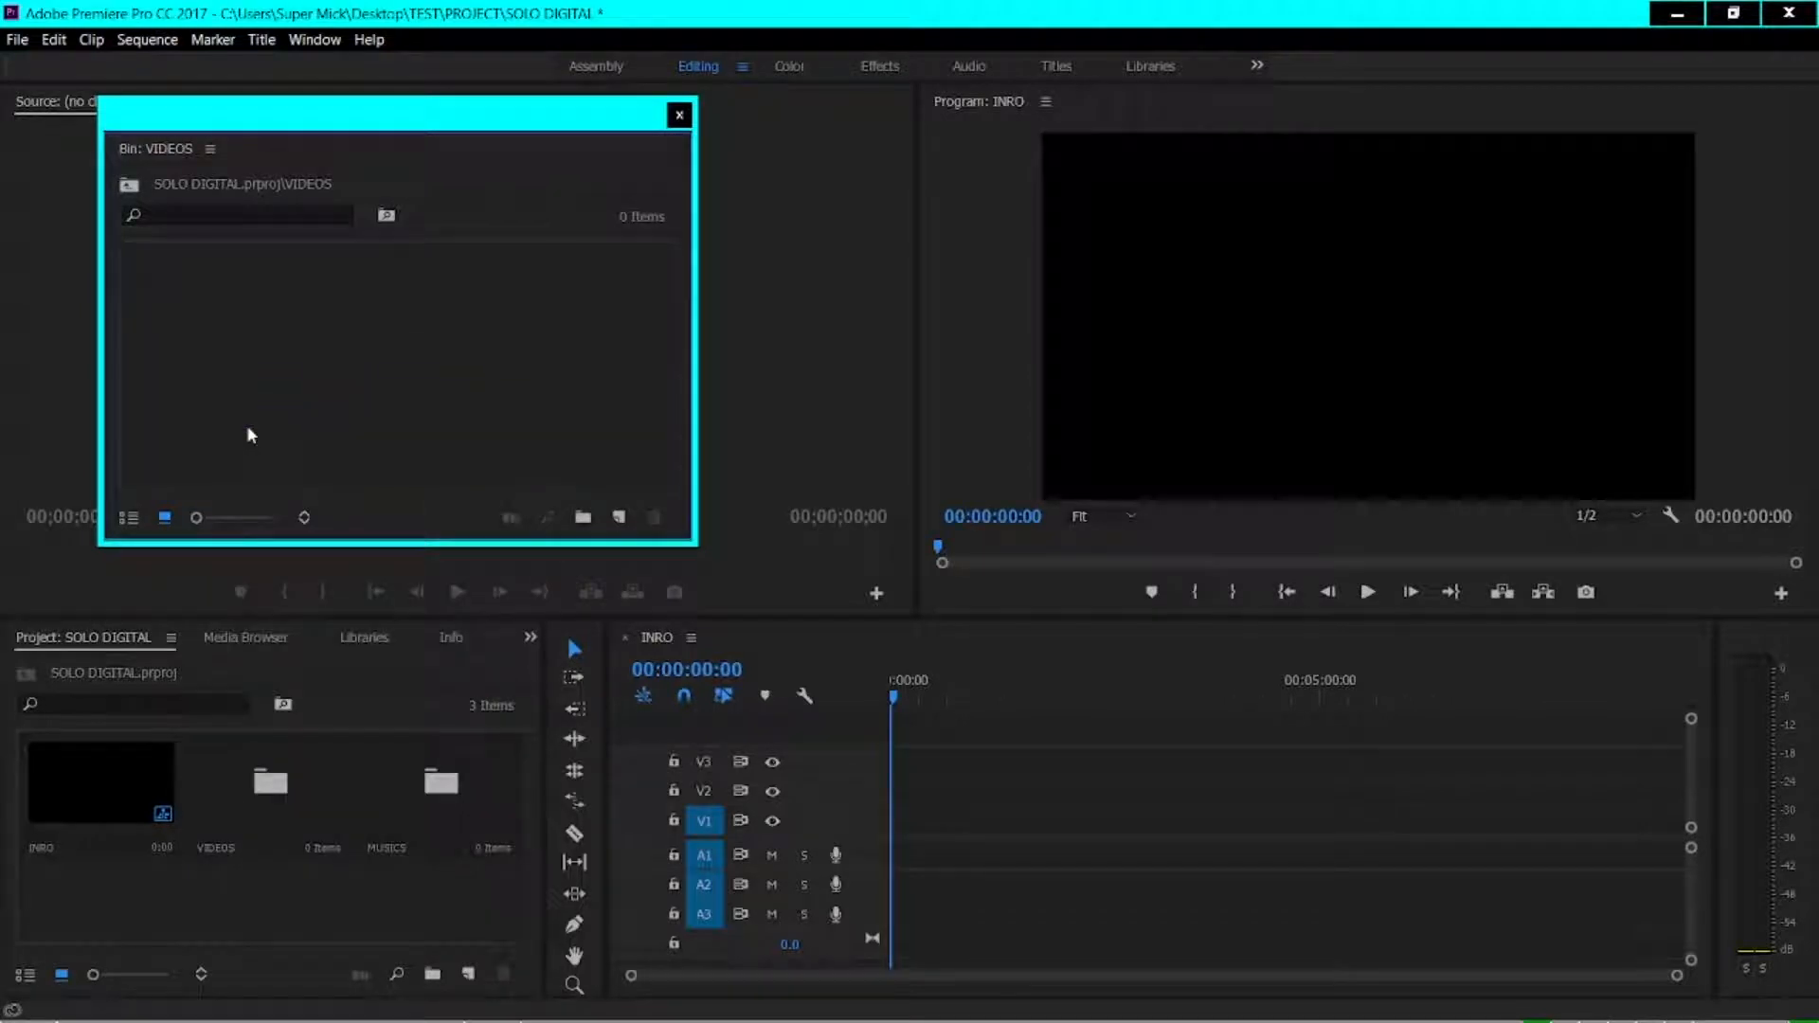
Start a media import into the VIDEOS bin and browse to the VIDEOS folder inside TEST on the Desktop
left_click(245, 801)
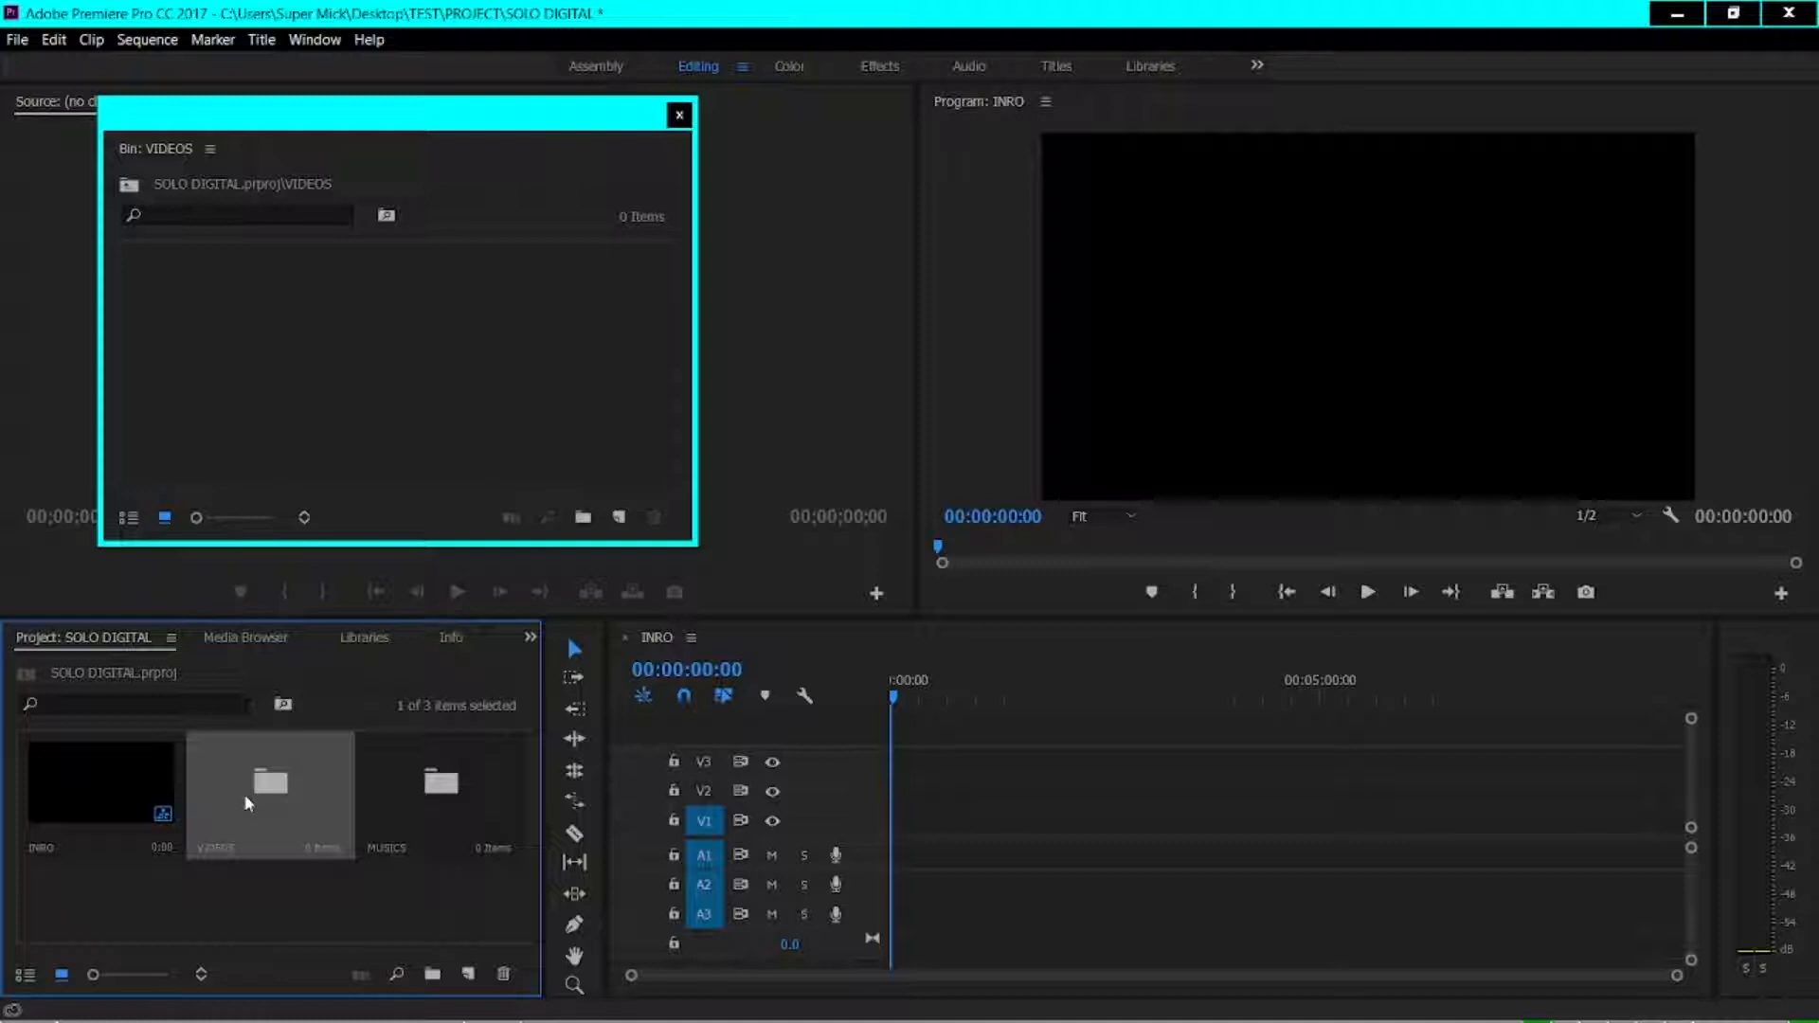
right_click(347, 369)
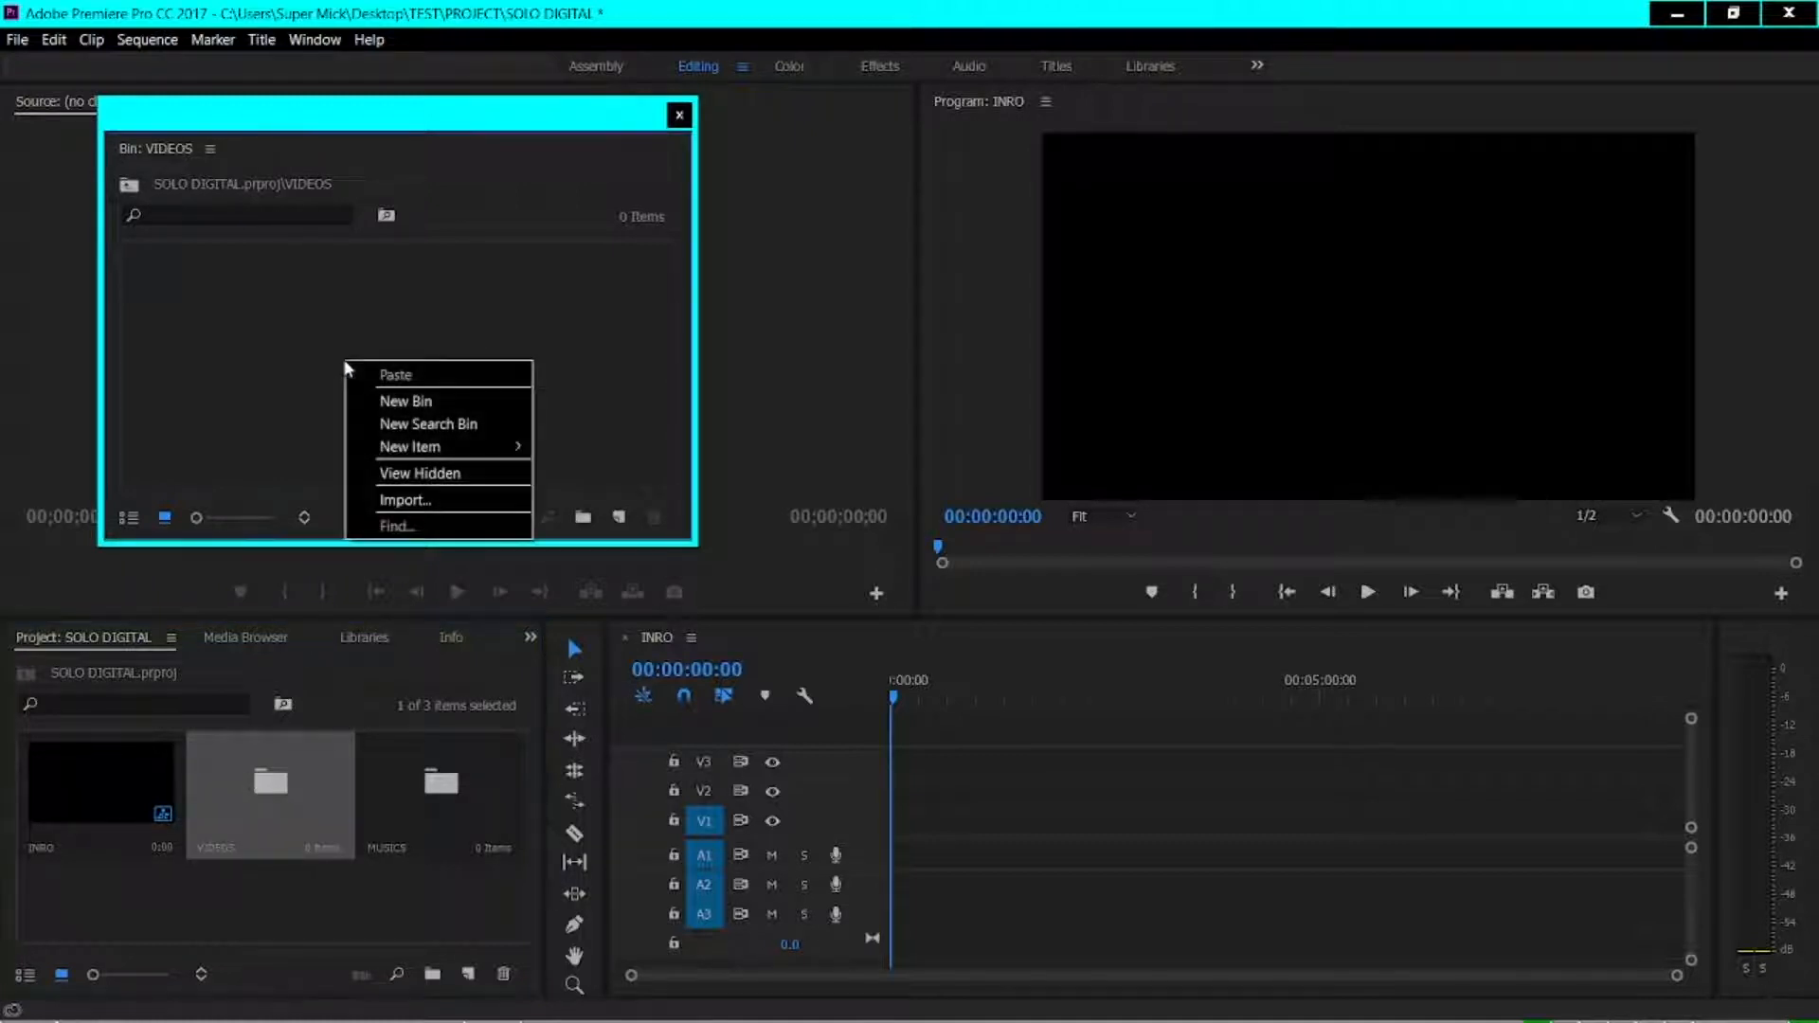
left_click(397, 502)
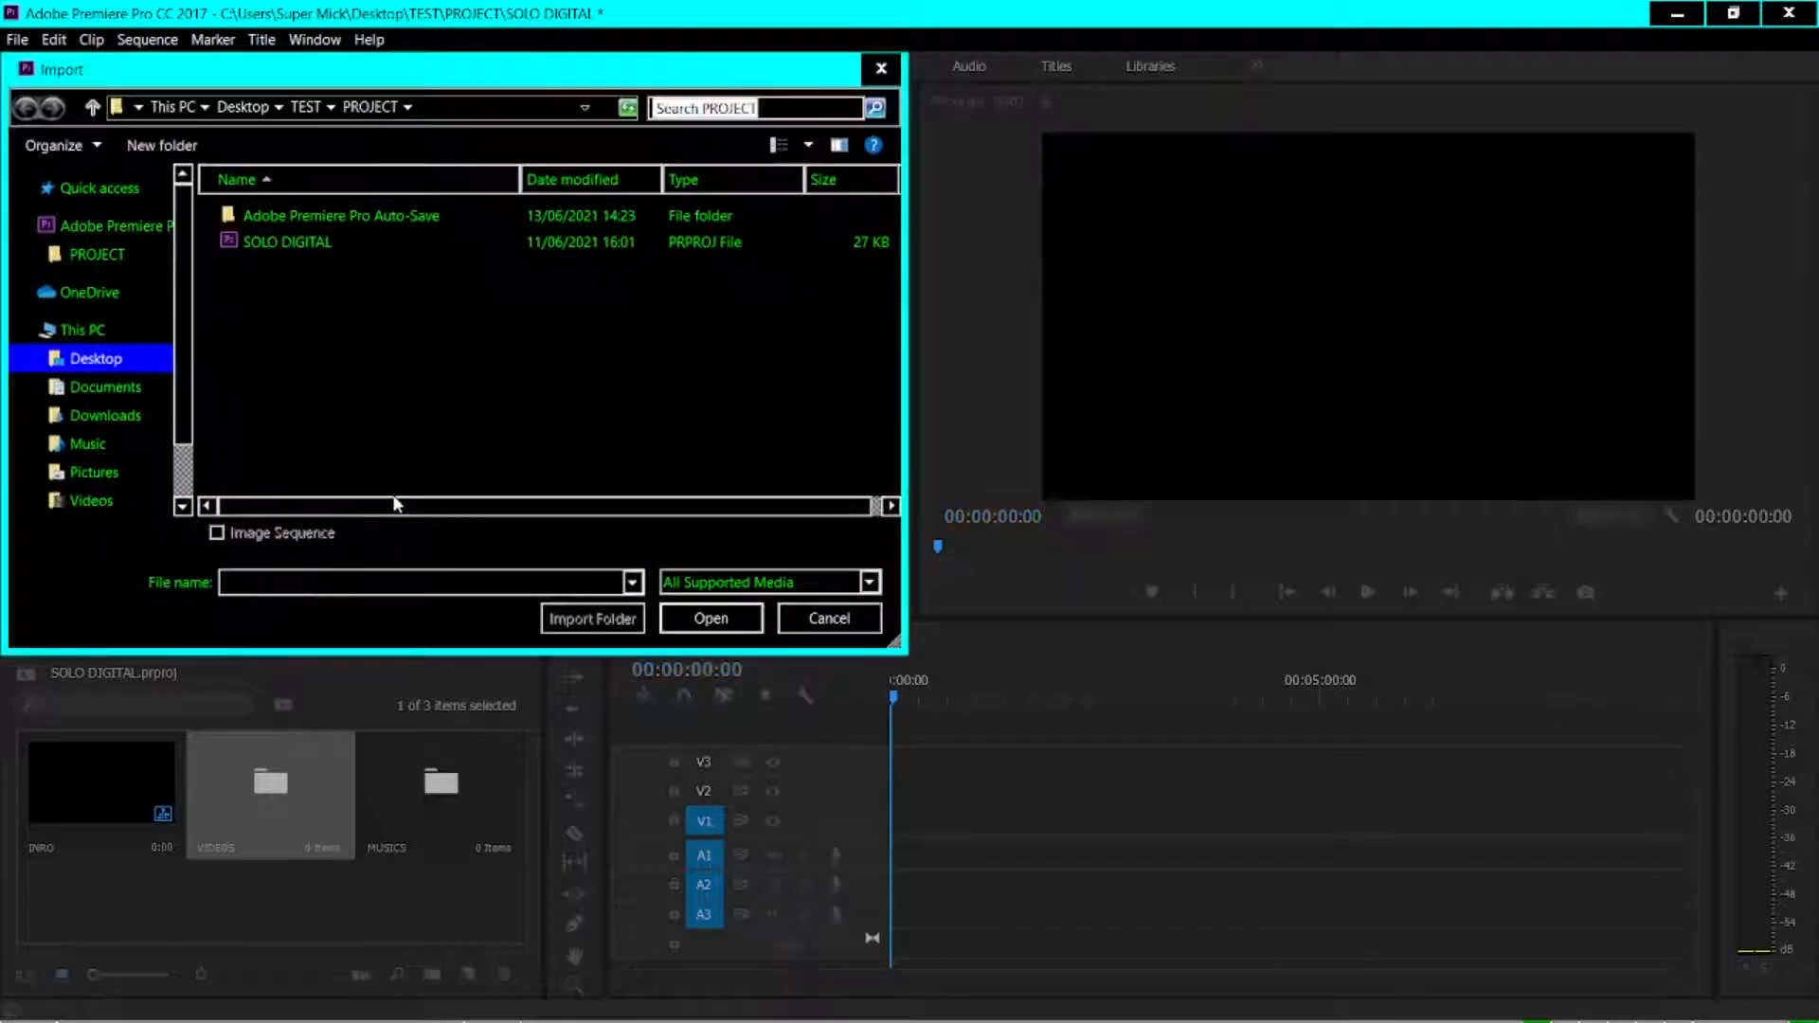
left_click(120, 362)
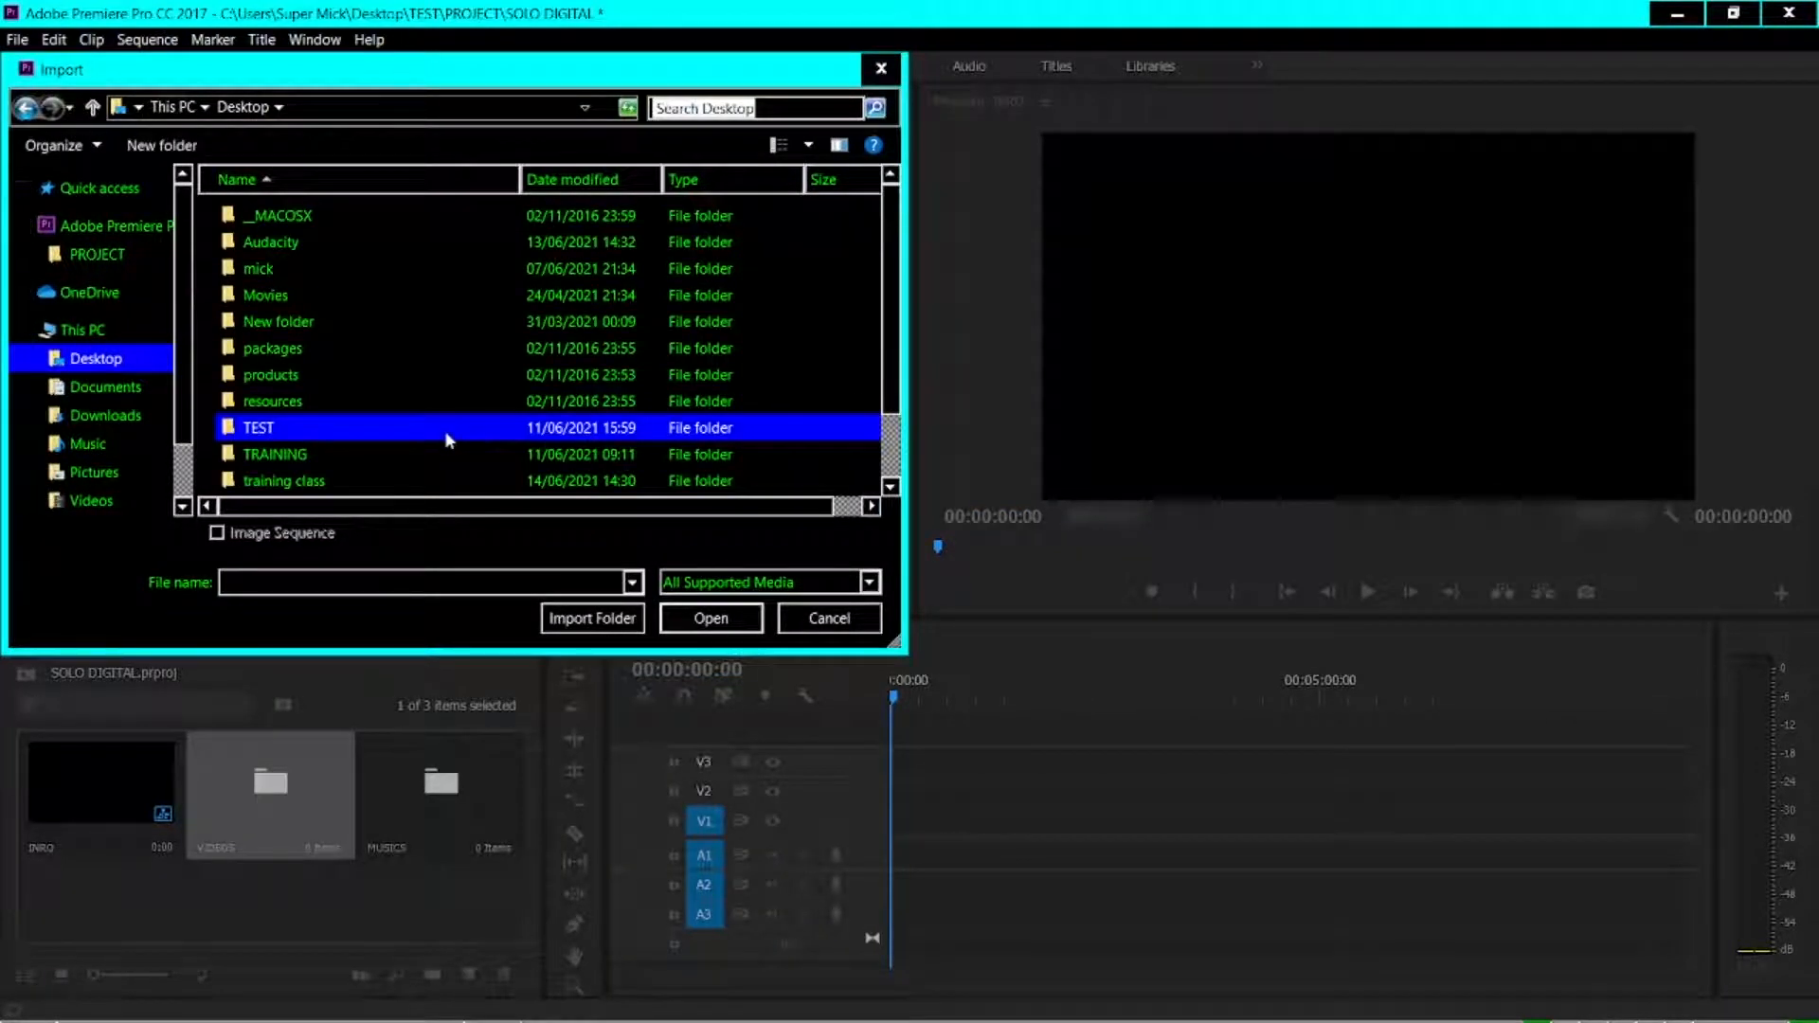
double_click(445, 428)
double_click(243, 292)
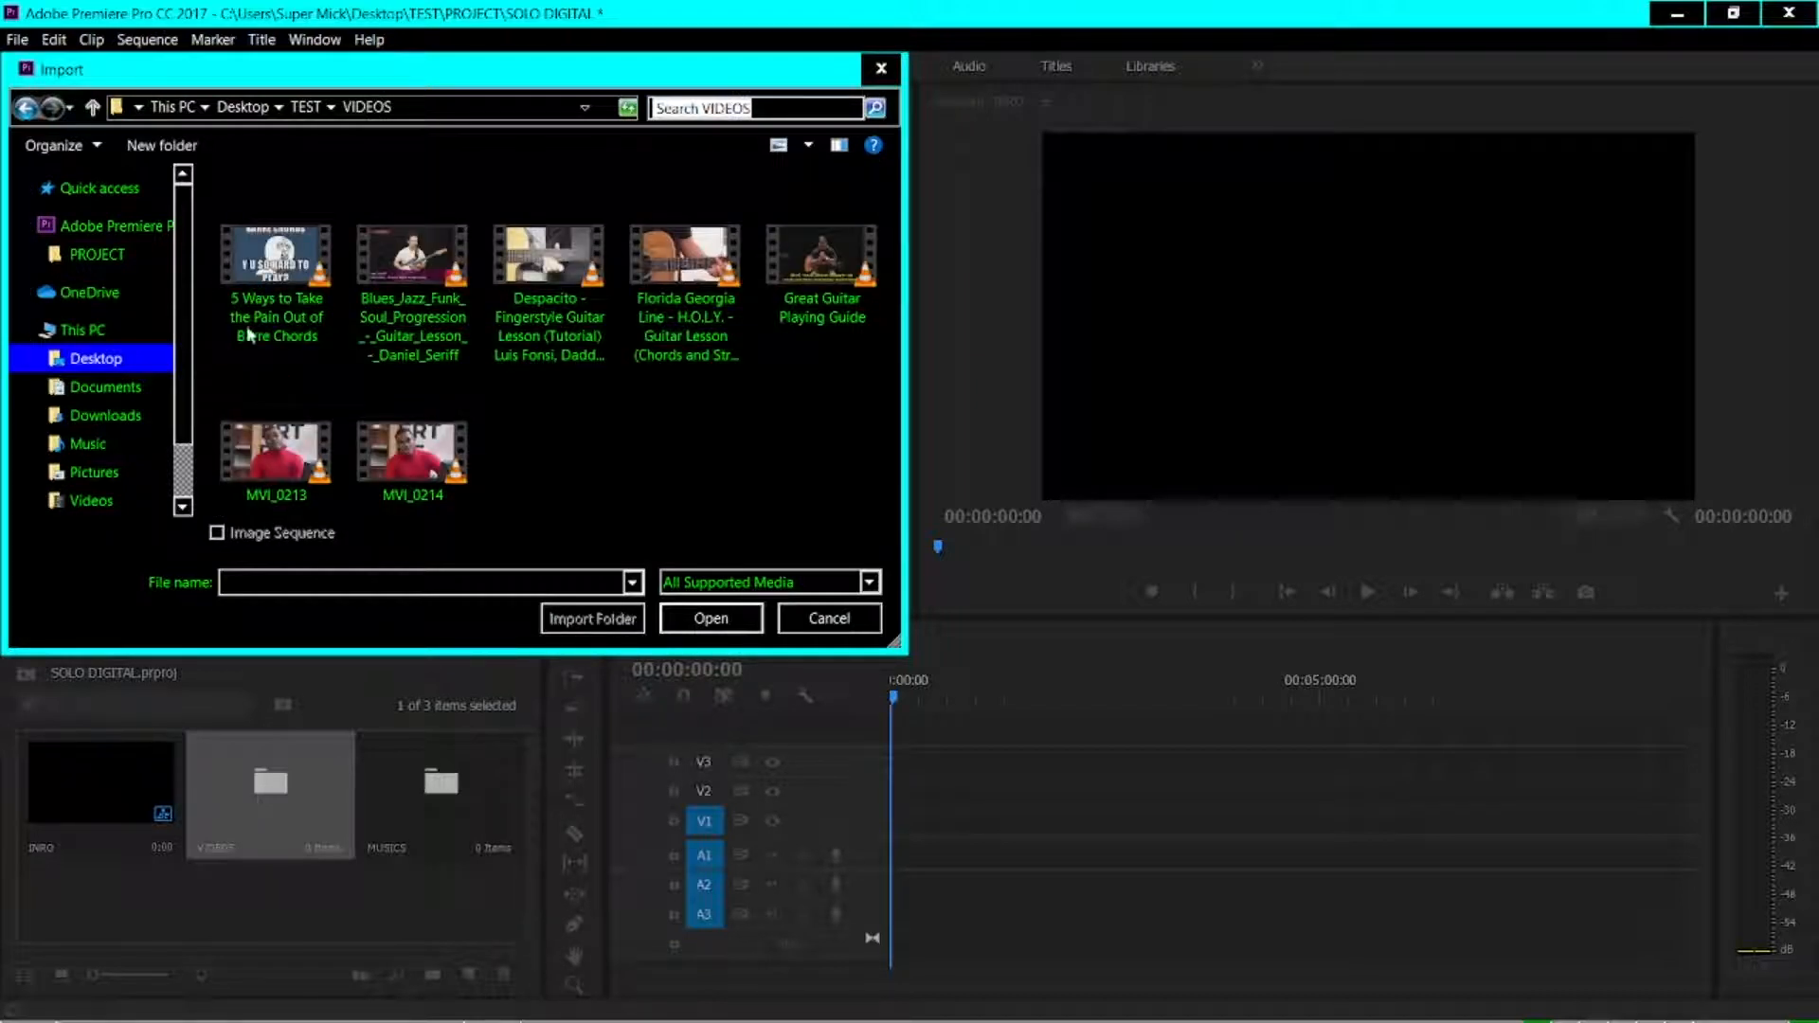
Import the clips MVI_0213 and MVI_0214 into the VIDEOS bin, then close the bin's window and clear the selection
left_click(274, 467)
left_click(423, 469)
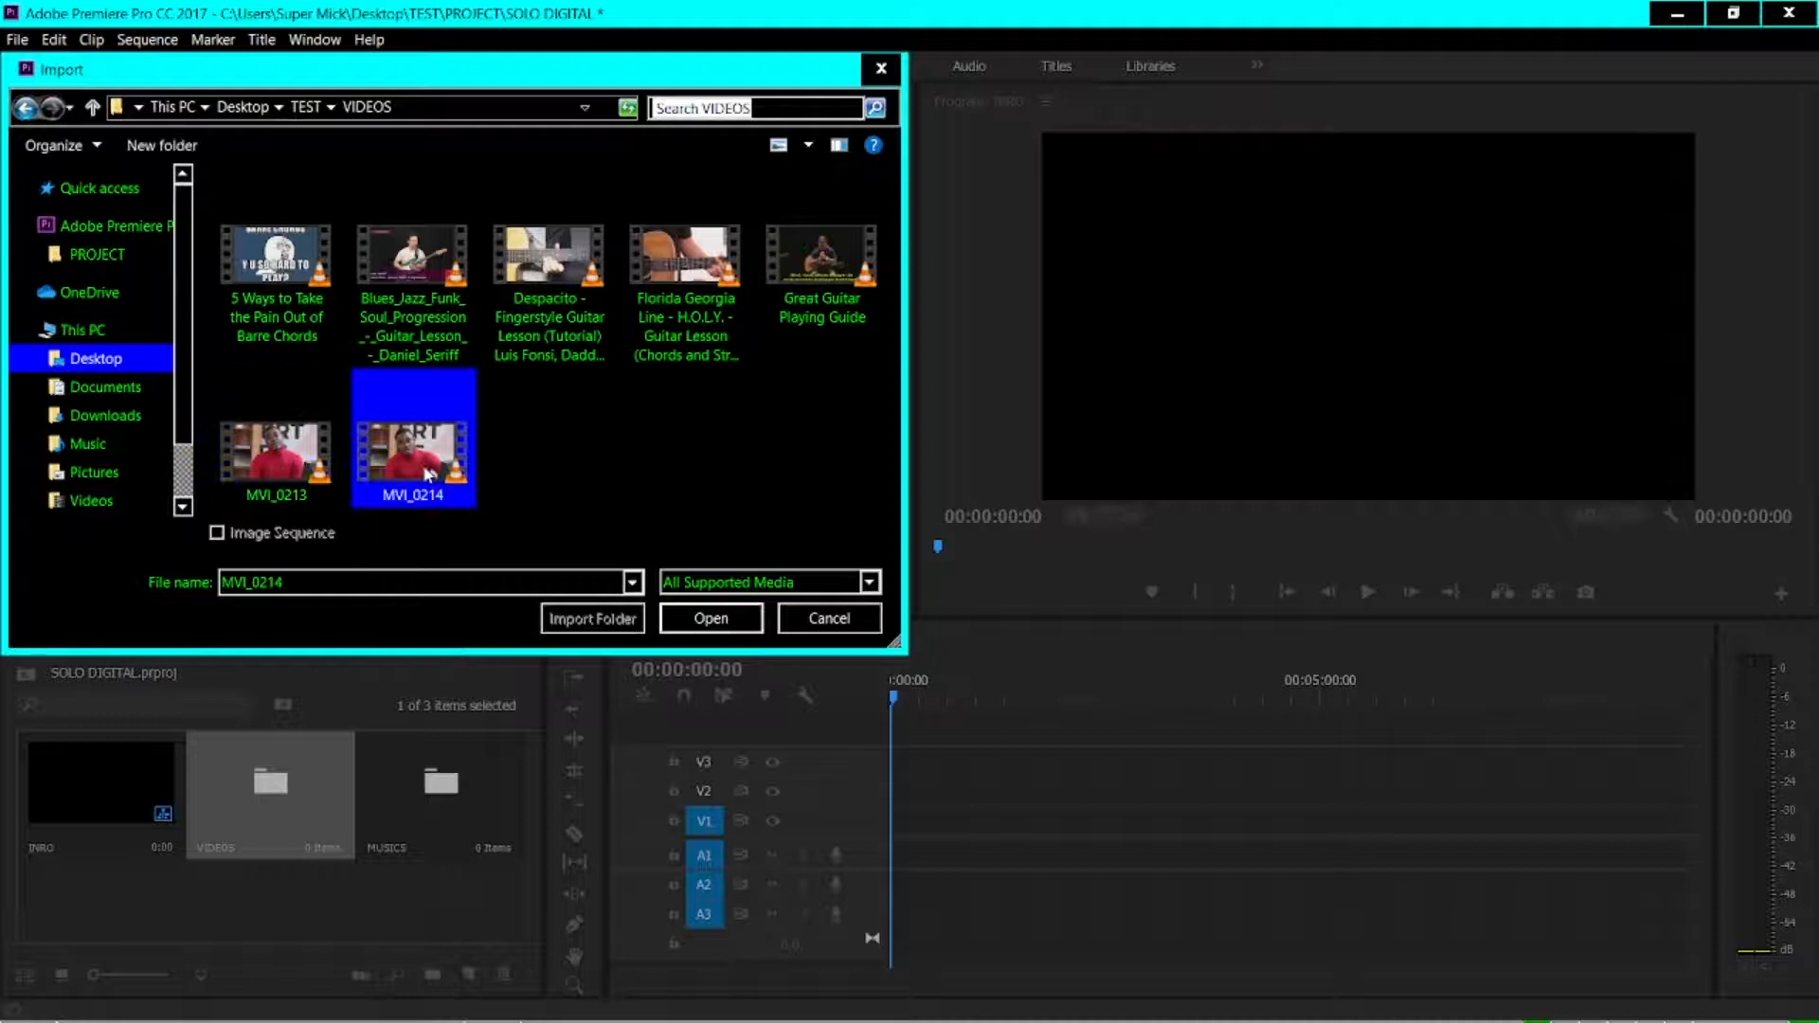
left_click(278, 452, "ctrl")
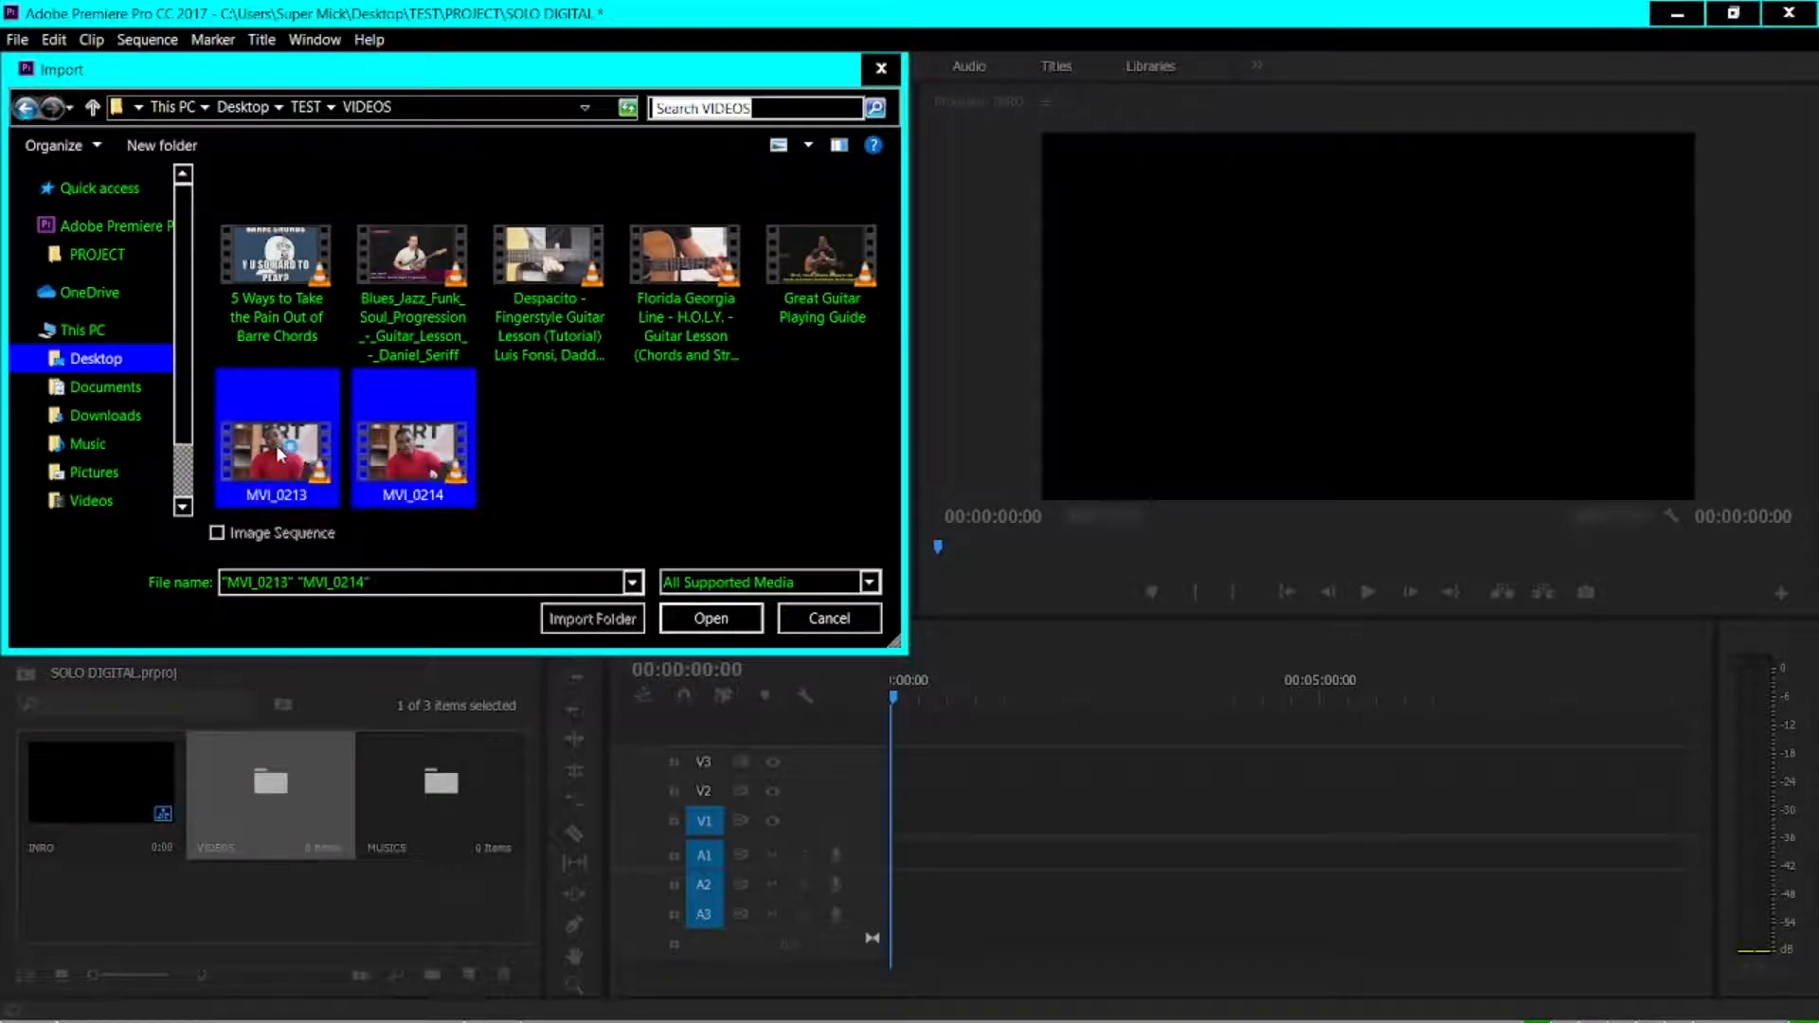
left_click(691, 620)
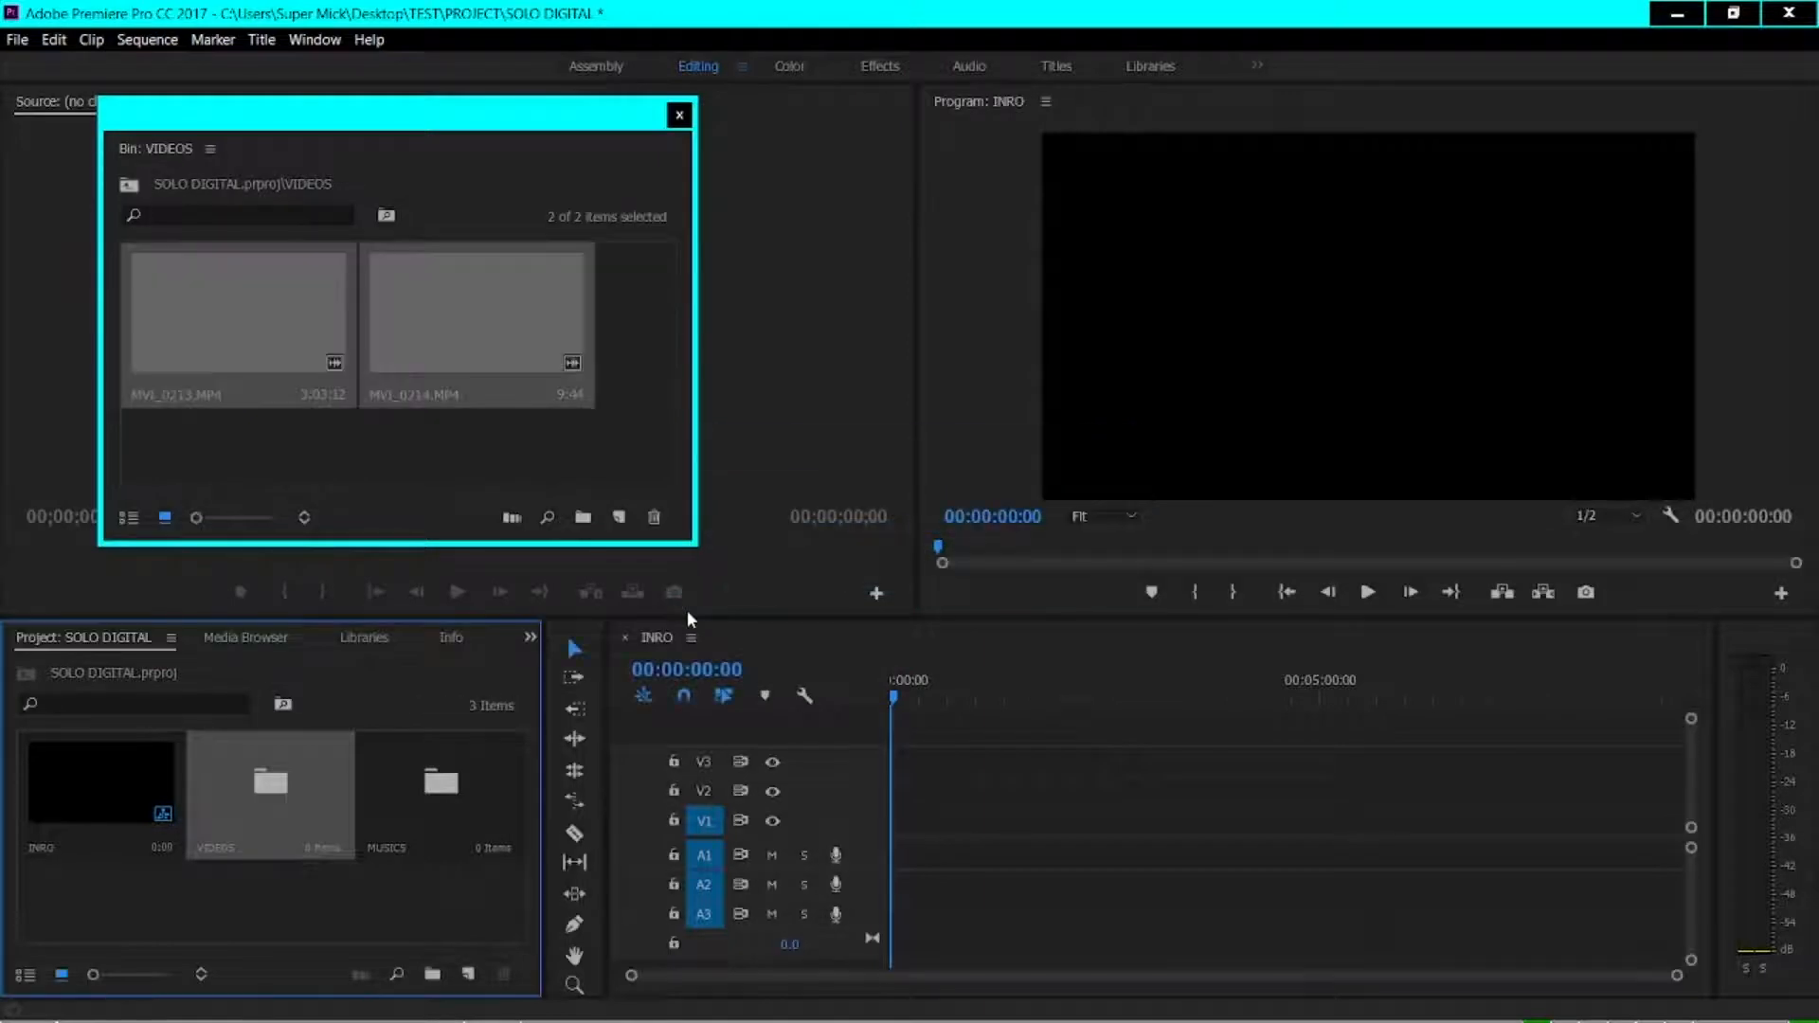
left_click(276, 786)
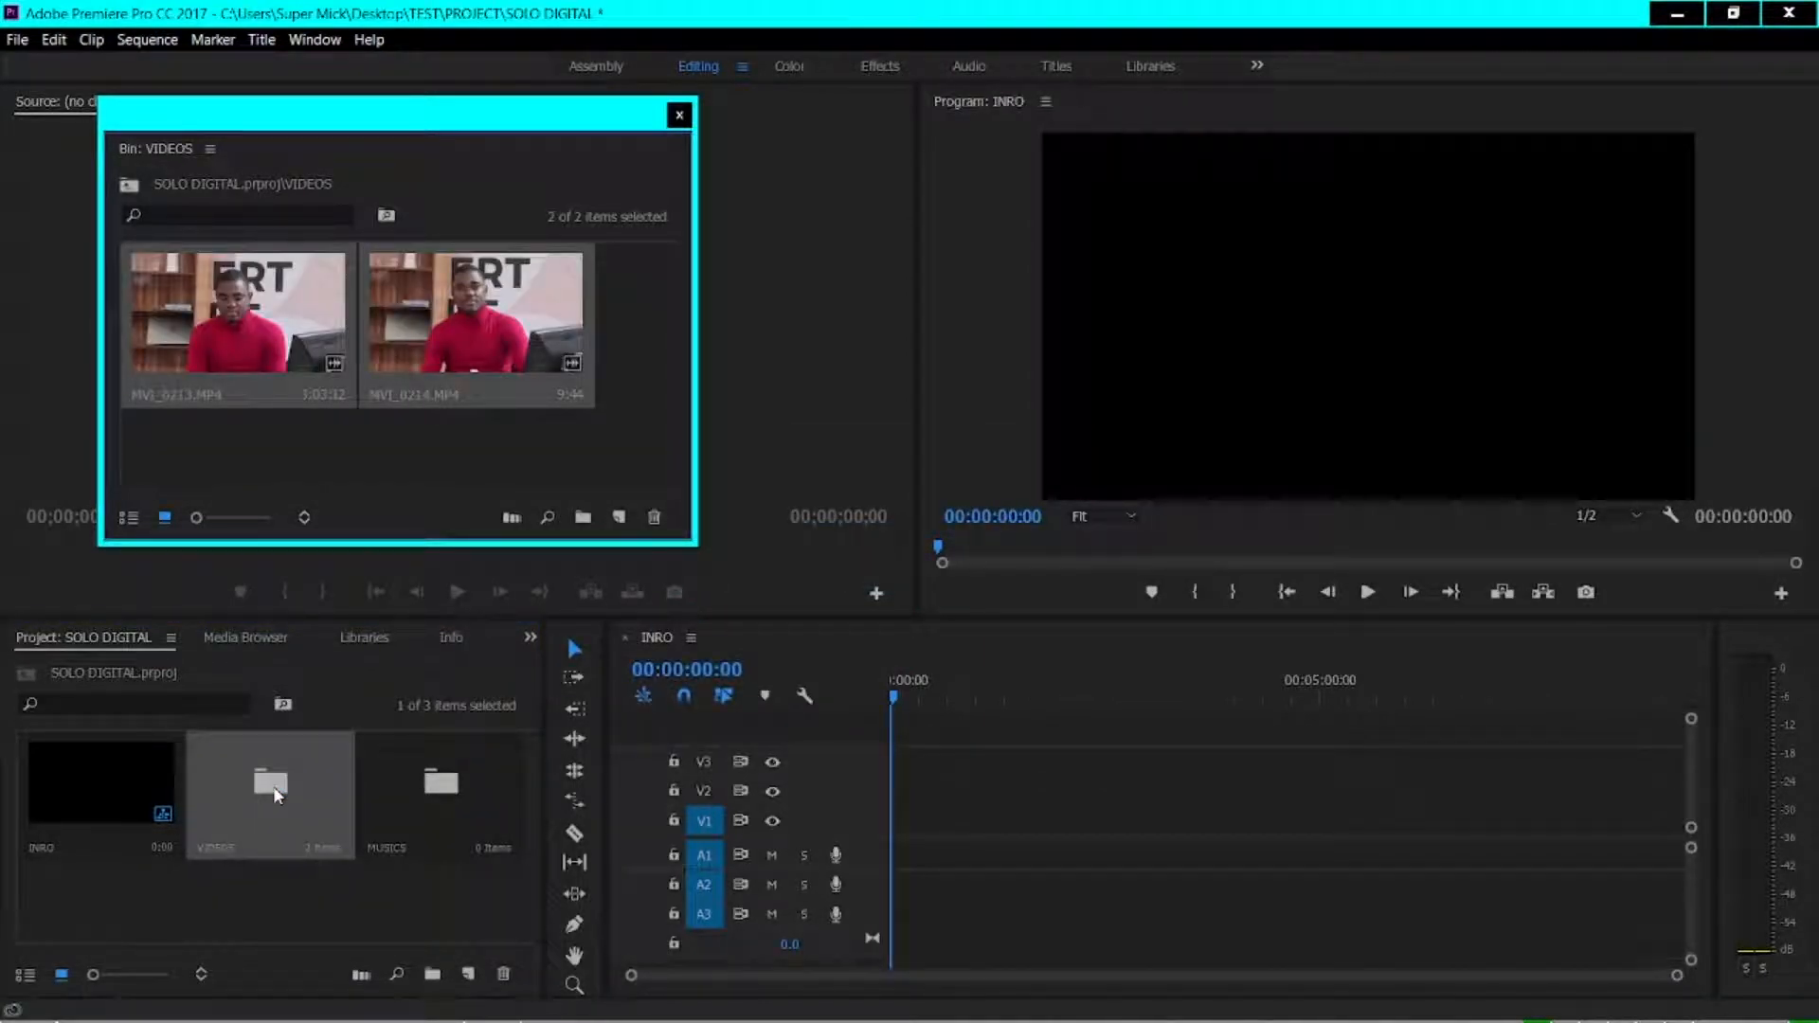
left_click(680, 114)
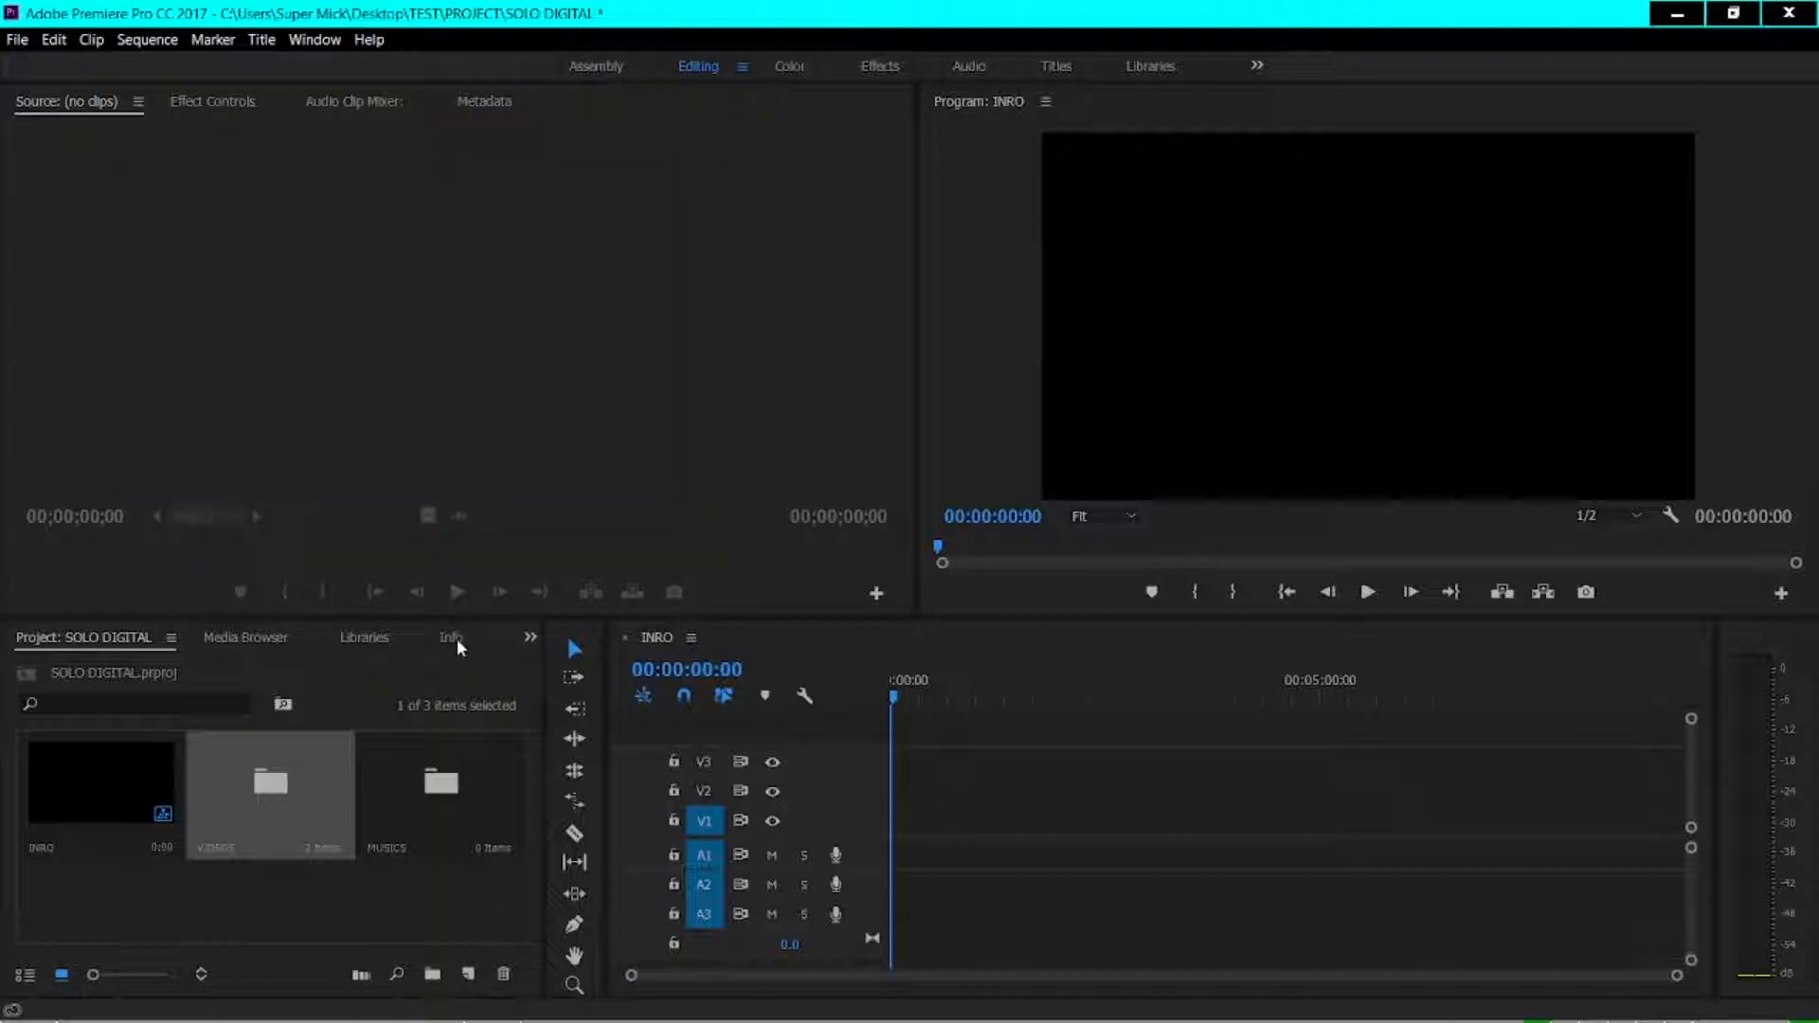
left_click(341, 991)
left_click(383, 907)
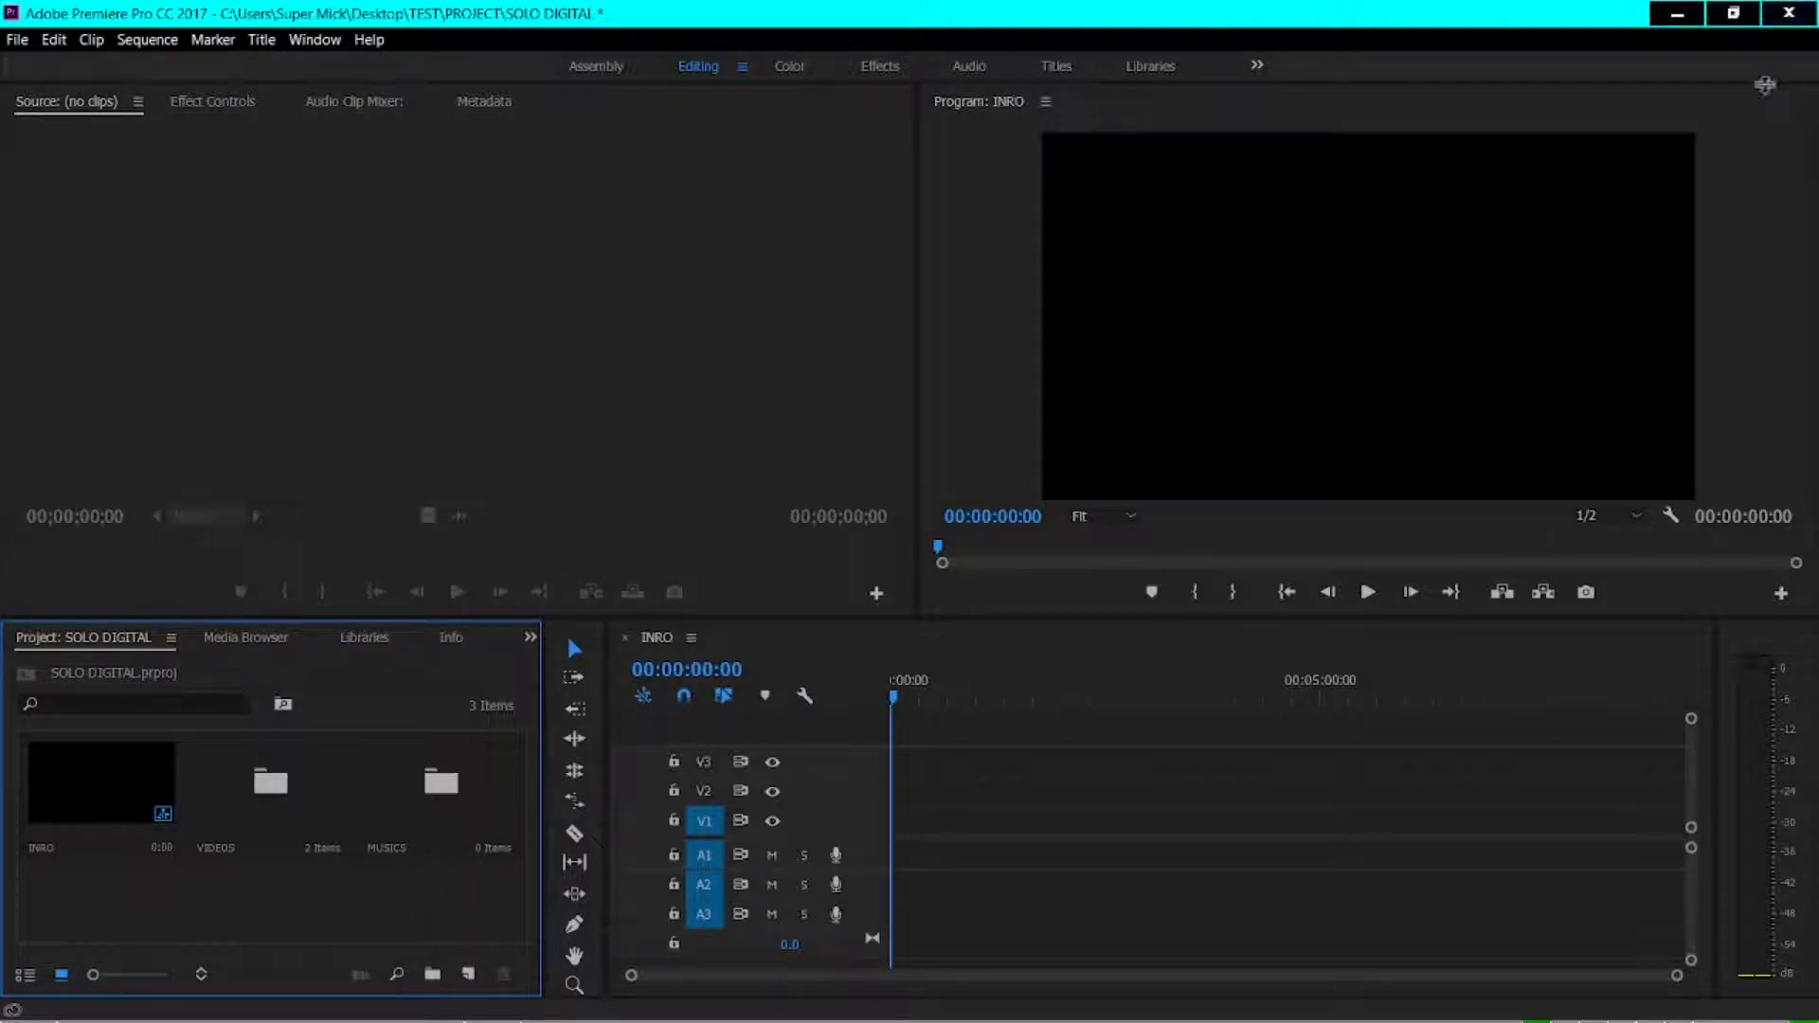
Bring the whole VIDEOS folder from TEST on the Desktop into the project as a new bin at the top level
left_click(1677, 15)
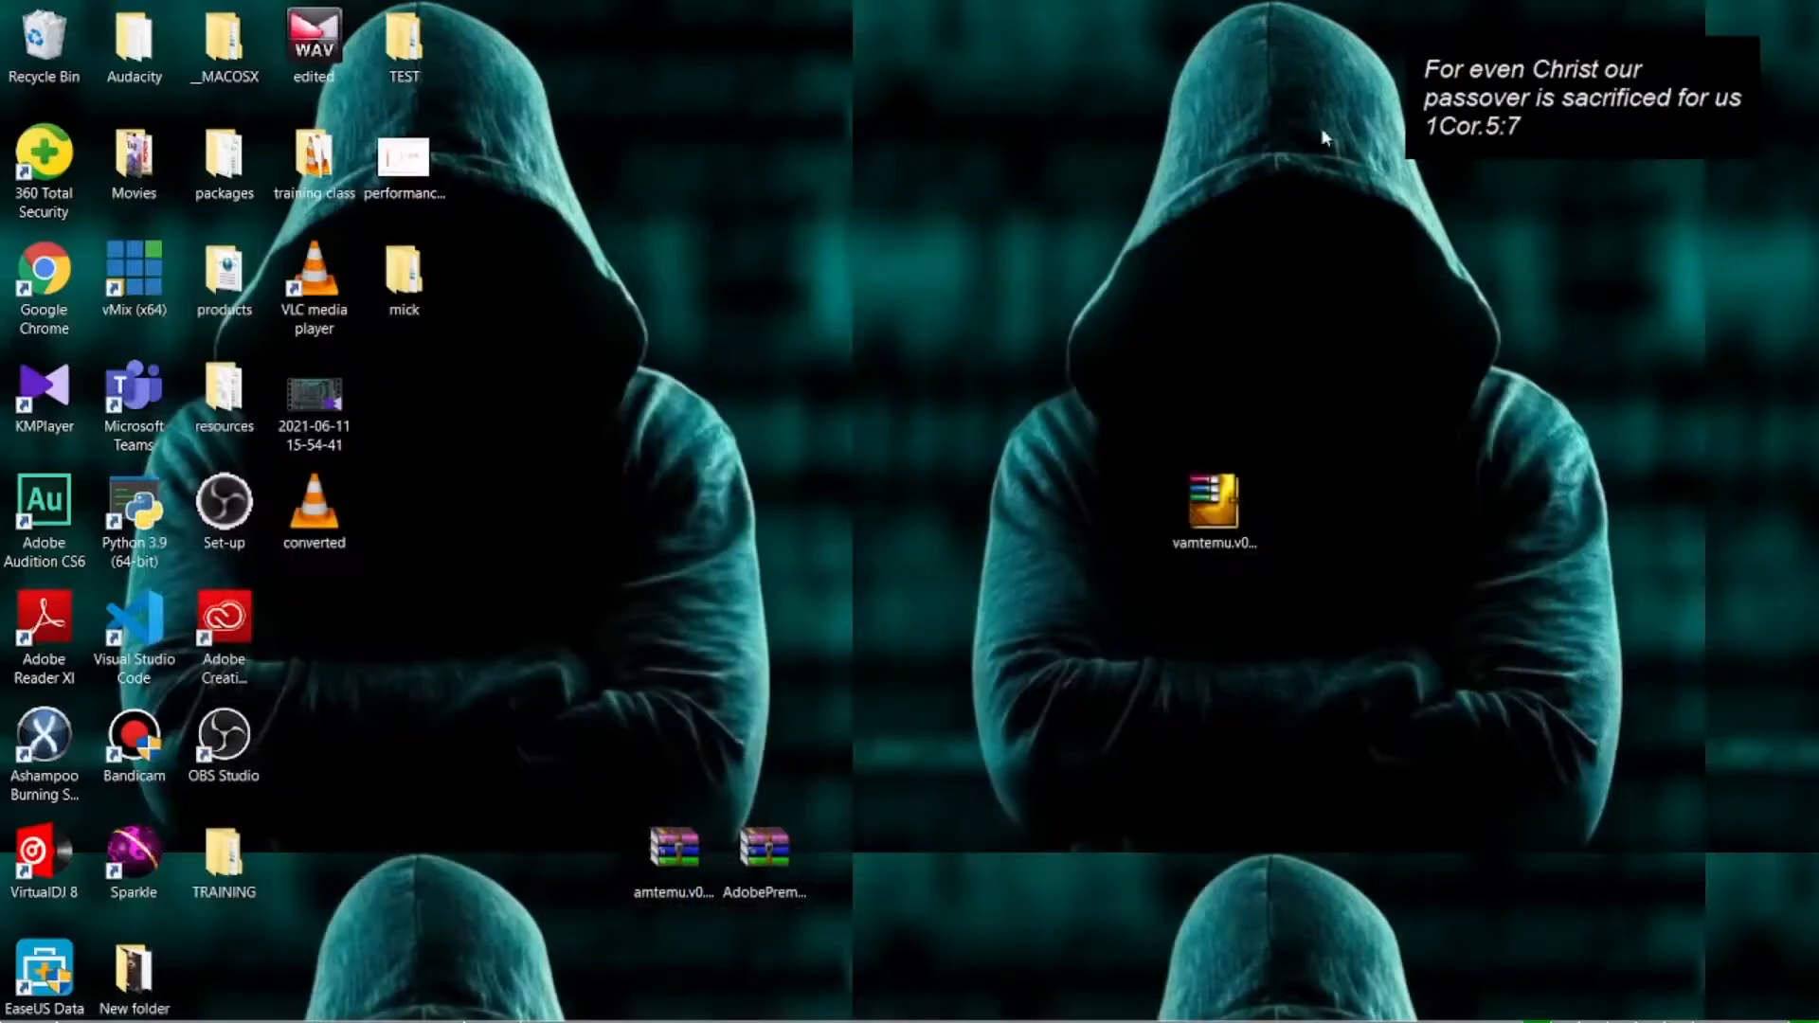
double_click(390, 60)
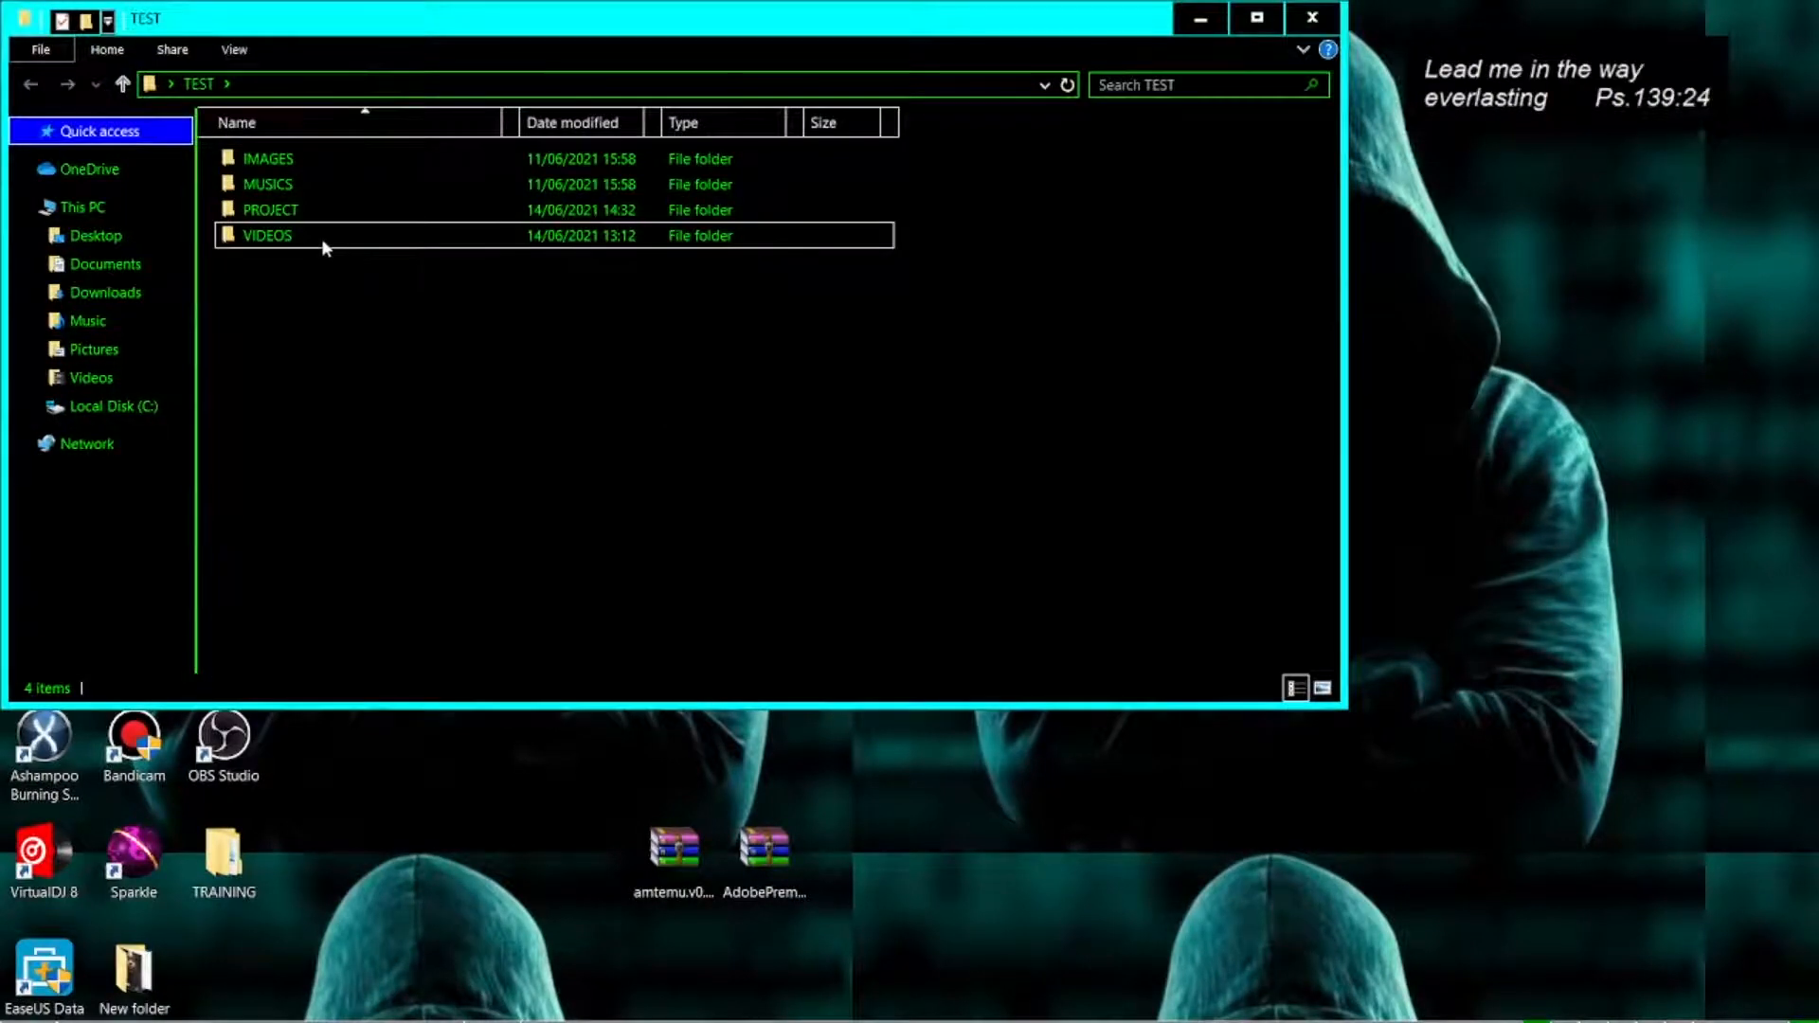
left_click(324, 245)
double_click(322, 243)
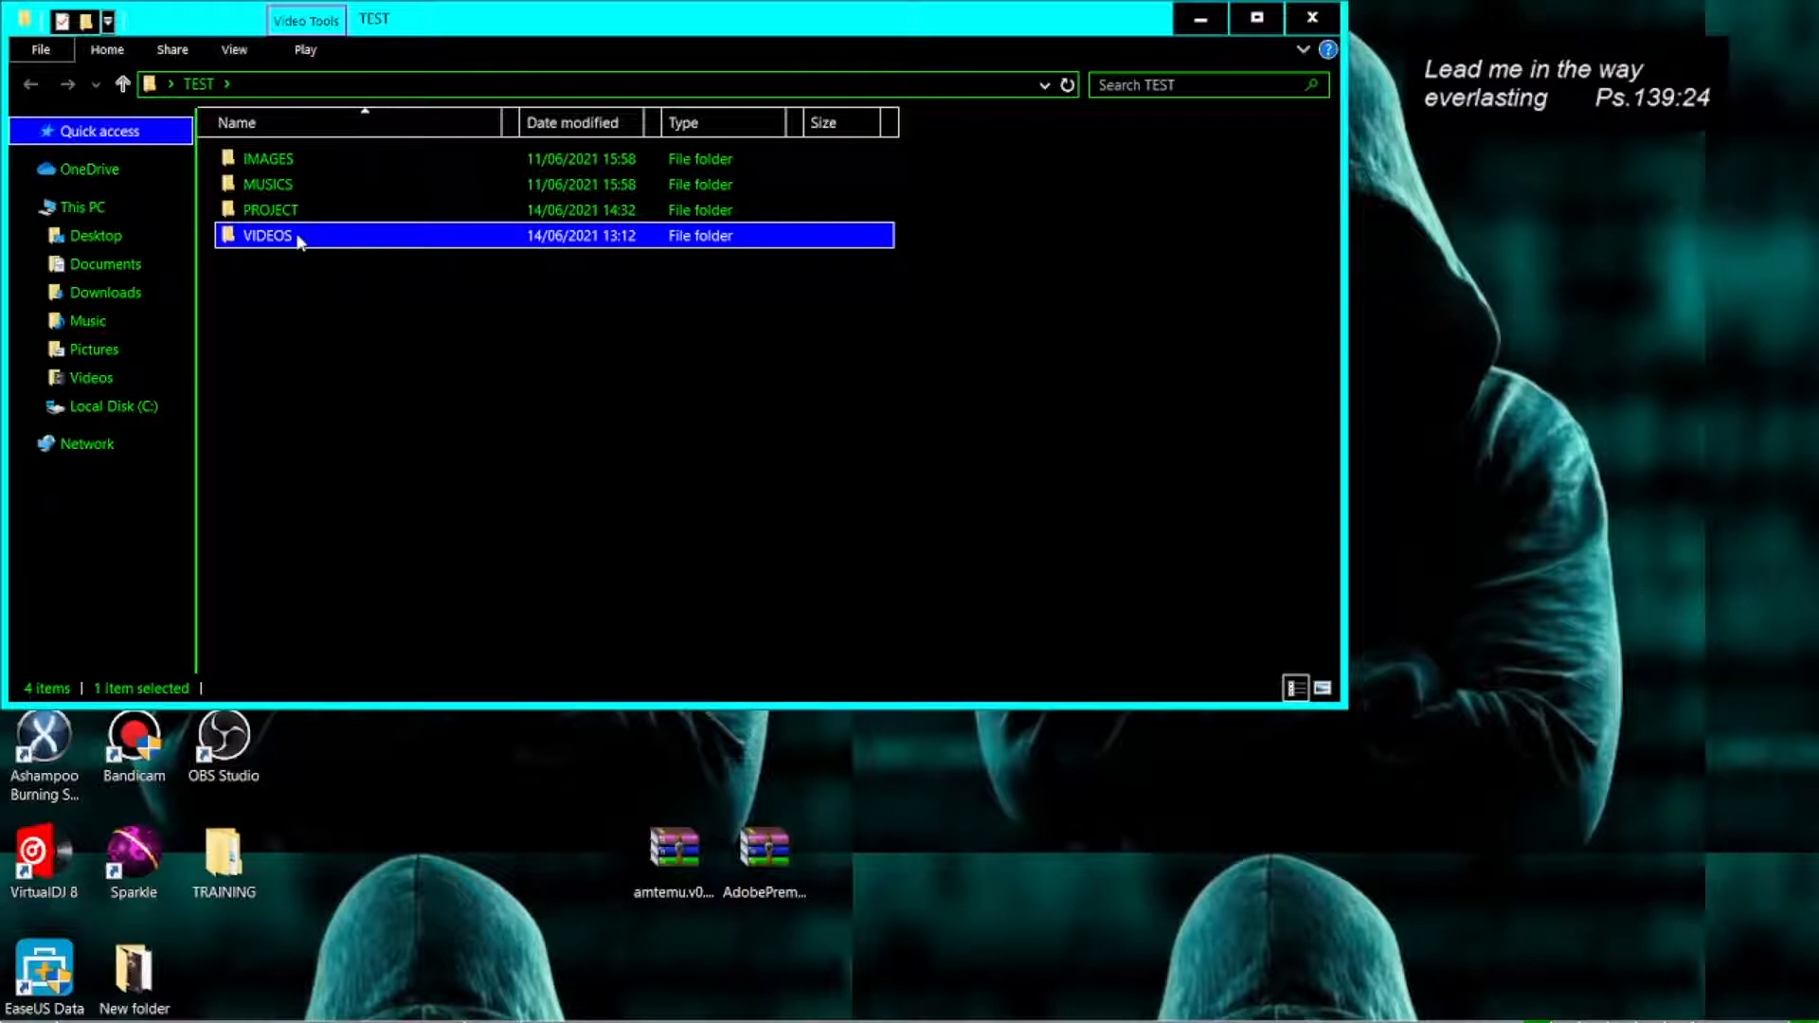
left_click_drag(300, 241, 441, 890)
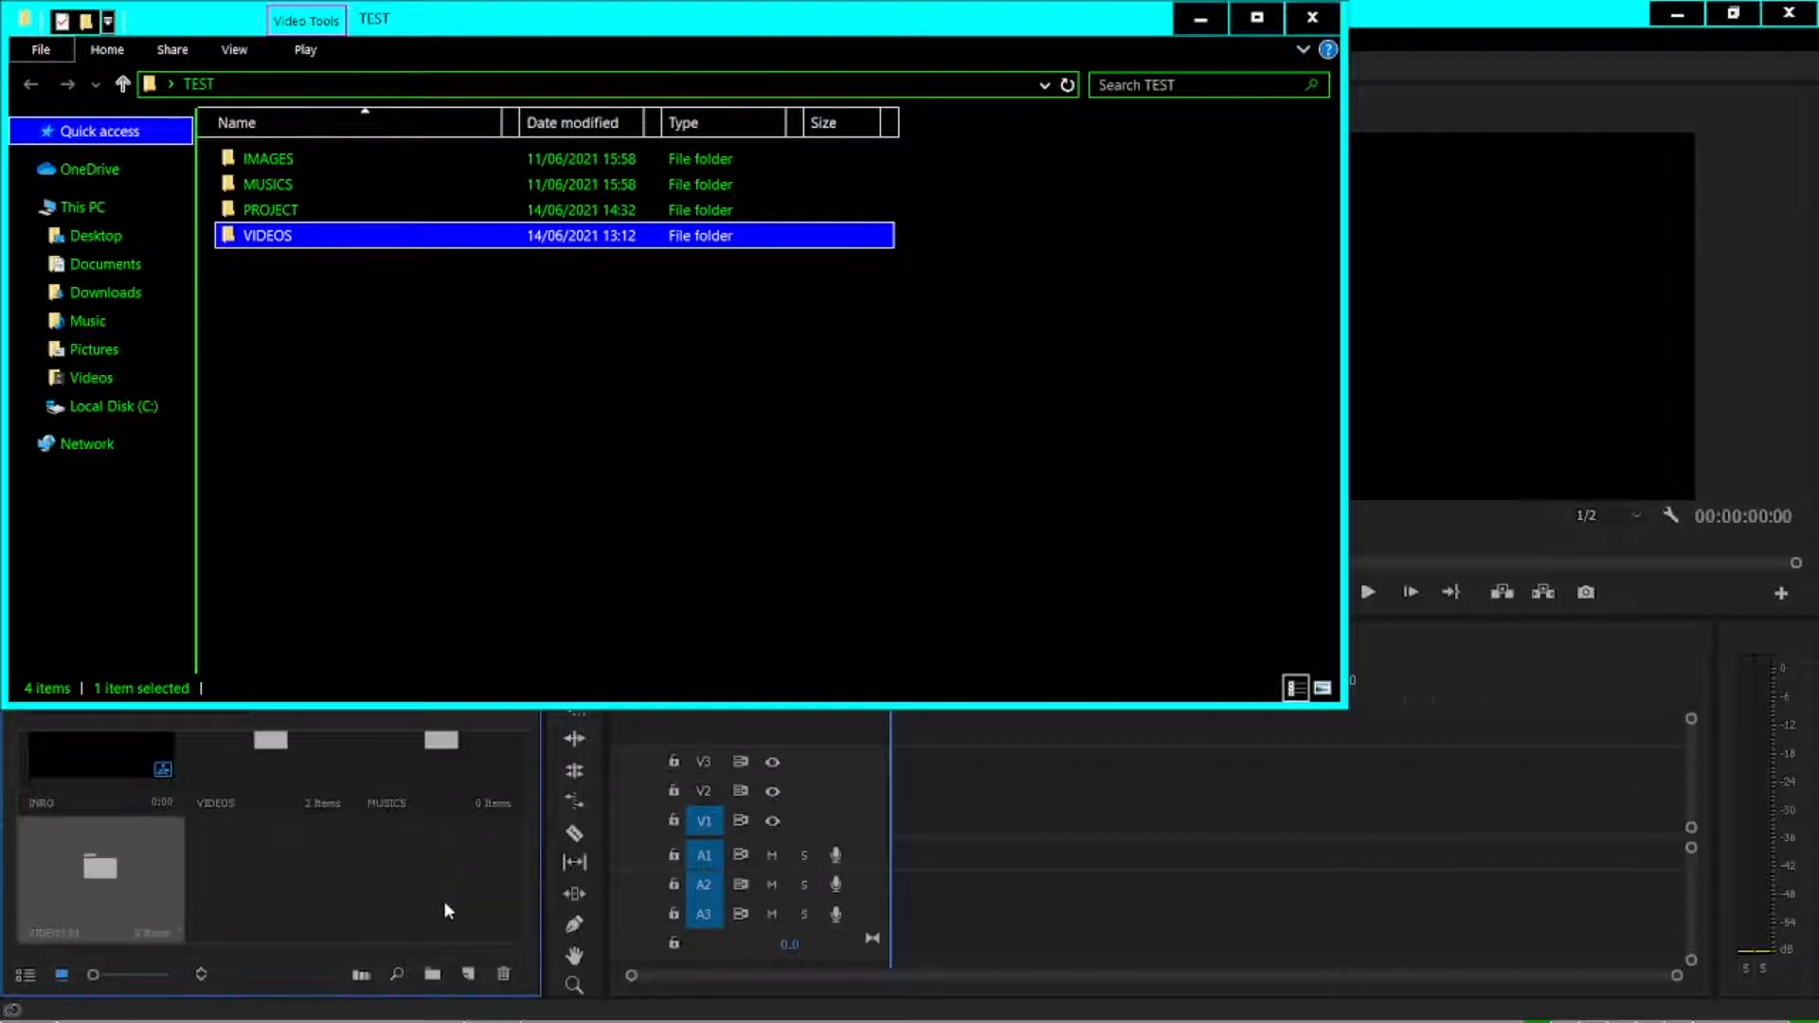
left_click(1200, 17)
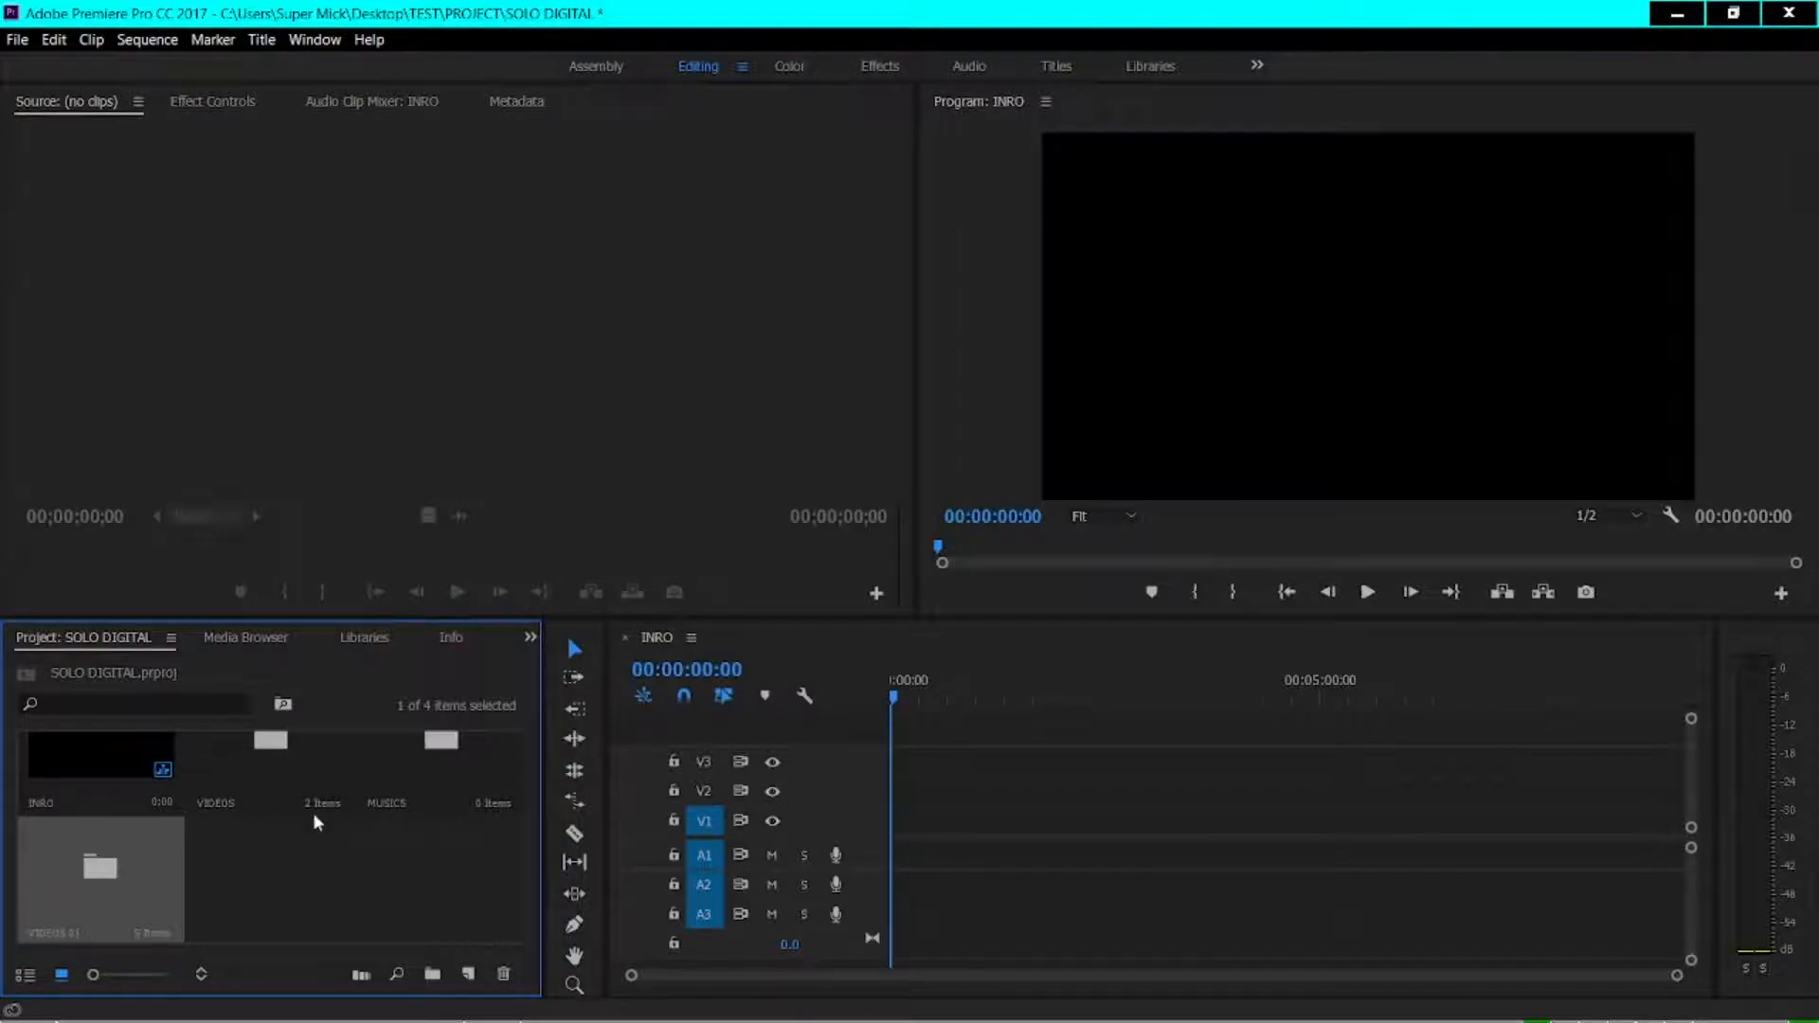
Open the newly imported VIDEOS 01 bin to check its contents, then close its window
double_click(90, 905)
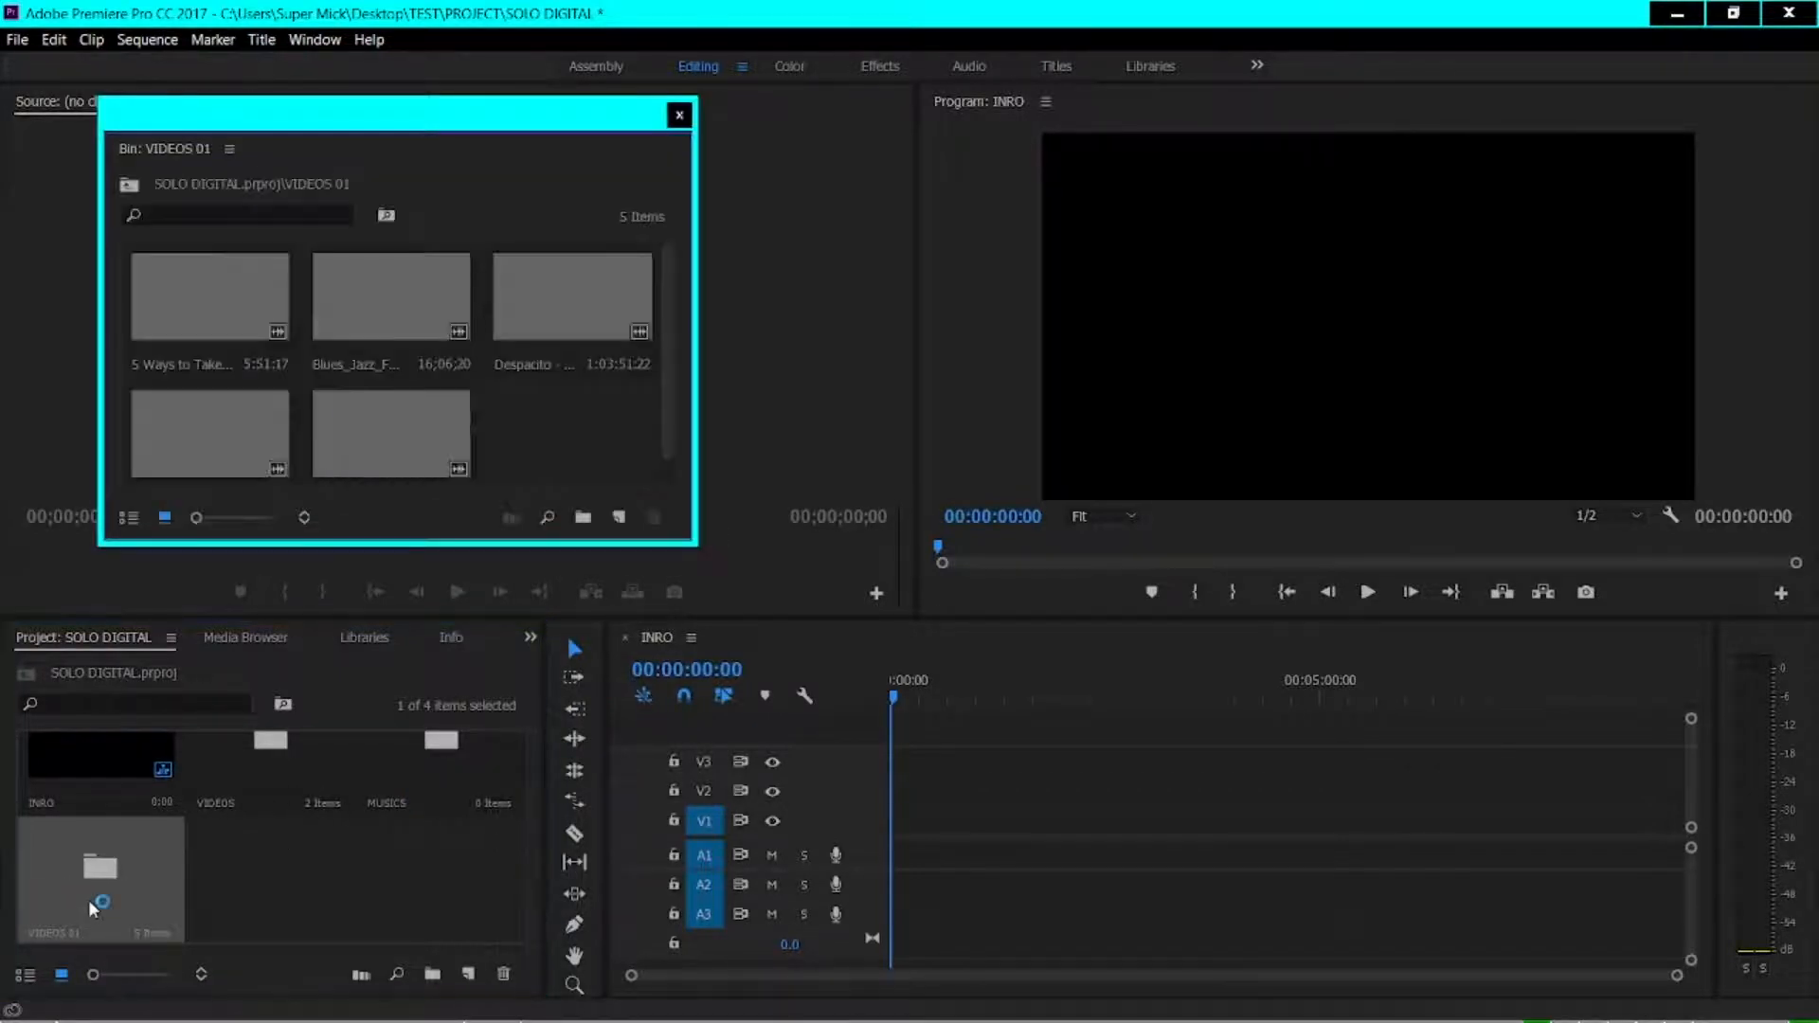
left_click(678, 117)
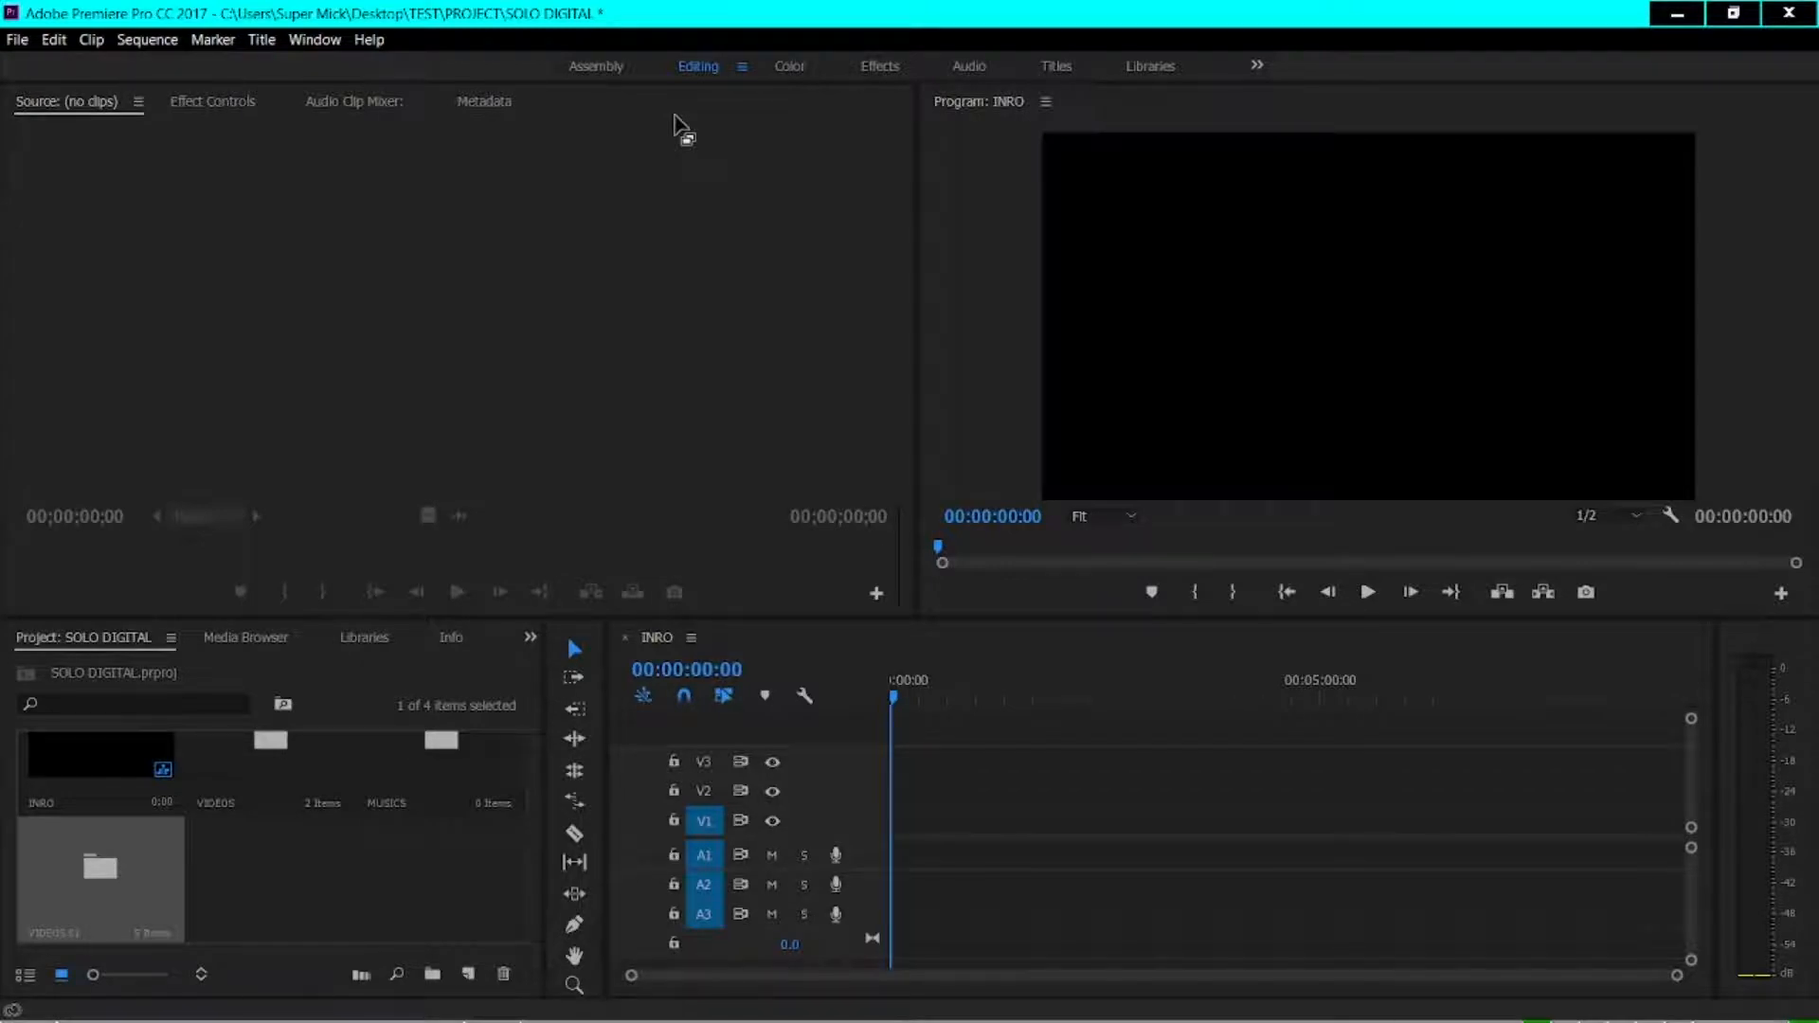
left_click(19, 171)
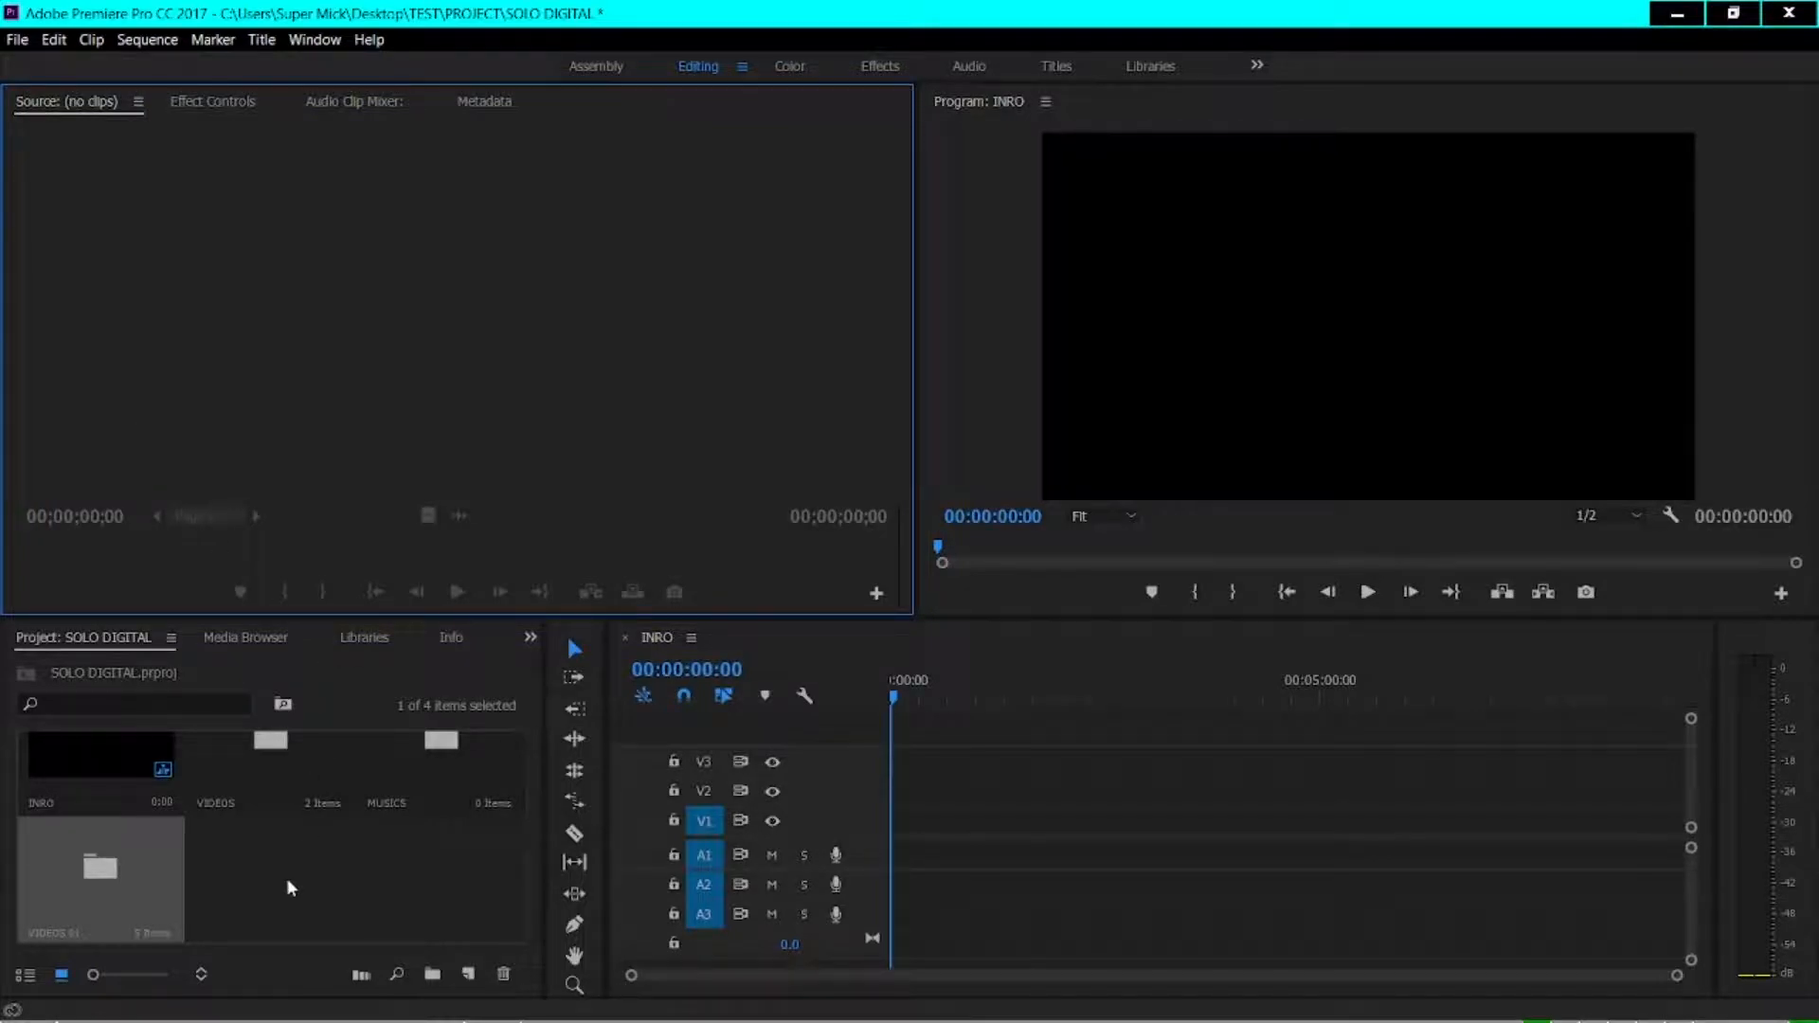
Place MVI_0214 from the VIDEOS bin on V2 and A2 at about 00:04:07:22, changing the sequence settings to match the clip
double_click(270, 768)
left_click_drag(1029, 49, 1306, 100)
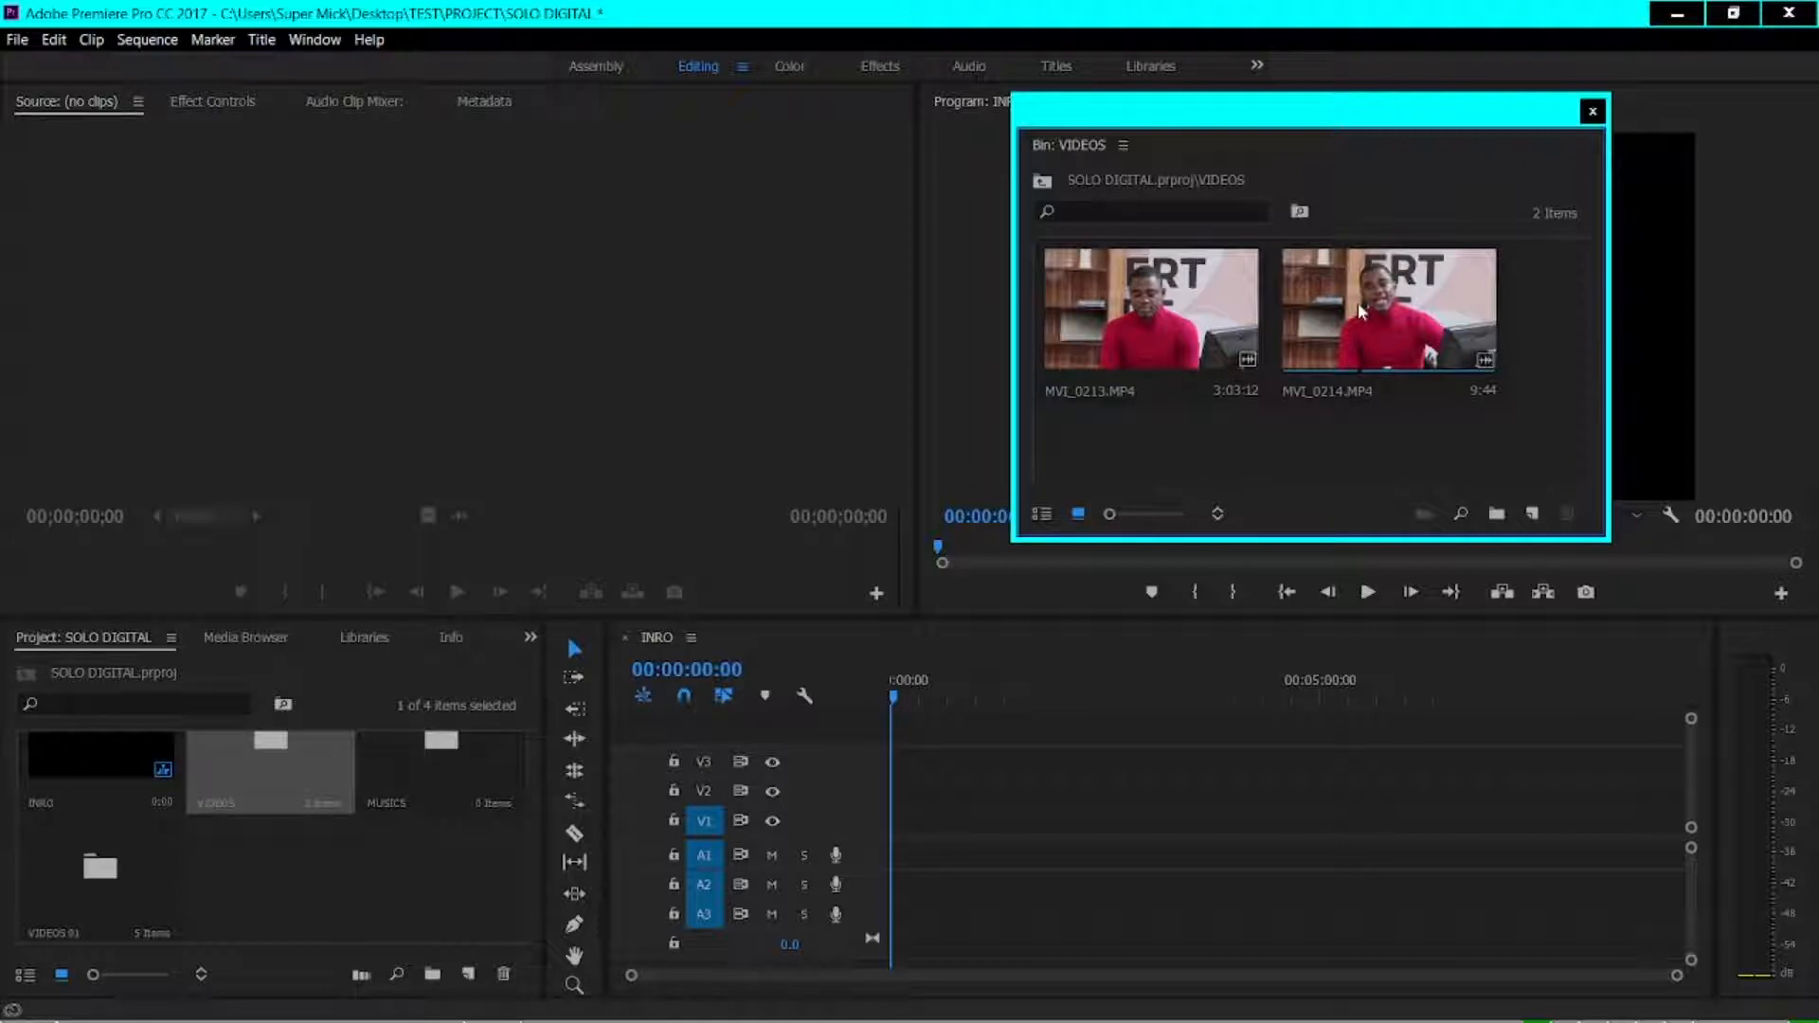
left_click_drag(1356, 303, 1245, 802)
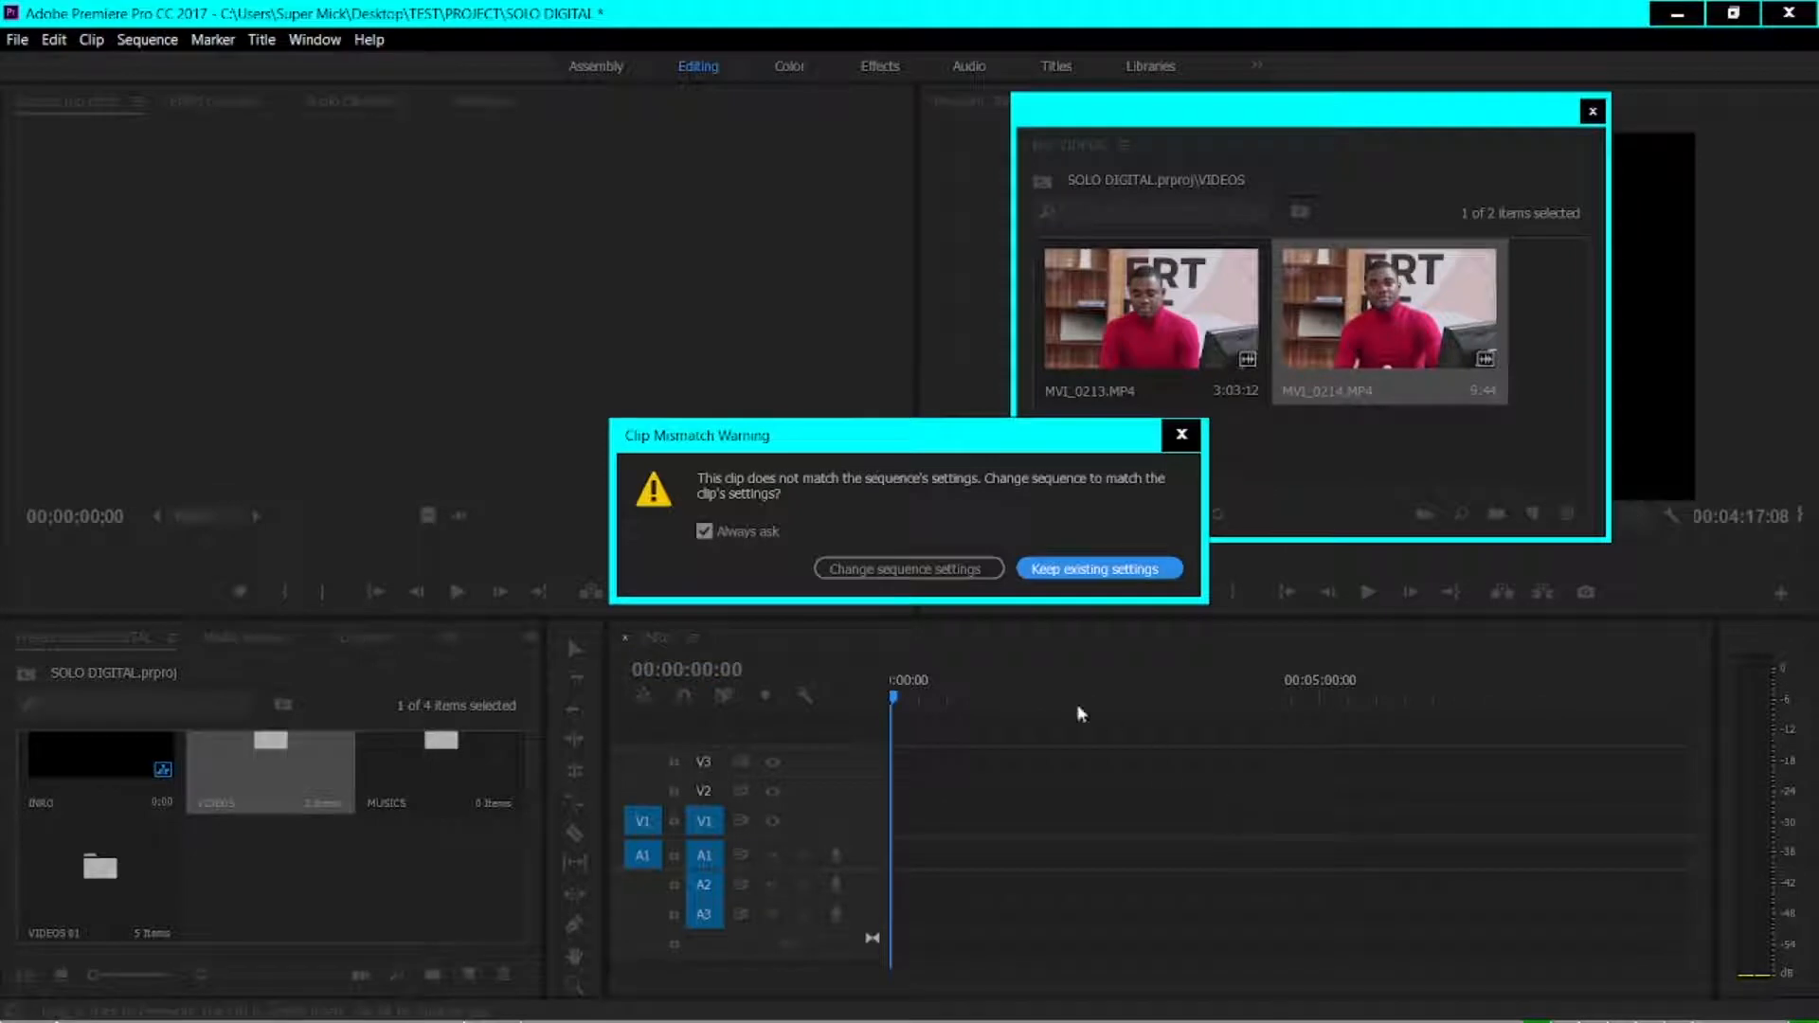
left_click(943, 573)
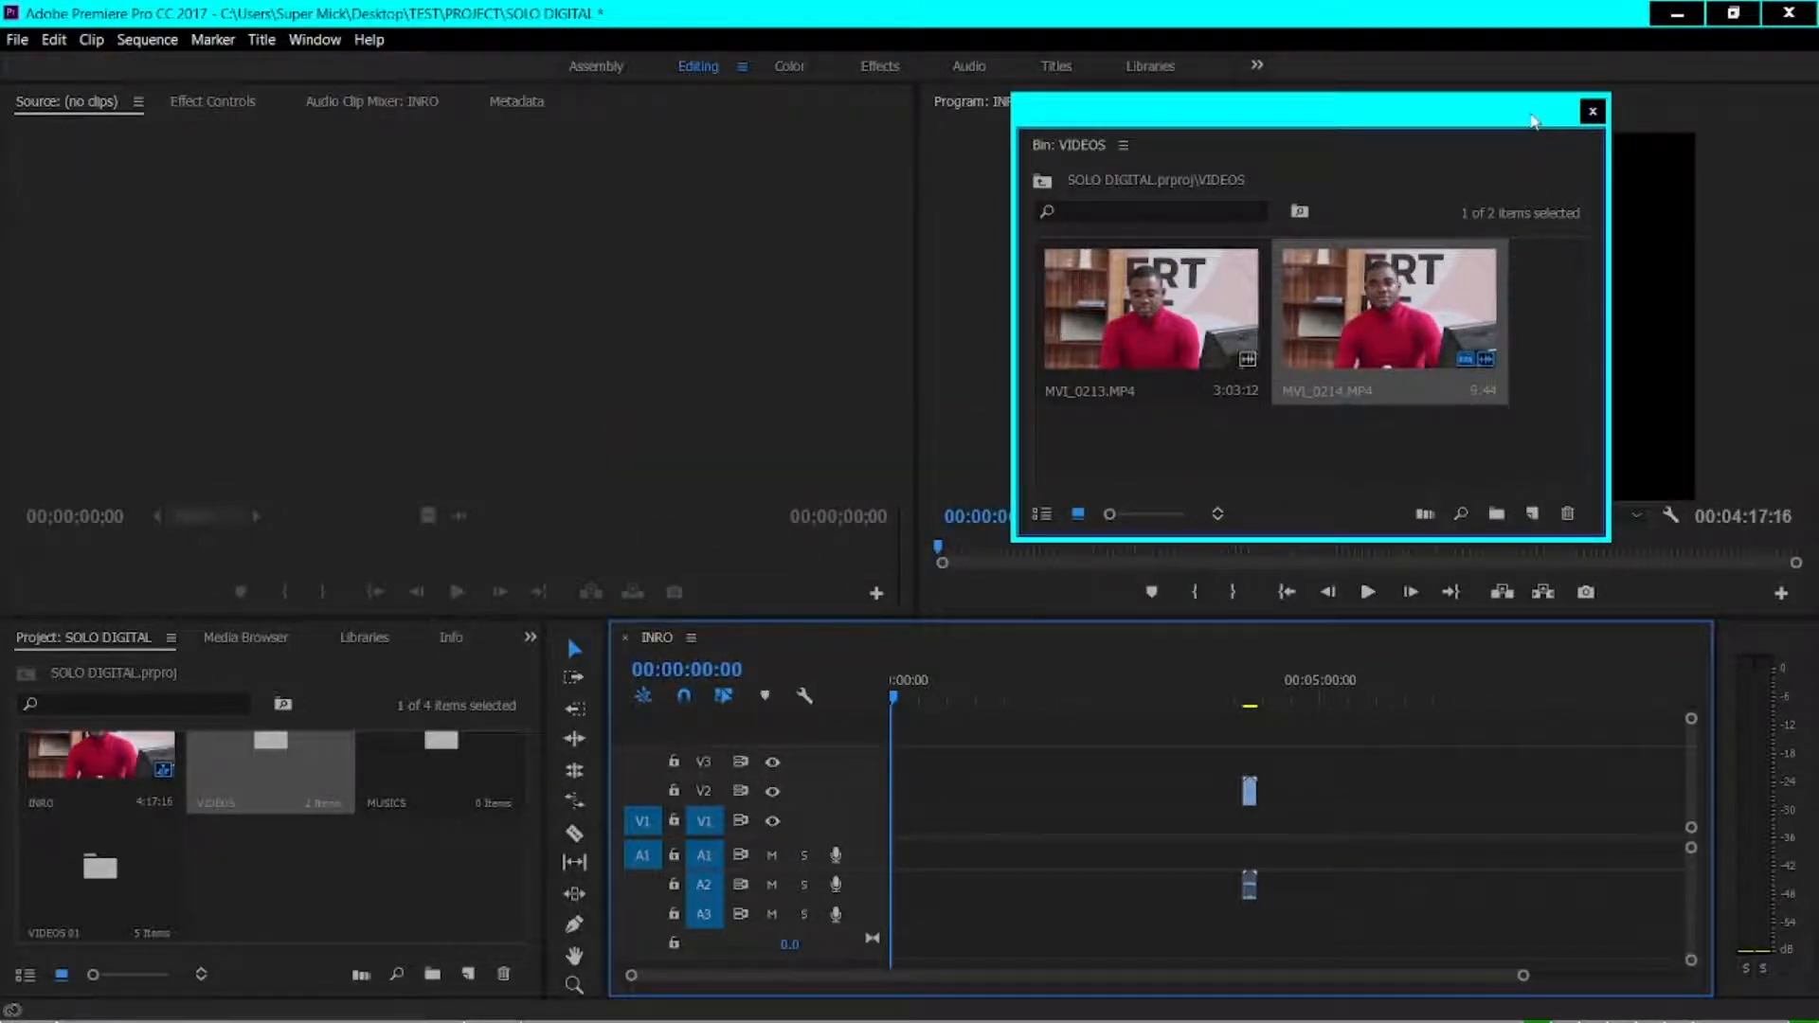
Delete the MVI_0214 clip from the INRO timeline
left_click_drag(1535, 120, 1466, 146)
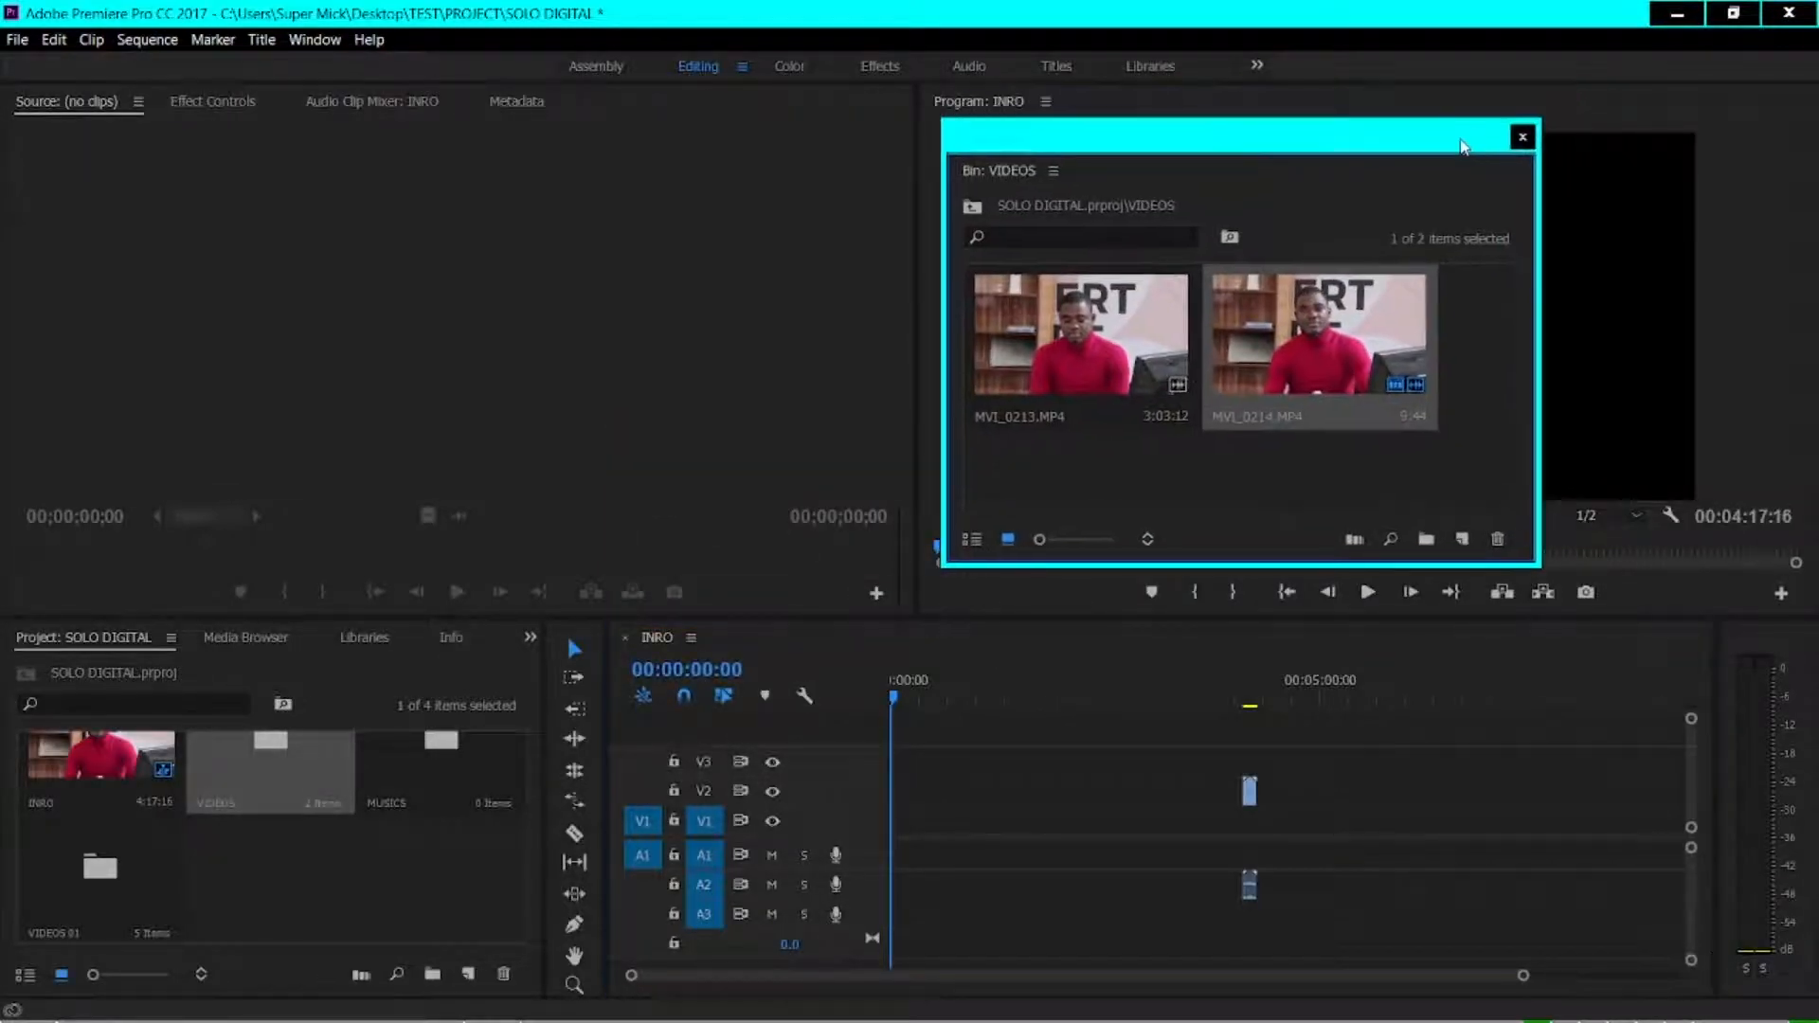
left_click(1253, 700)
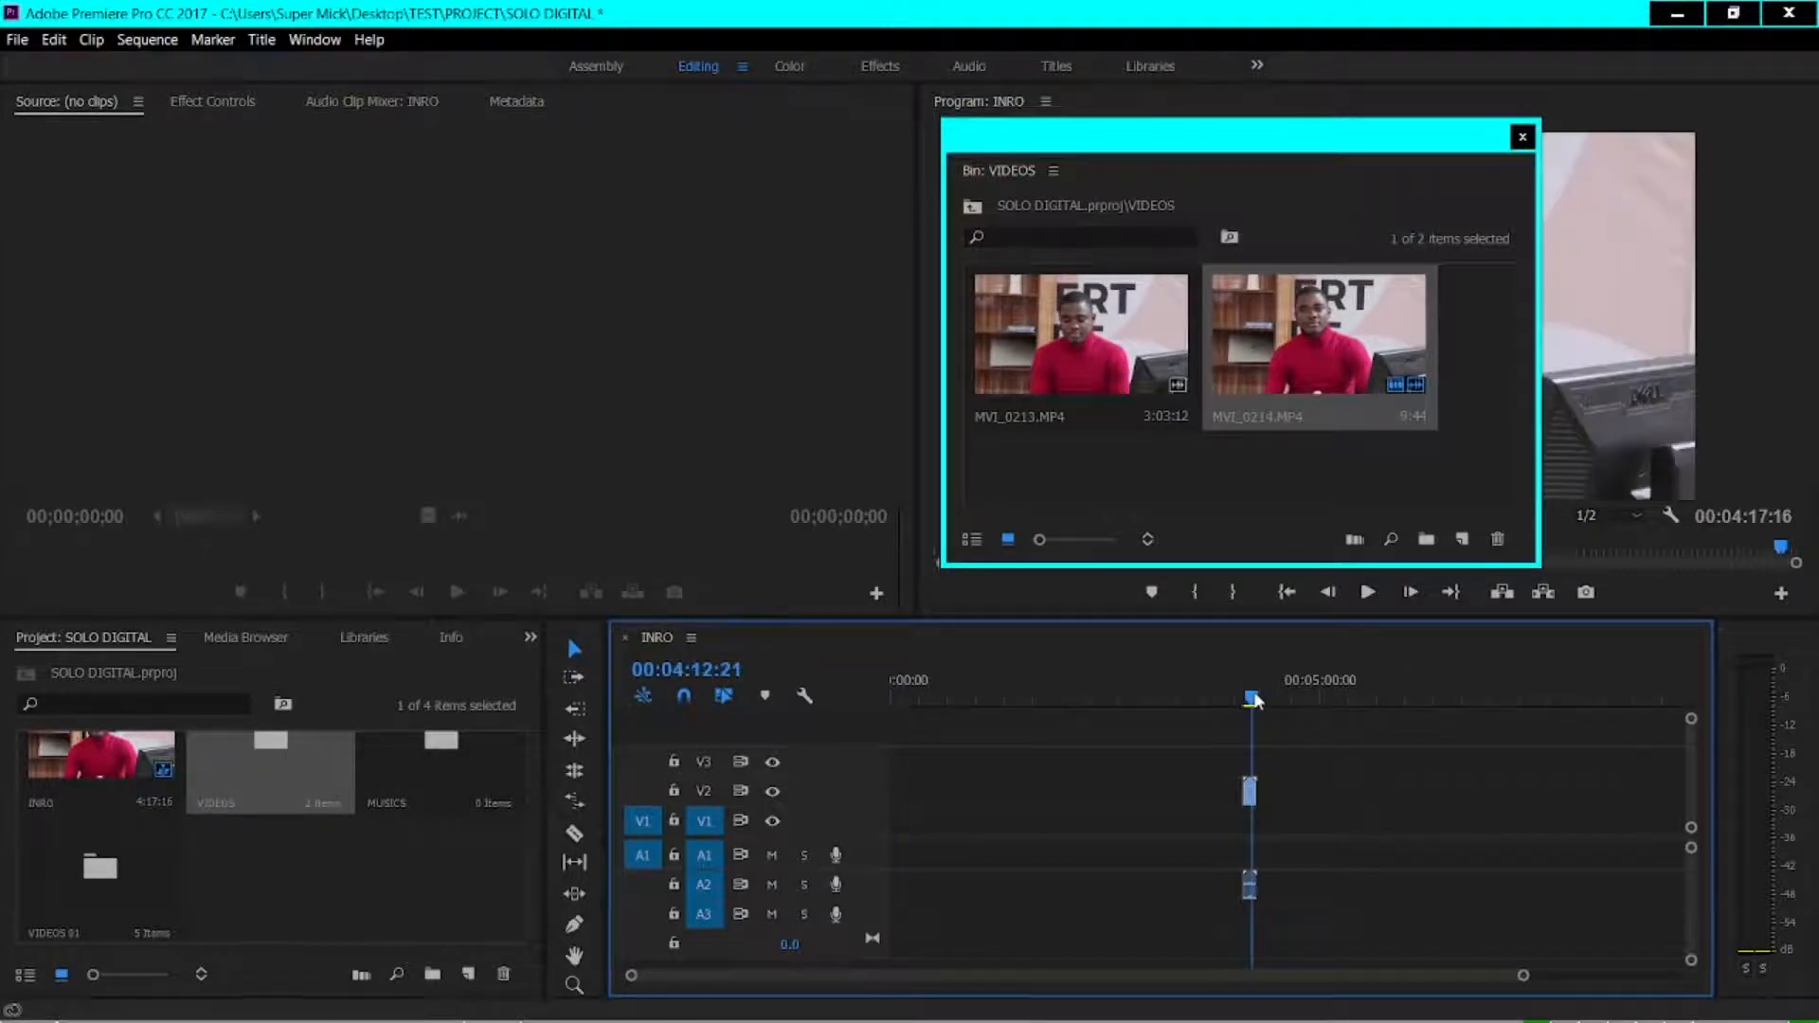
left_click(1247, 800)
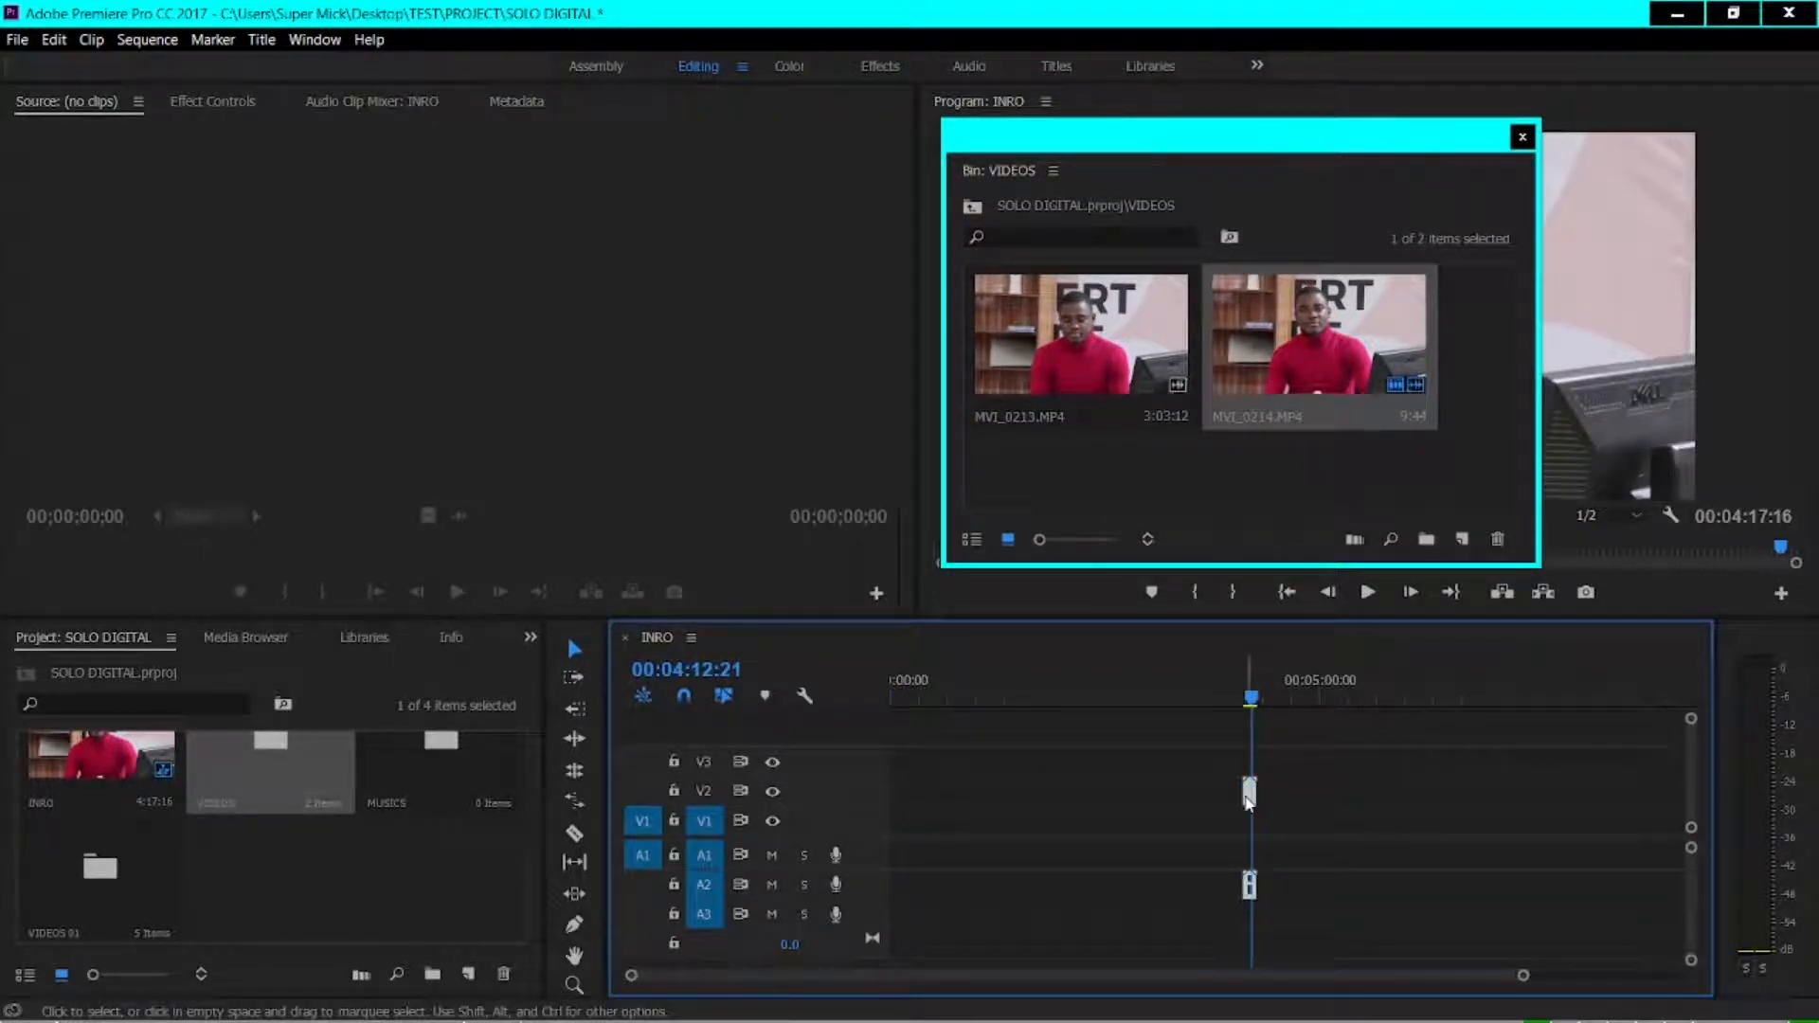
key("Delete")
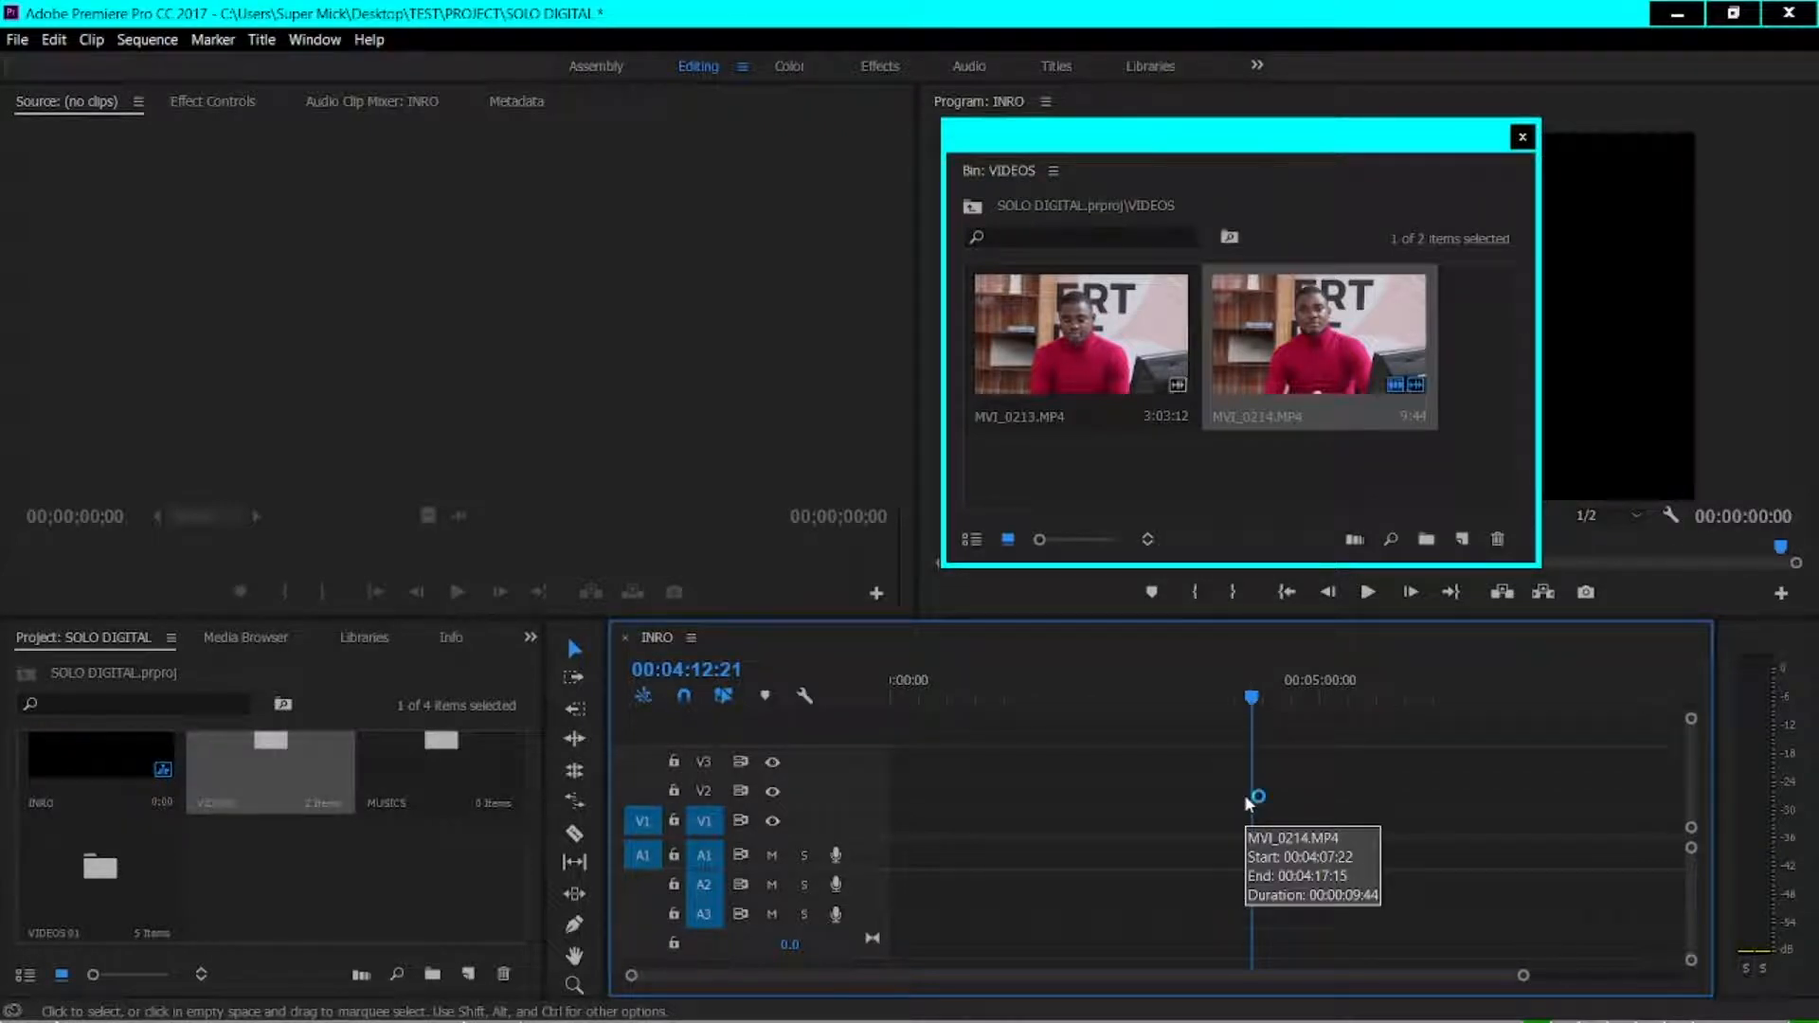
Preview MVI_0214 in the Source Monitor and move the VIDEOS bin window clear of the Program Monitor
left_click(1289, 326)
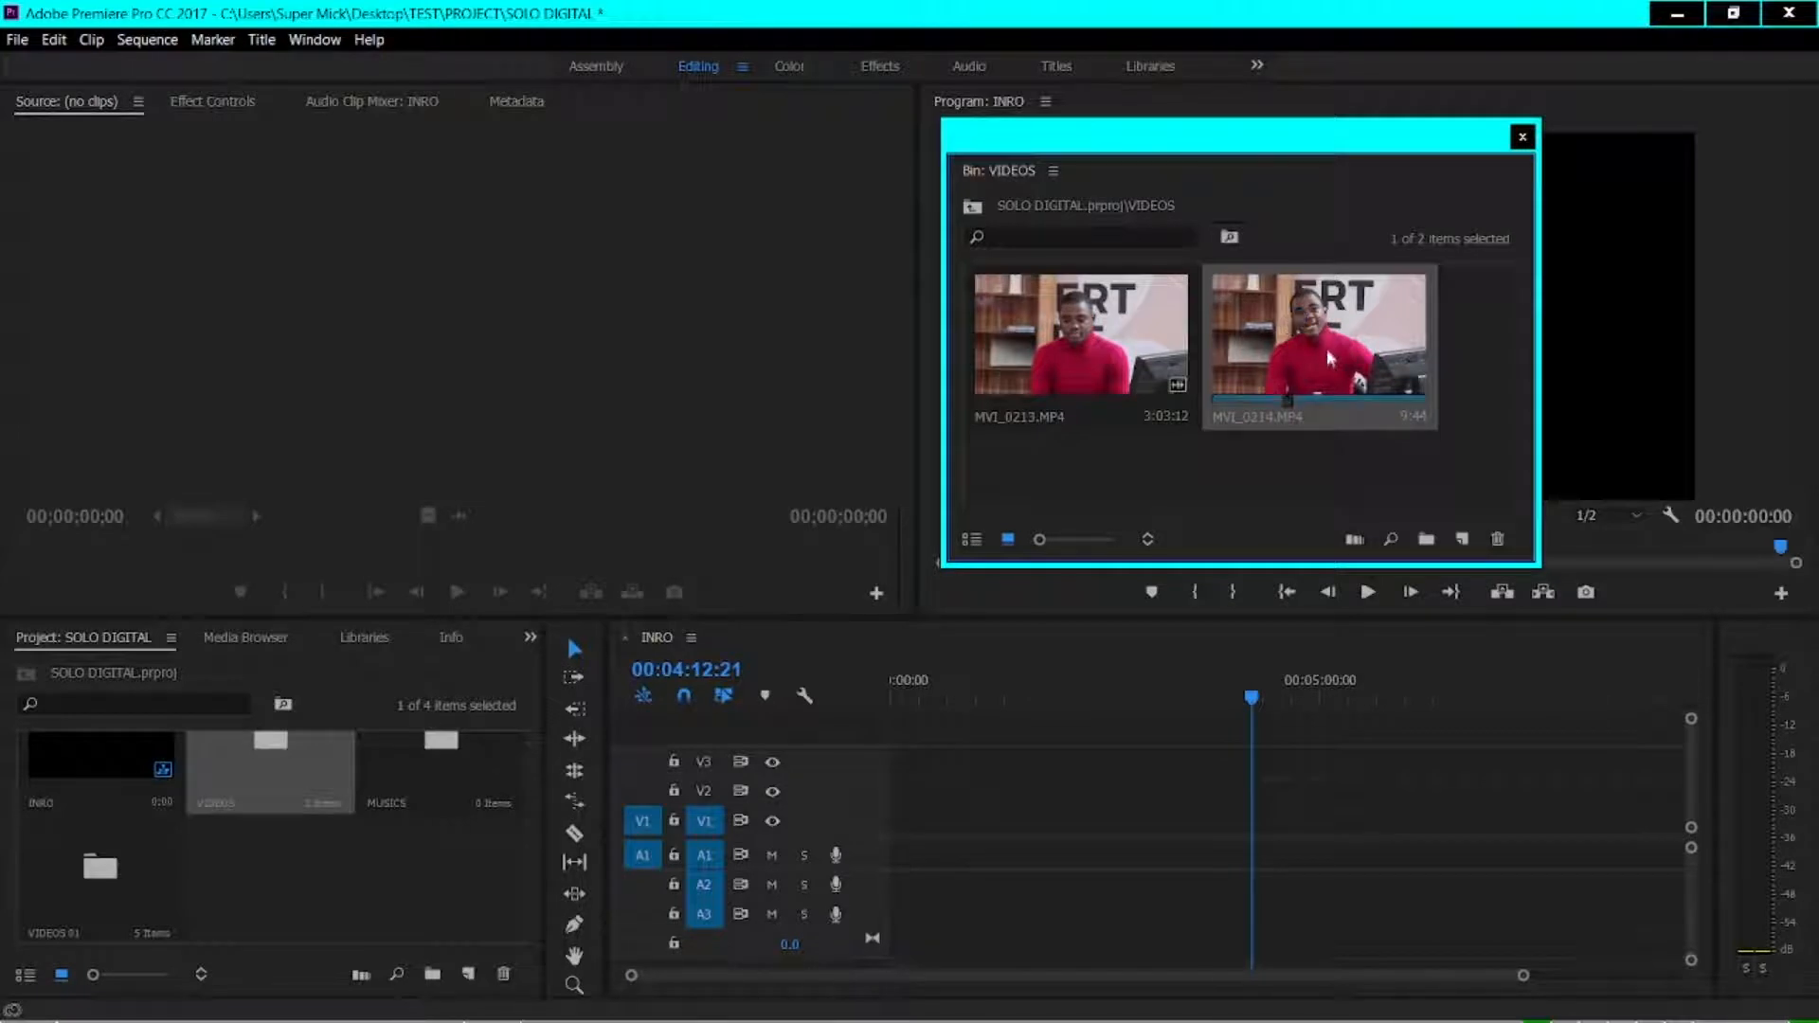
double_click(1324, 345)
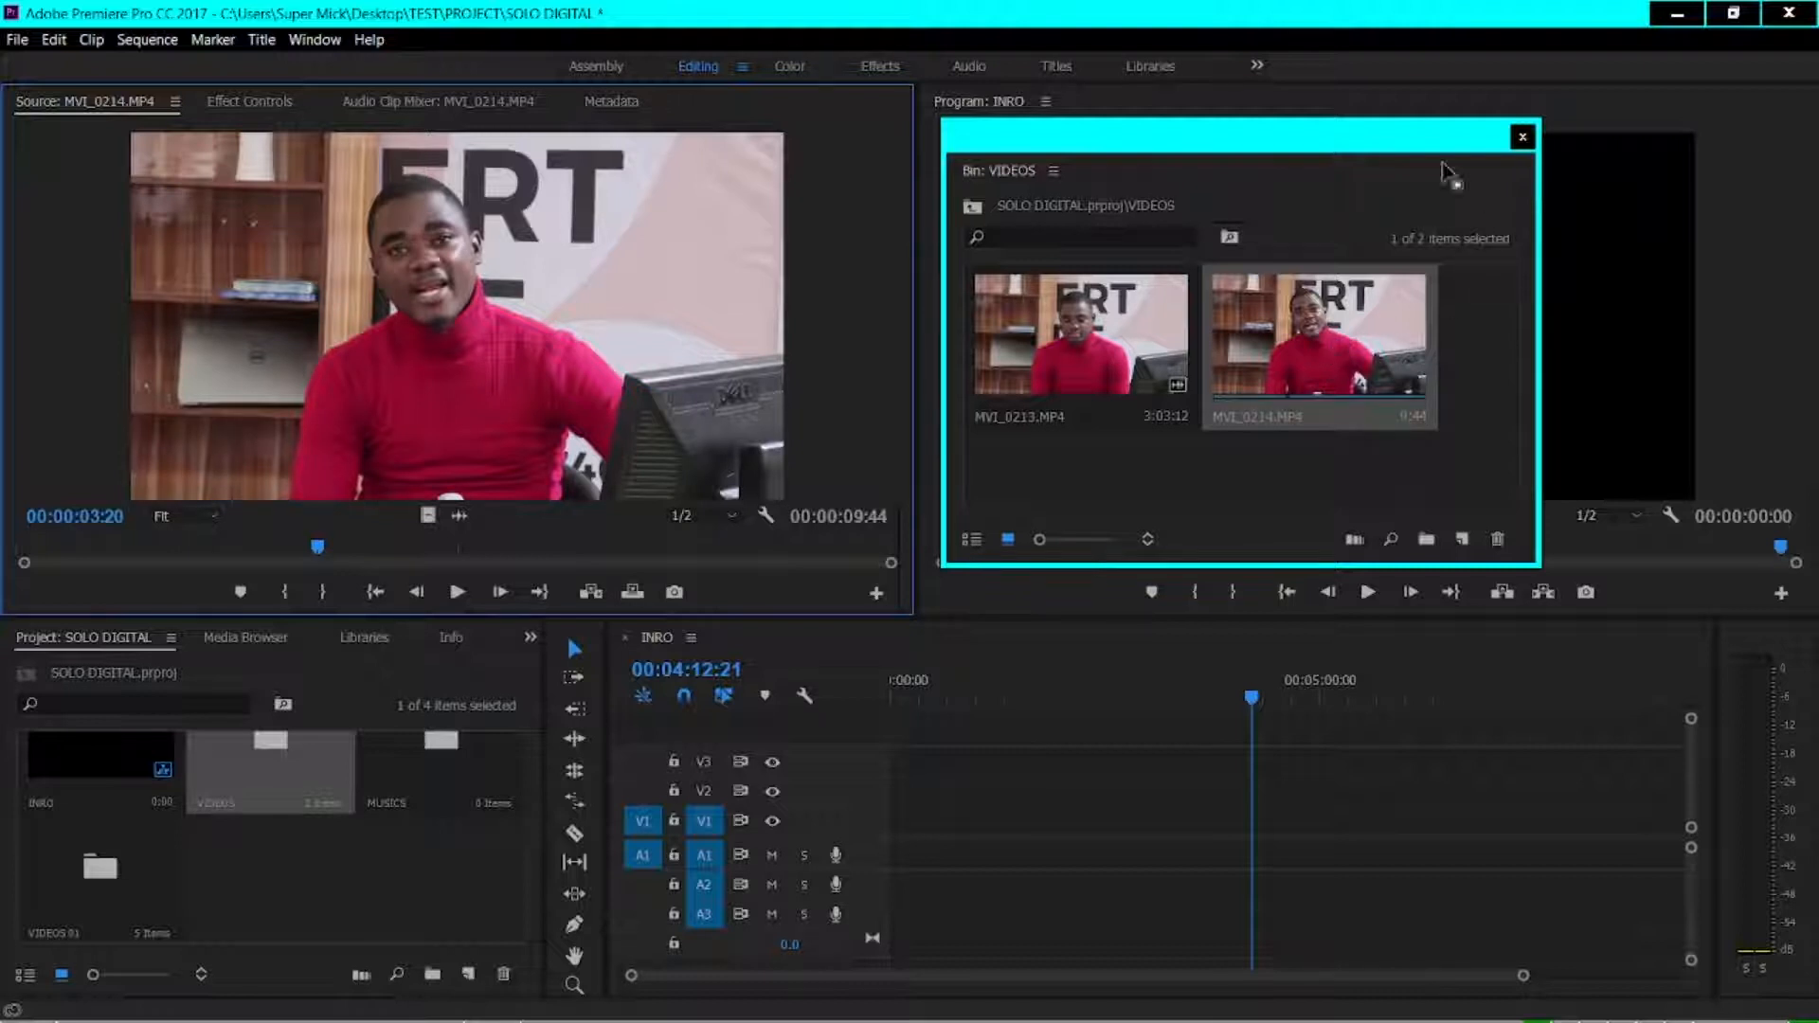
left_click_drag(1424, 138, 507, 572)
left_click(1366, 328)
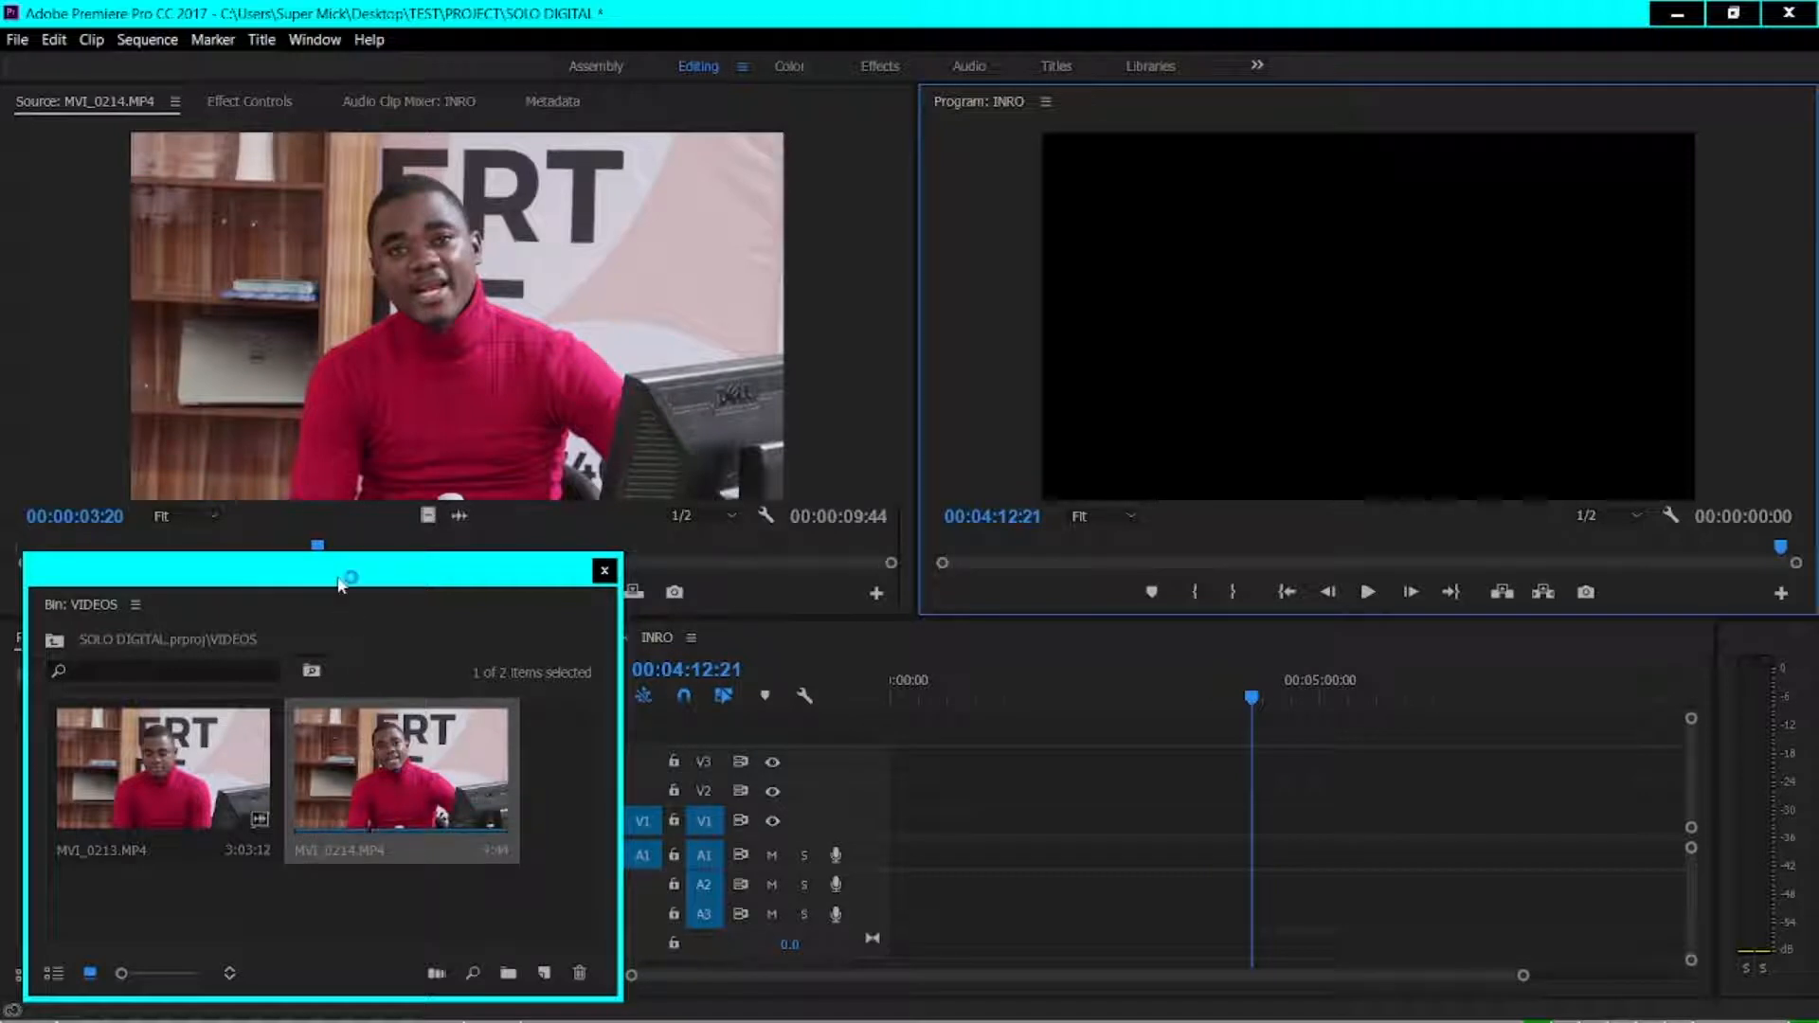
Load MVI_0213 into the Source Monitor and return its playhead to the start of the clip
left_click_drag(339, 585, 1163, 158)
double_click(1196, 350)
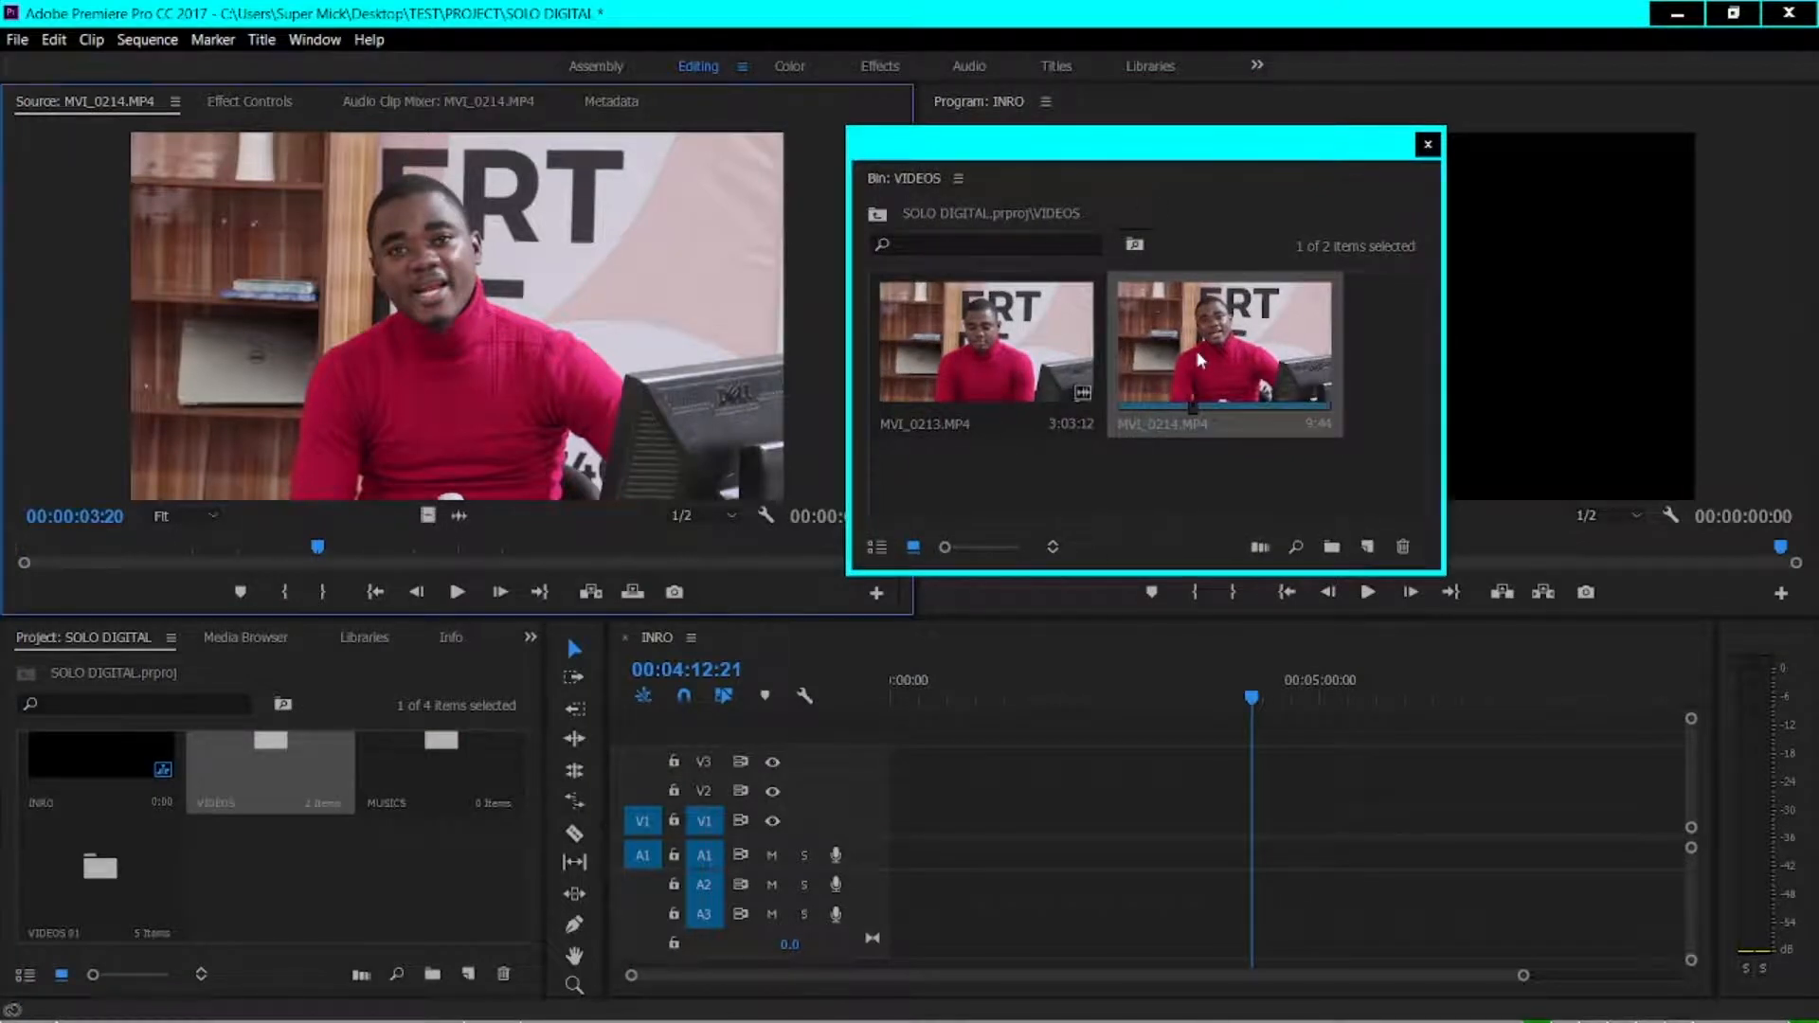
double_click(949, 346)
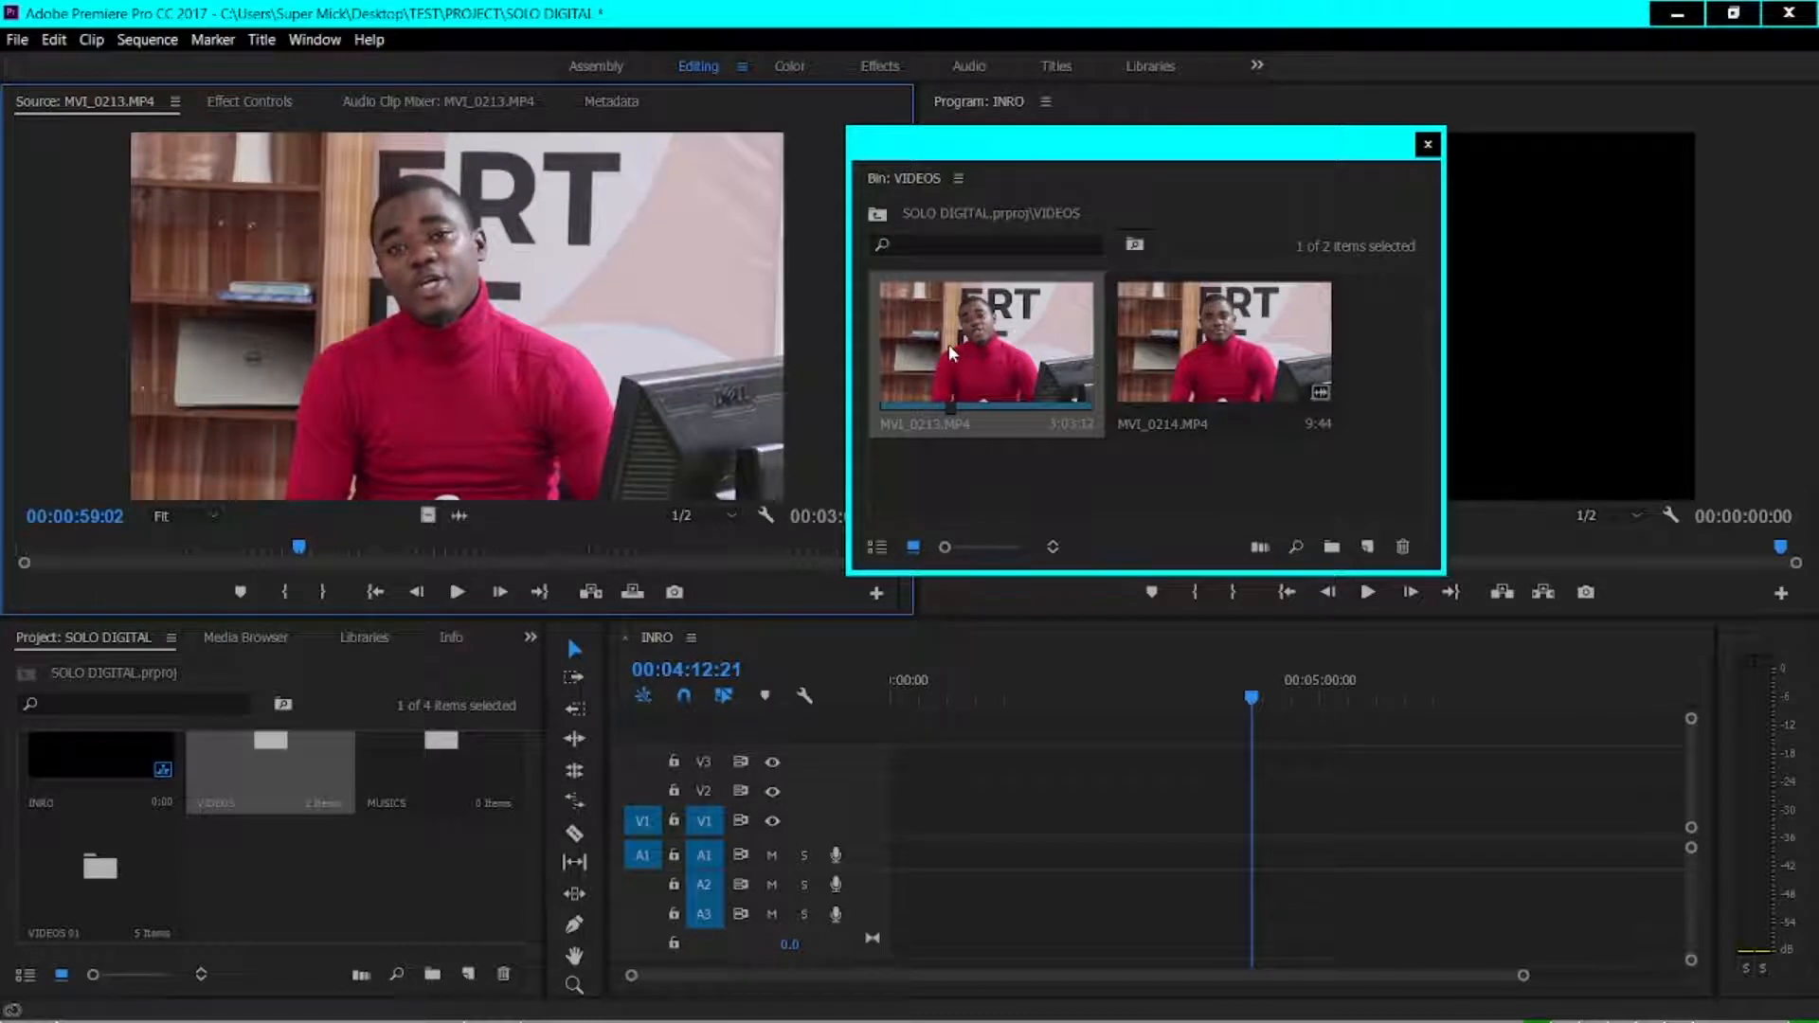
left_click_drag(34, 551, 1, 560)
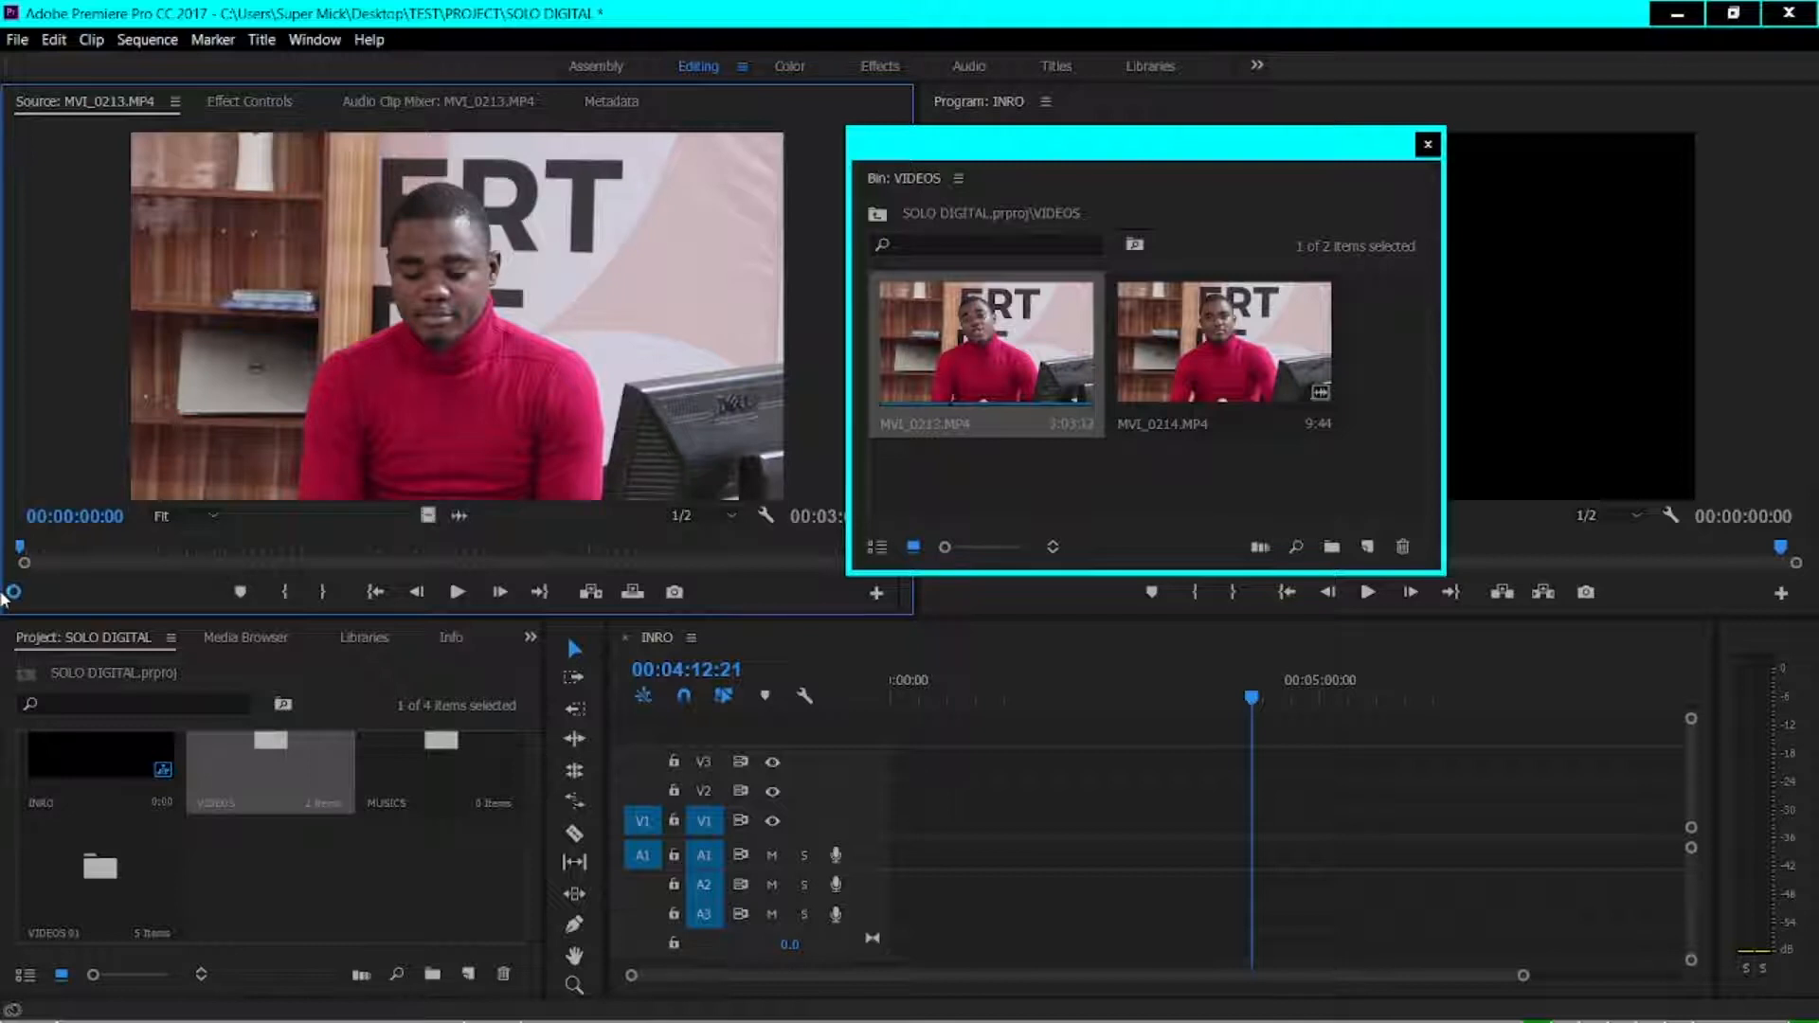
Mark an In point on MVI_0213 at 00:01:14:05 in the Source Monitor
left_click(284, 595)
left_click(351, 548)
key("space")
left_click_drag(350, 548, 370, 549)
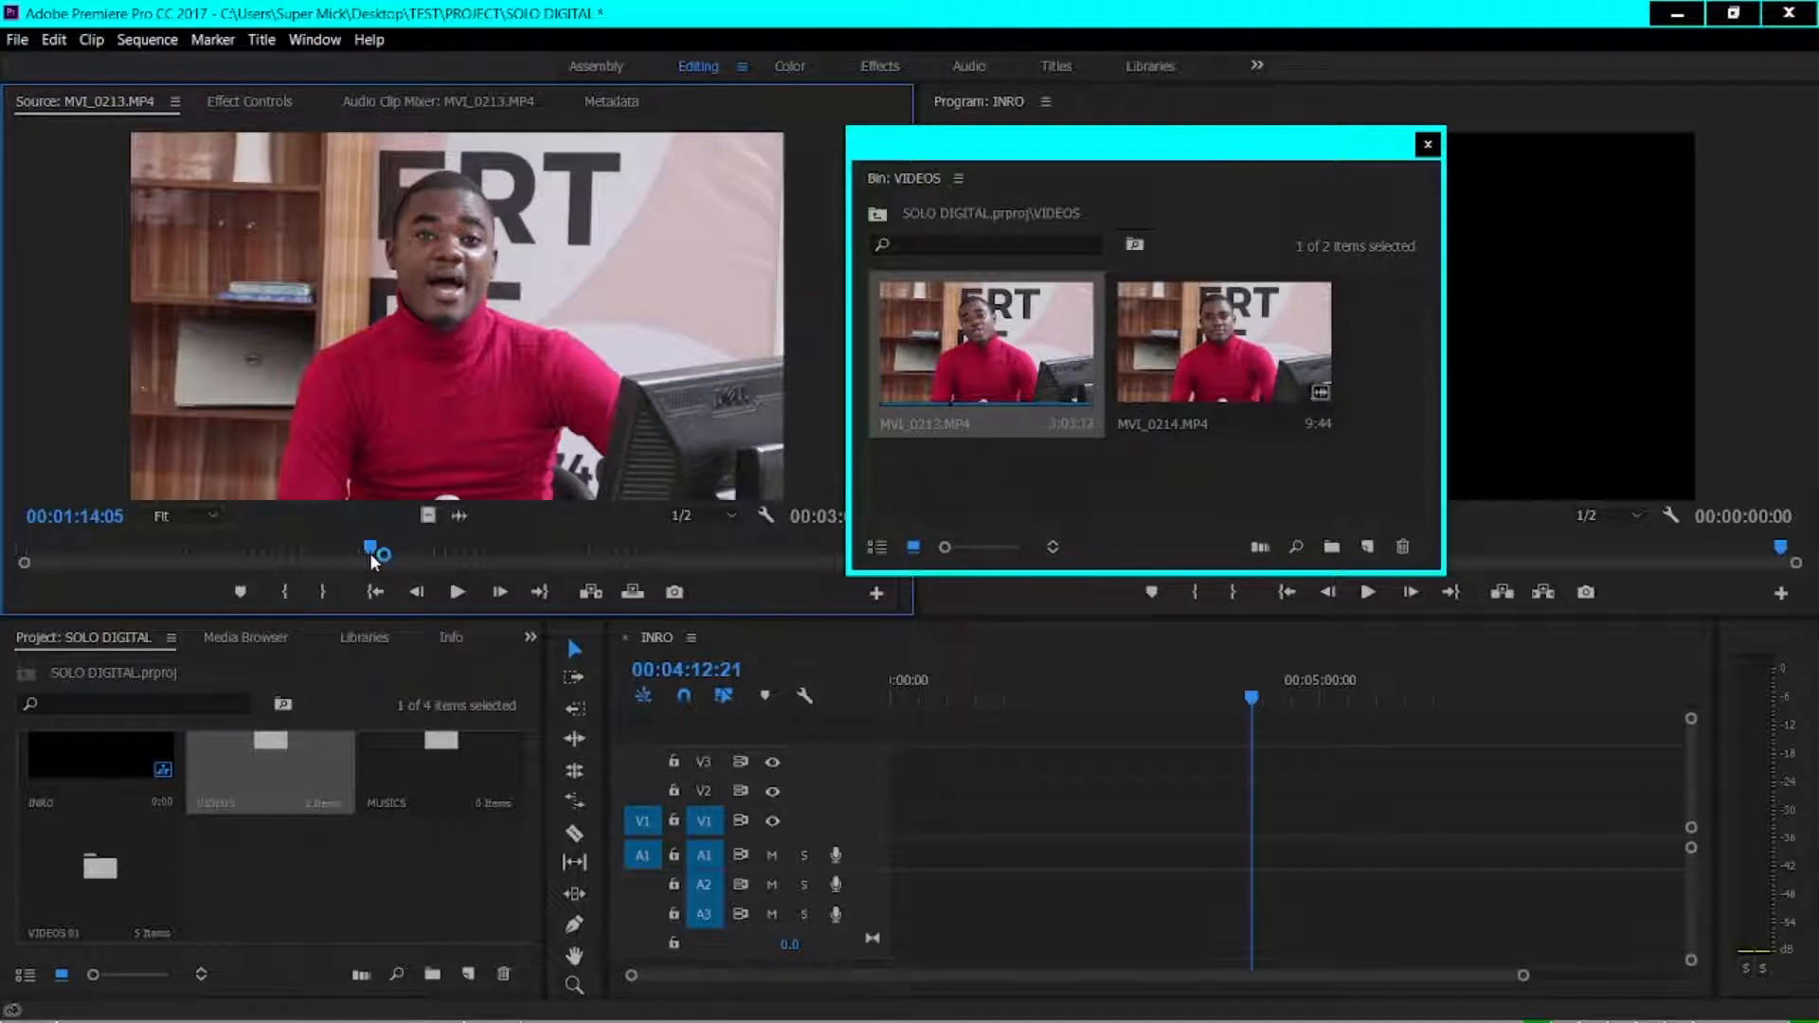
left_click(286, 597)
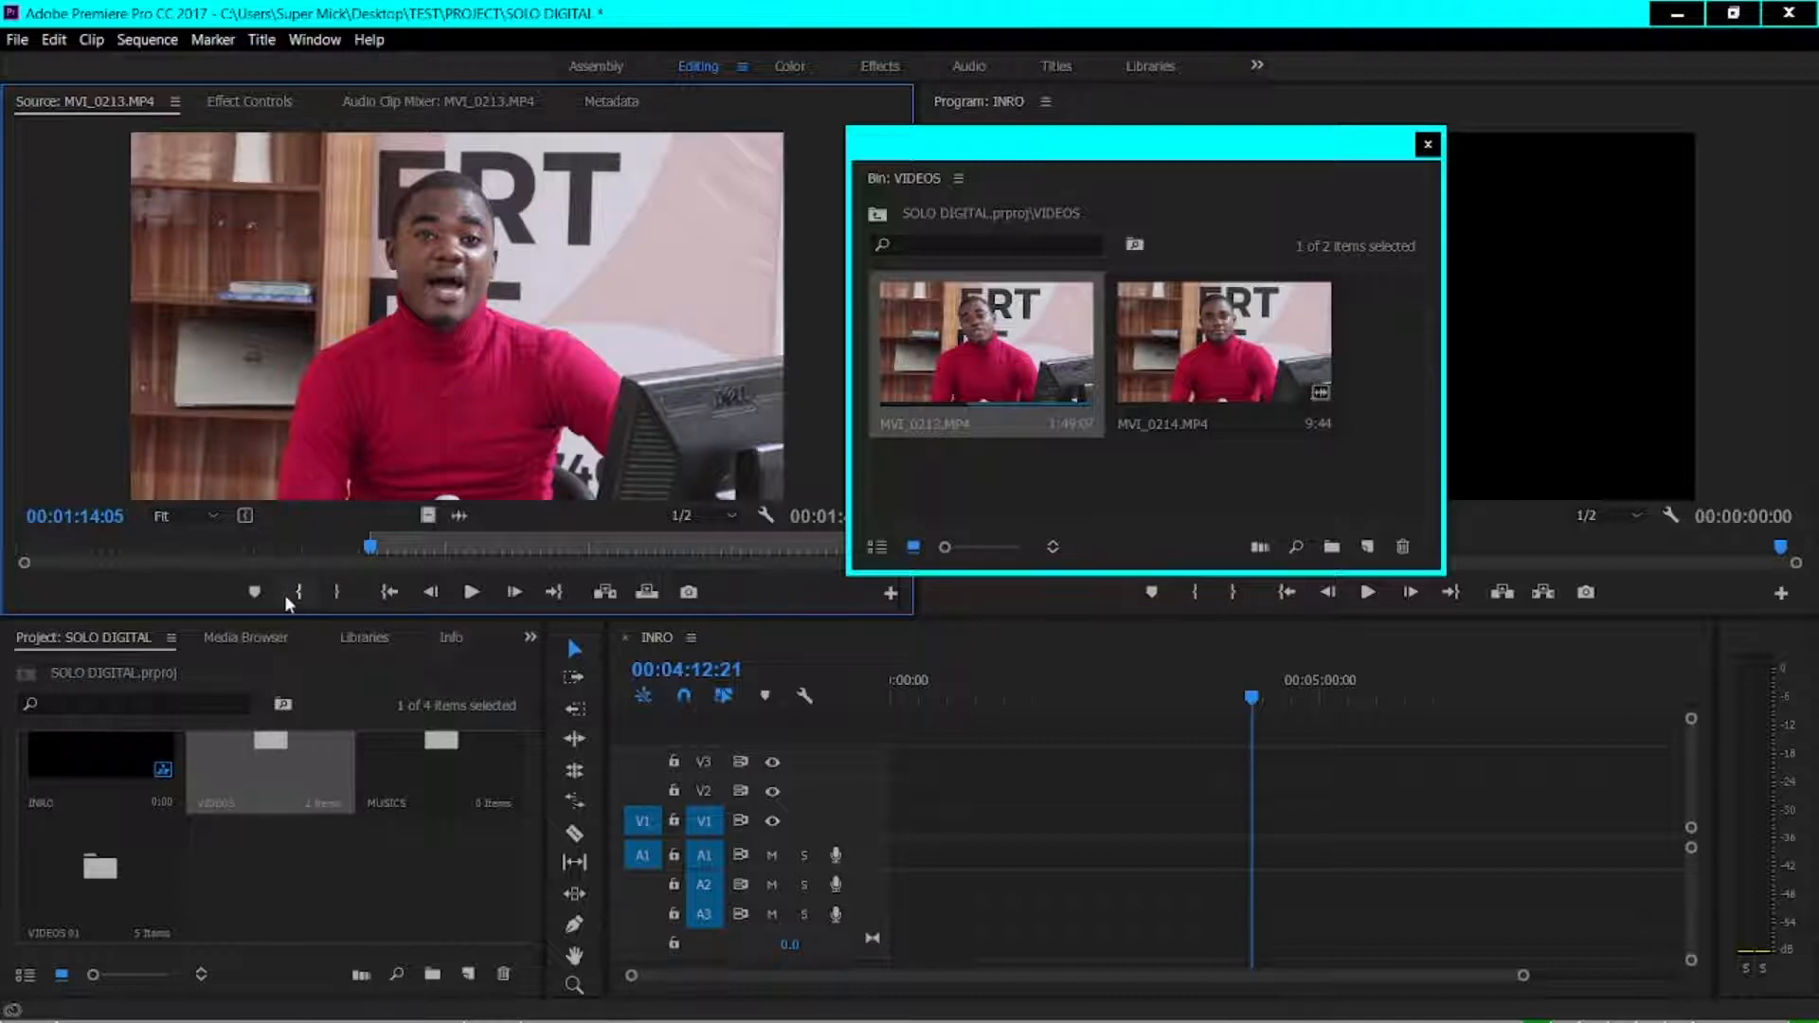
Play MVI_0213 from the In point and mark an Out point at 00:01:23:47
key("space")
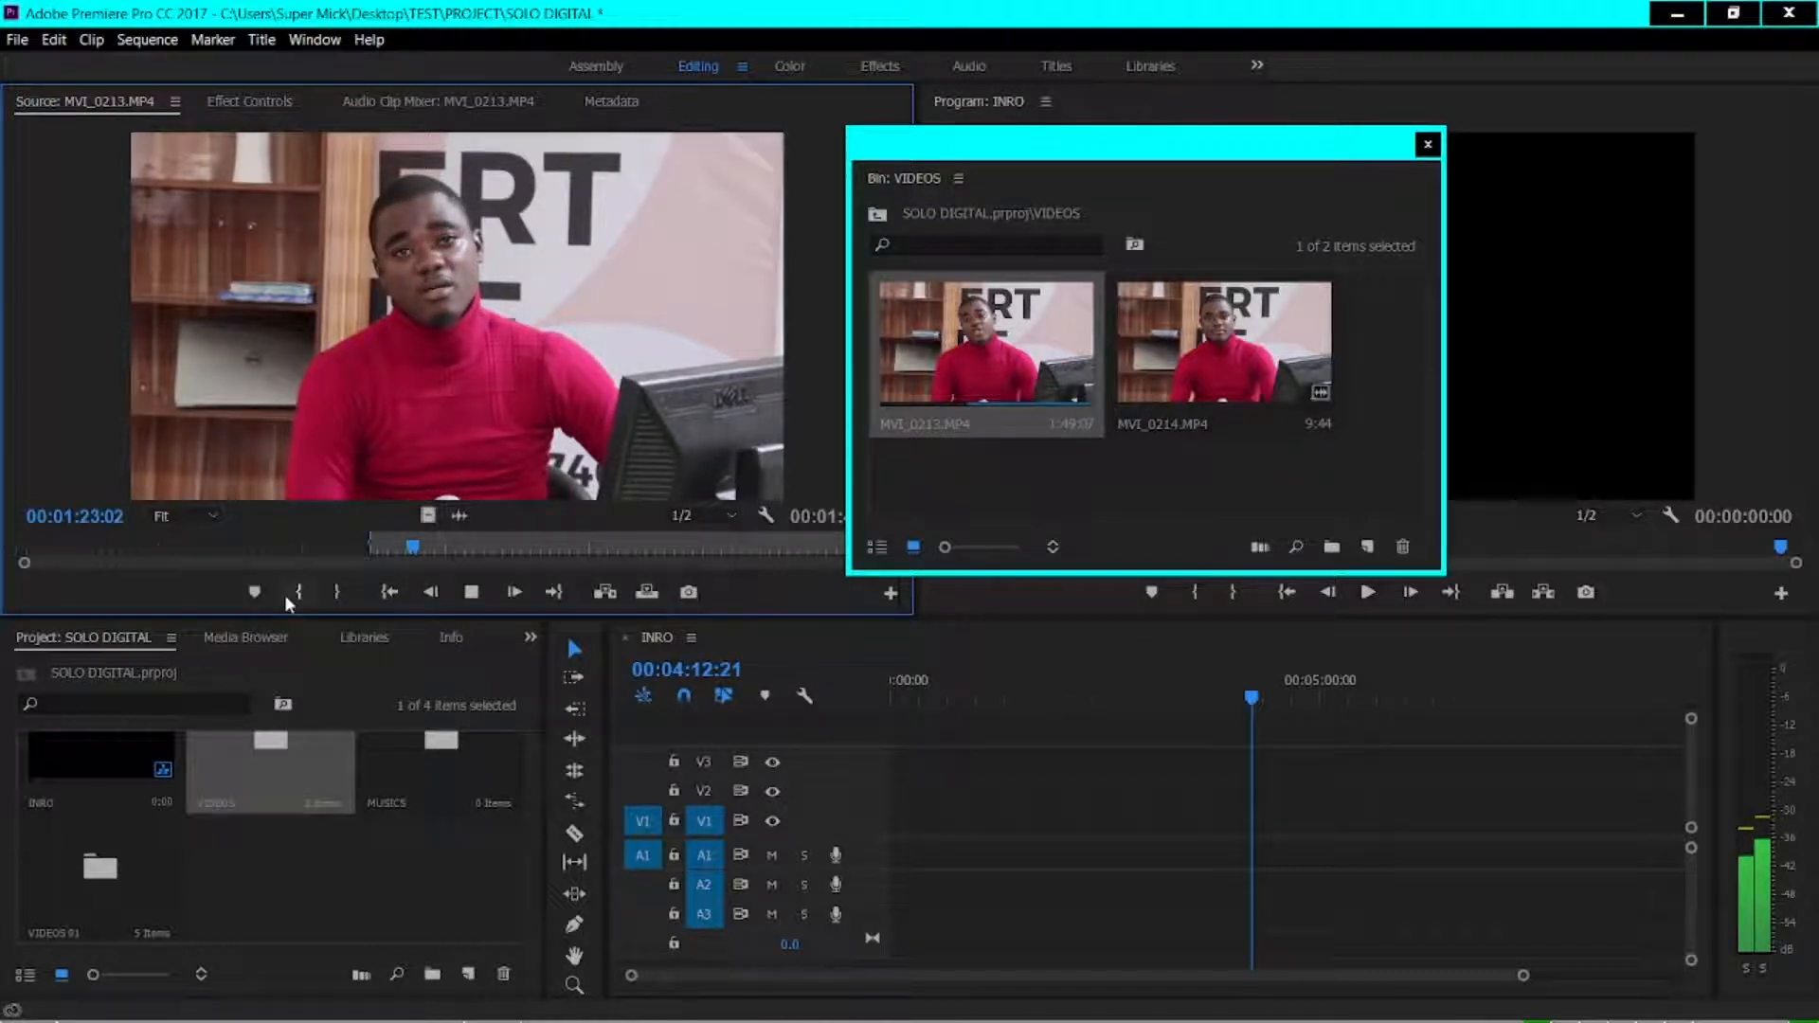
key("space")
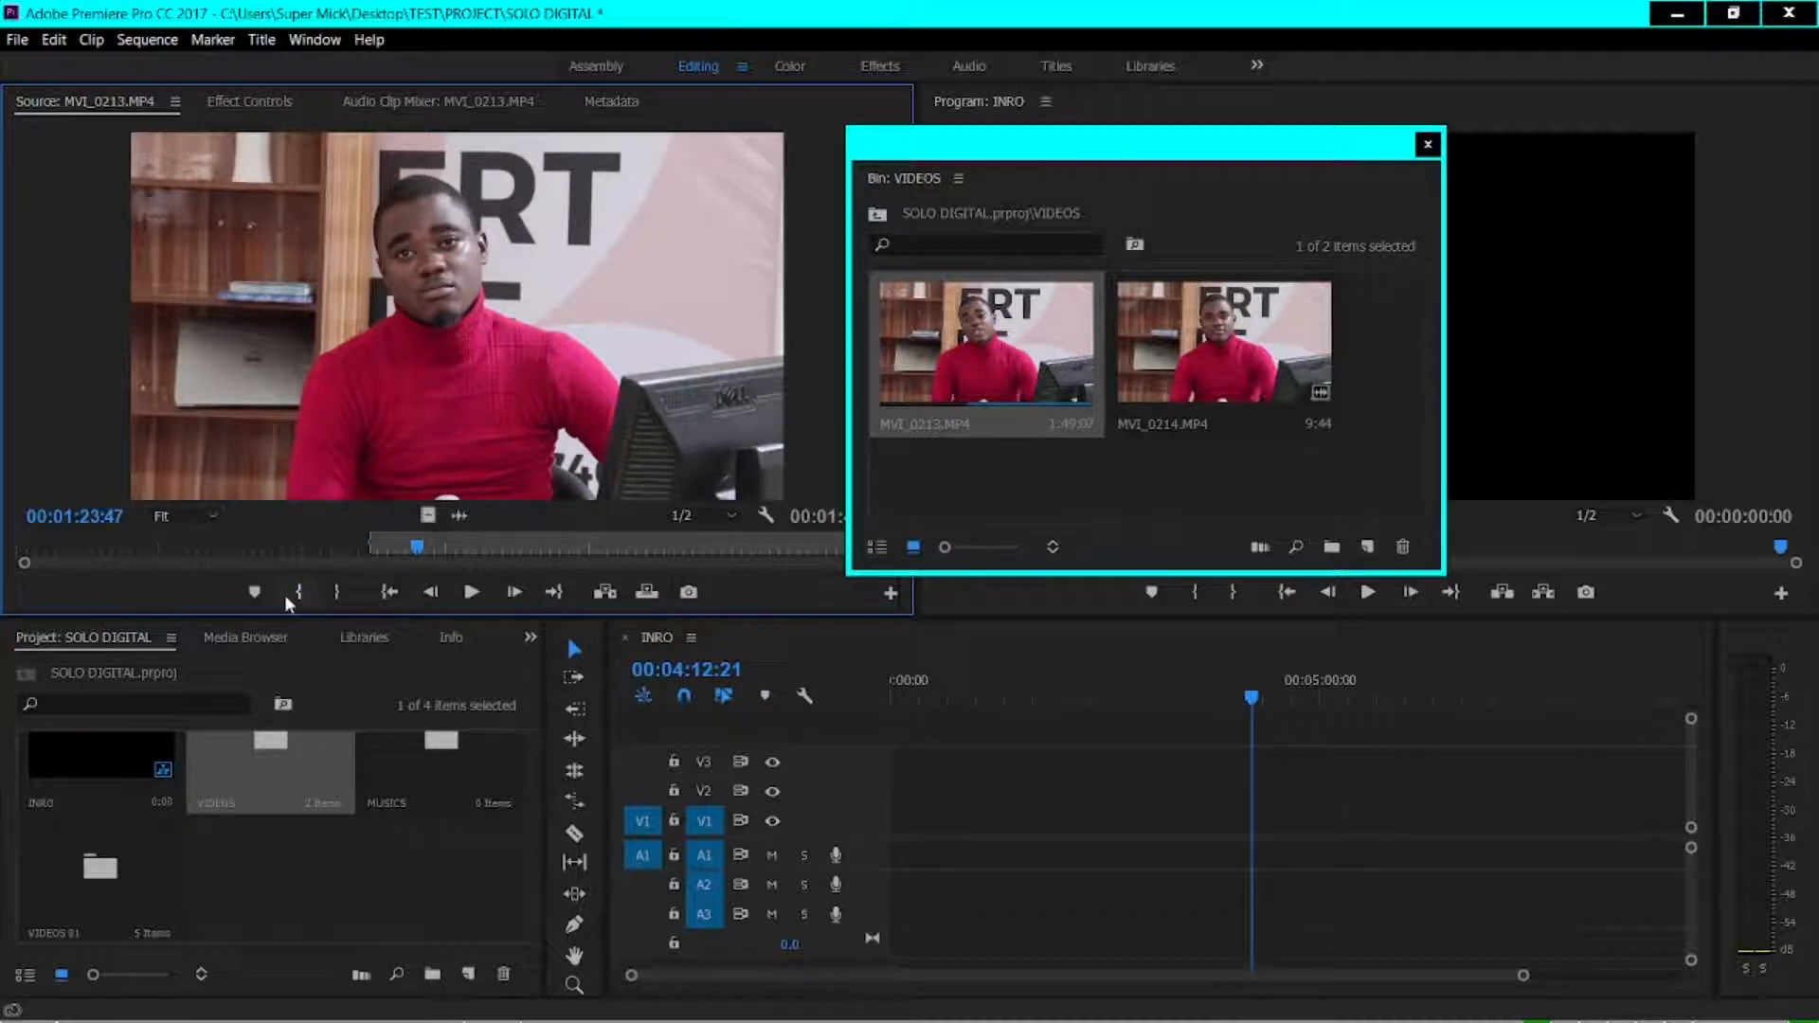
key("o")
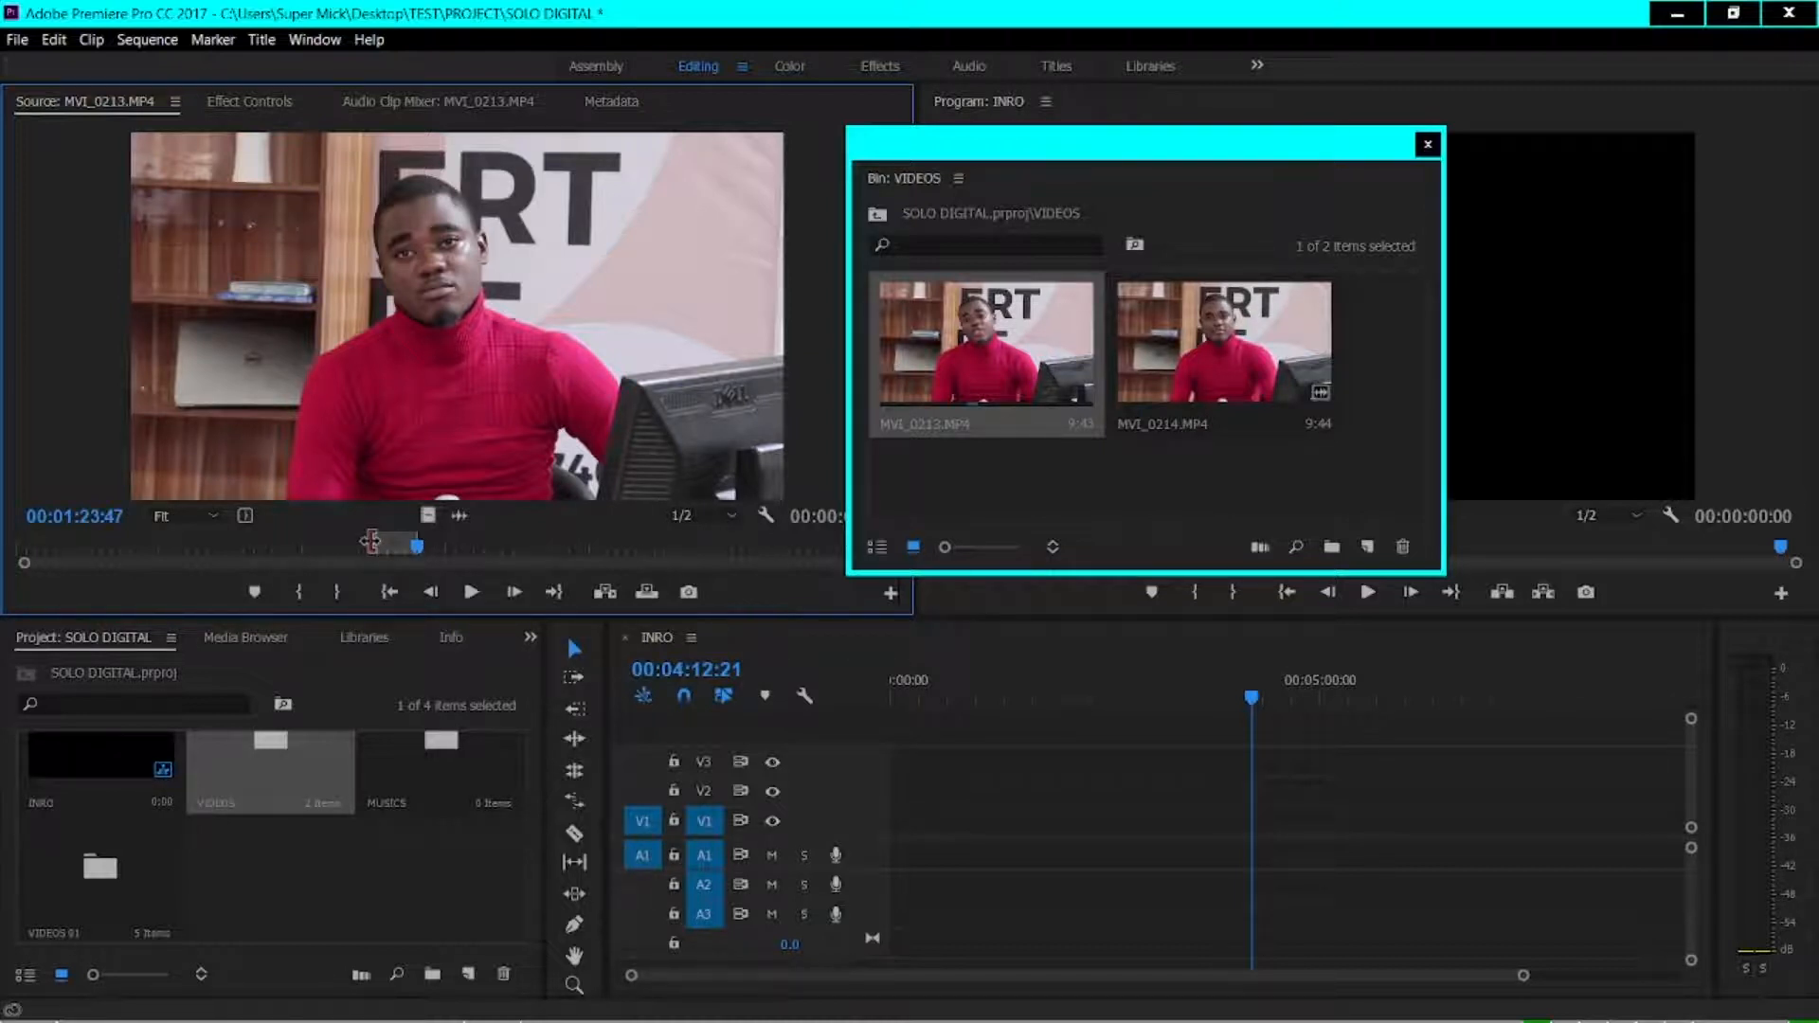
Move the In point earlier for a 13:27 range and place the marked part of MVI_0213 on V1 and A1 at the sequence start
left_click_drag(370, 542, 354, 540)
left_click_drag(399, 409, 895, 842)
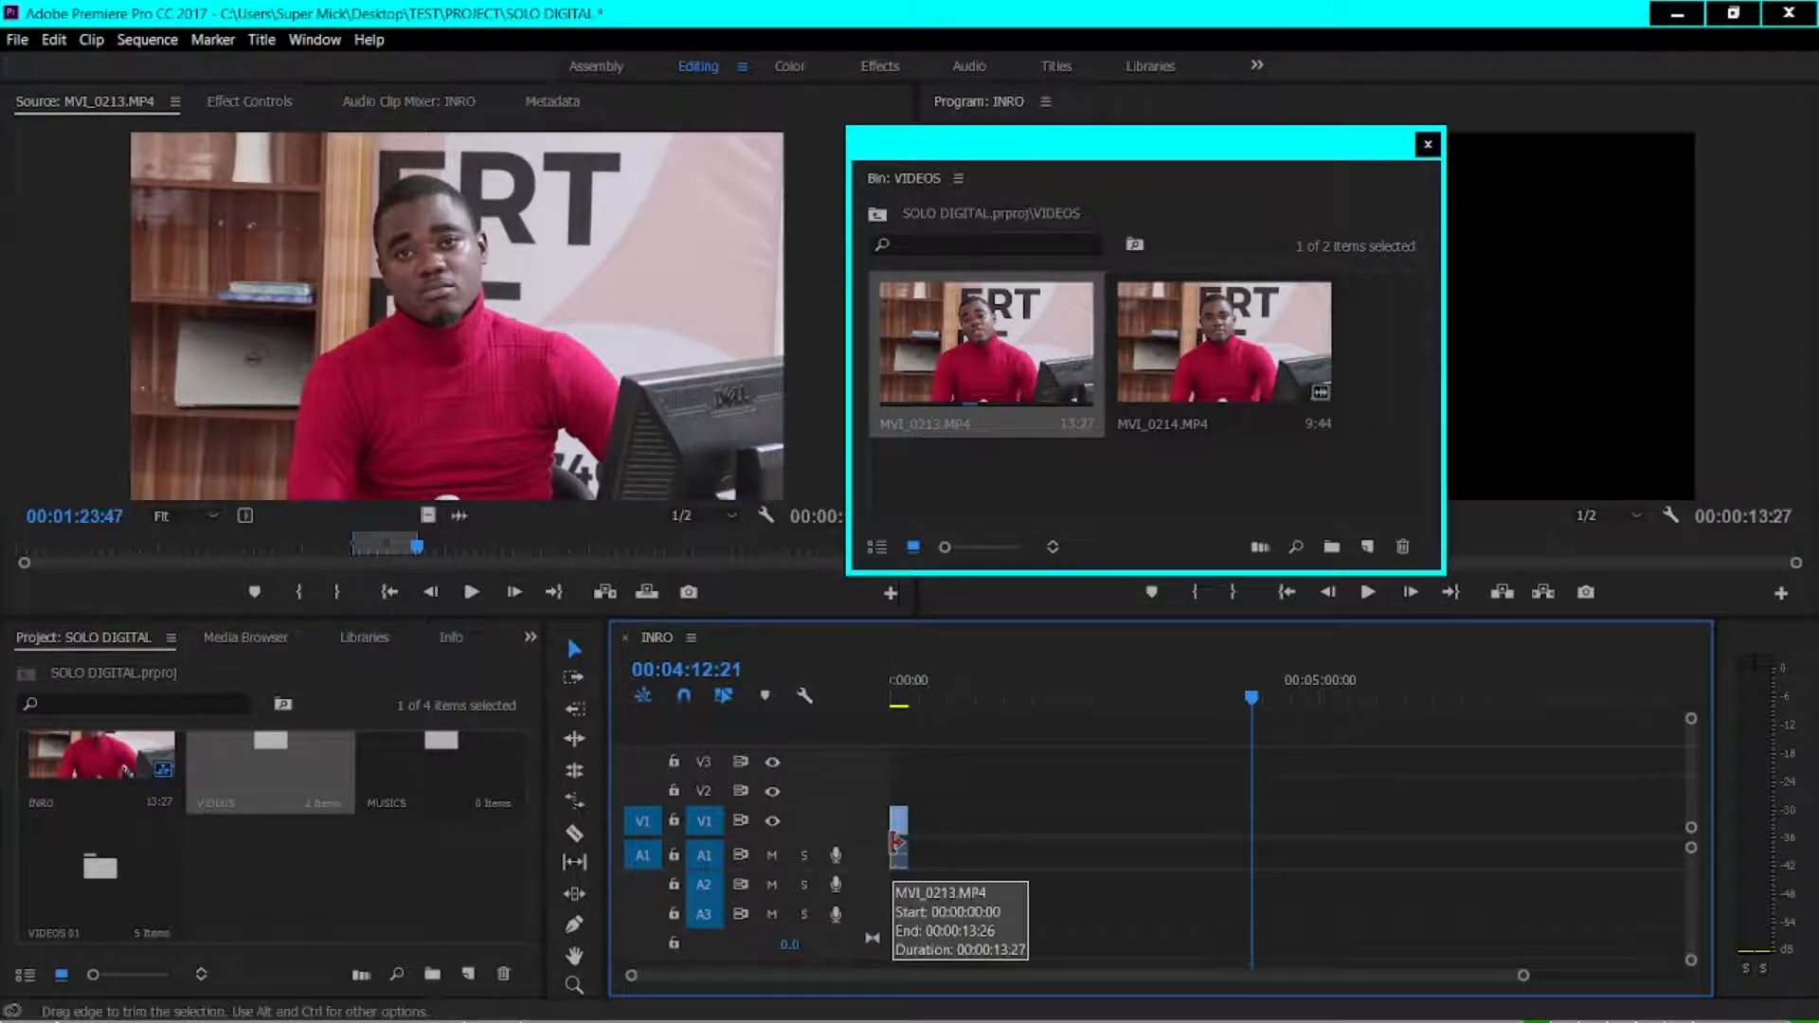
Move the VIDEOS bin window off the Program Monitor and play the INRO sequence from the beginning to review the placed clip
left_click_drag(1361, 159, 575, 130)
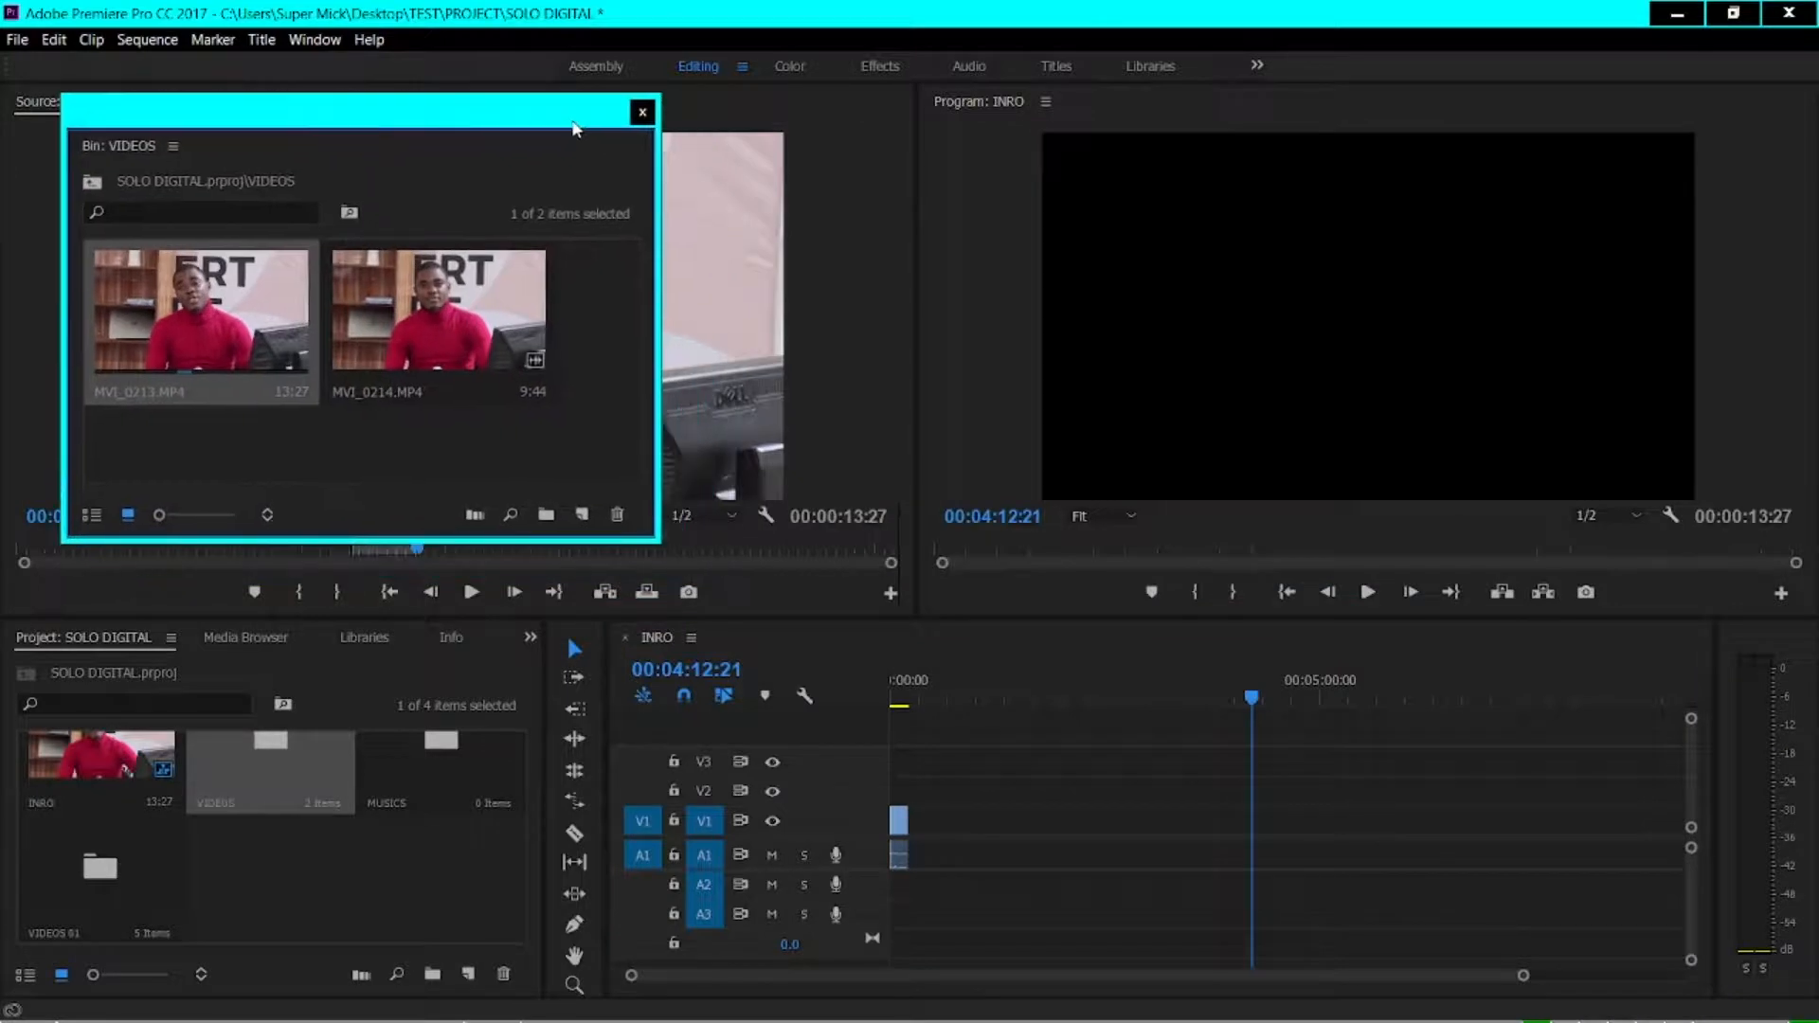
left_click(1284, 299)
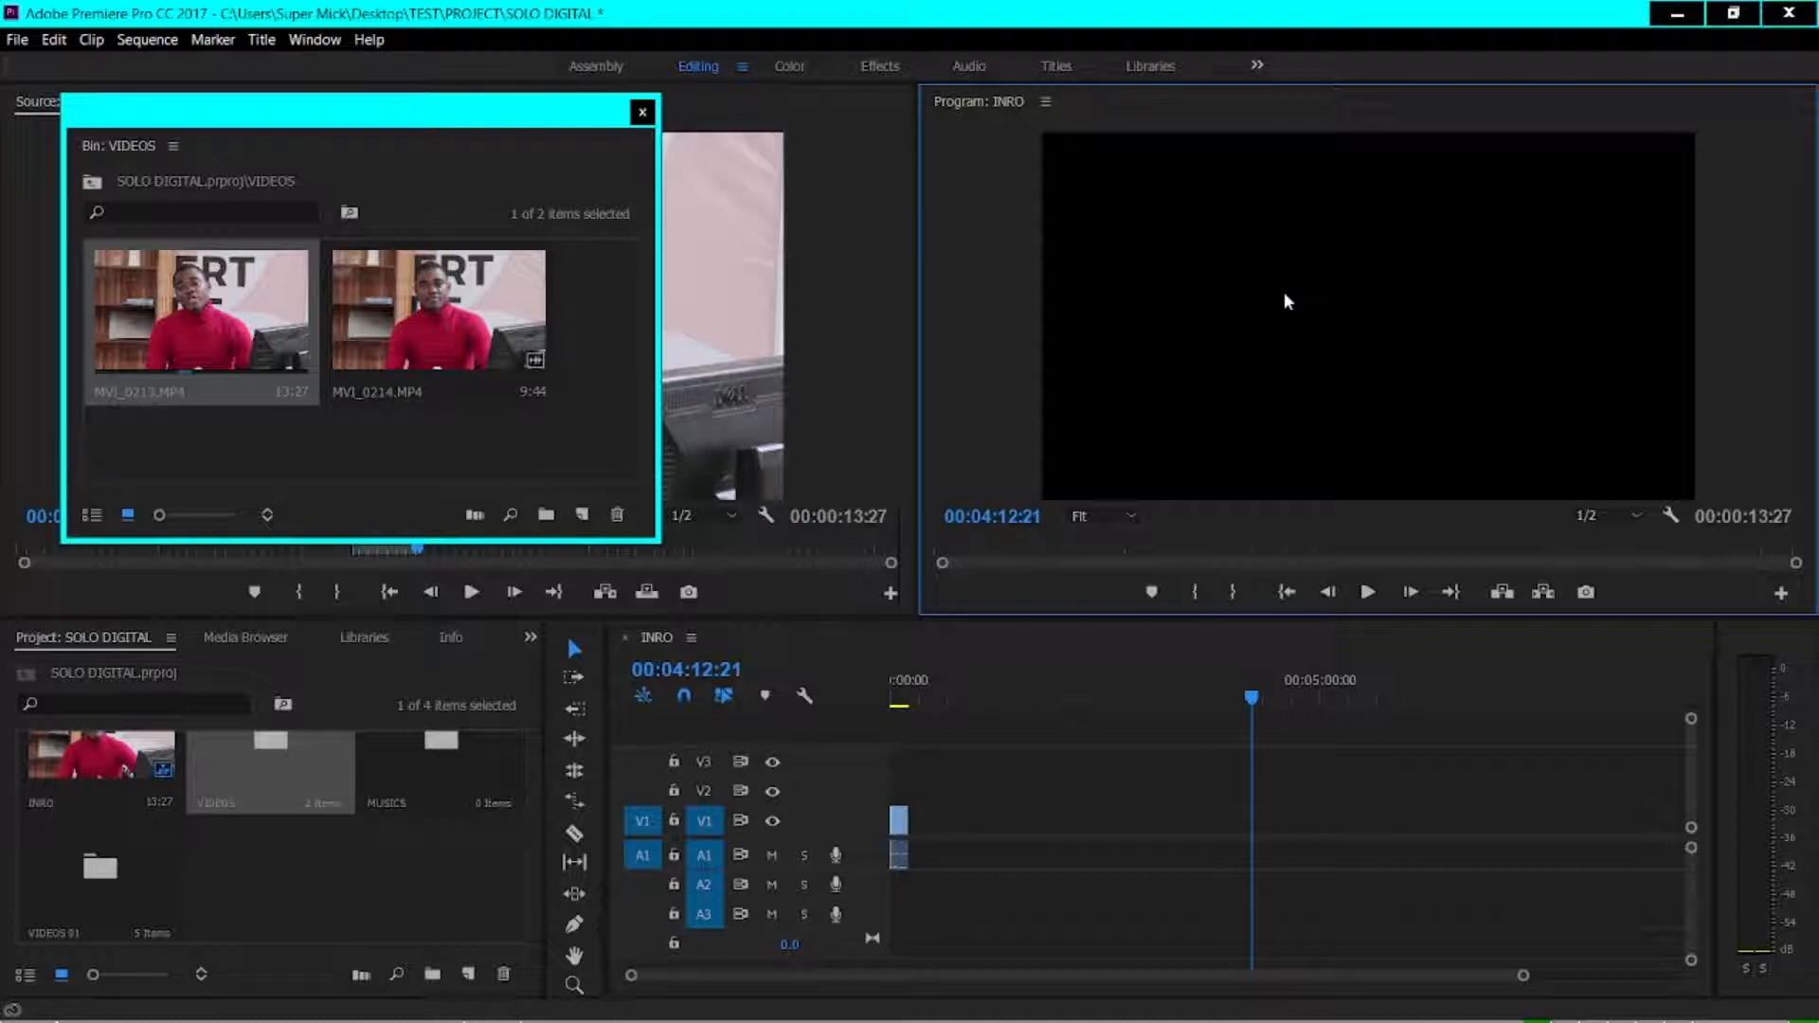
key("Home")
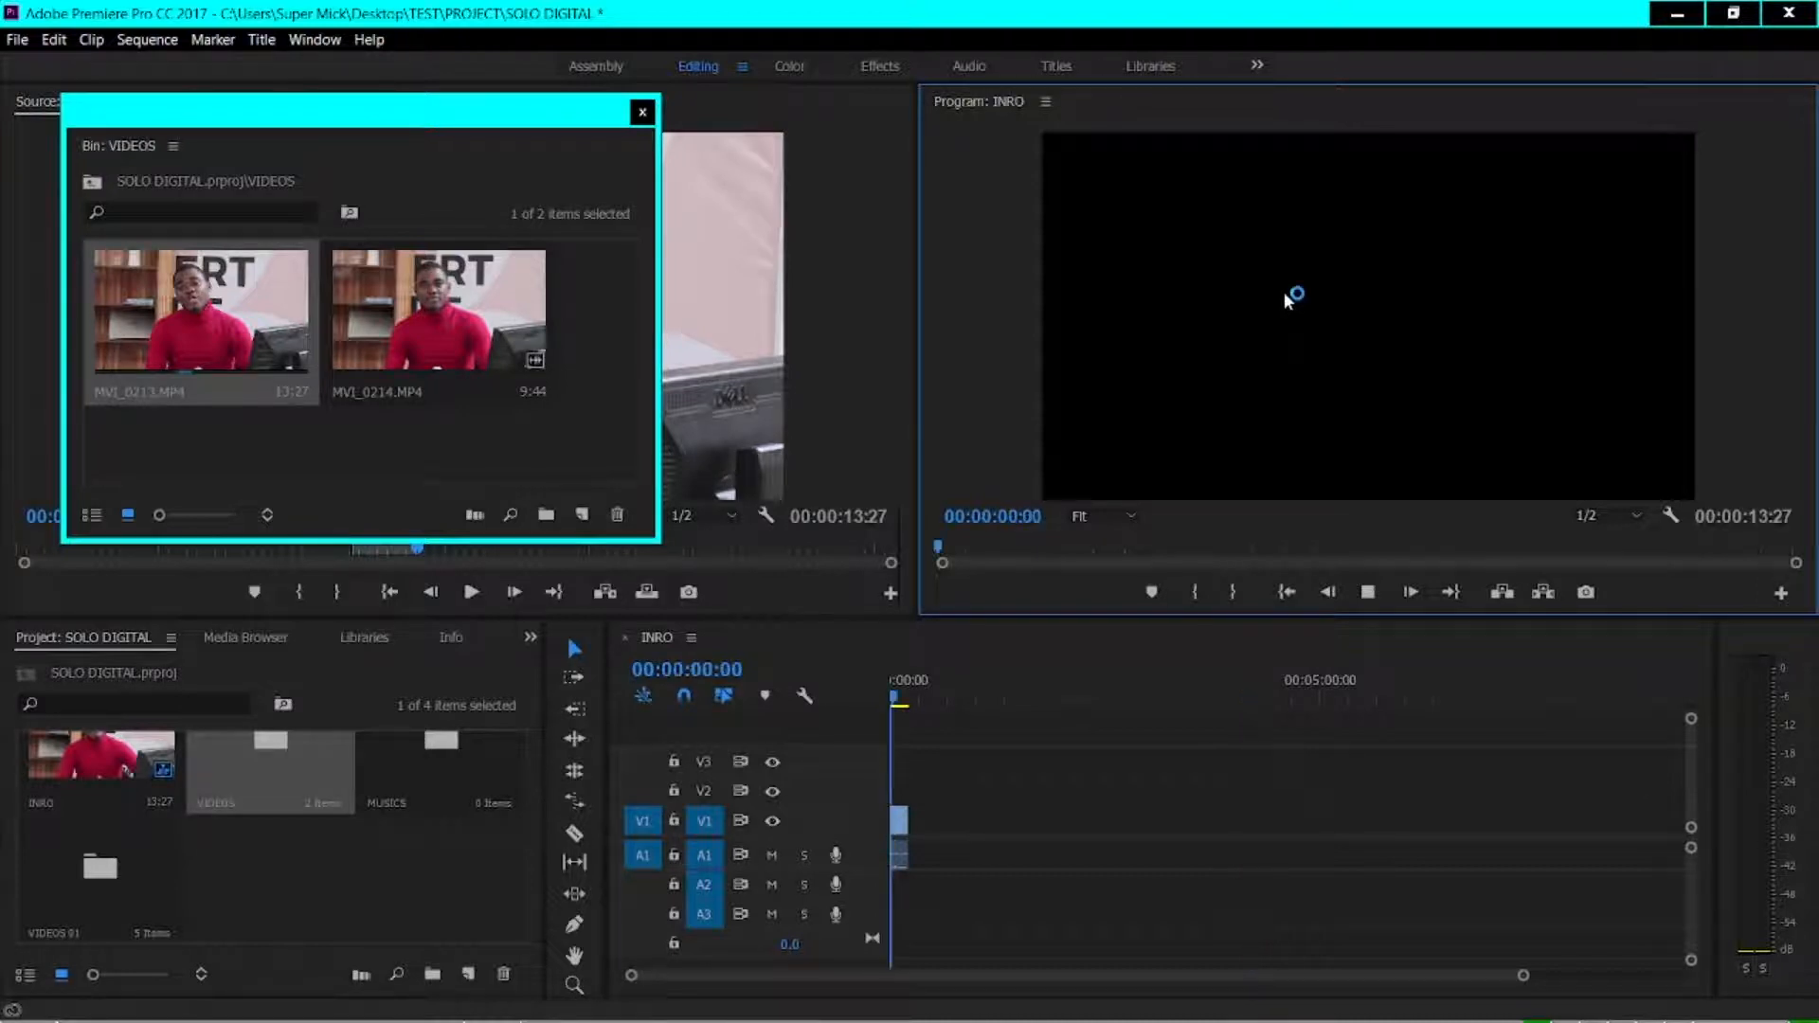
key("space")
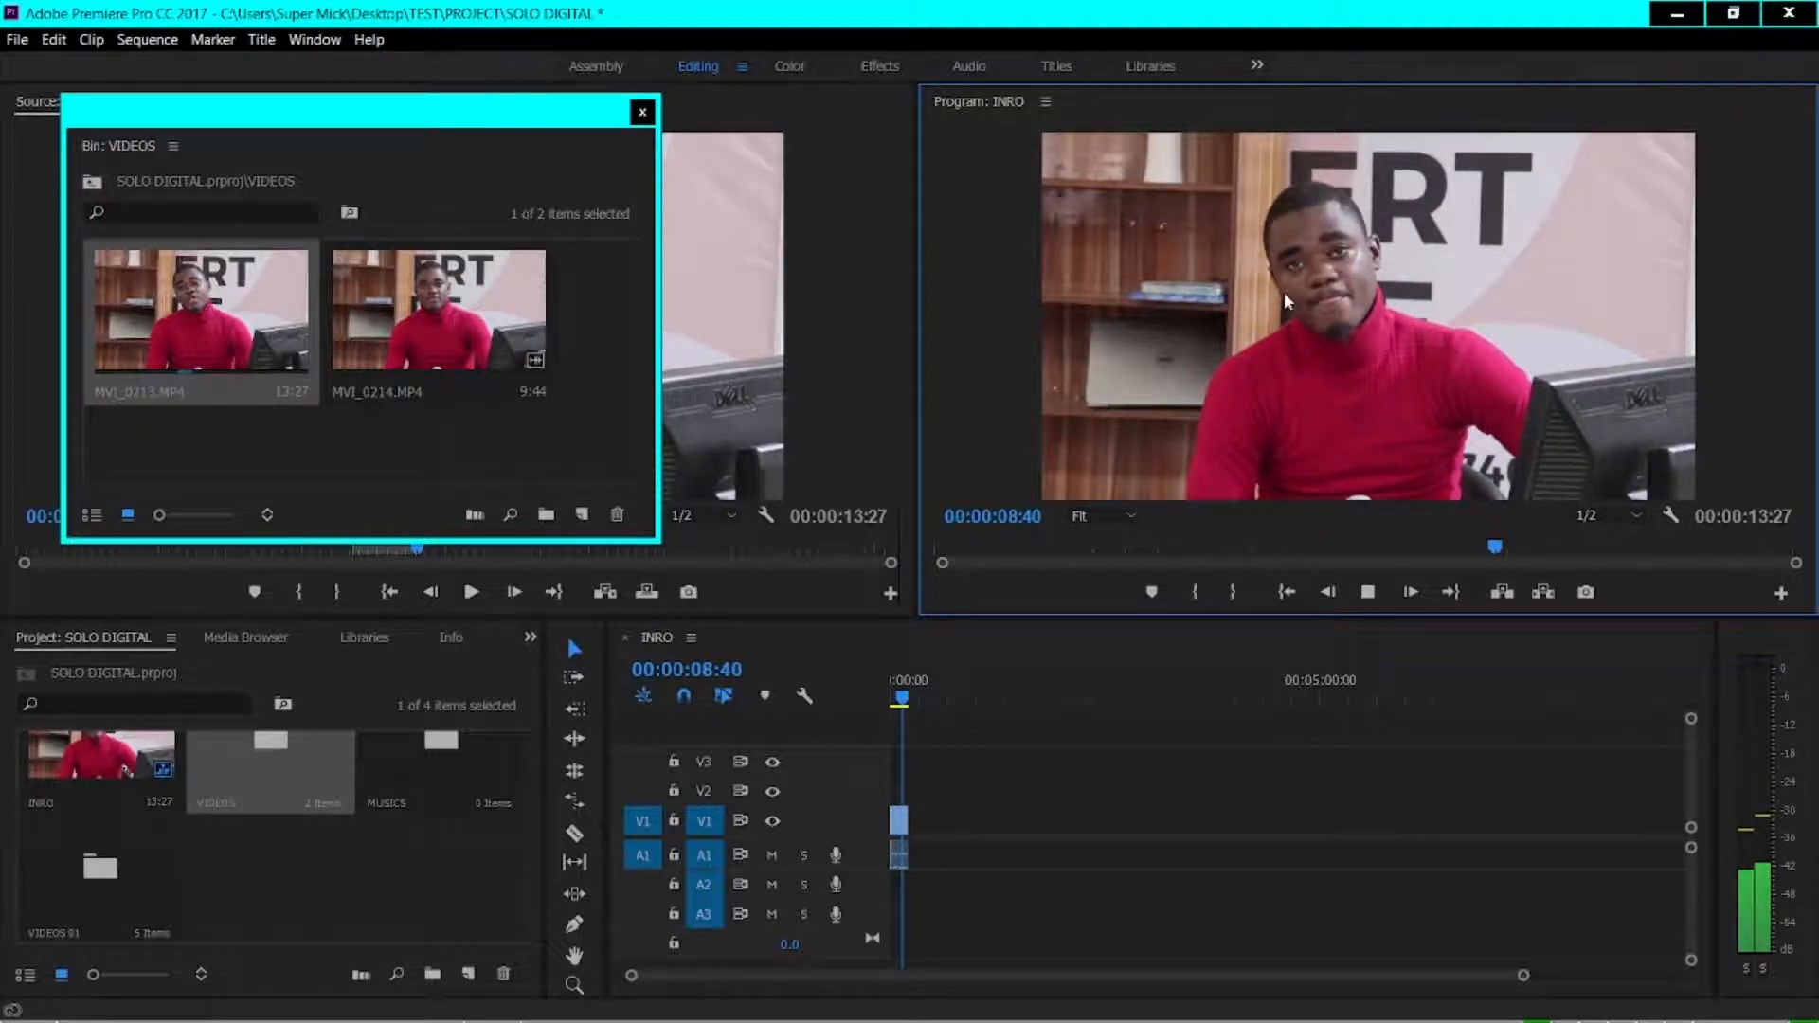
key("space")
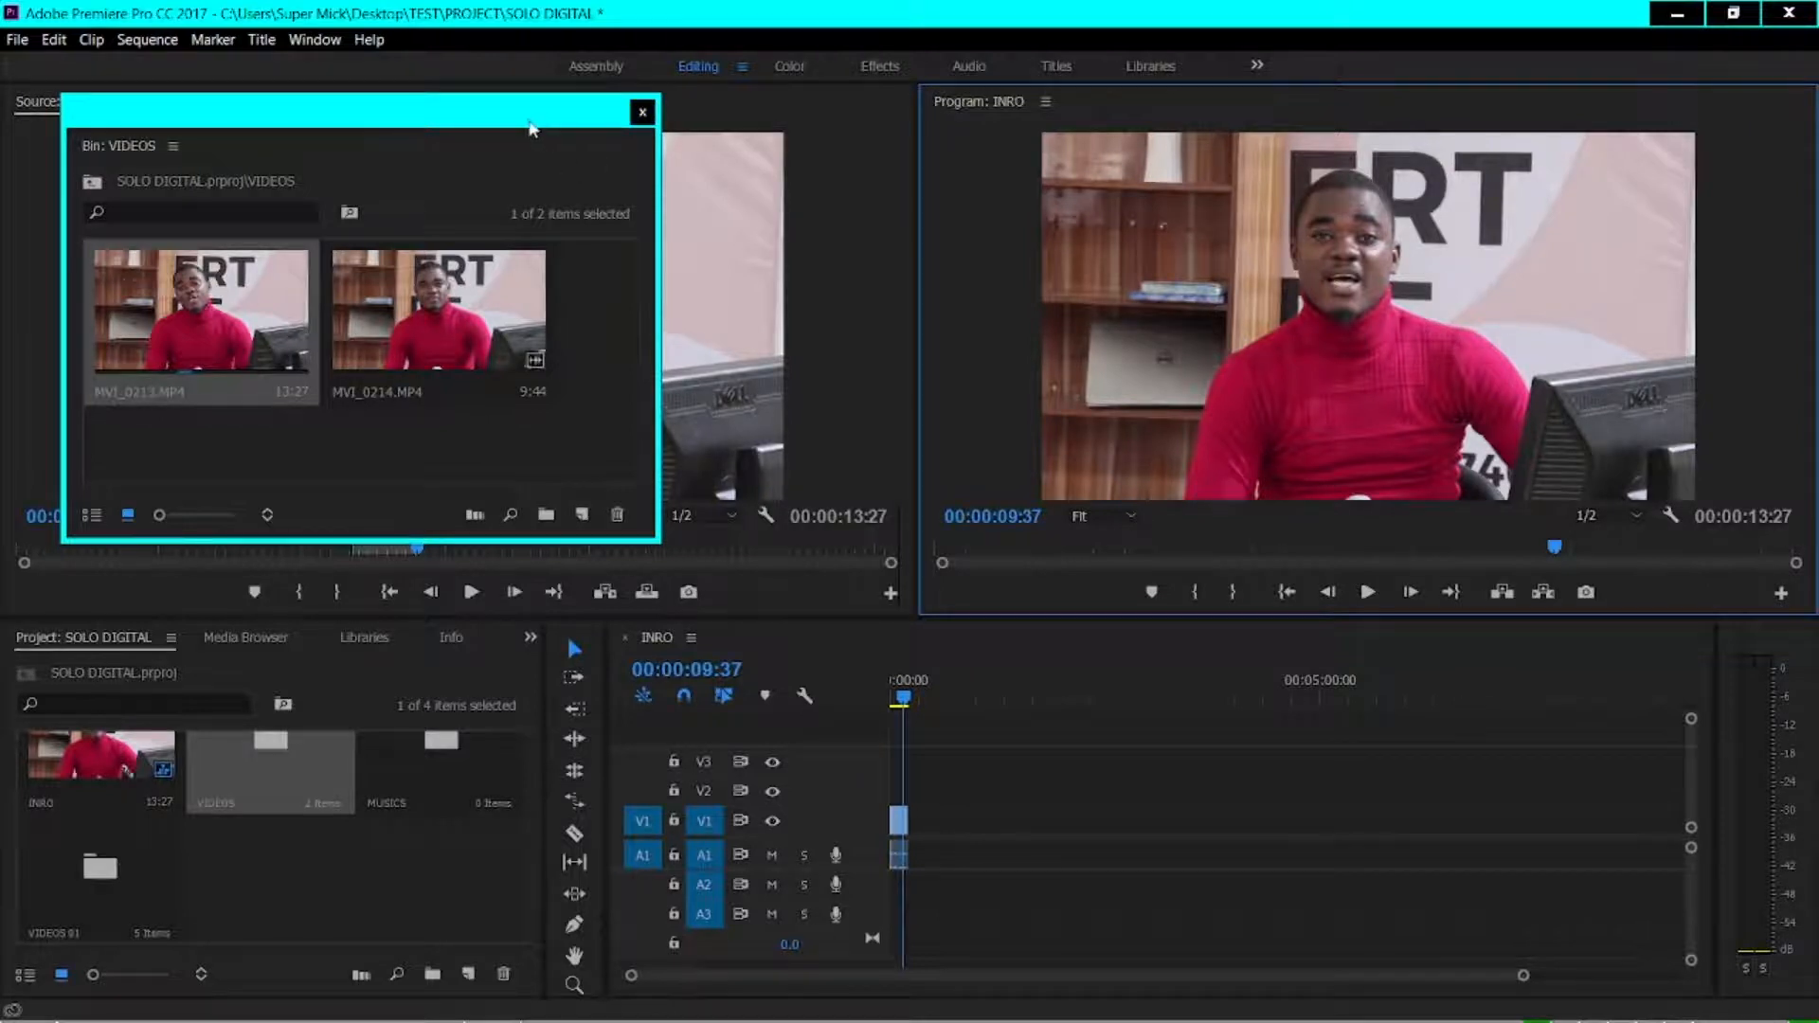
Uncover the Source Monitor, preview later parts of MVI_0213 and mark a new In point at 00:01:50:05
left_click_drag(532, 128, 1487, 133)
left_click(440, 548)
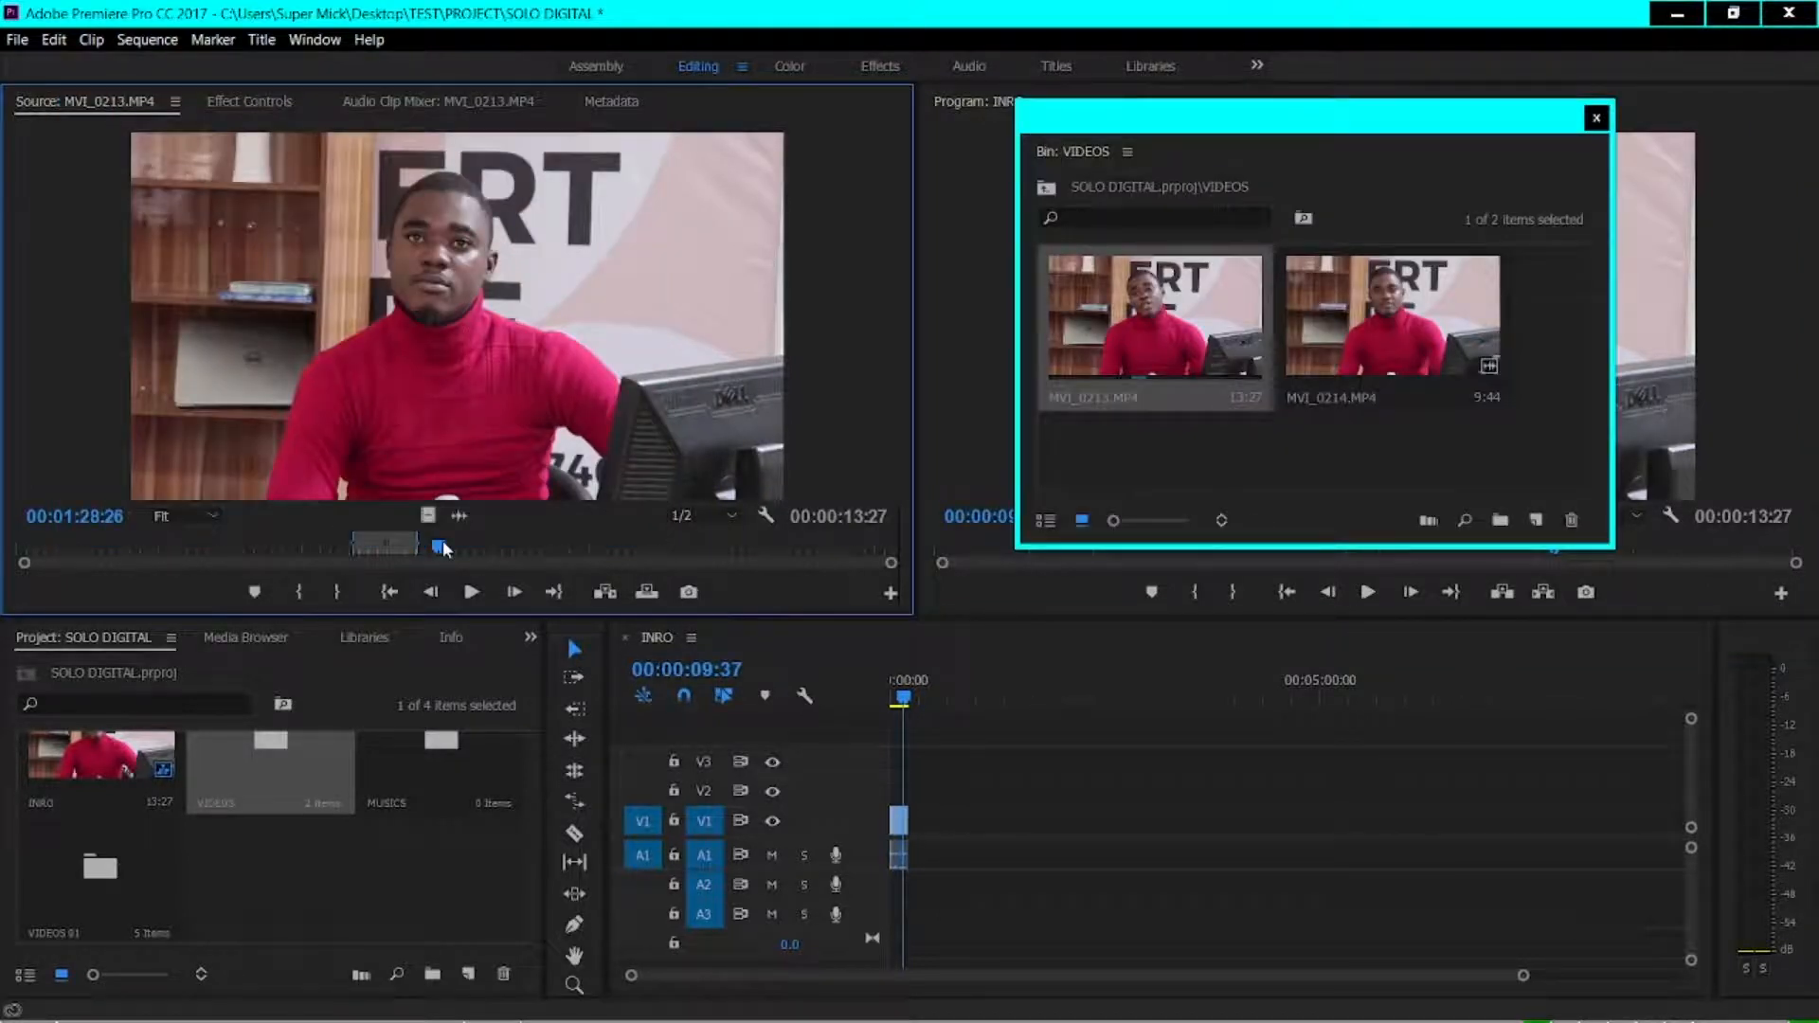
key("space")
left_click(533, 548)
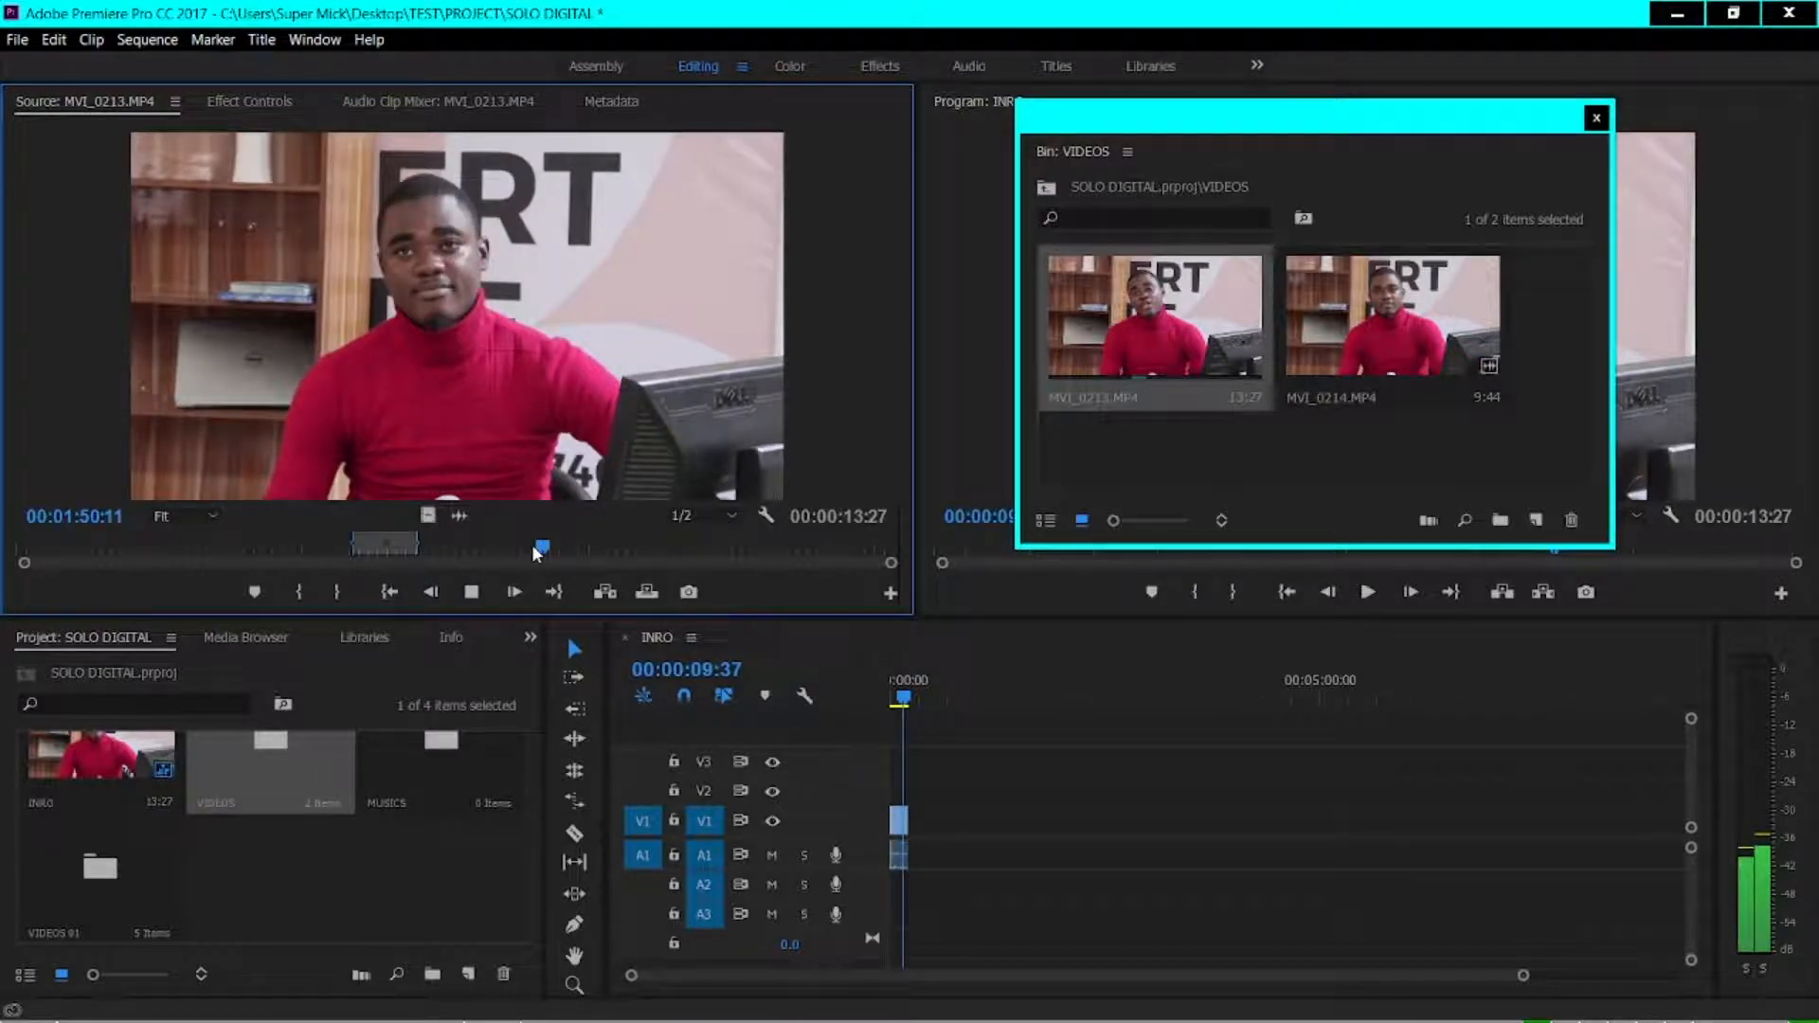
key("space")
key("i")
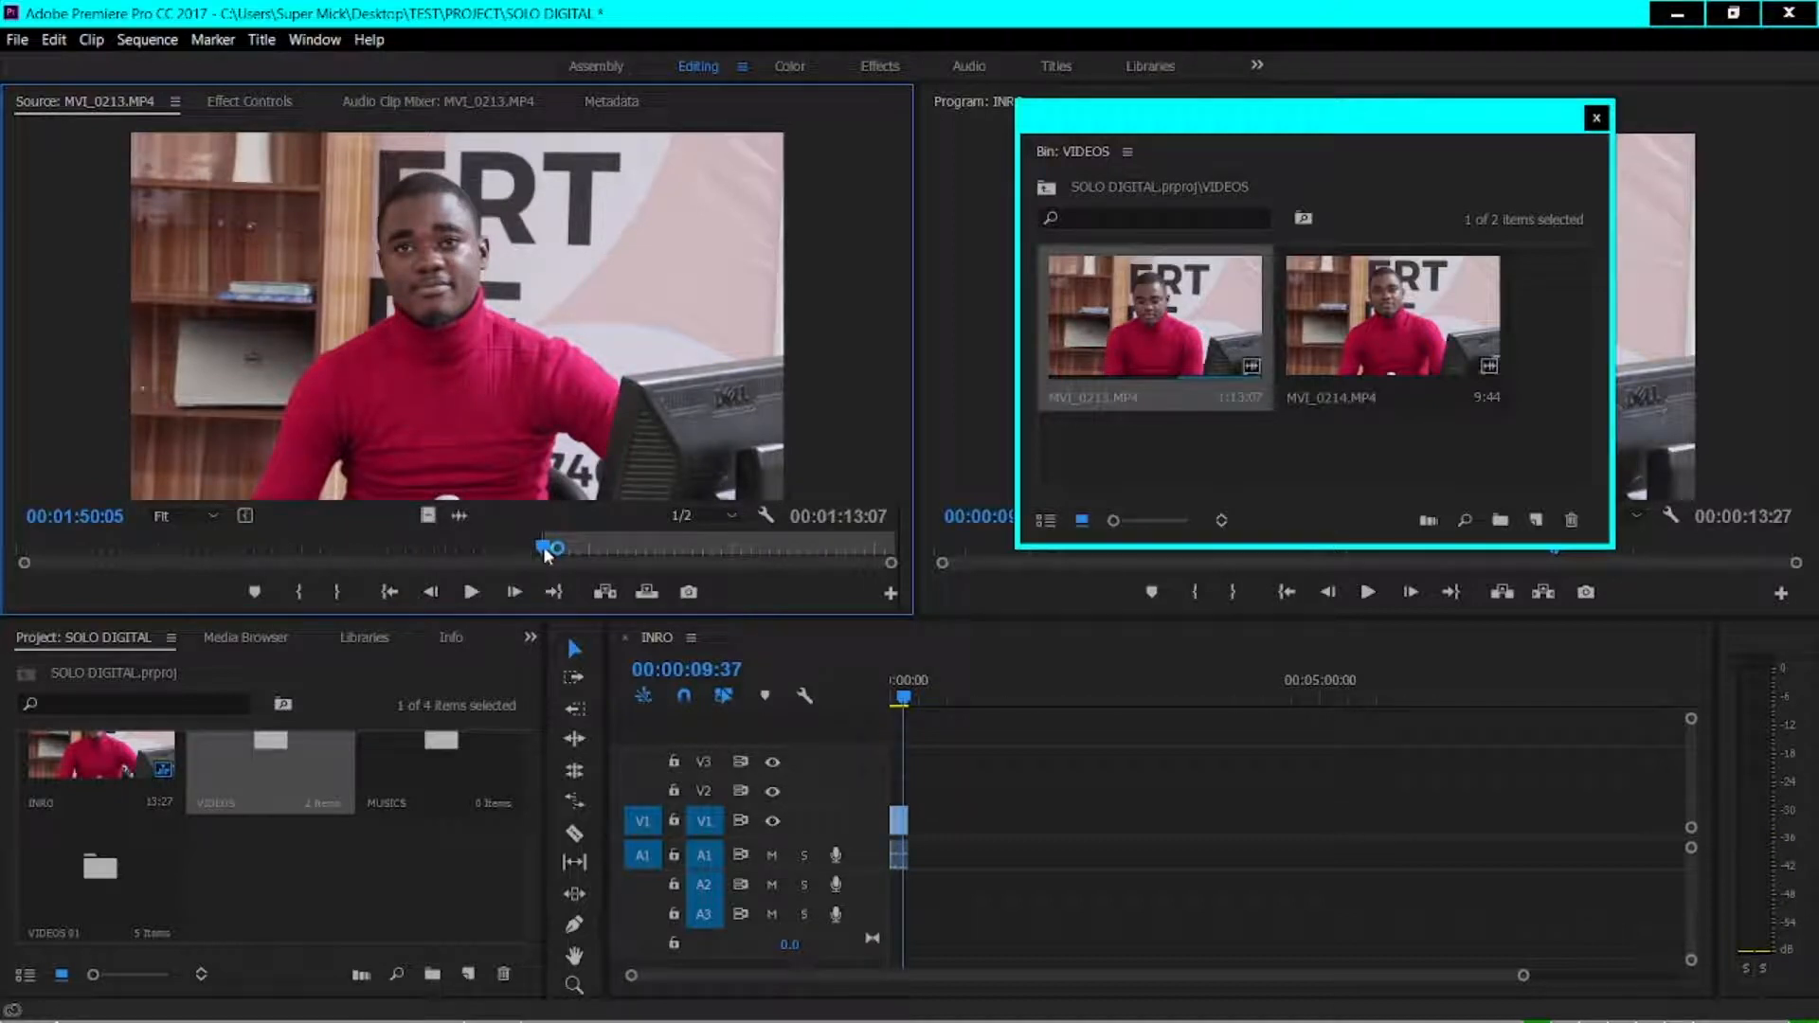
Mark an Out point at 00:01:59:15 in MVI_0213 and place the marked part on V1 and A1 at 00:00:26:24 in INRO
key("space")
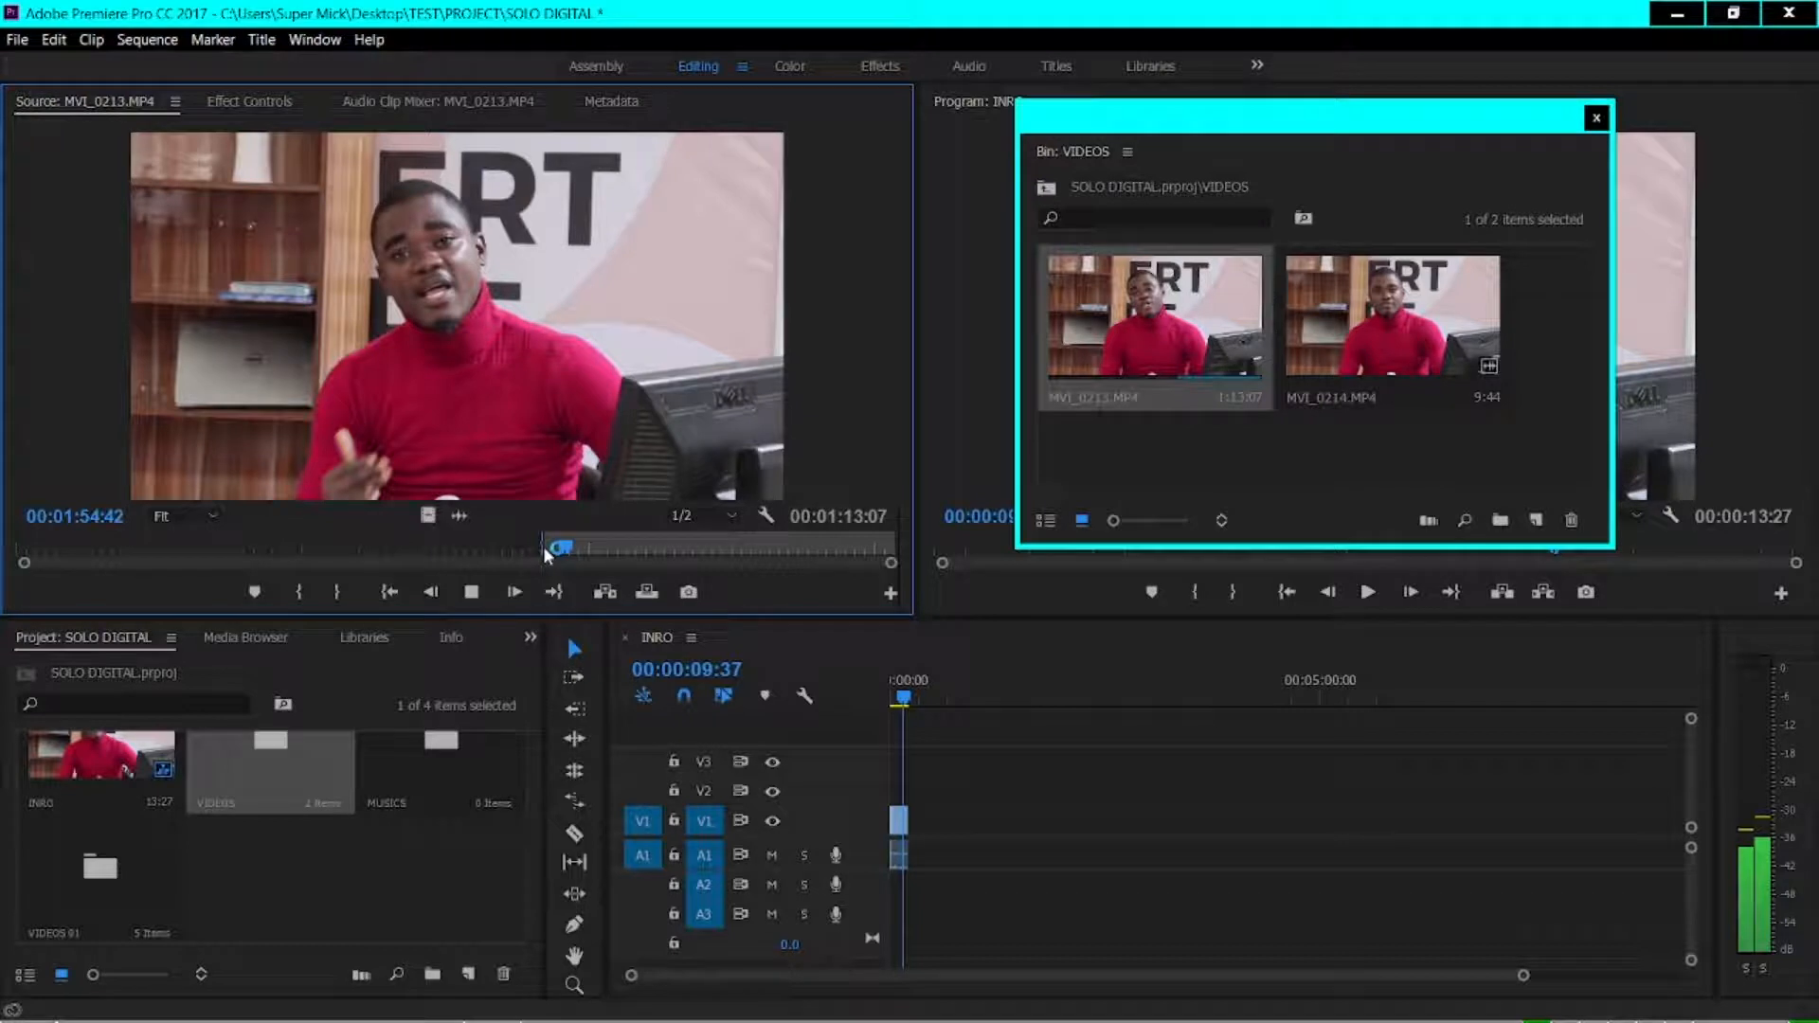
key("space")
key("o")
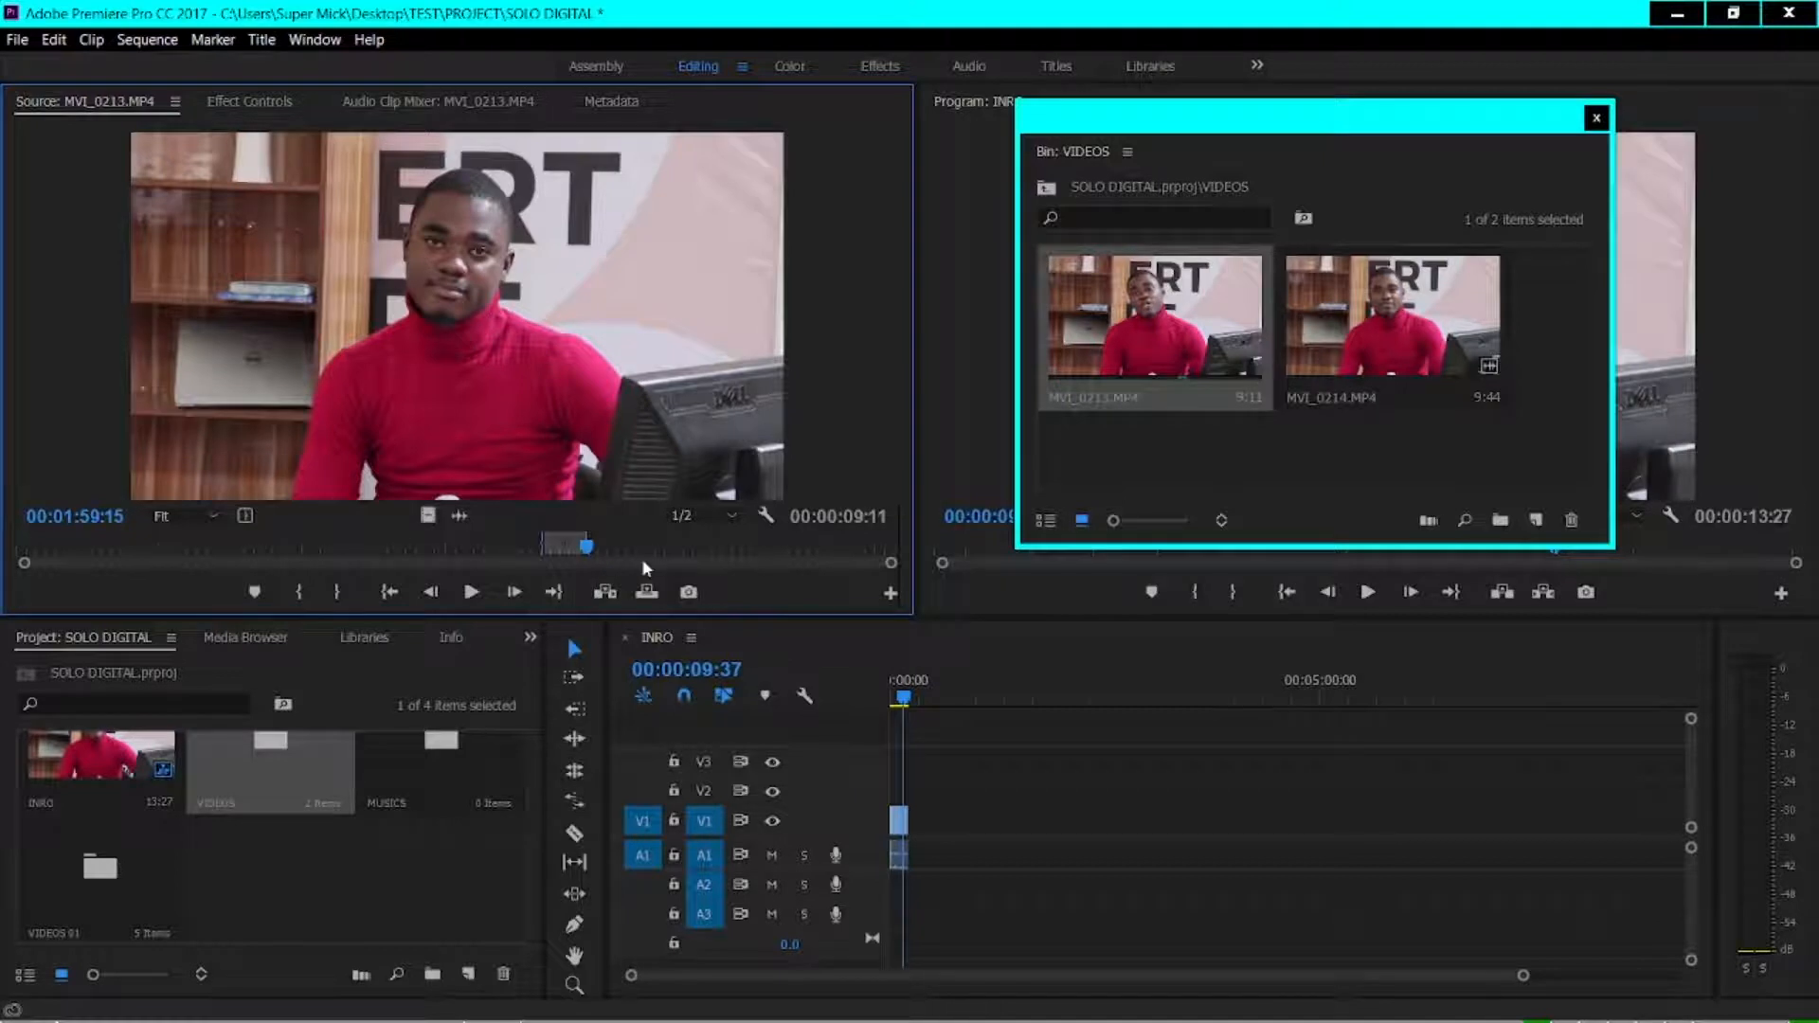
left_click_drag(463, 270, 931, 830)
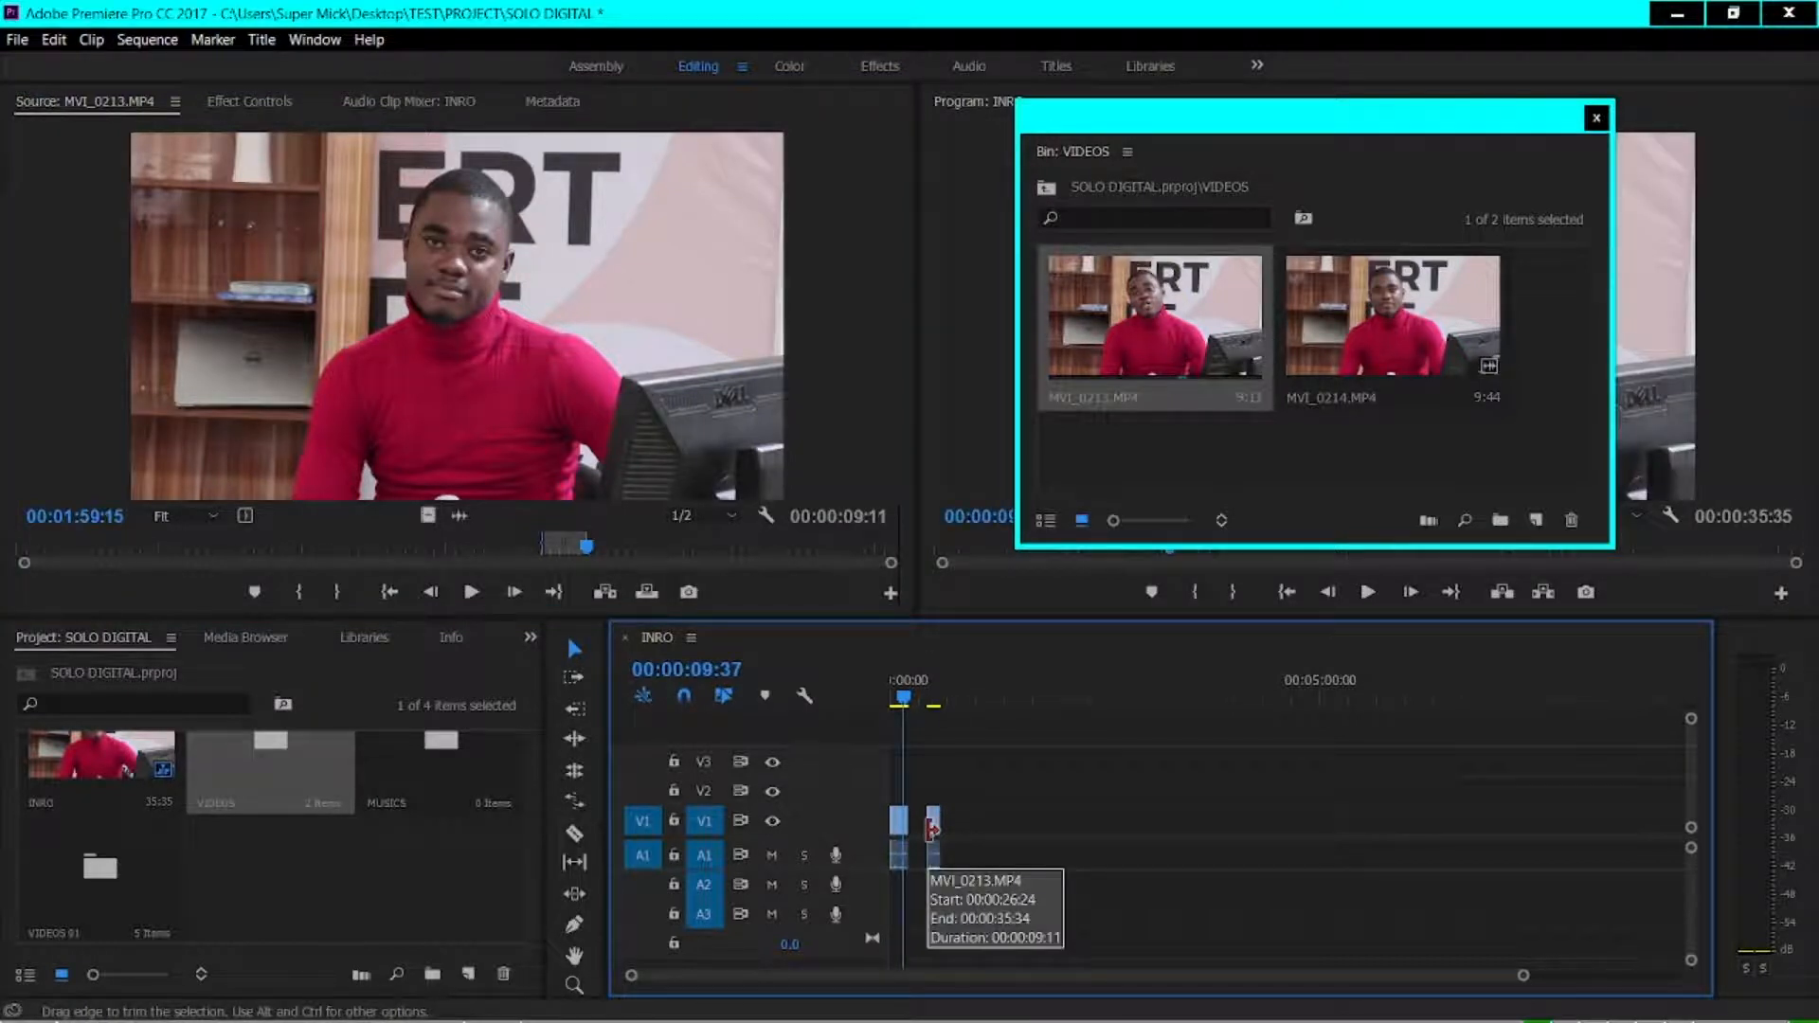
Close the VIDEOS bin window and examine the gap between the two MVI_0213 clips in the INRO timeline
left_click(1596, 118)
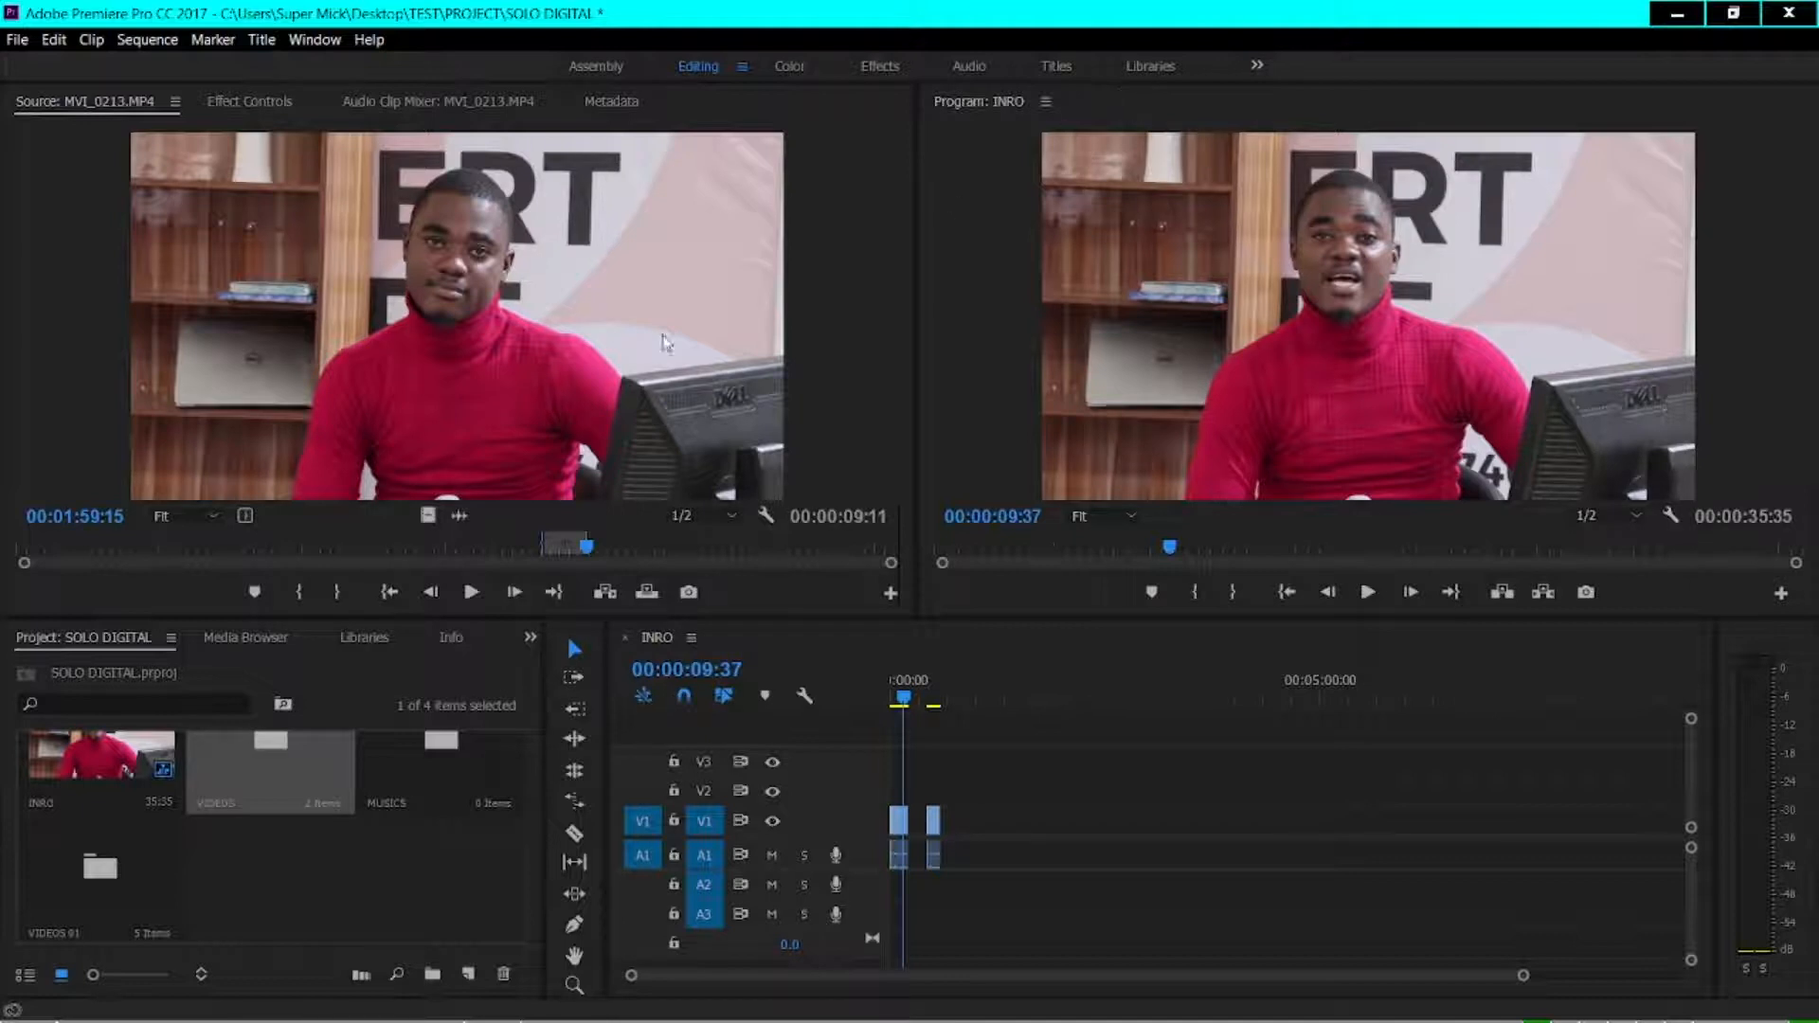
left_click(560, 336)
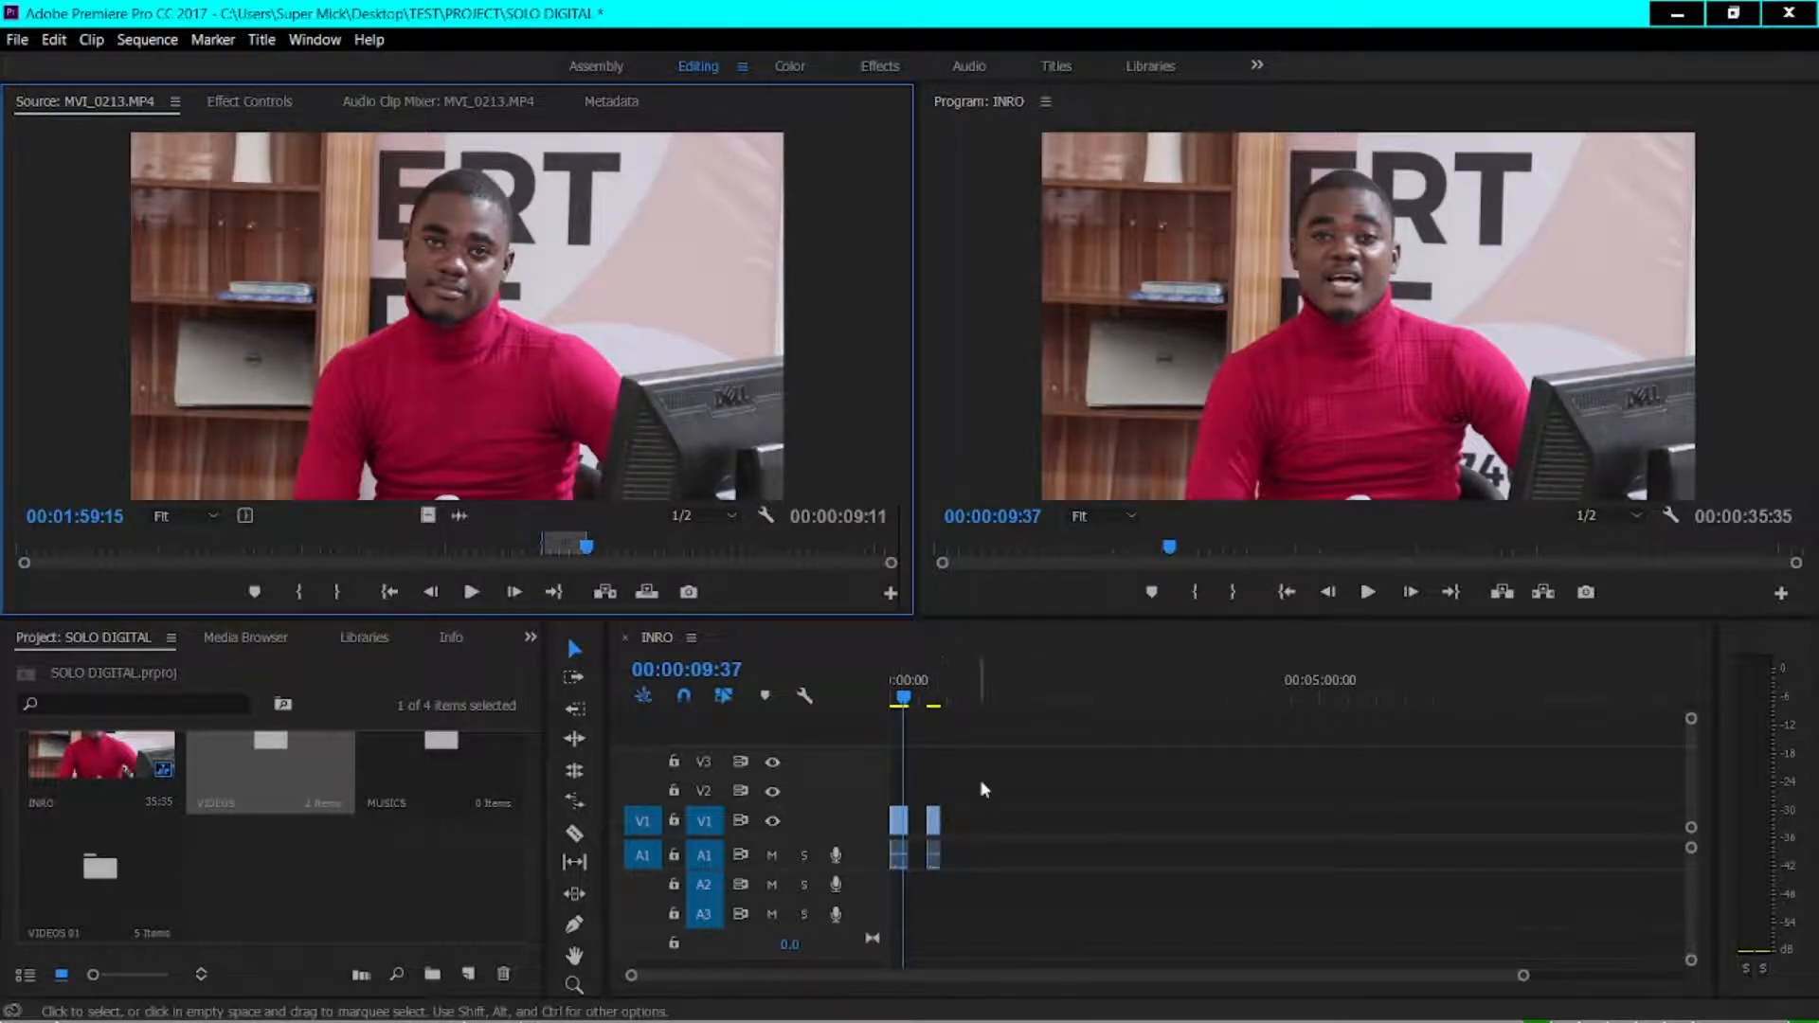
left_click_drag(982, 778, 873, 883)
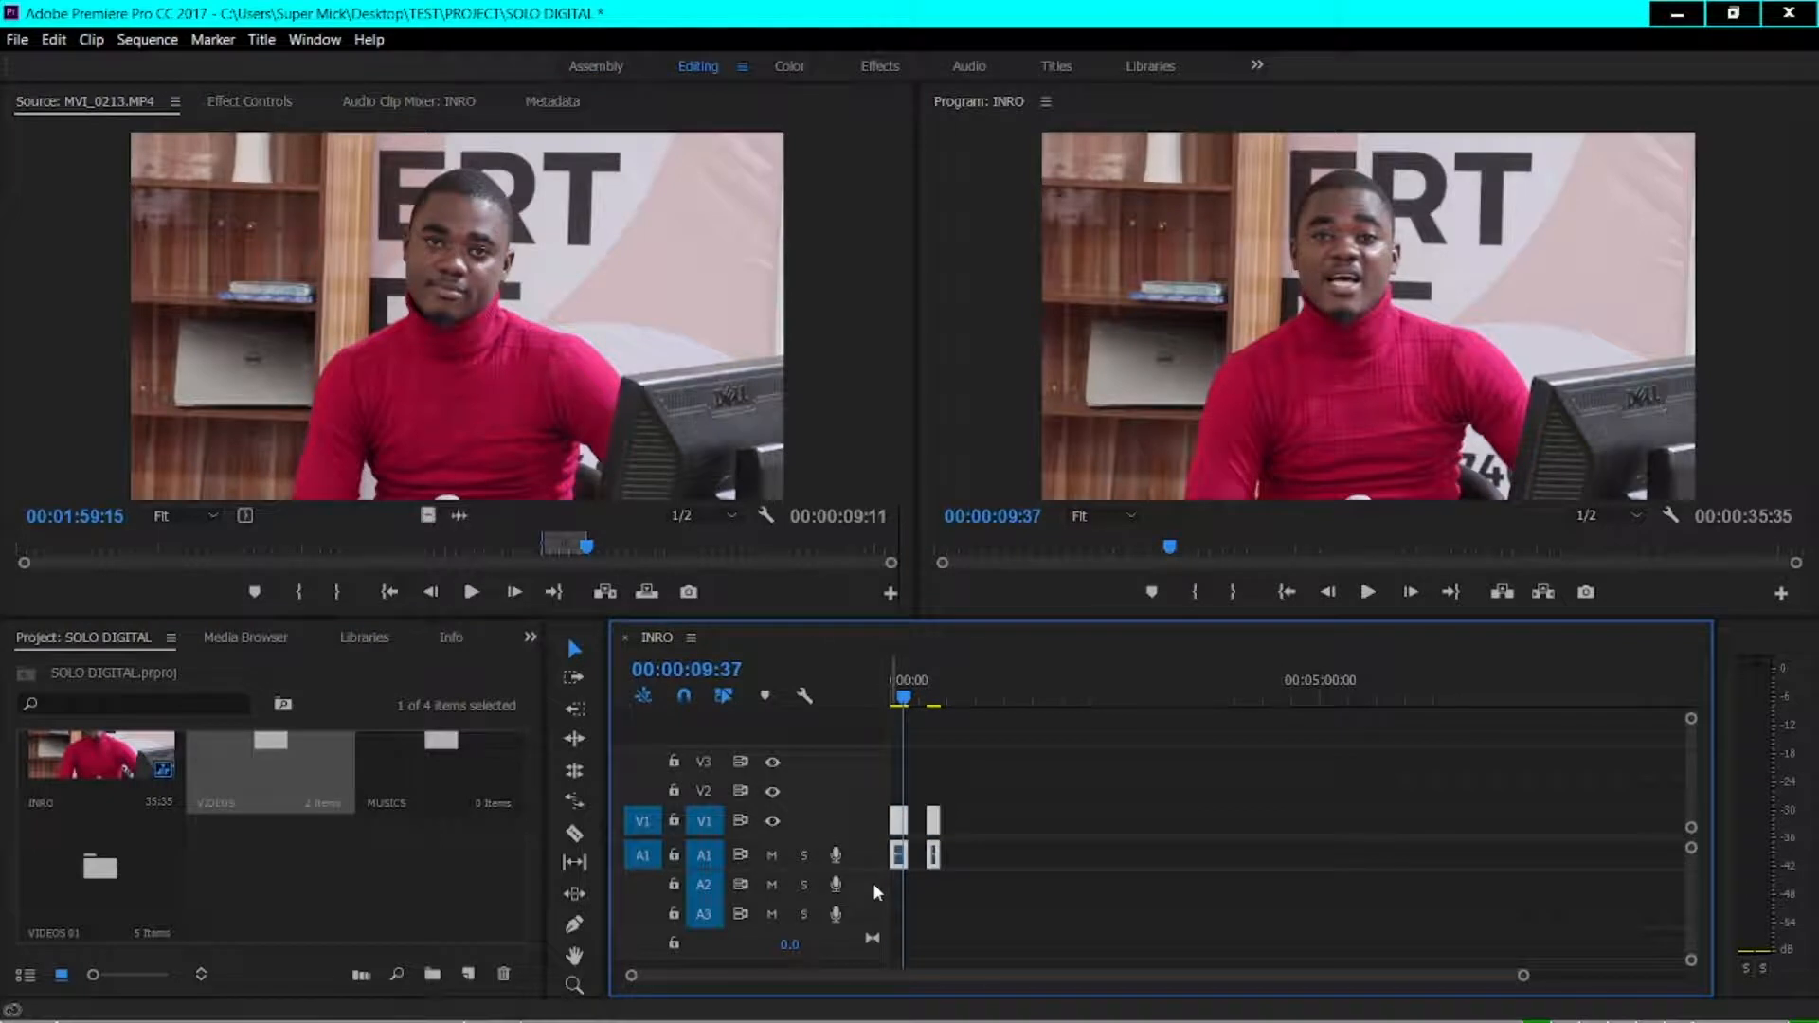
left_click(1052, 902)
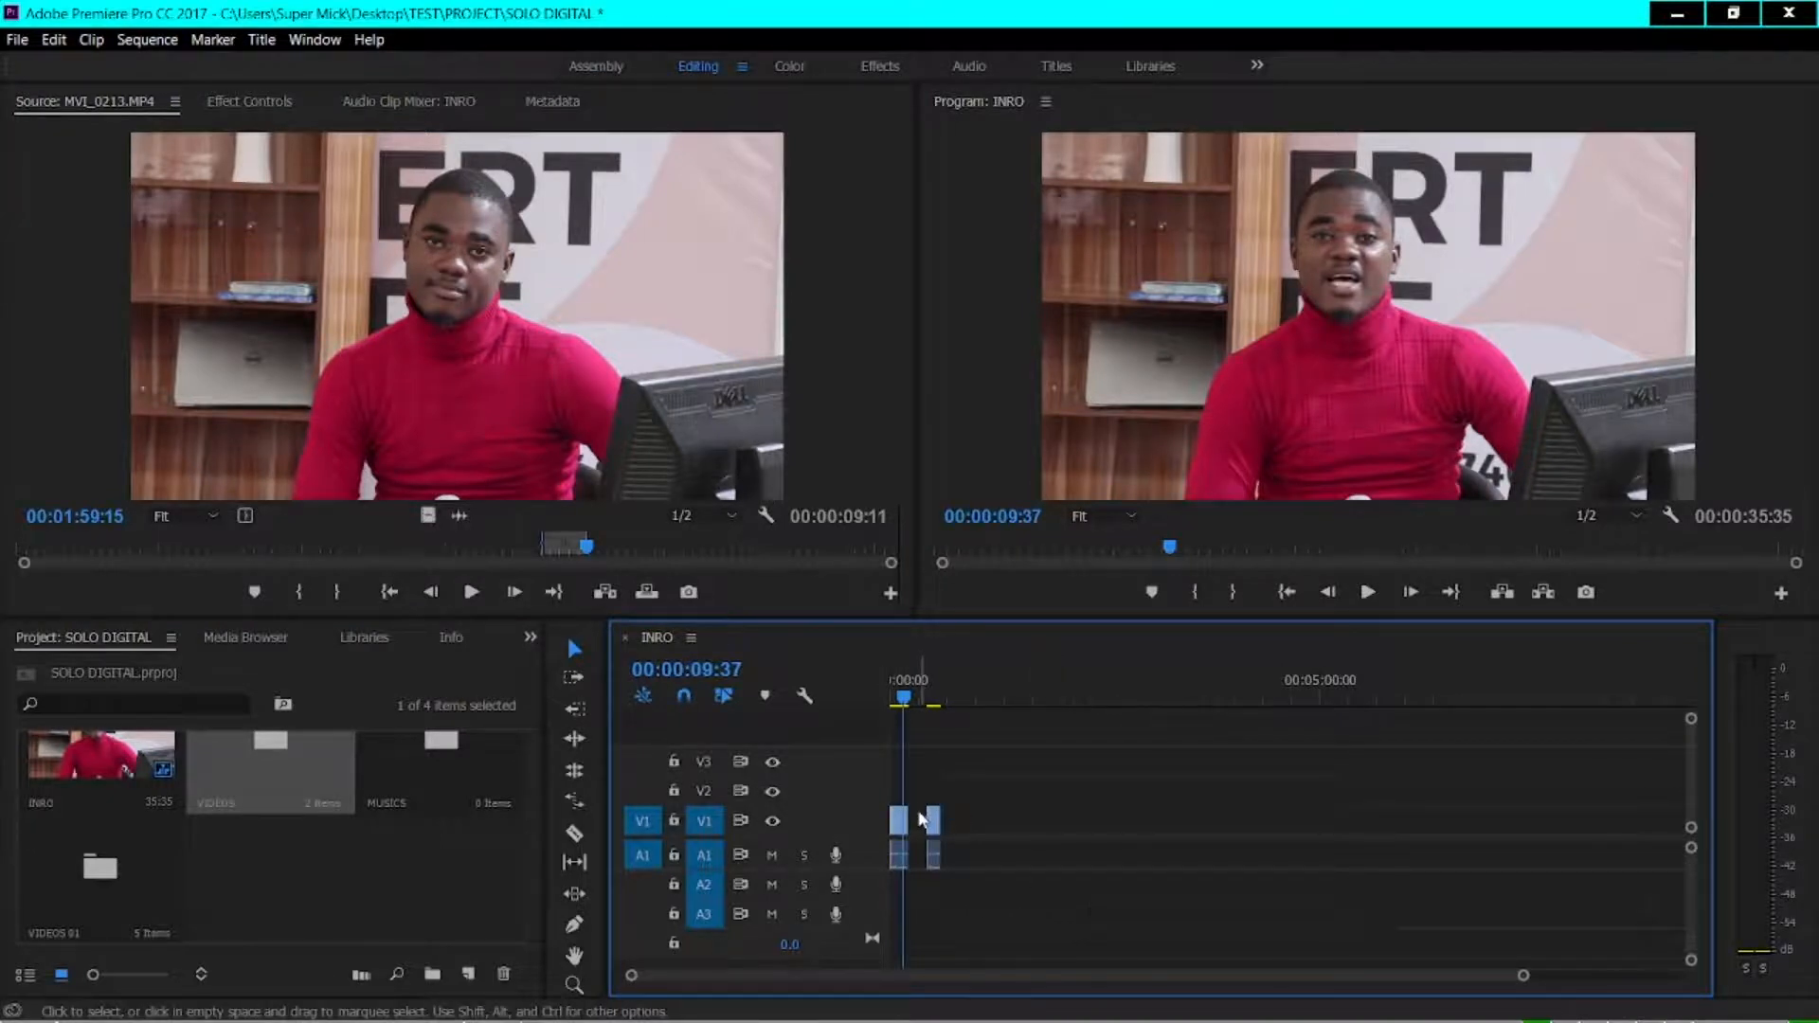
left_click(919, 821)
key("equal")
key("equal")
key("equal")
key("equal")
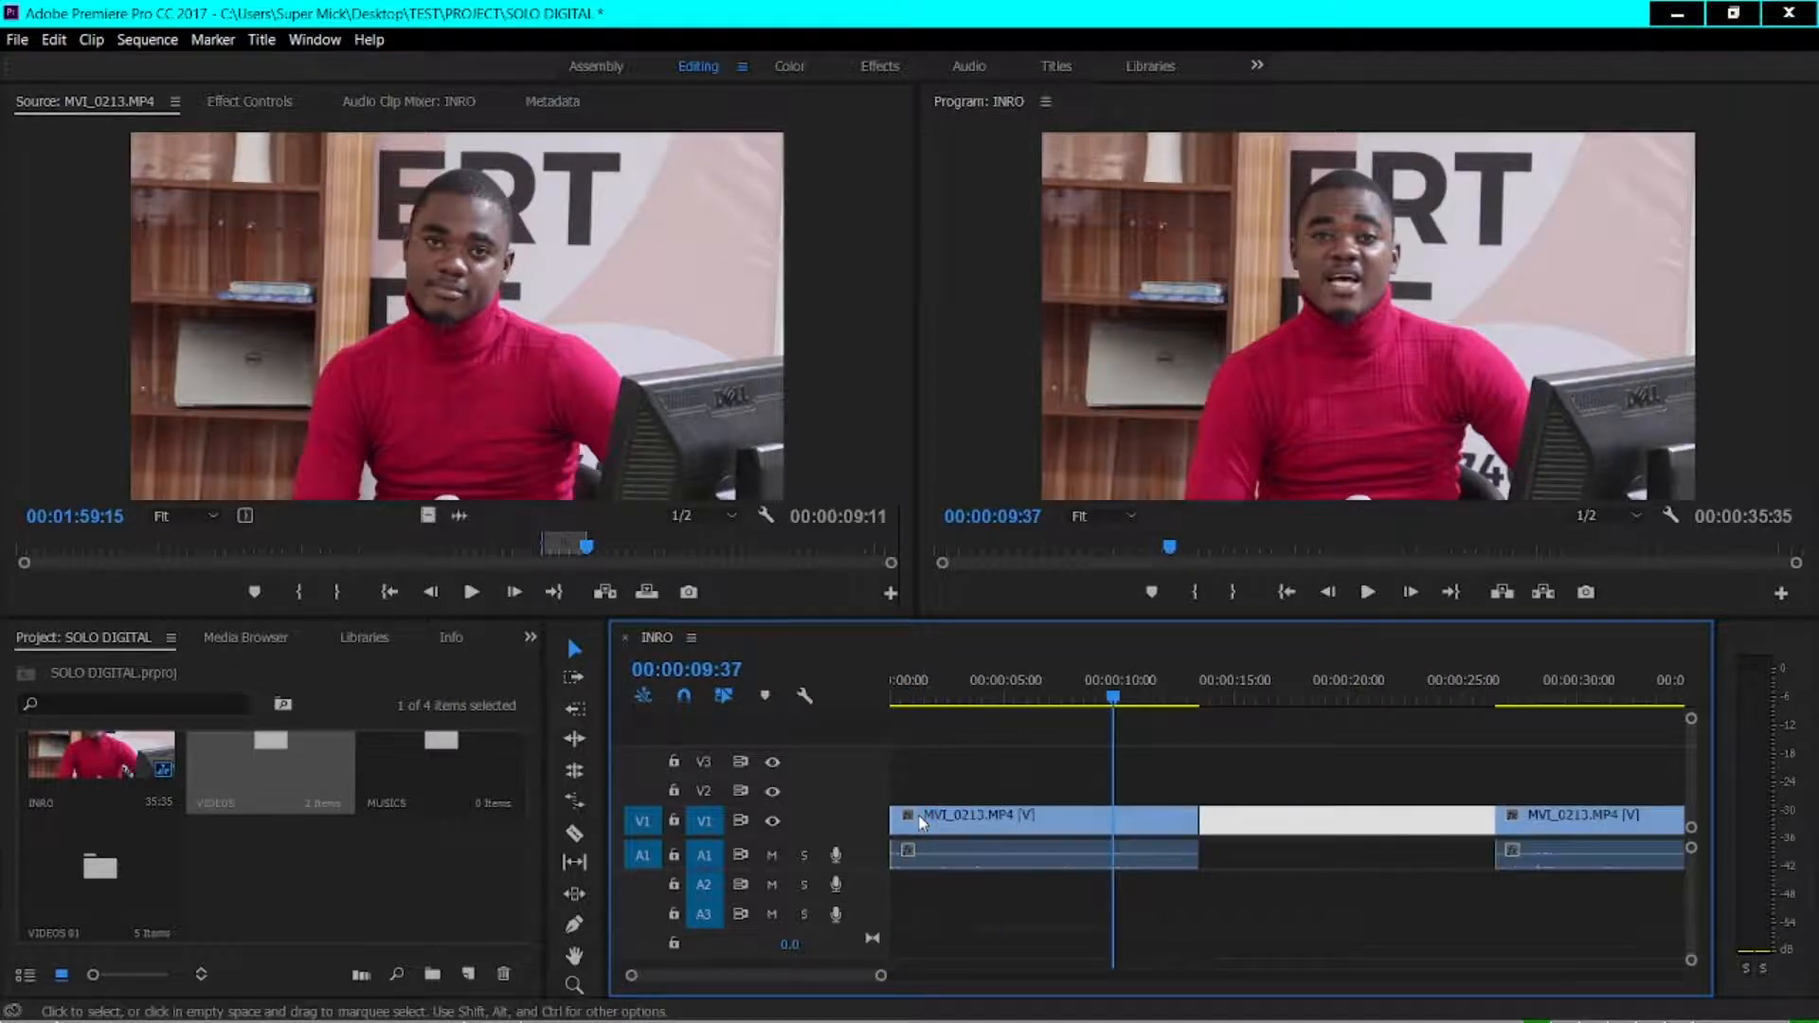
key("minus")
key("equal")
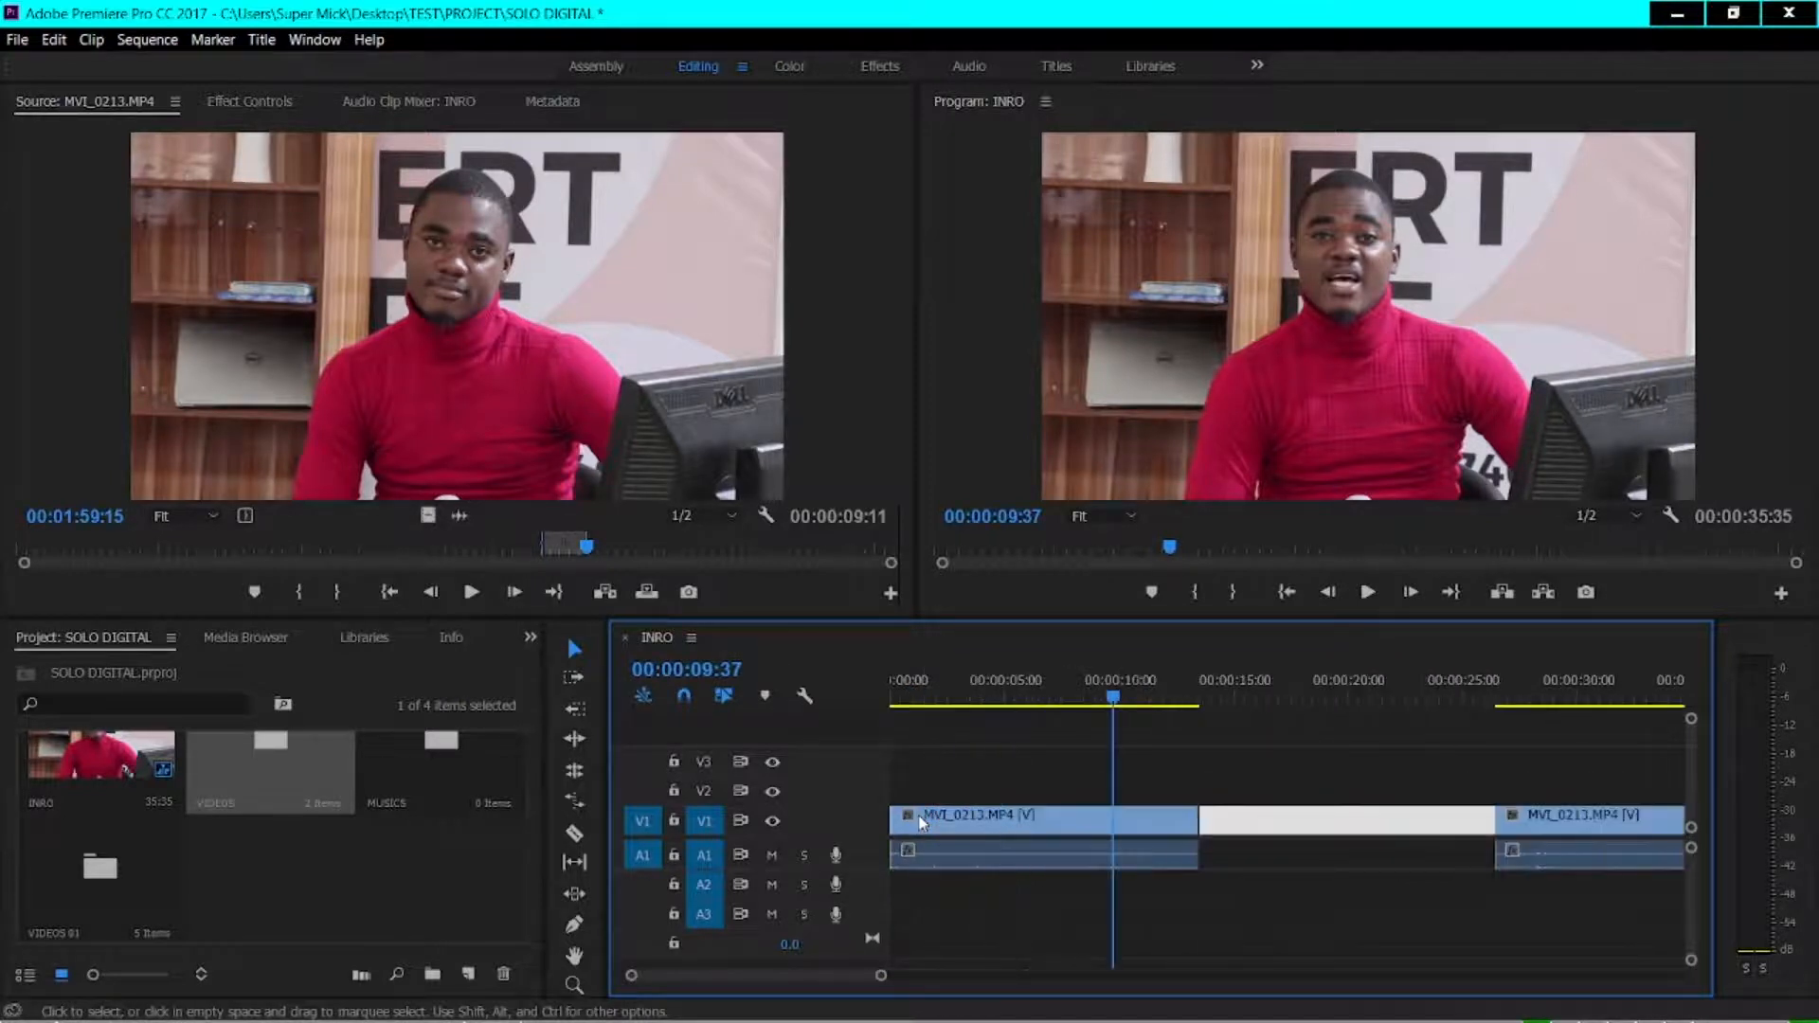
key("minus")
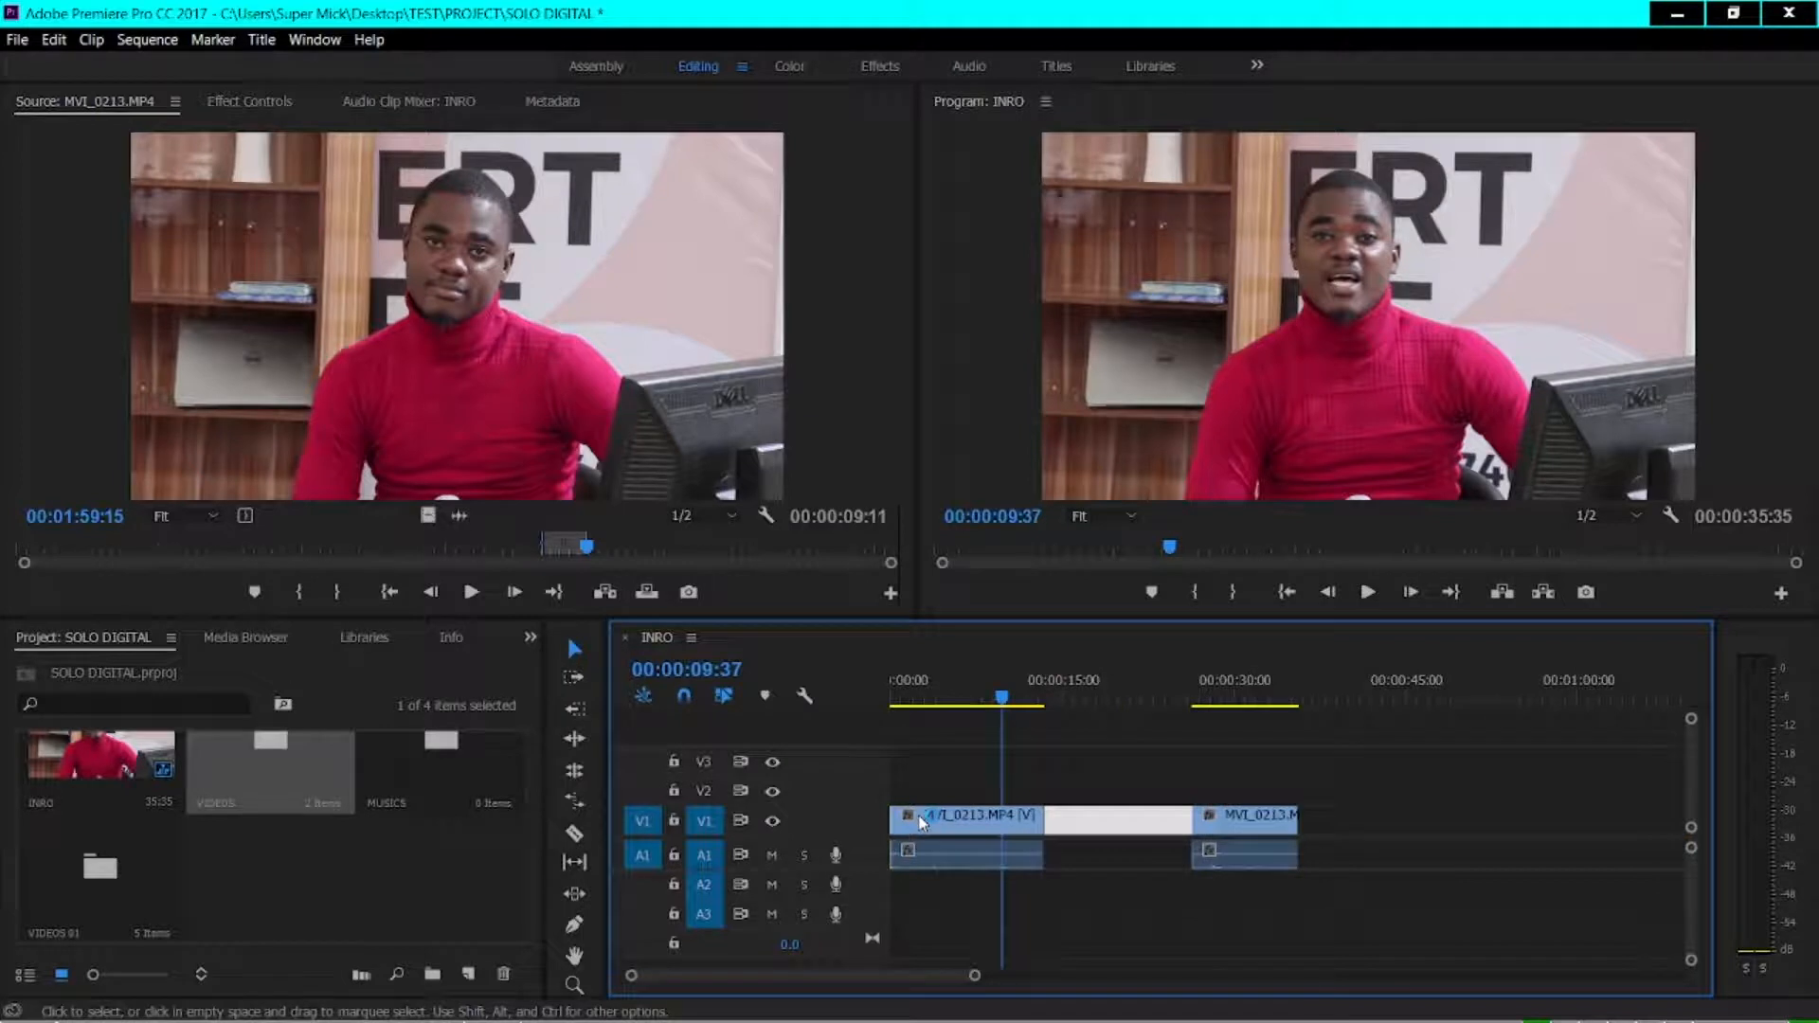
key("equal")
key("equal")
key("minus")
key("minus")
left_click(1145, 934)
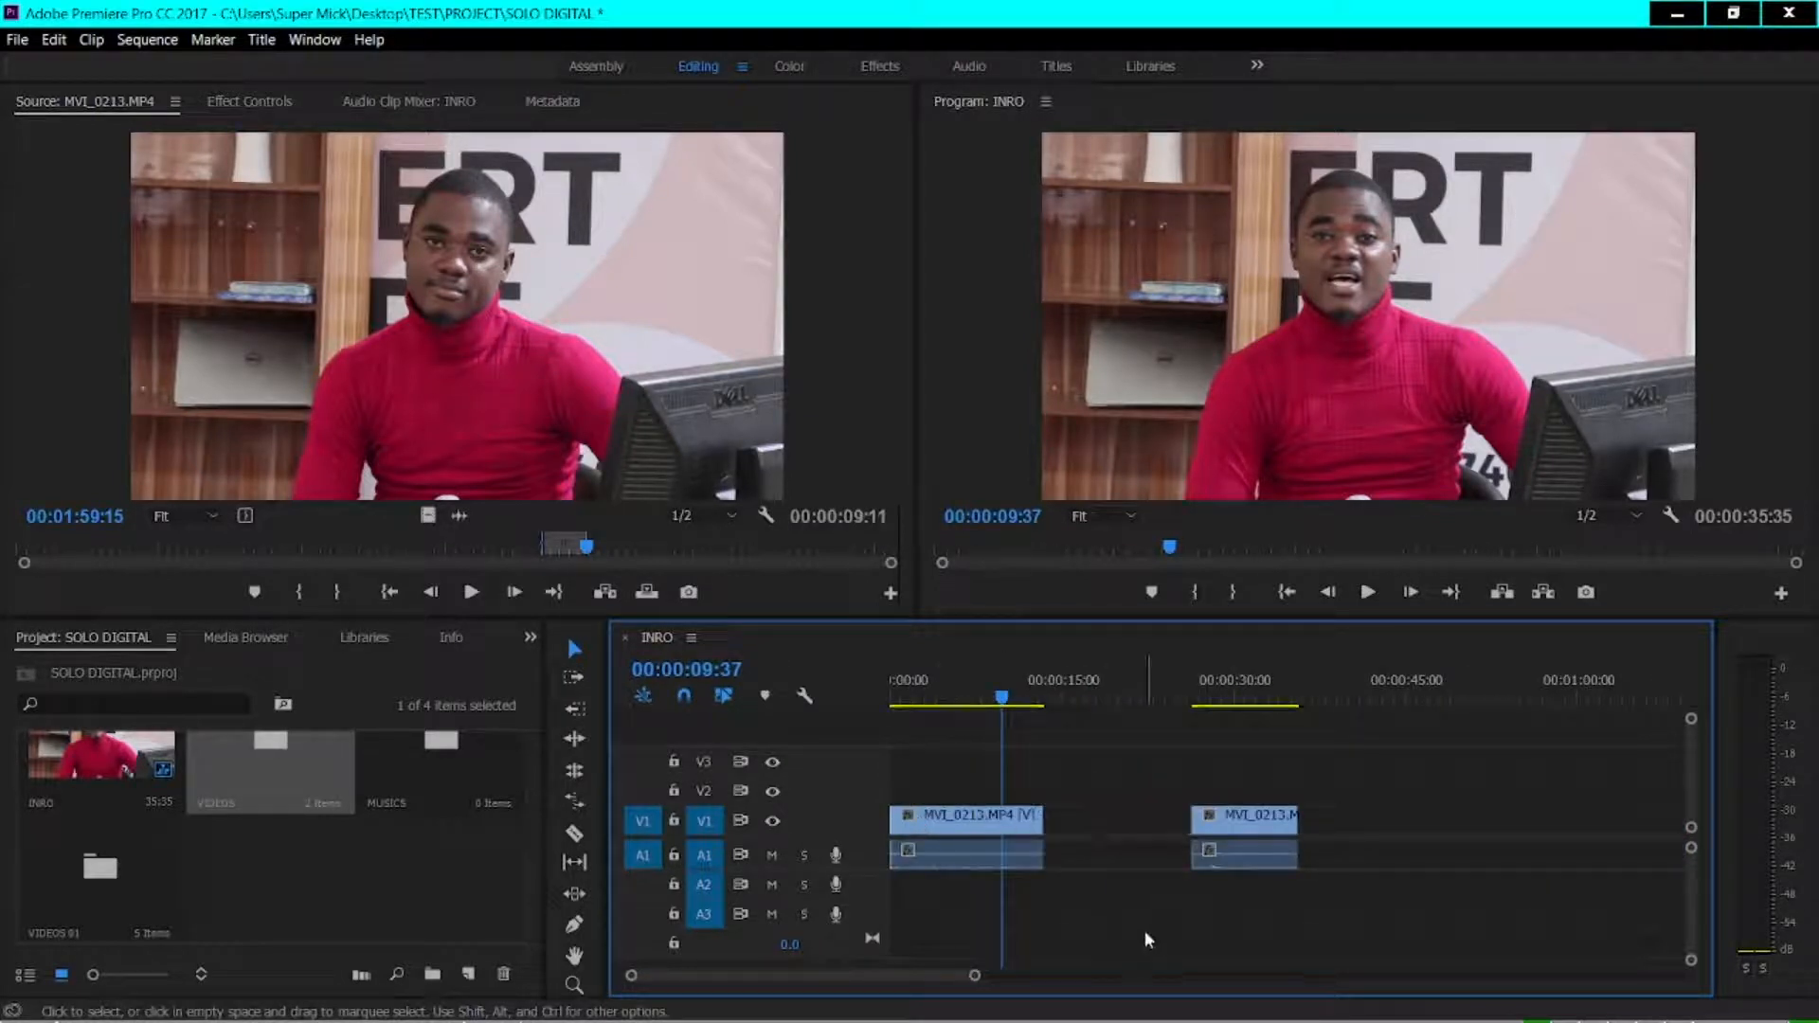
Try moving the second MVI_0213 clip 15:16 earlier so it overlaps the end of the first, and undo the move
left_click(1241, 820)
left_click_drag(1241, 820, 1063, 841)
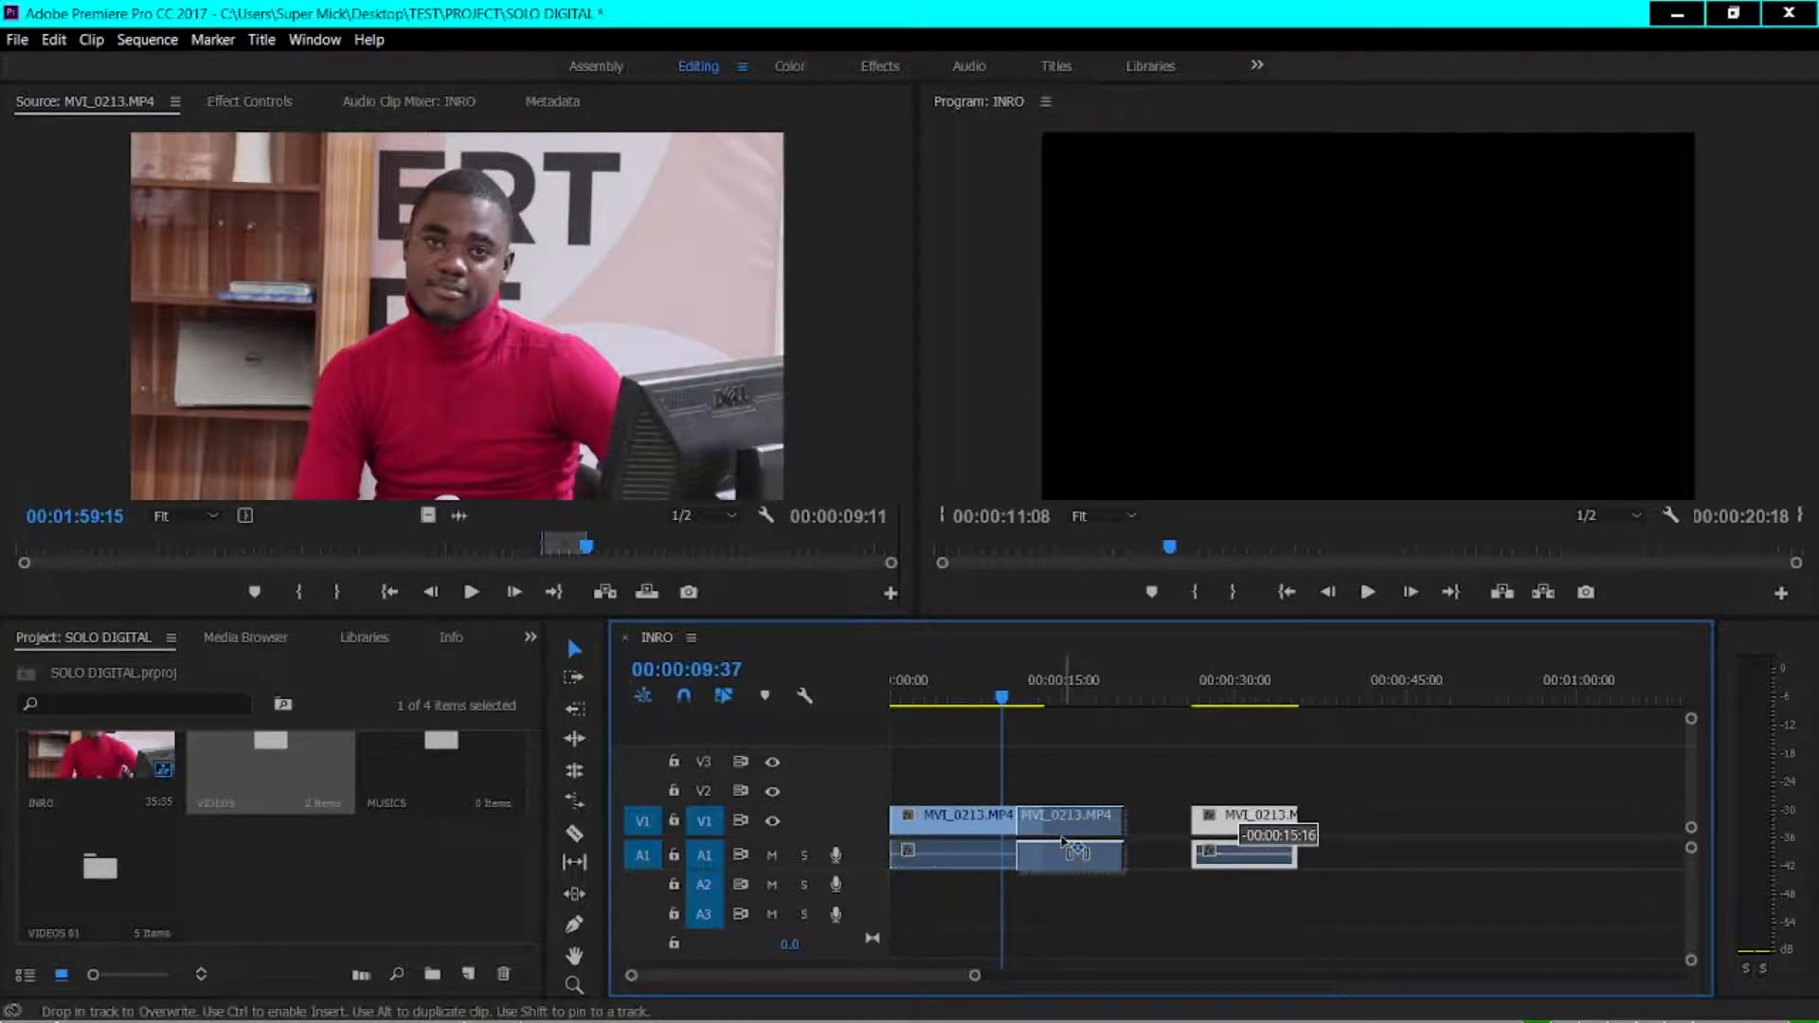
left_click_drag(1063, 842, 1065, 845)
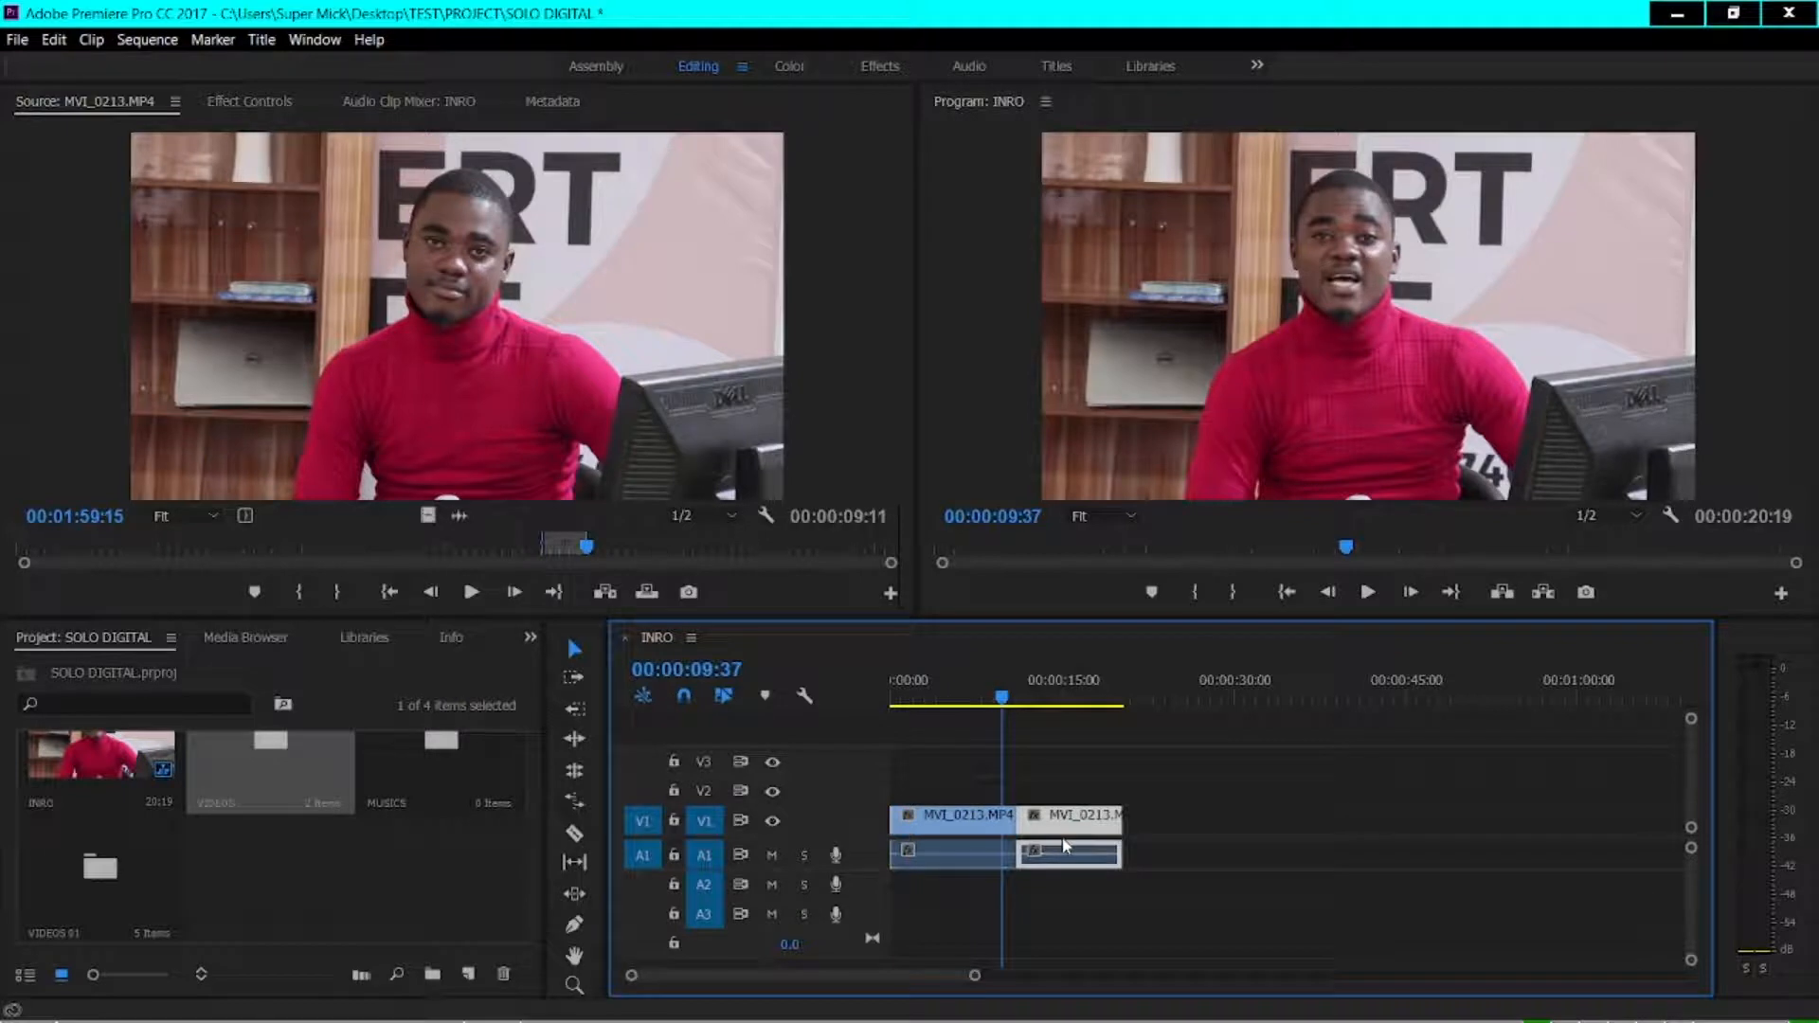
key("ctrl+z")
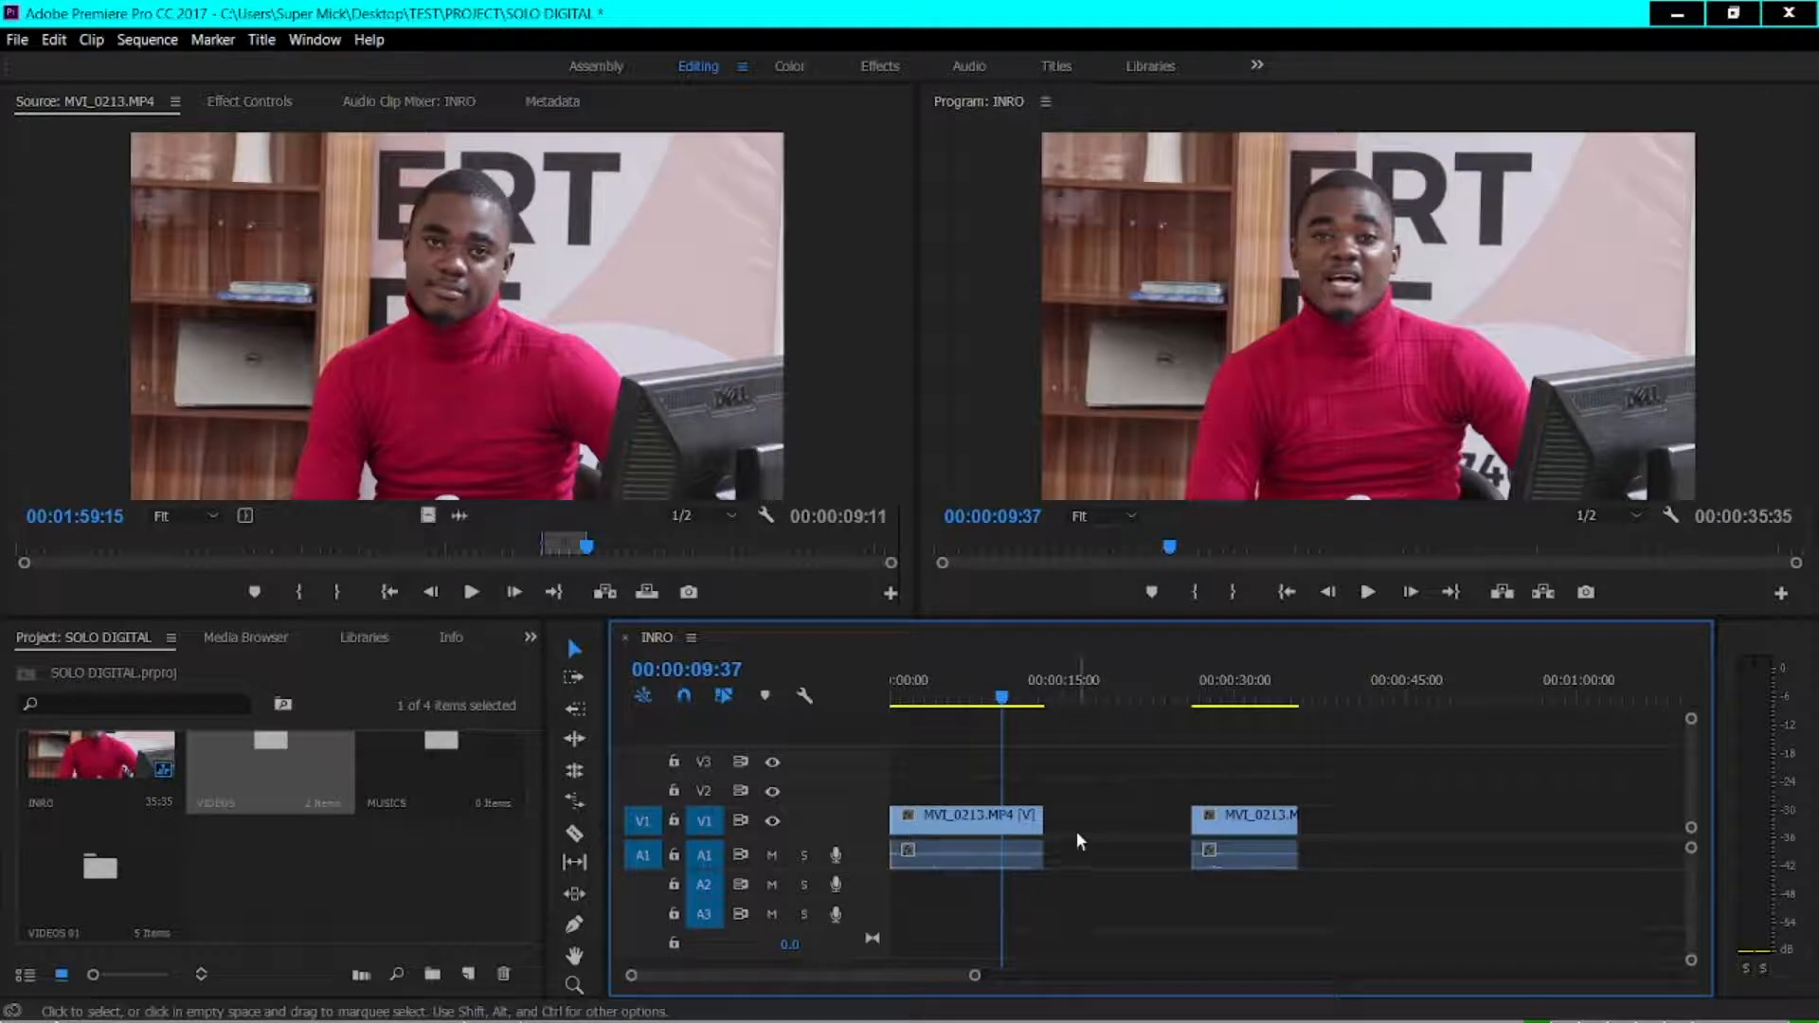
Ripple delete the gap between the two MVI_0213 clips and play the INRO sequence from the beginning
left_click(1077, 832)
right_click(1080, 839)
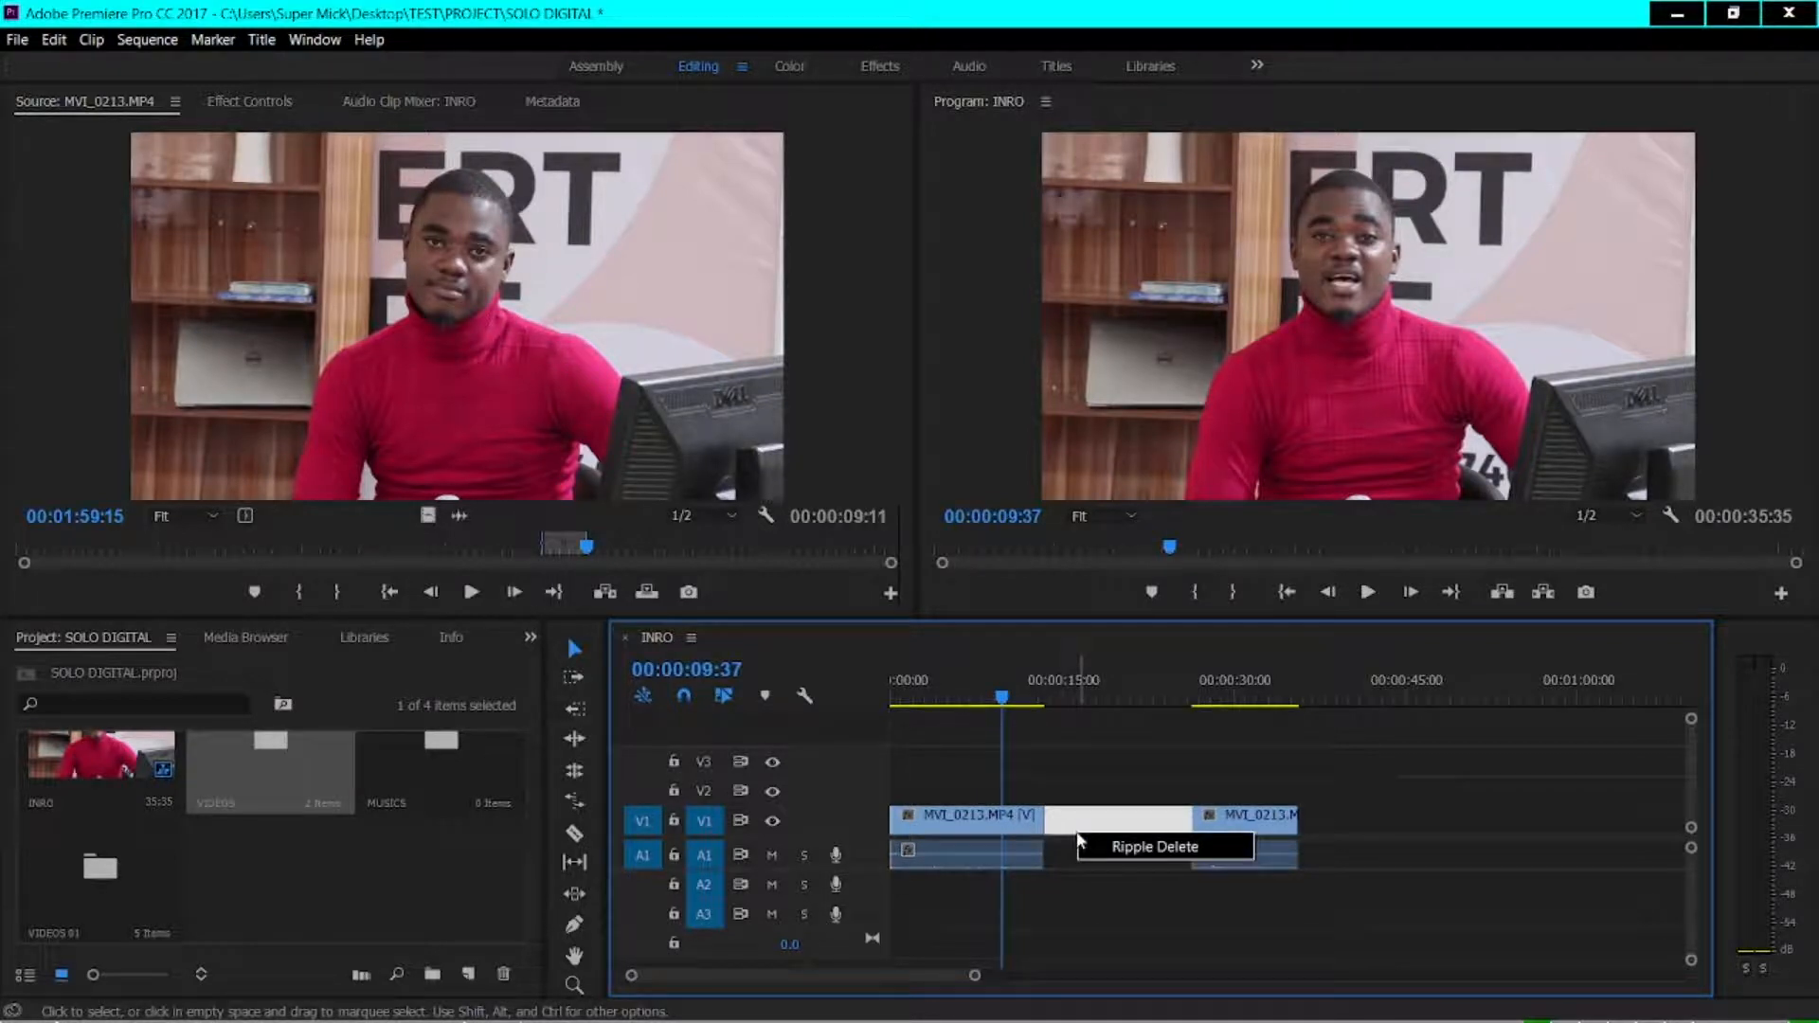
left_click(1106, 847)
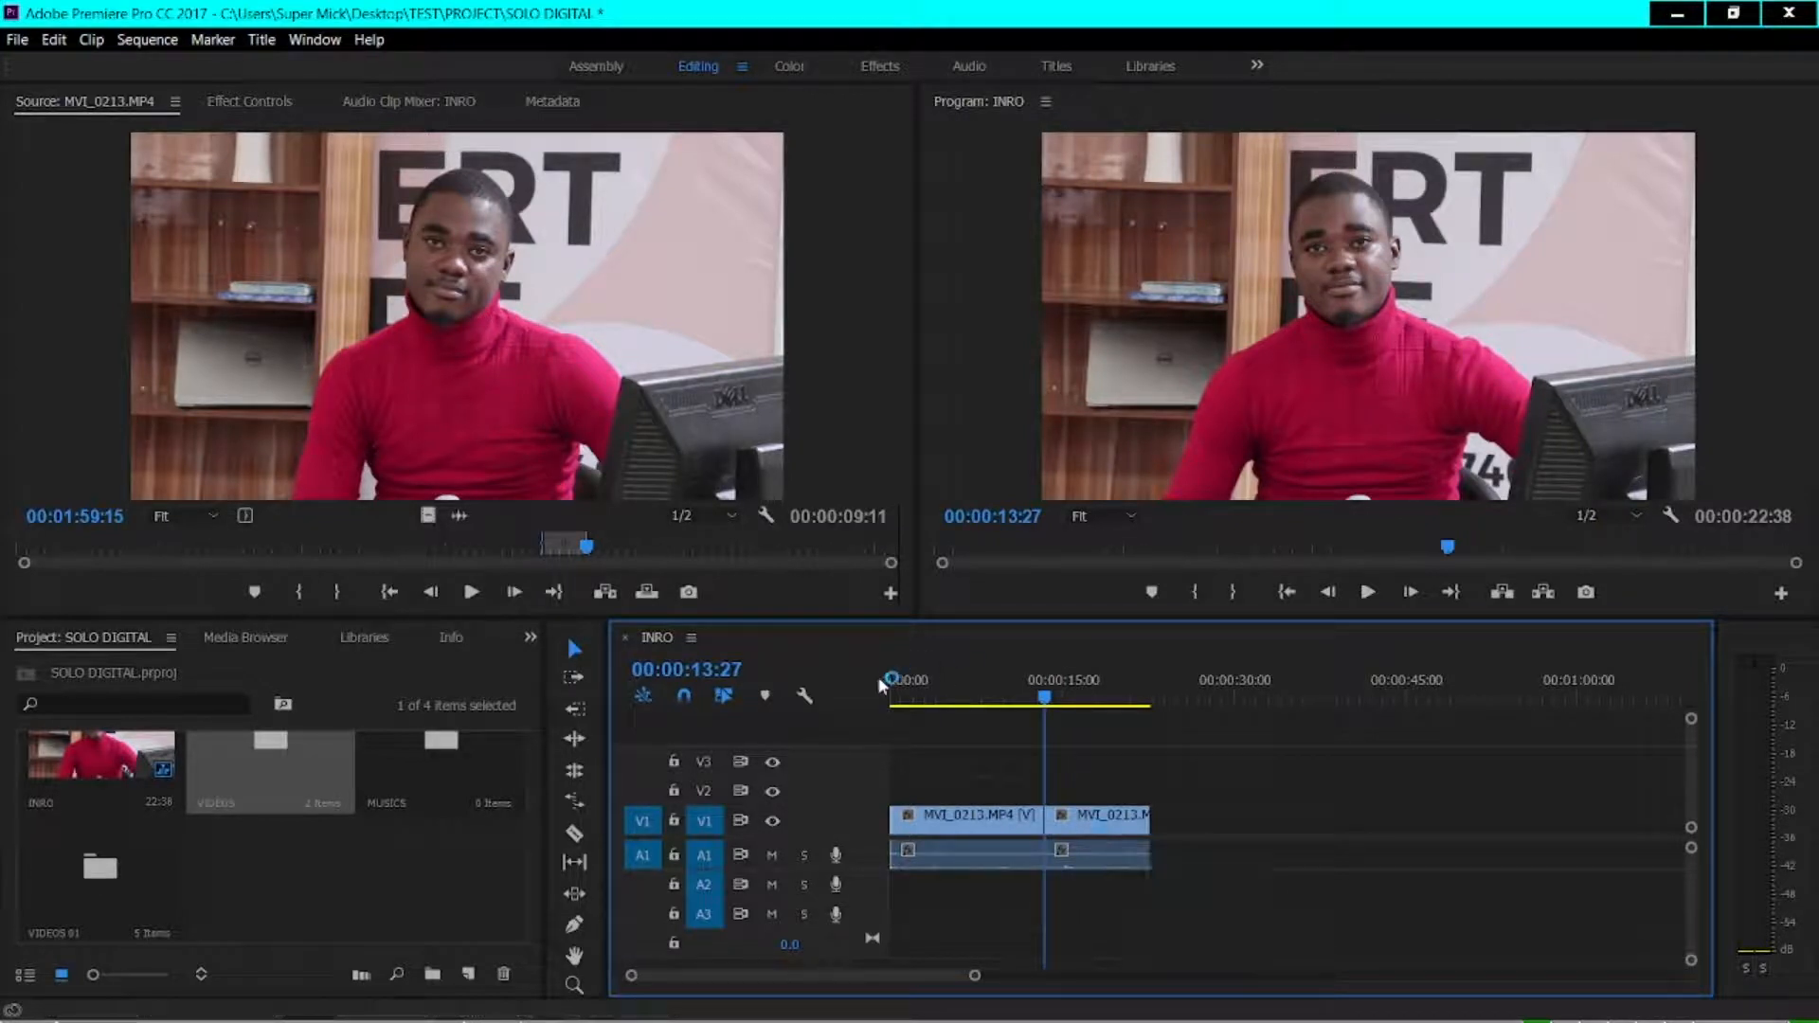
left_click(895, 703)
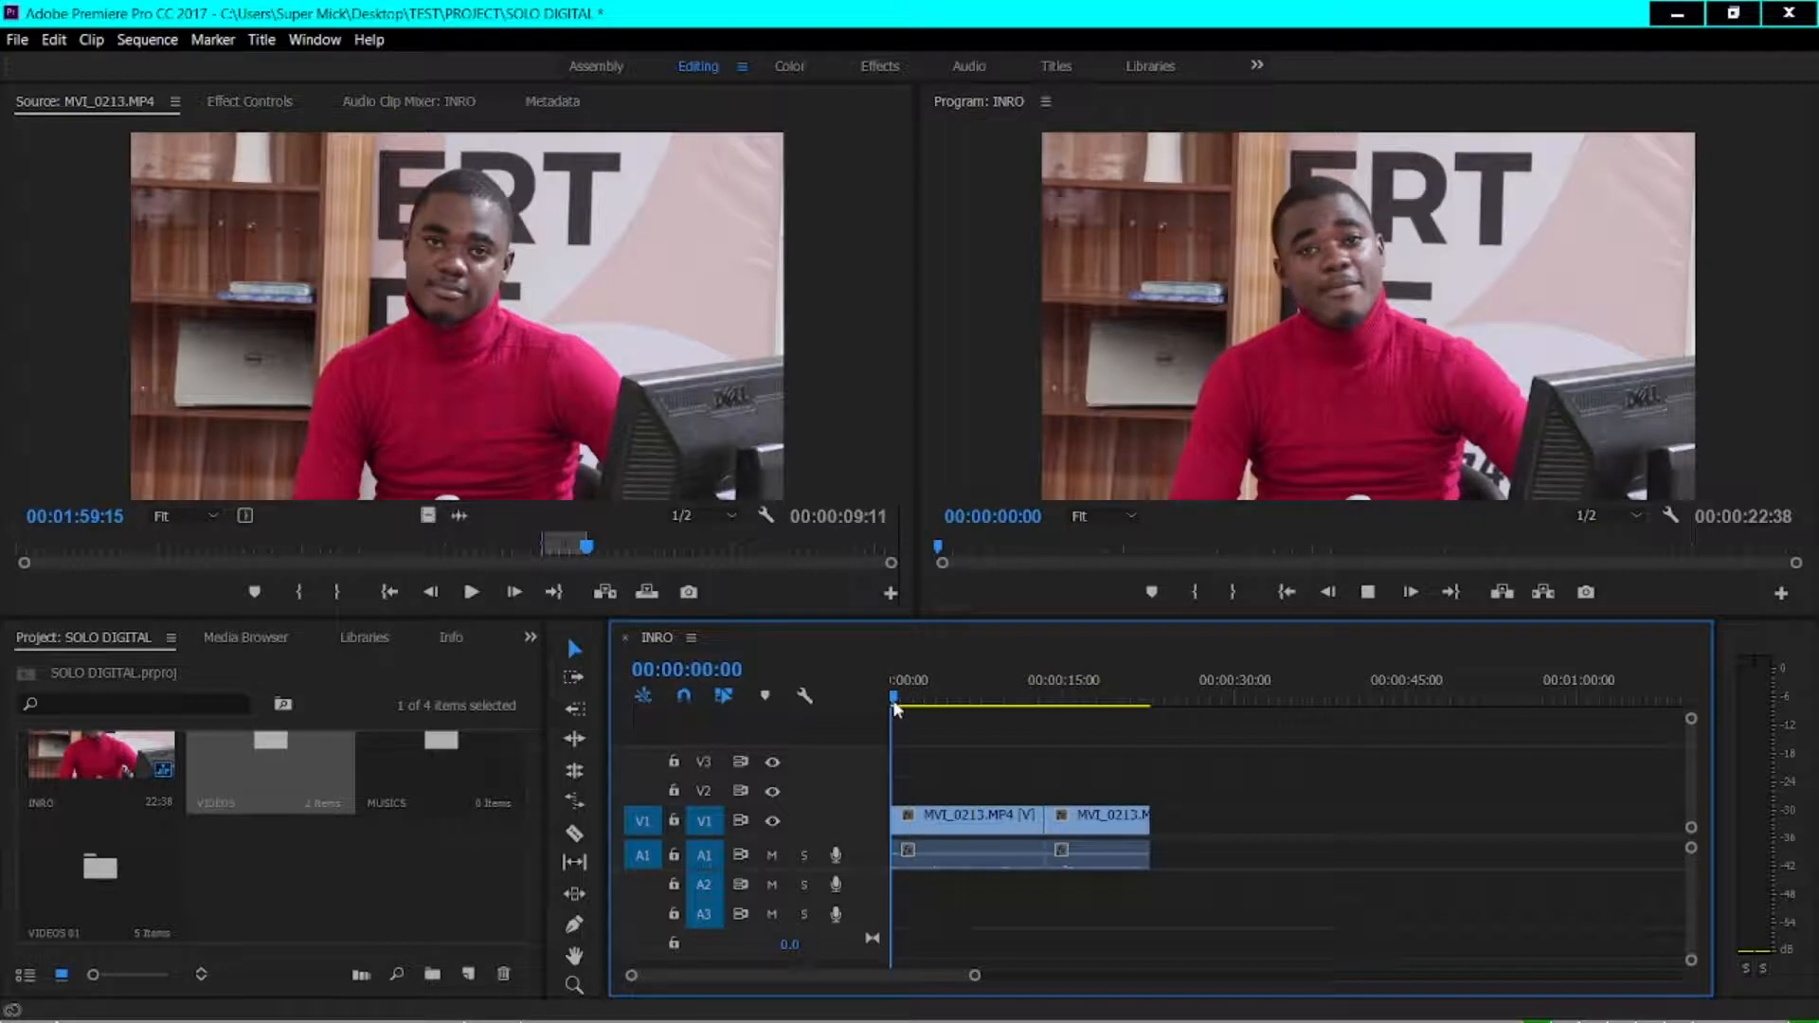
key("space")
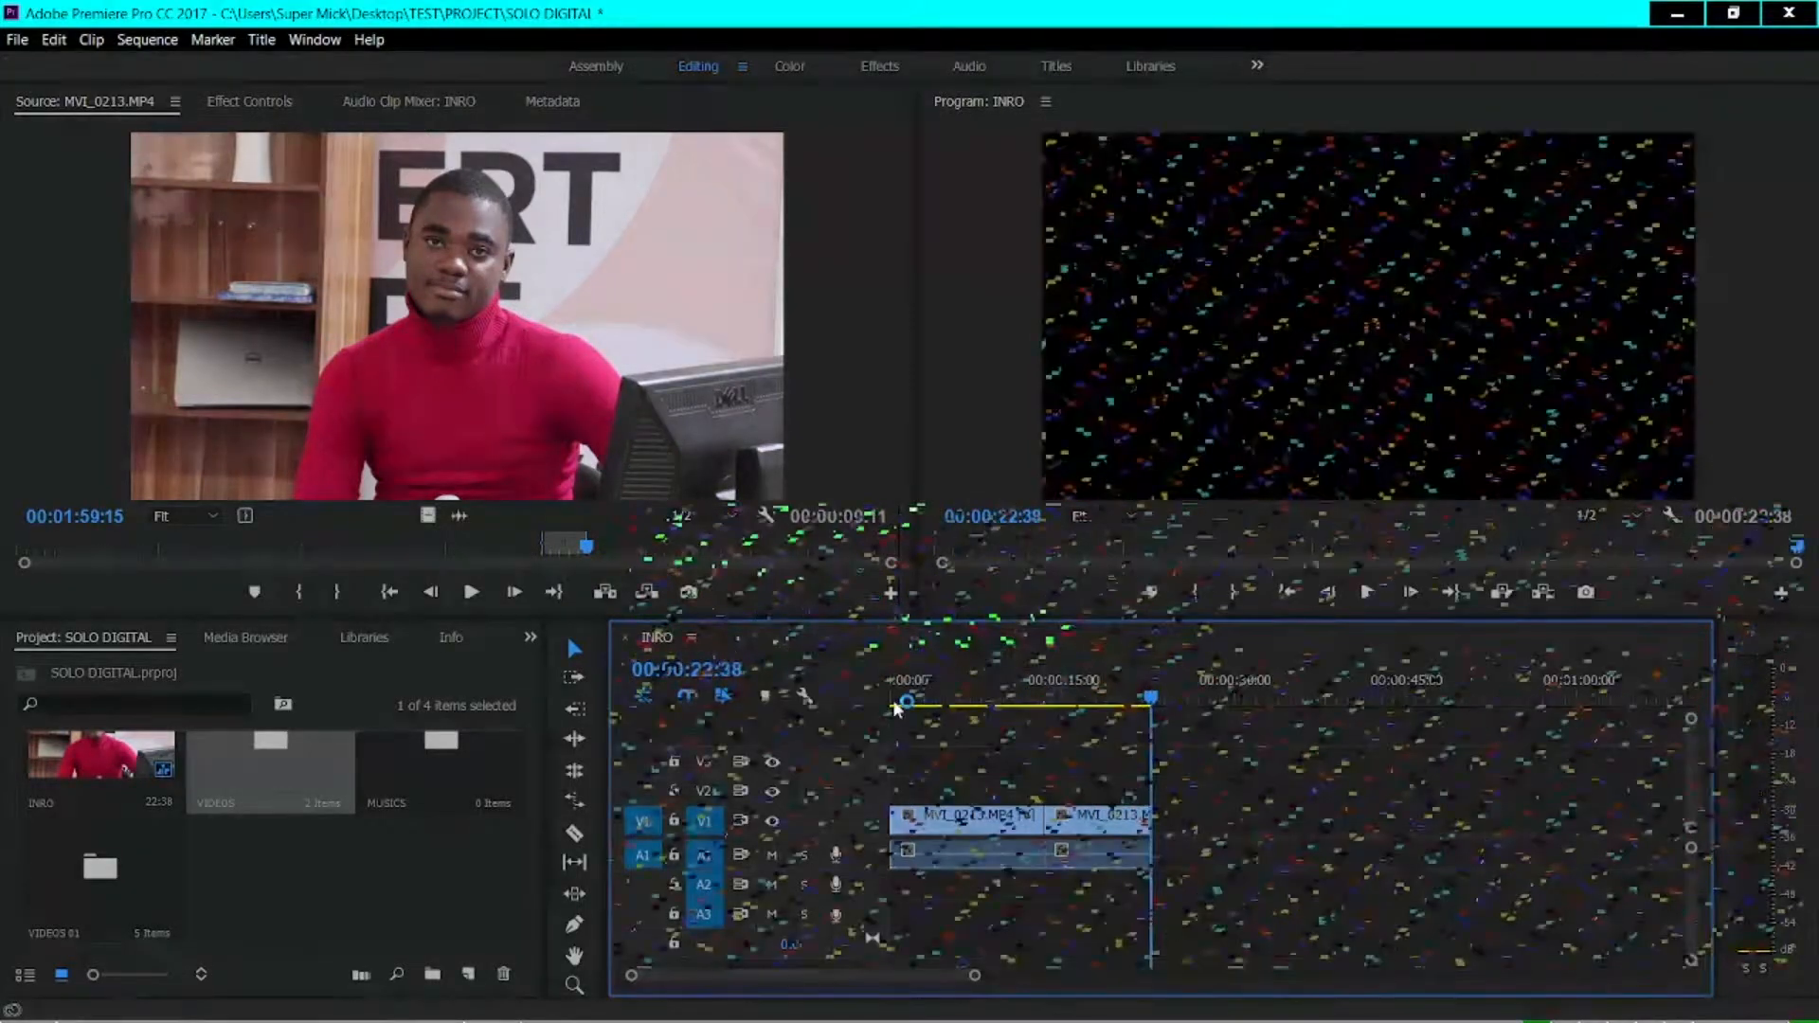
Remove all clips from the INRO sequence and clear both the In and Out points of MVI_0213 in the Source Monitor
left_click(896, 706)
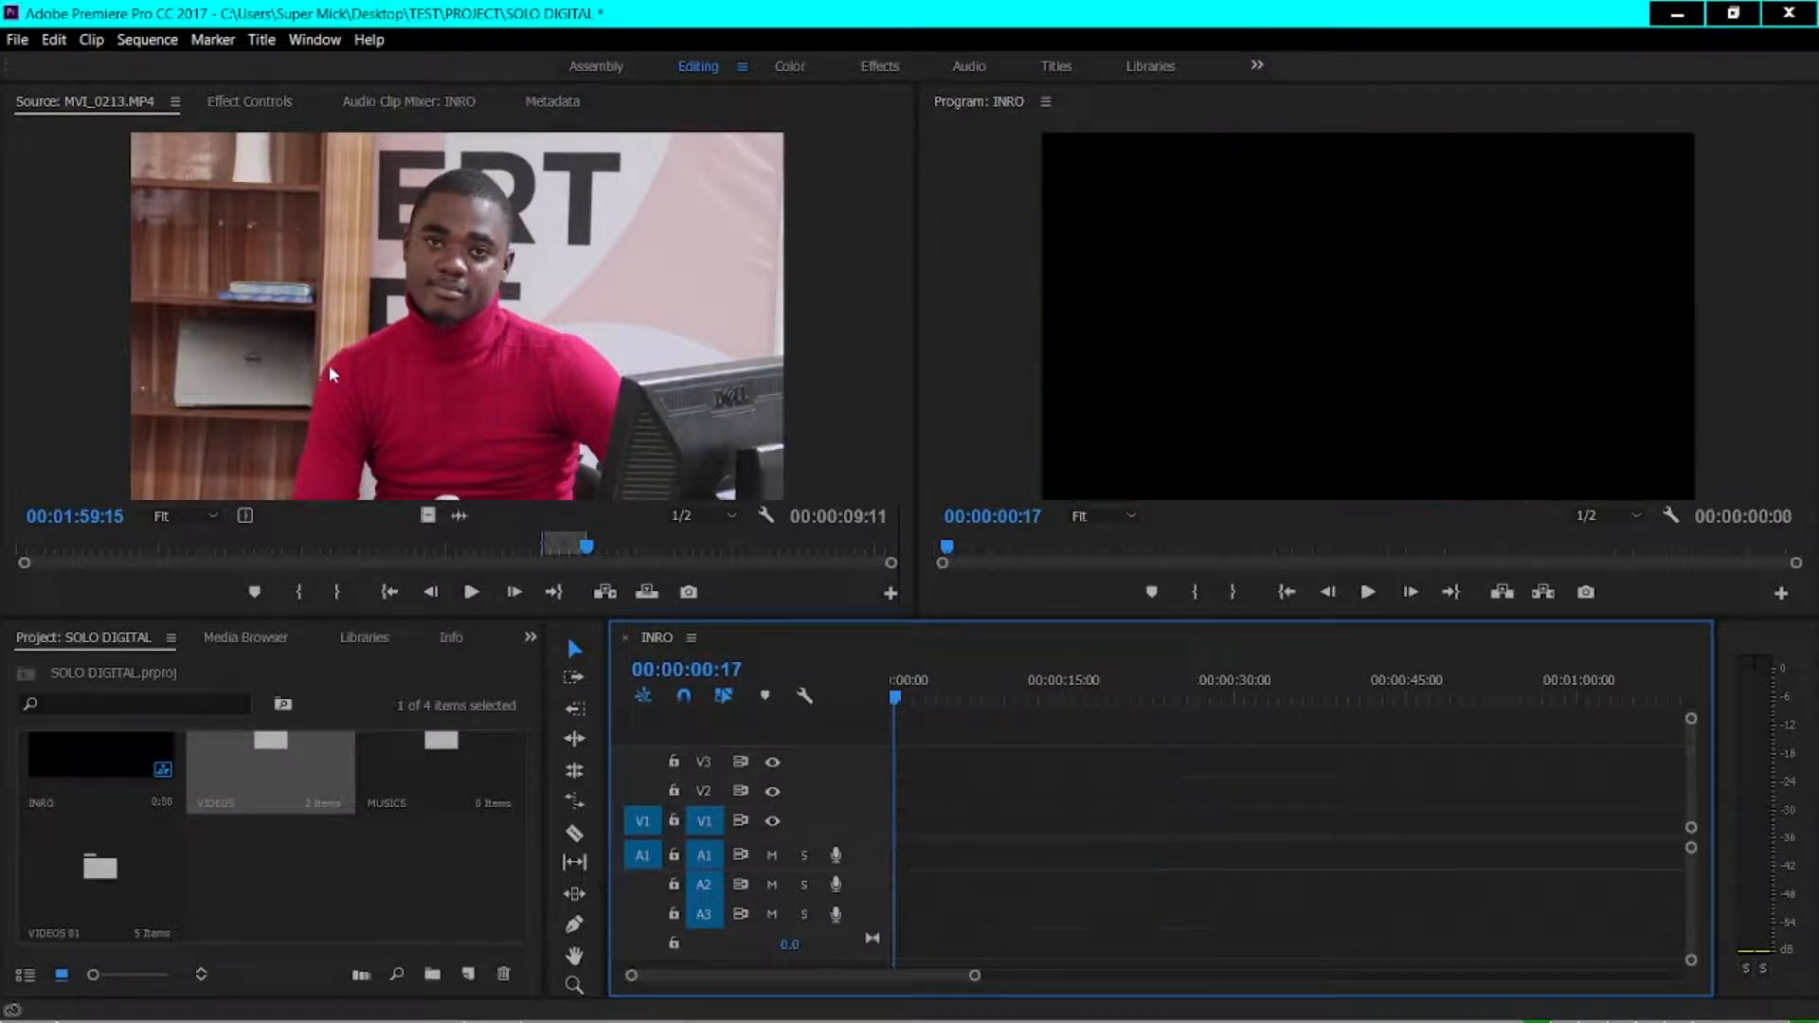
right_click(571, 555)
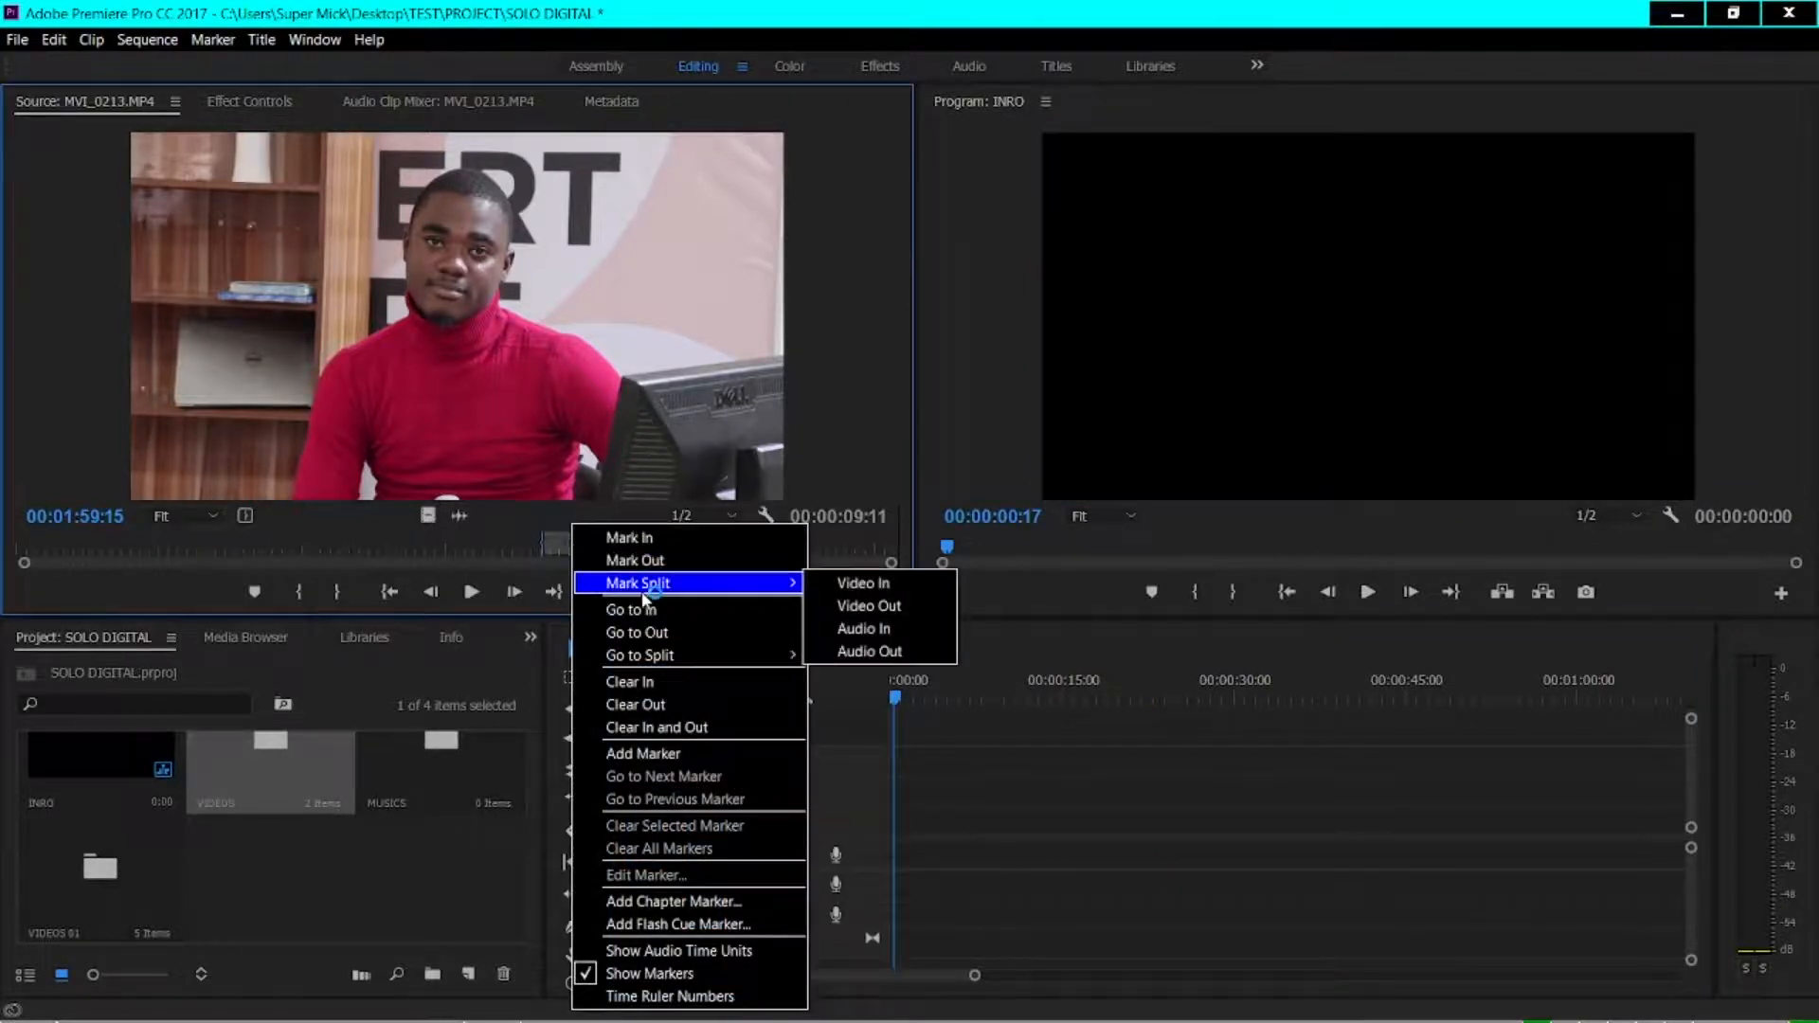
left_click(660, 728)
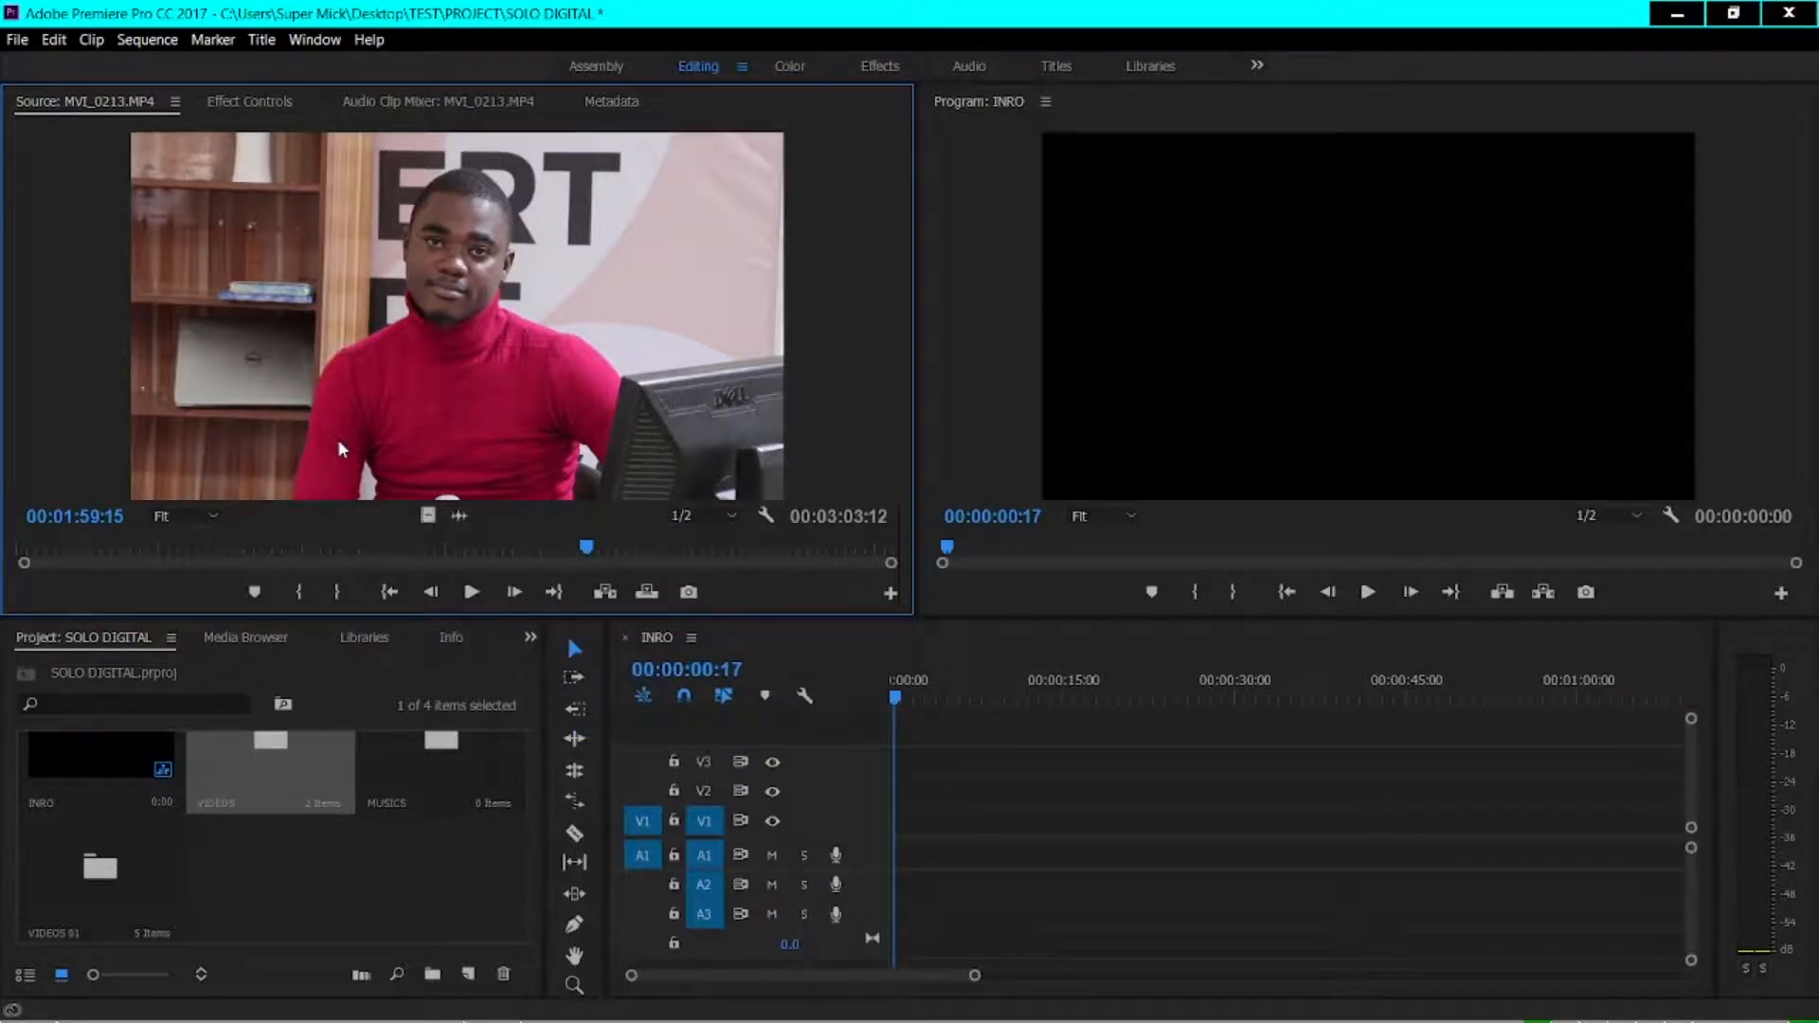
Place the full-length MVI_0213 clip on V1 and A1 at the start of INRO and play its opening seconds
left_click_drag(337, 440, 887, 837)
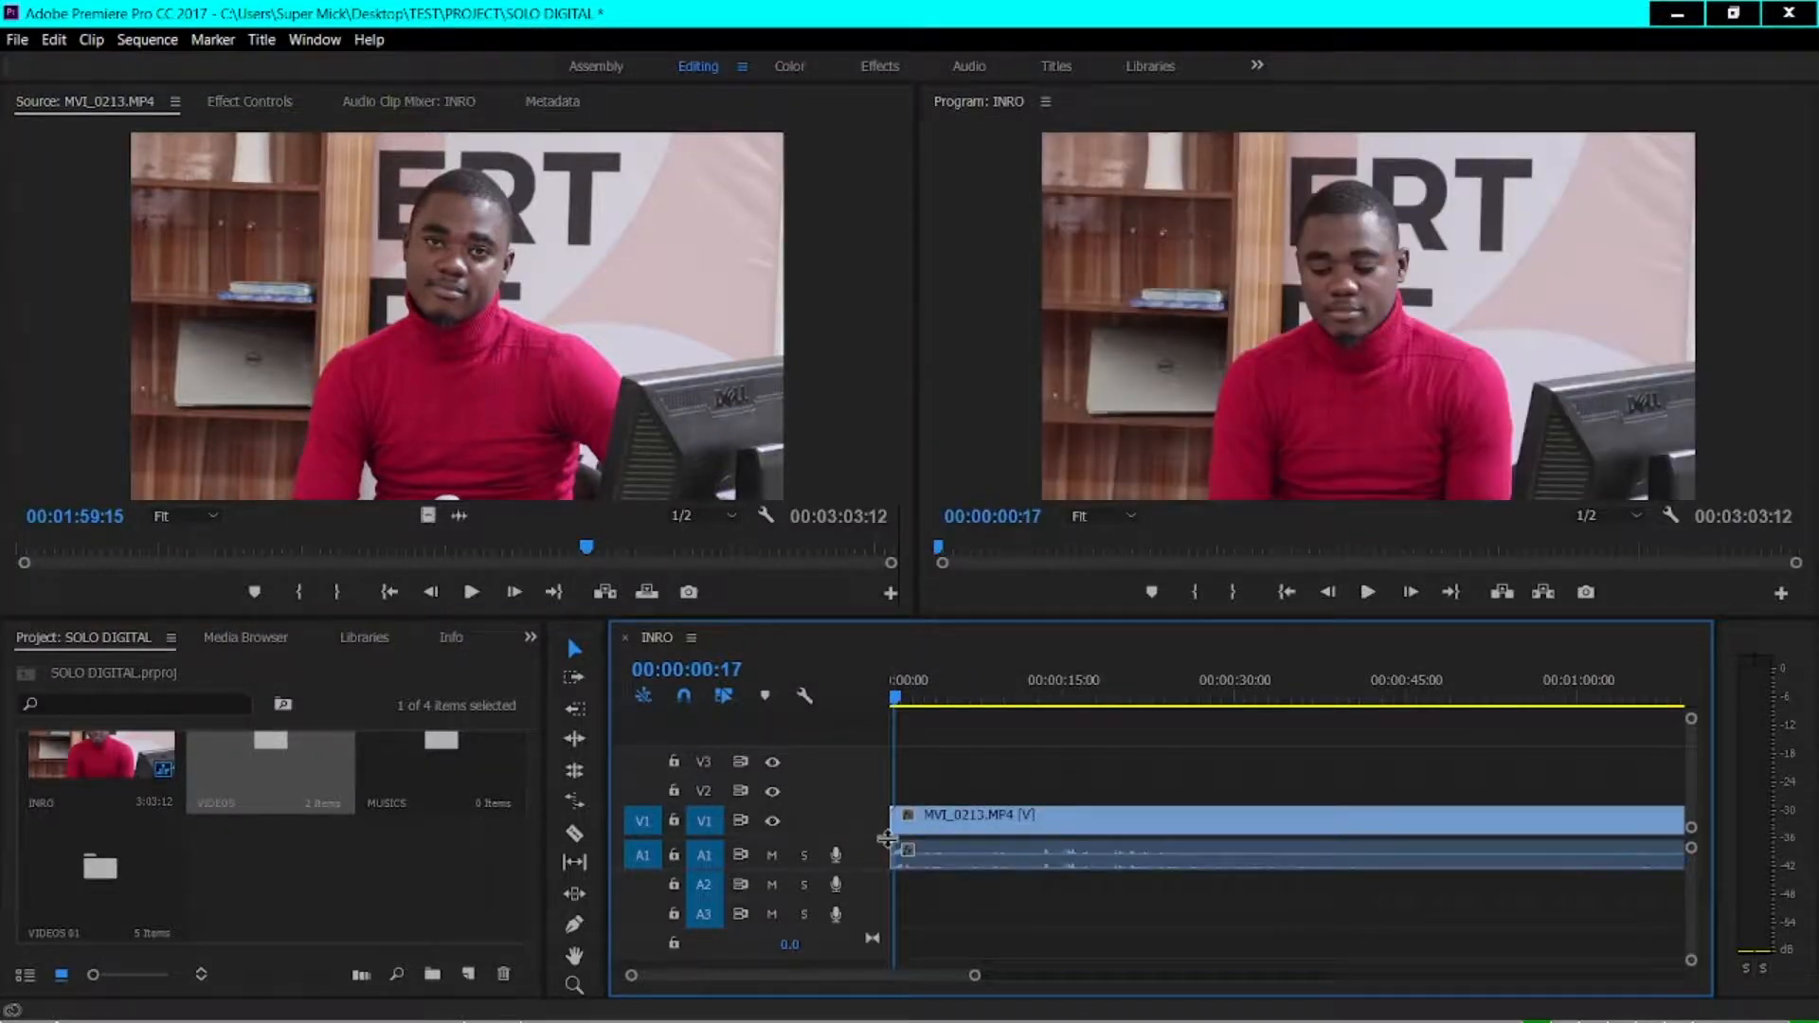
key("space")
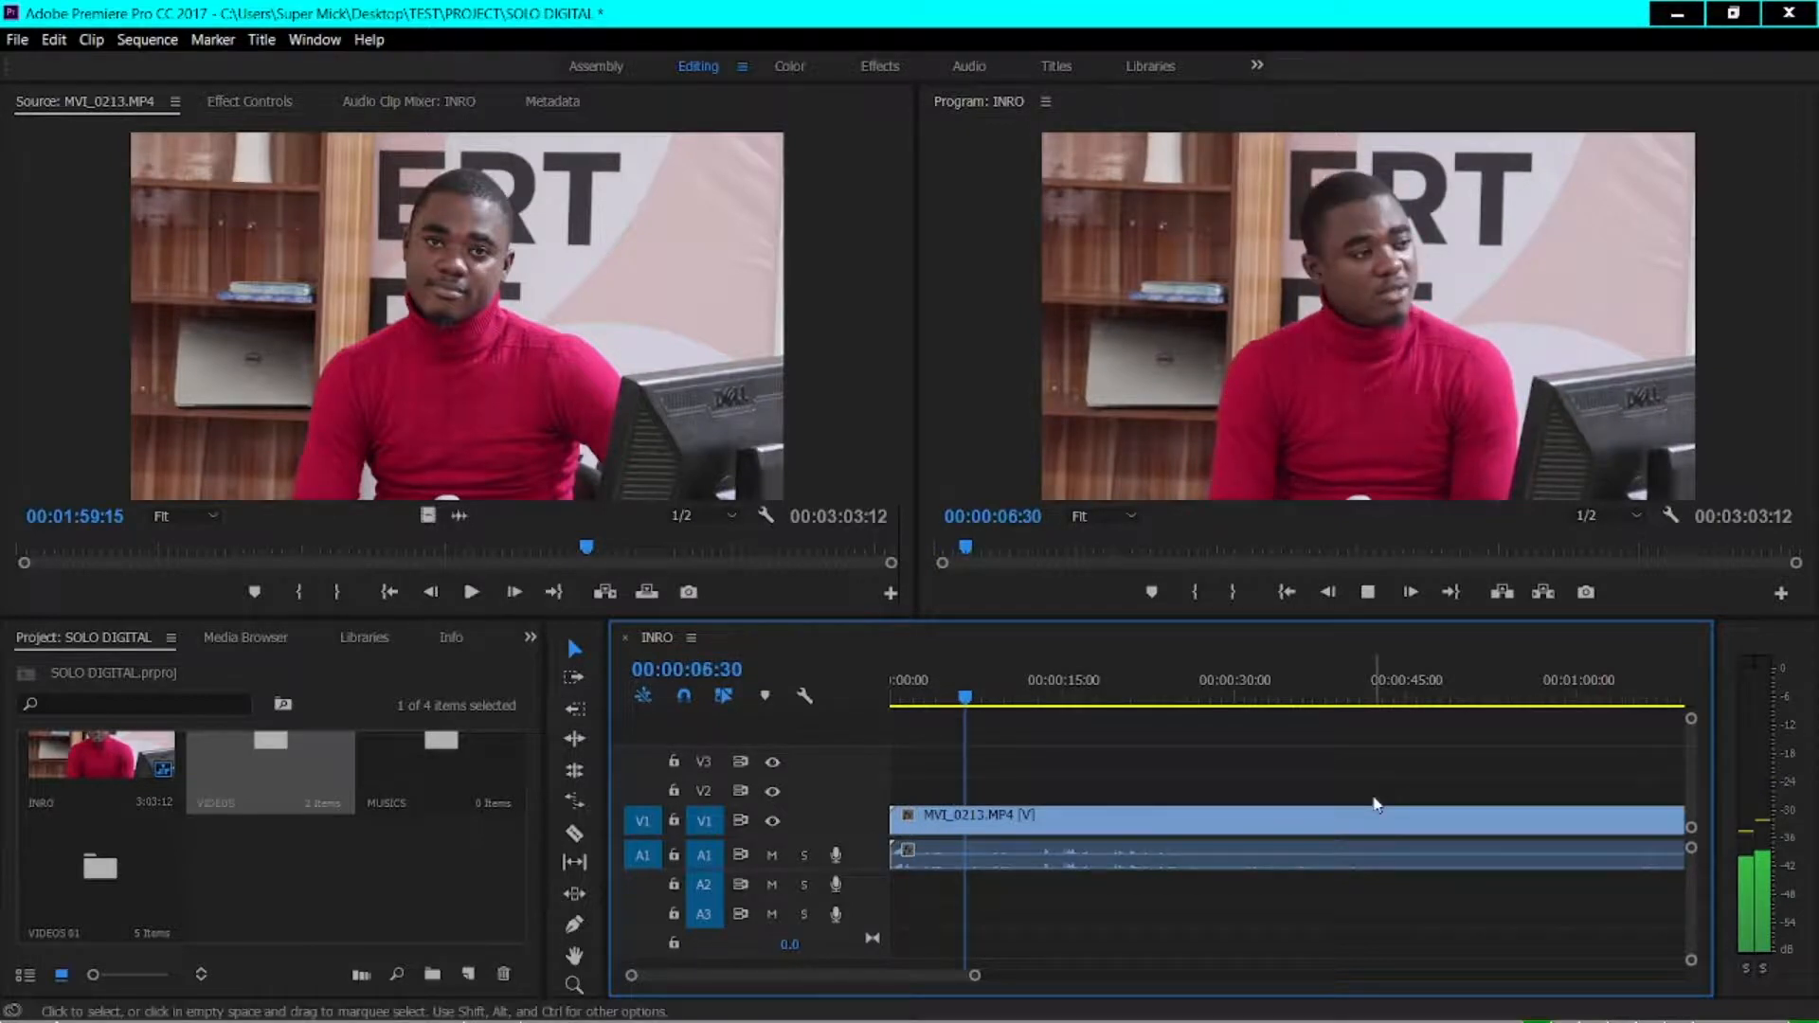
key("space")
Play MVI_0213 in the INRO timeline from 00:00:44:29 and position the playhead at 00:00:55:22
key("minus")
key("minus")
key("minus")
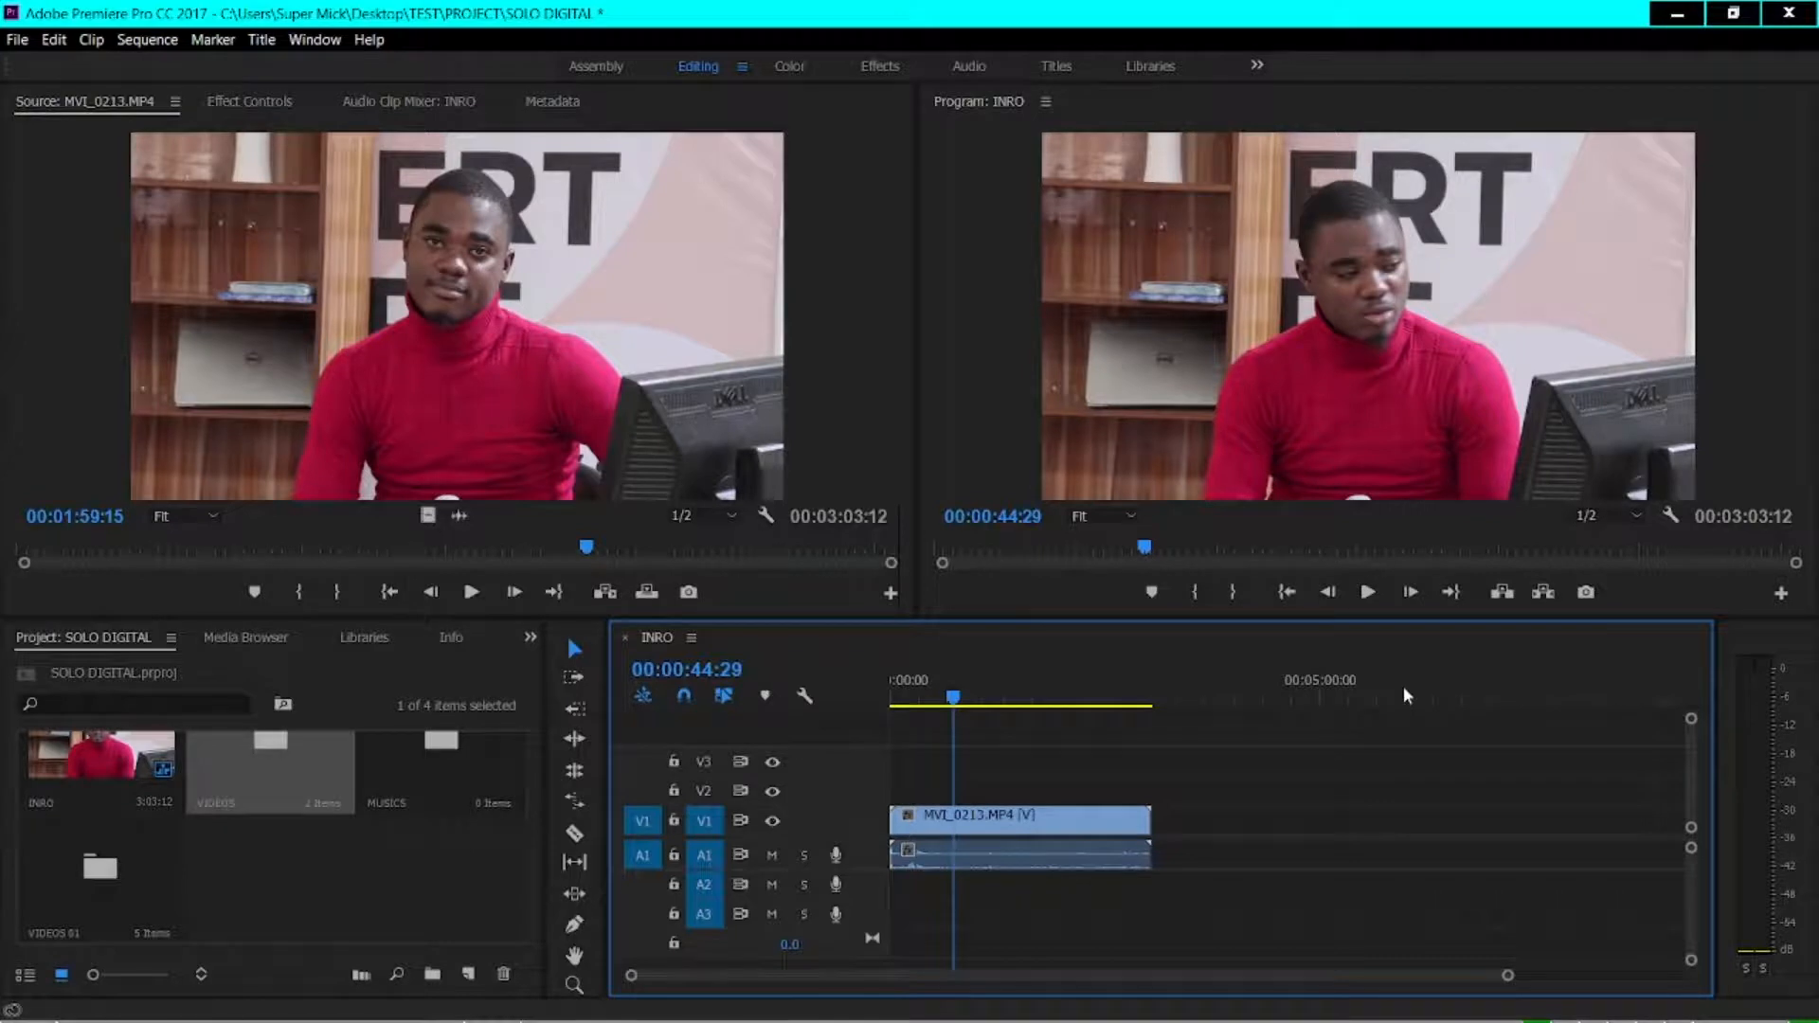
key("space")
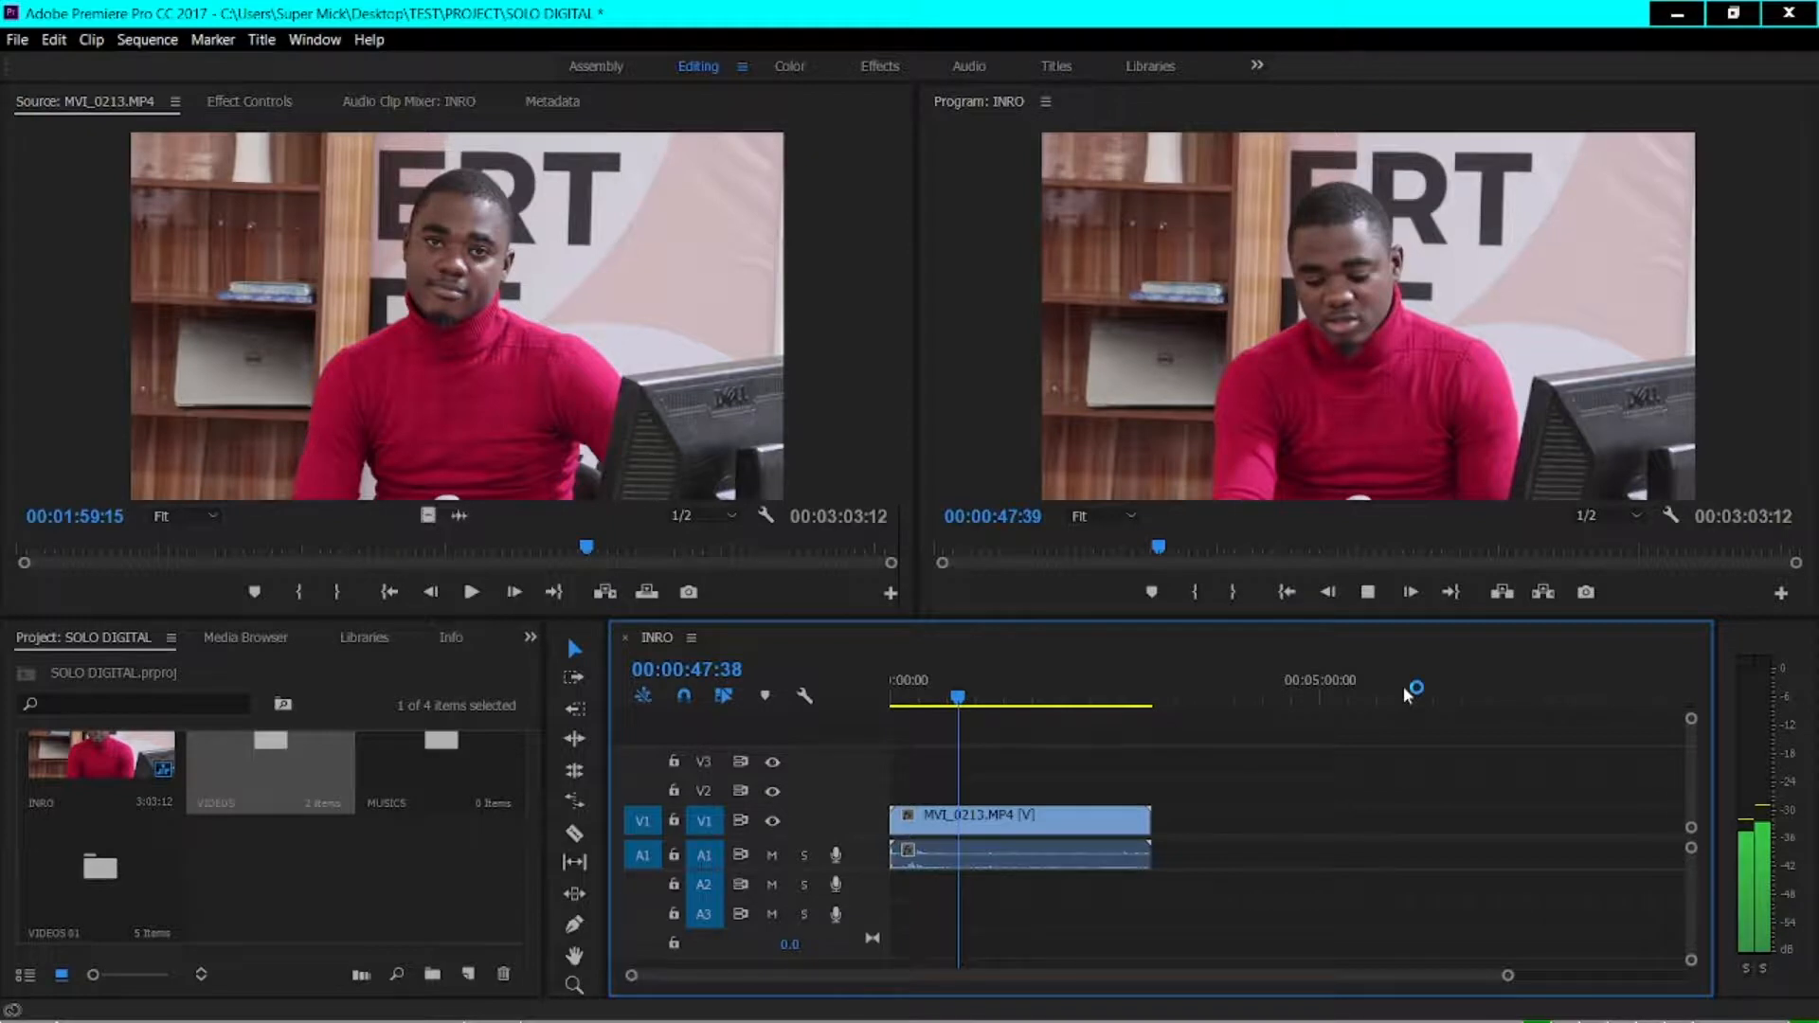
key("space")
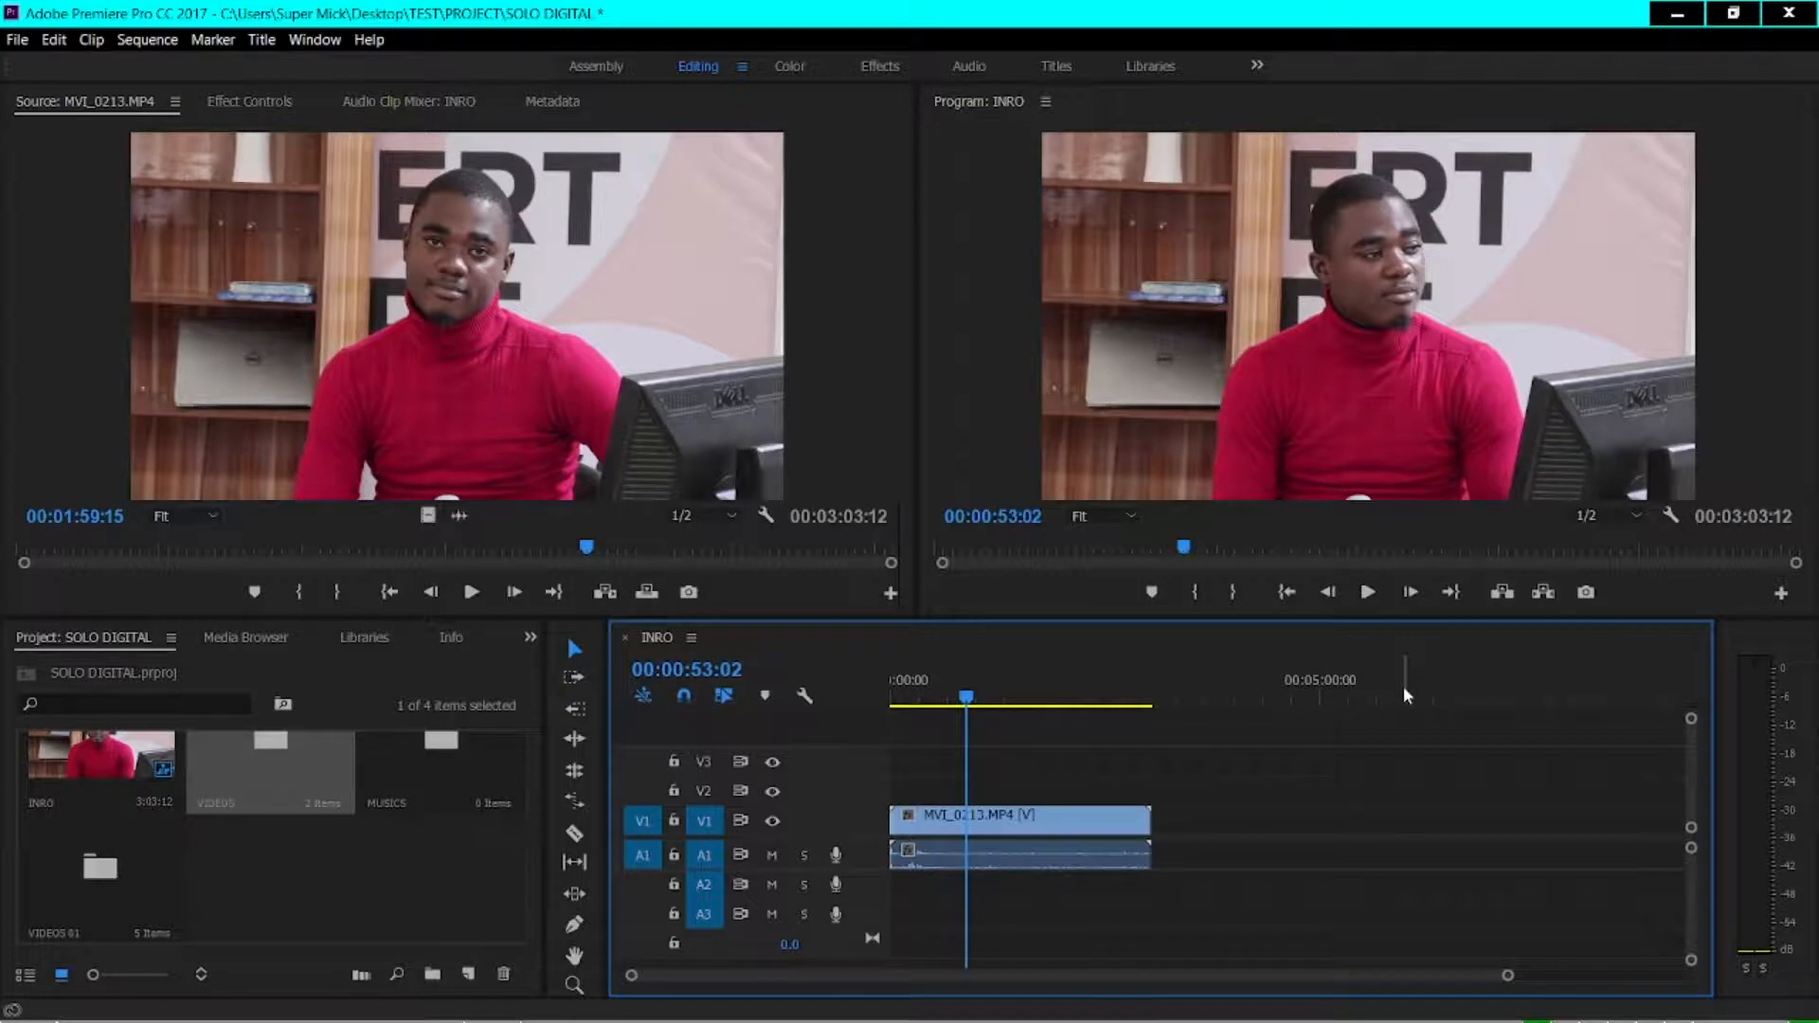
key("space")
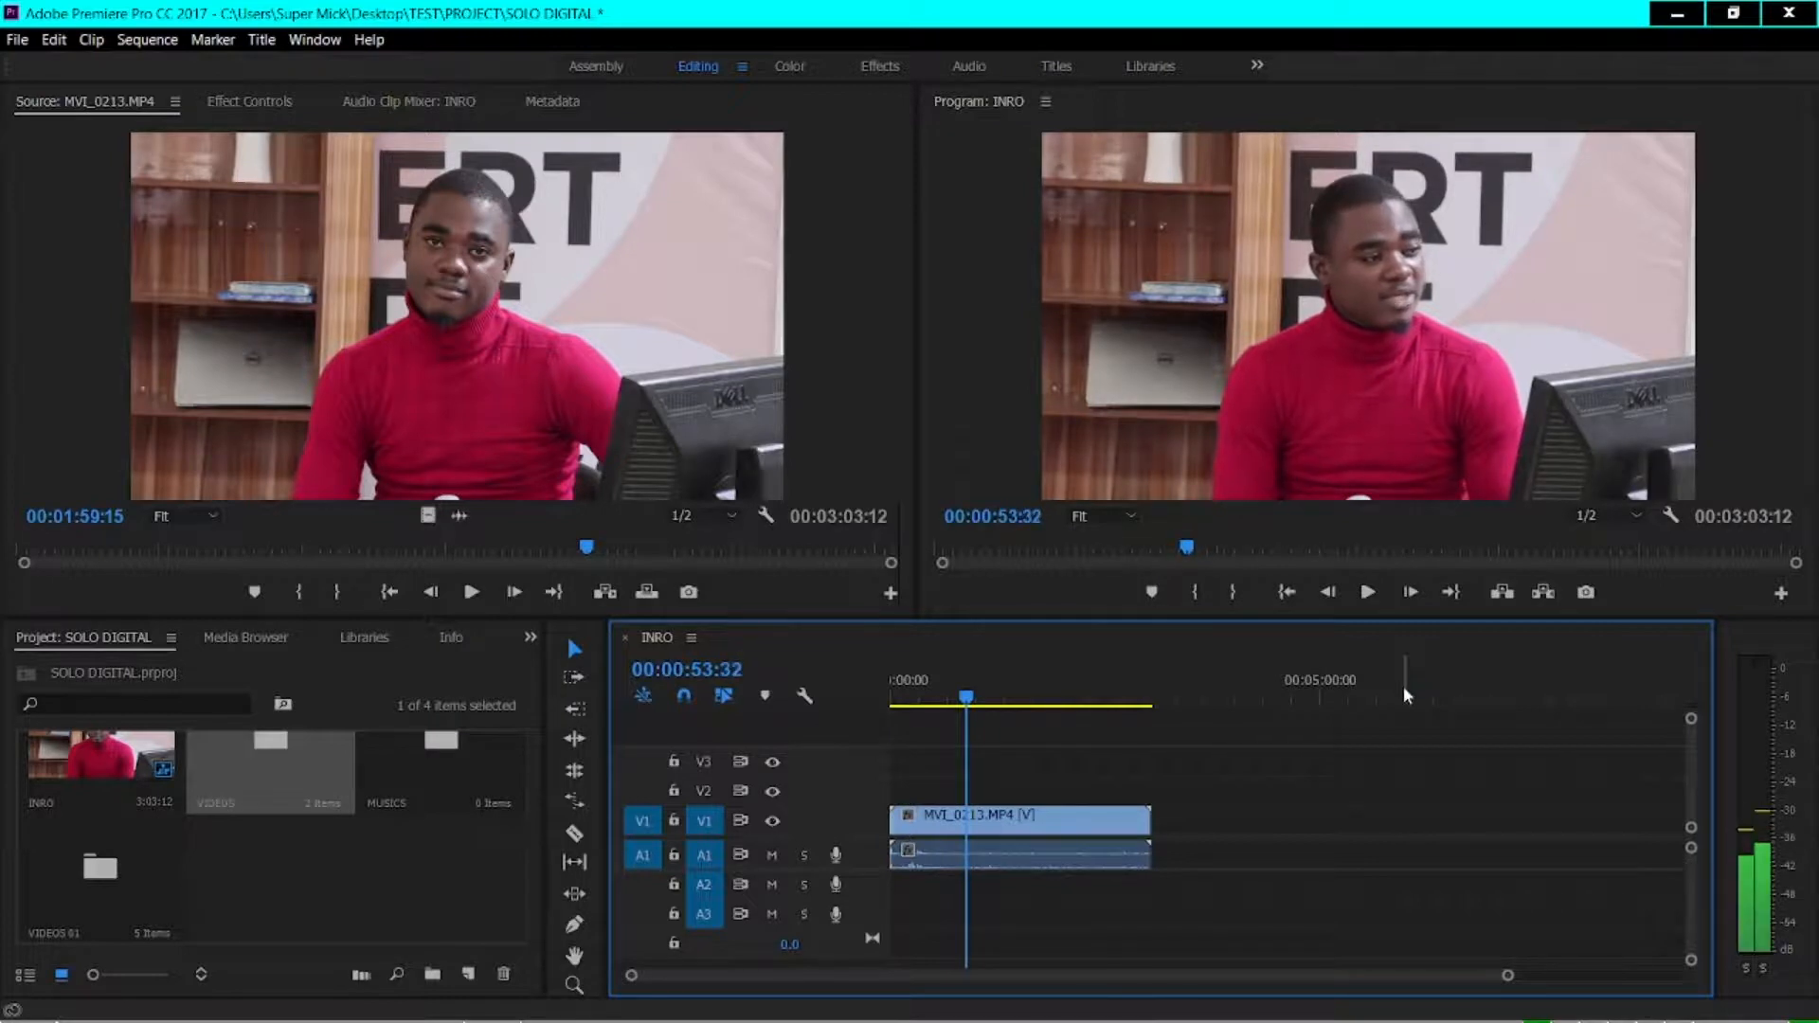
key("Right")
key("Right")
key("Right")
key("Right")
key("Right")
key("Right")
key("Right")
key("Right")
key("Right")
key("Right")
key("Right")
key("Right")
key("Right")
key("Right")
key("Right")
key("Right")
key("Right")
key("Right")
key("Right")
key("Right")
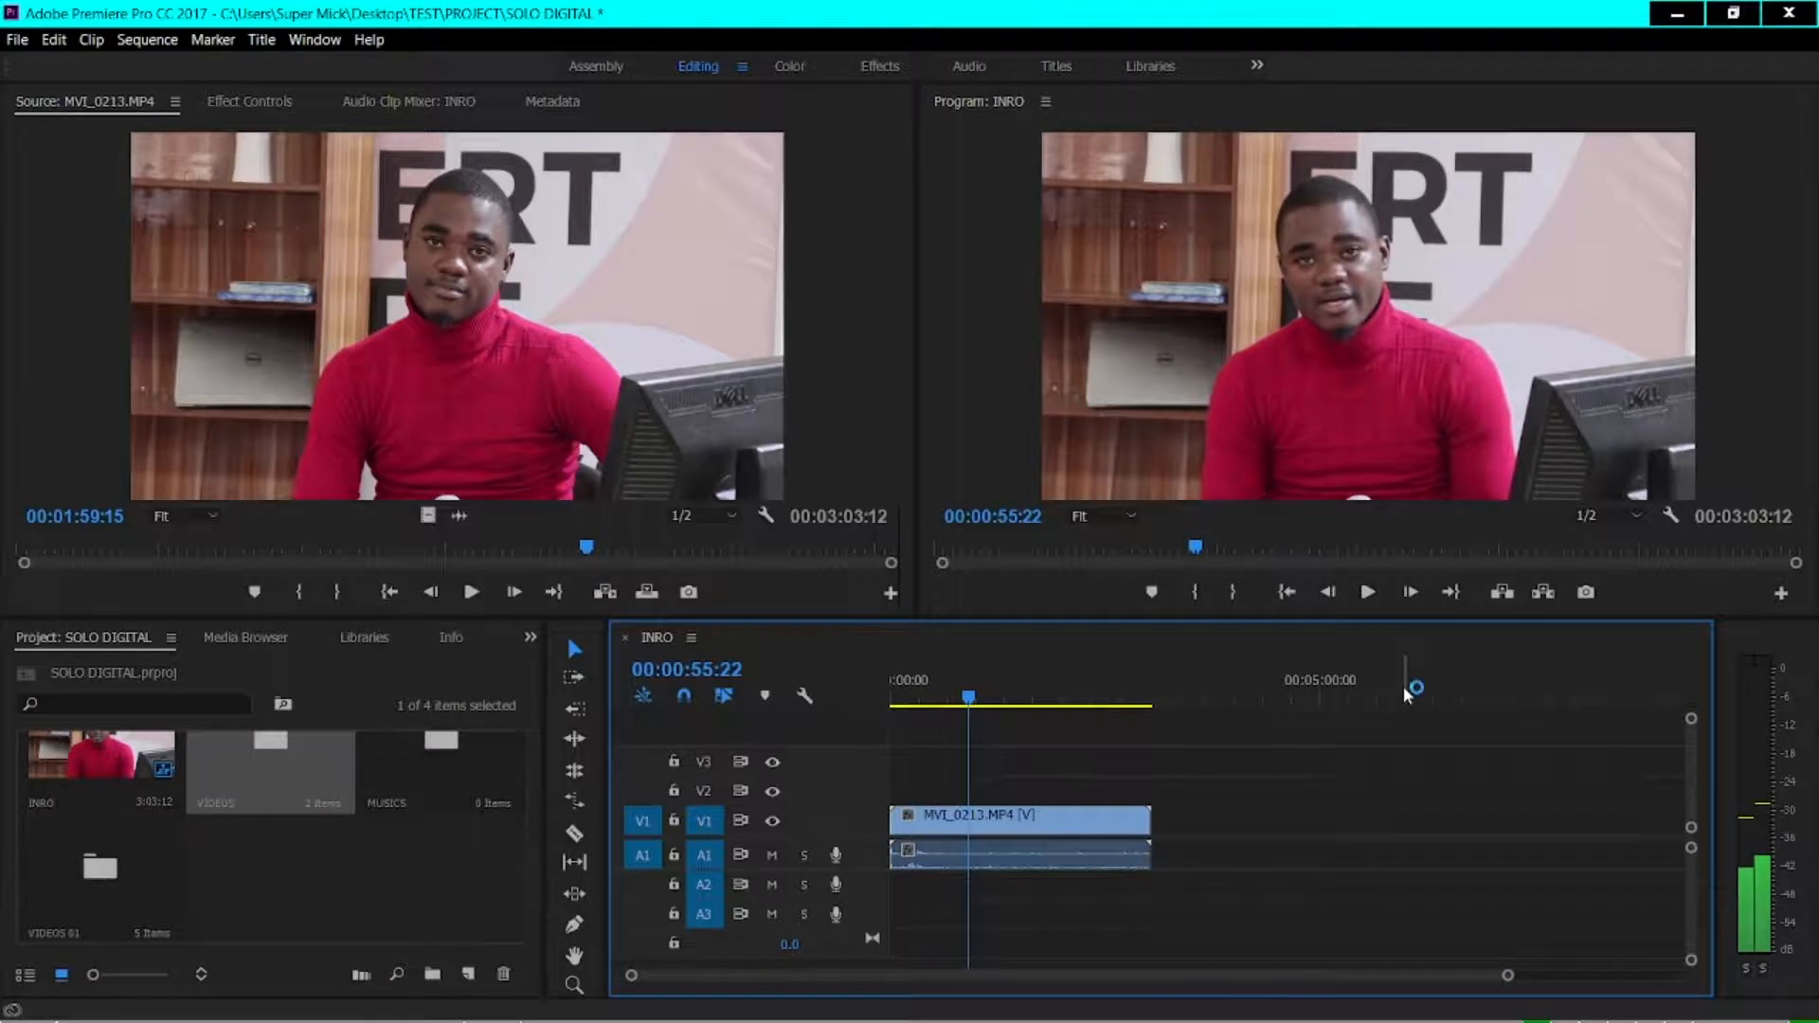
Split the MVI_0213 clip at the playhead and delete the part before the cut, leaving the gap
left_click(1112, 824)
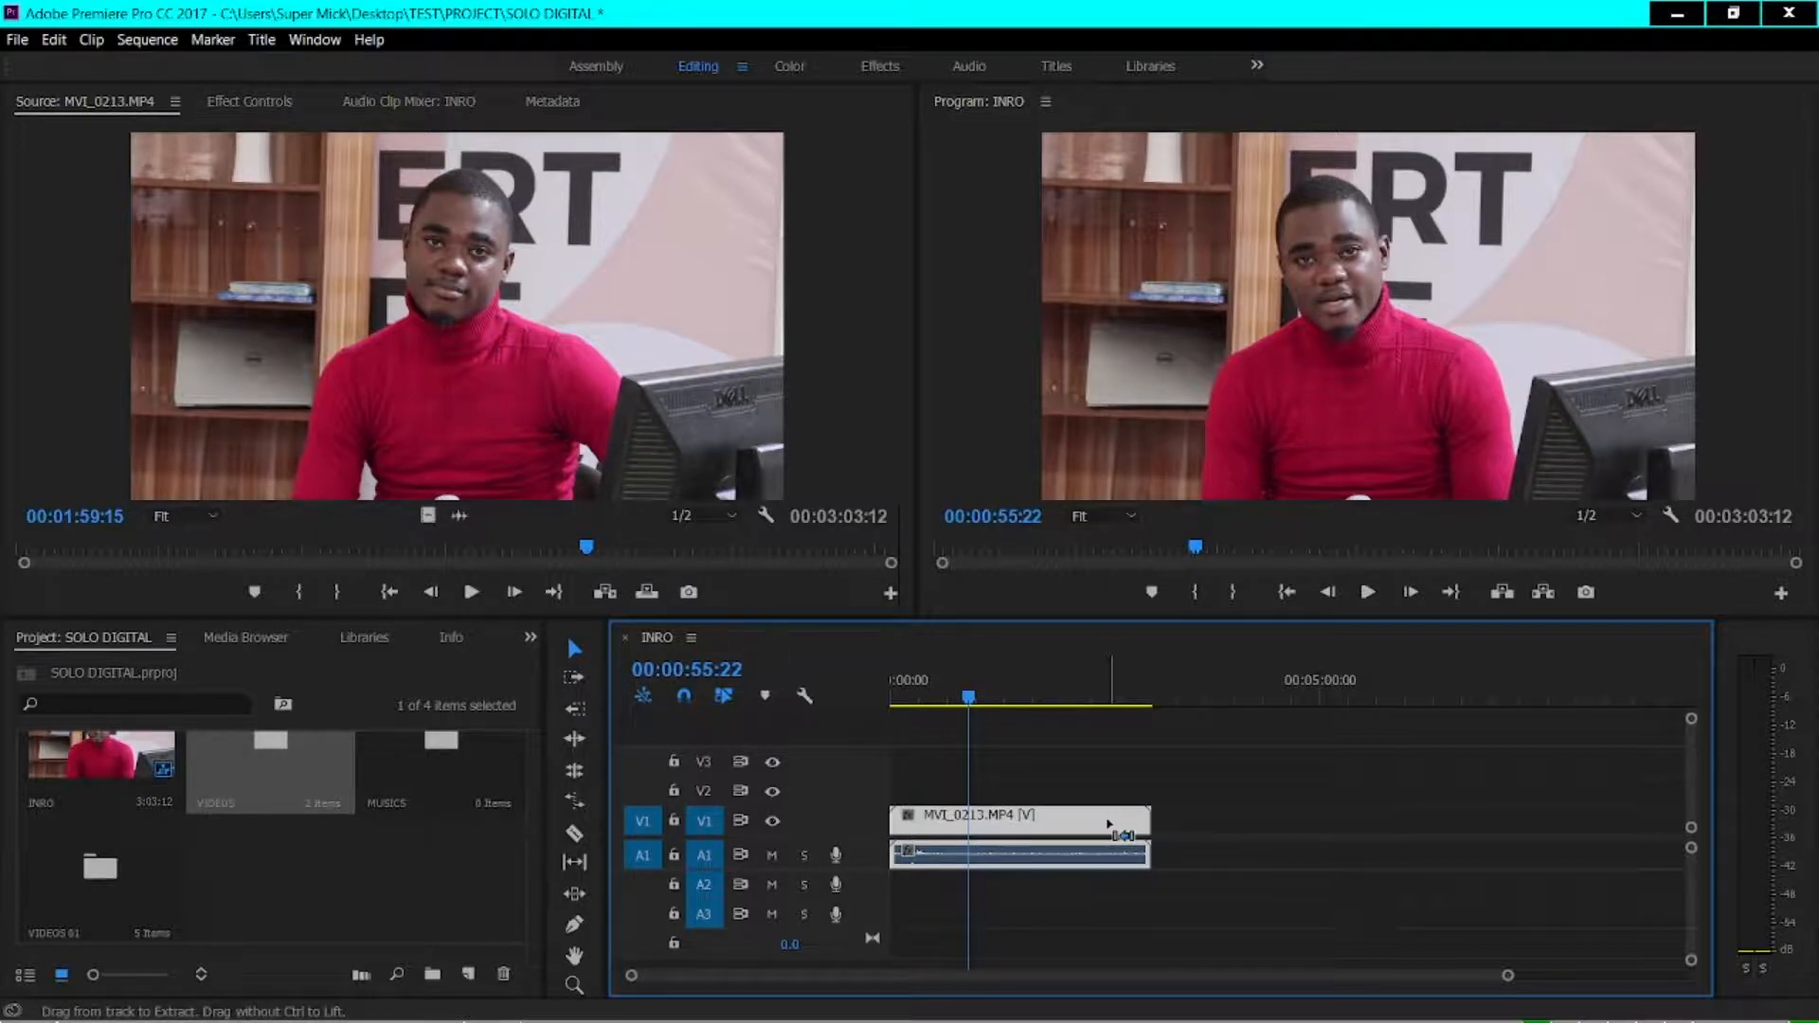
key("ctrl+k")
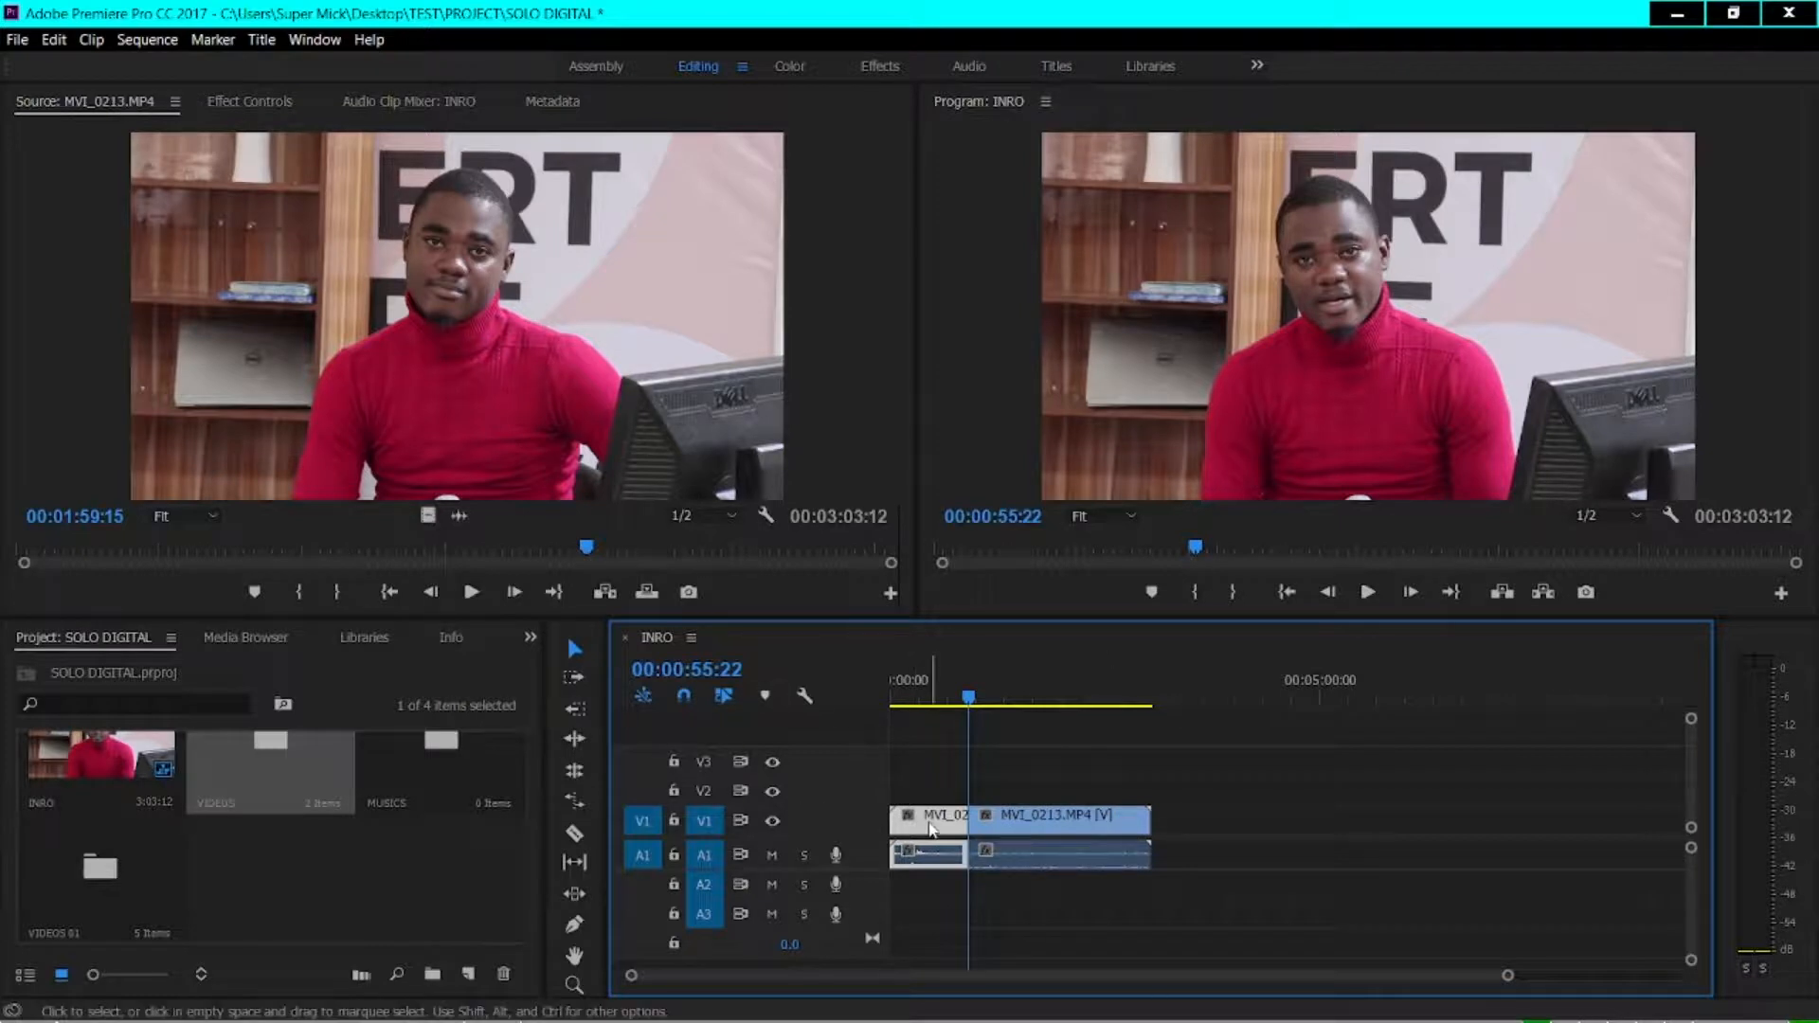
key("Delete")
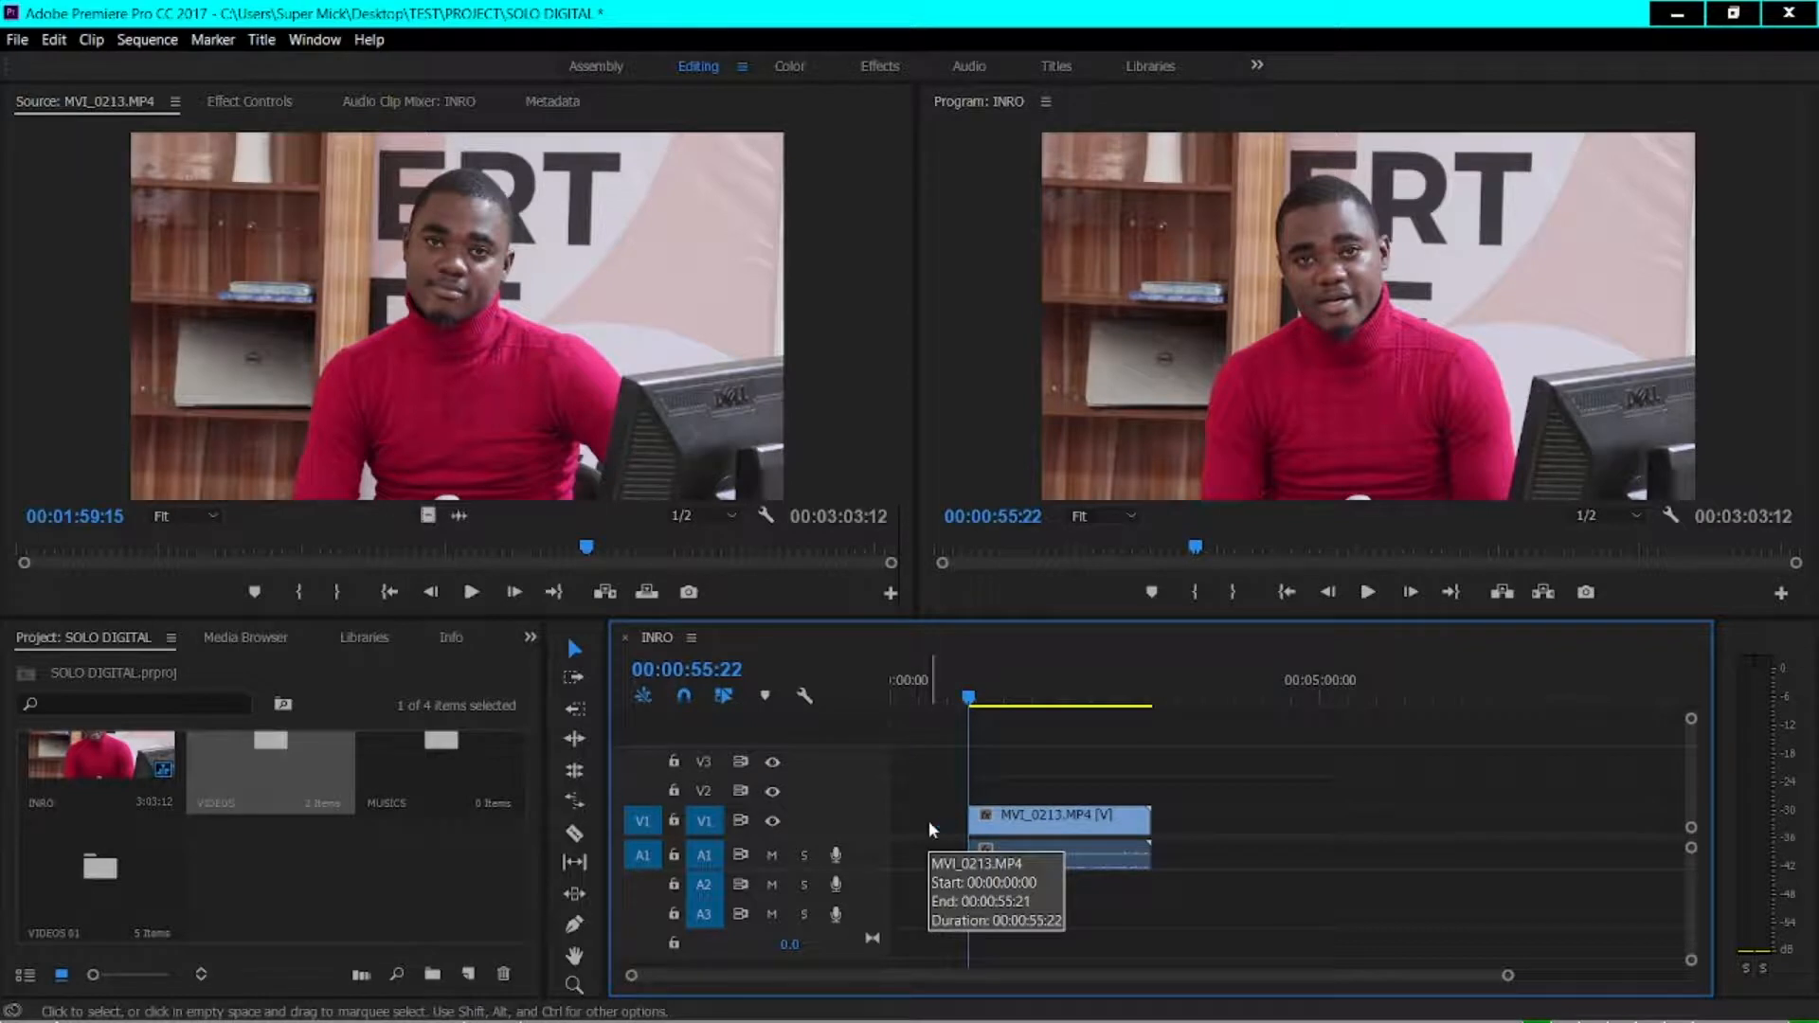
Play the remaining MVI_0213 clip up to 00:01:04:39 and split its video and audio there
key("space")
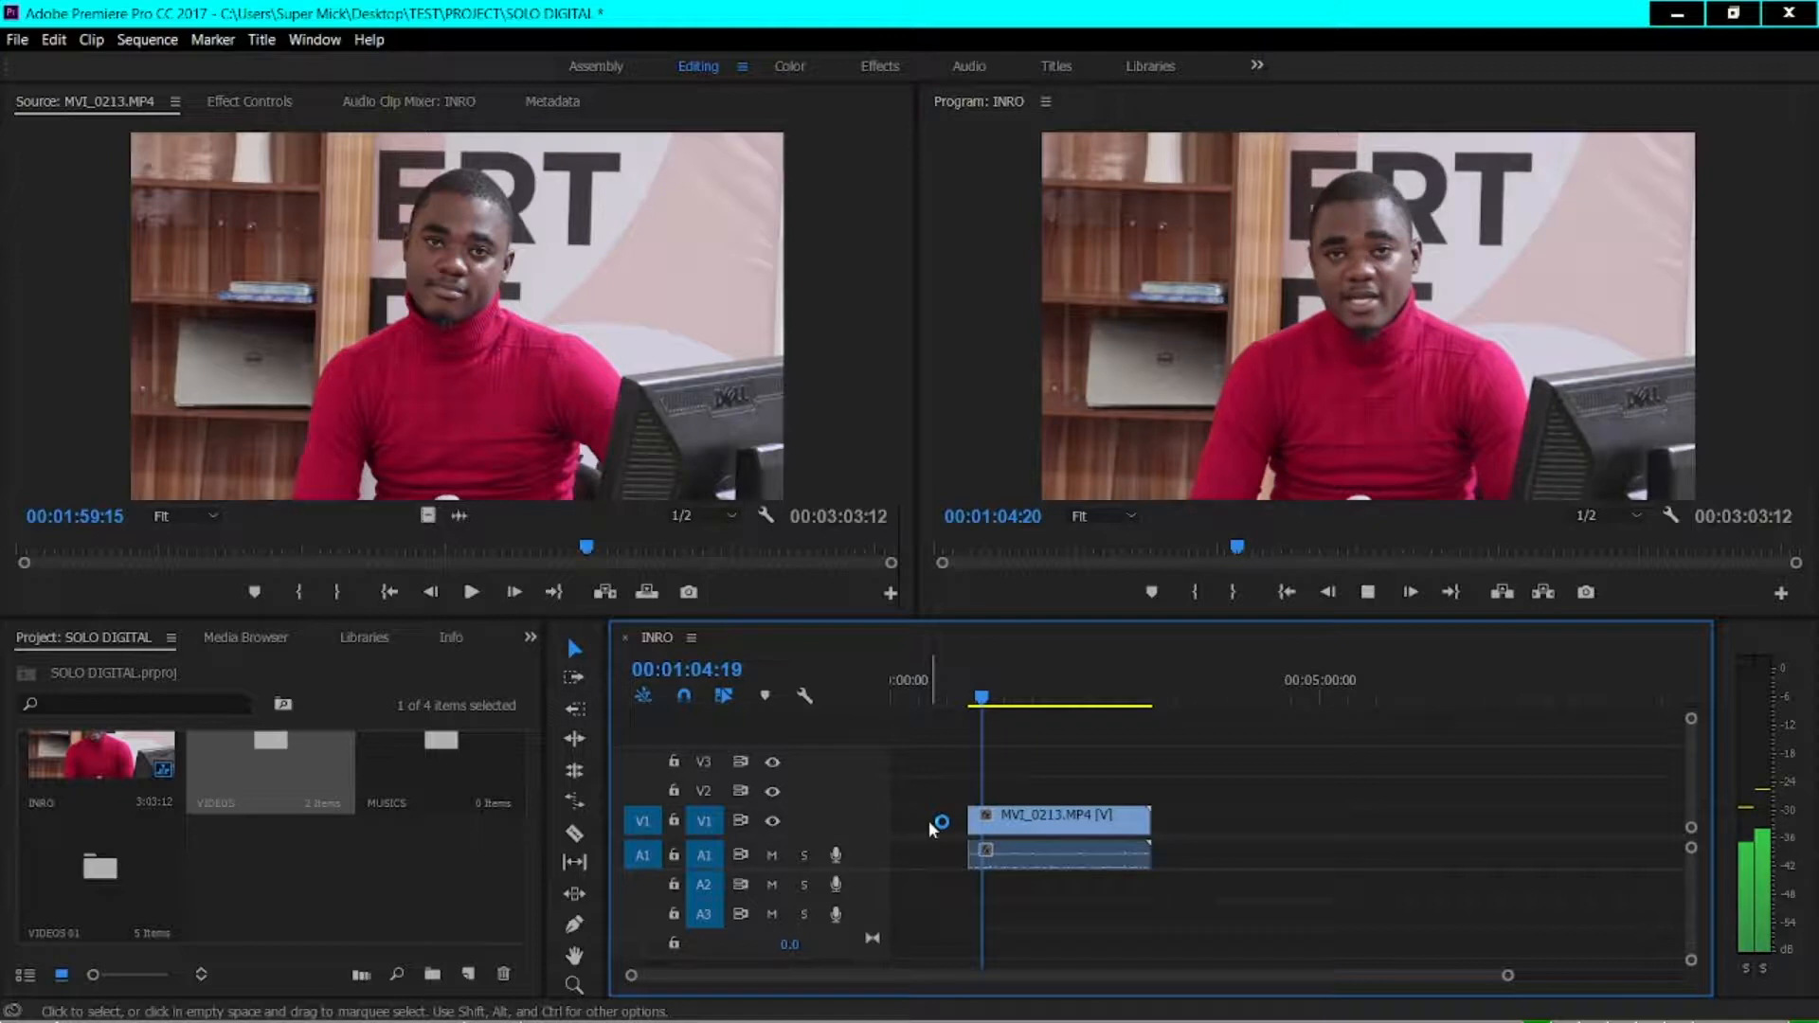
key("space")
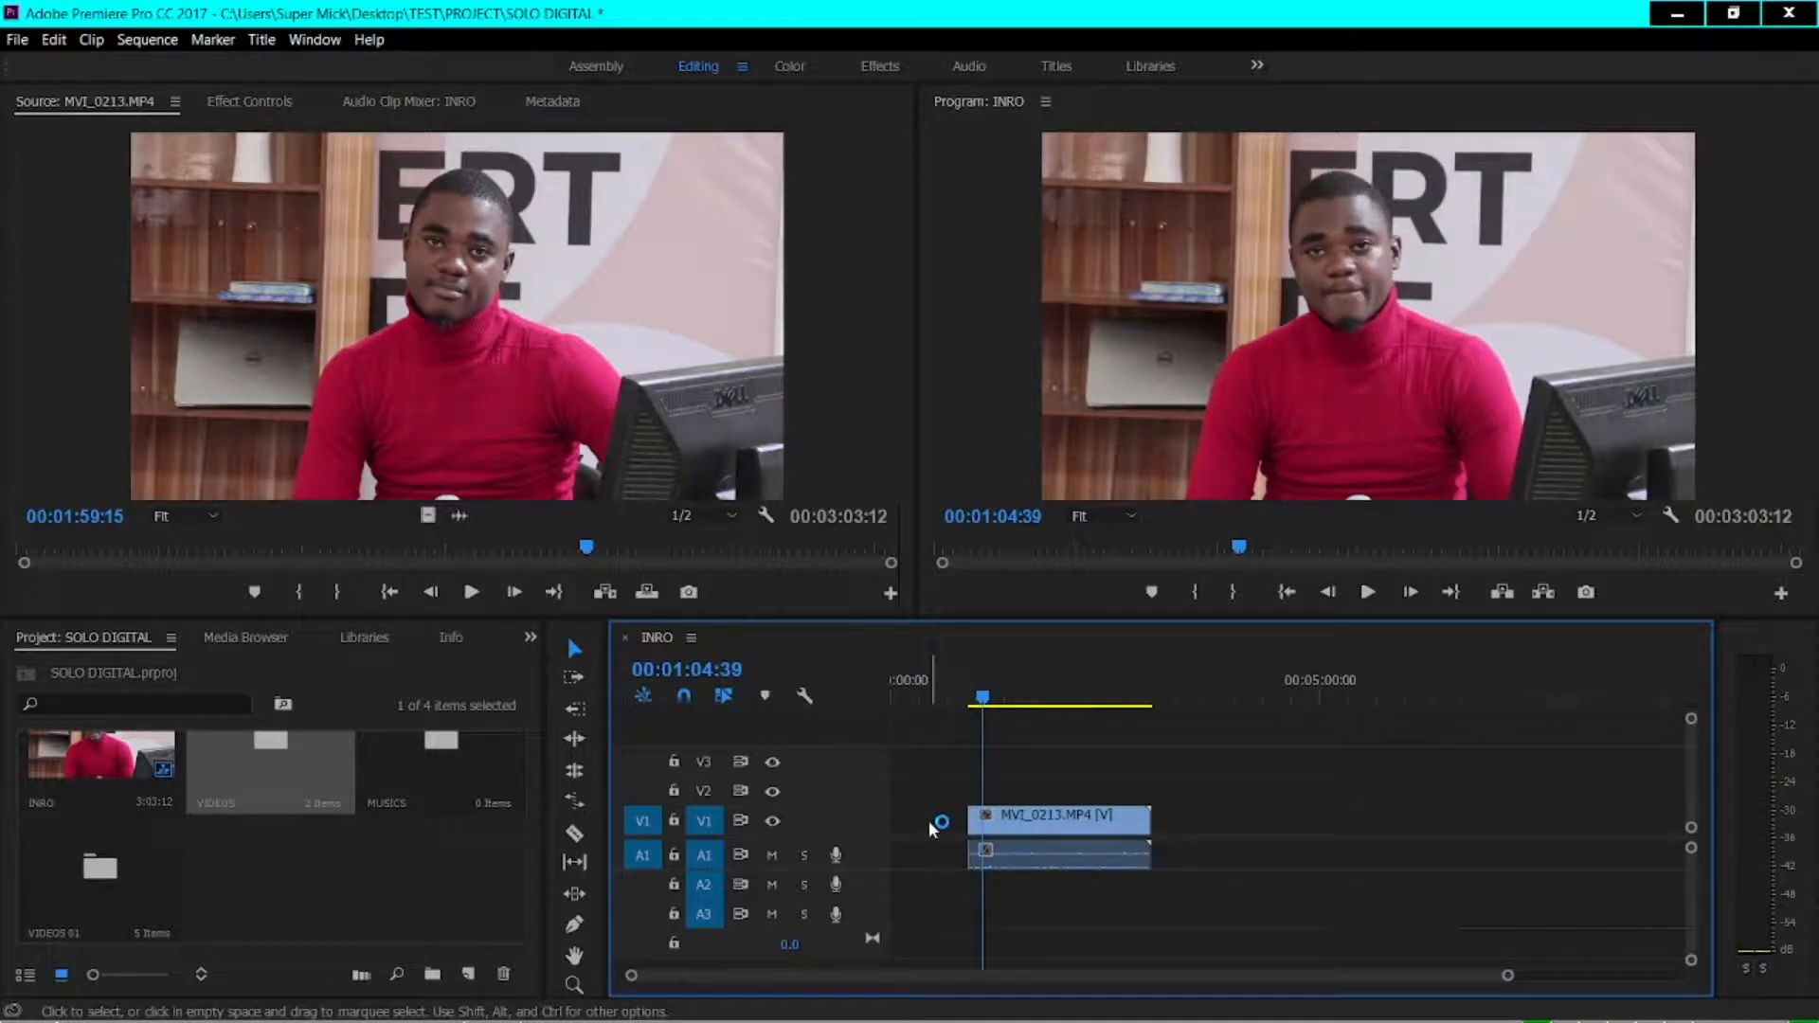
left_click(1033, 851)
key("ctrl")
key("ctrl+k")
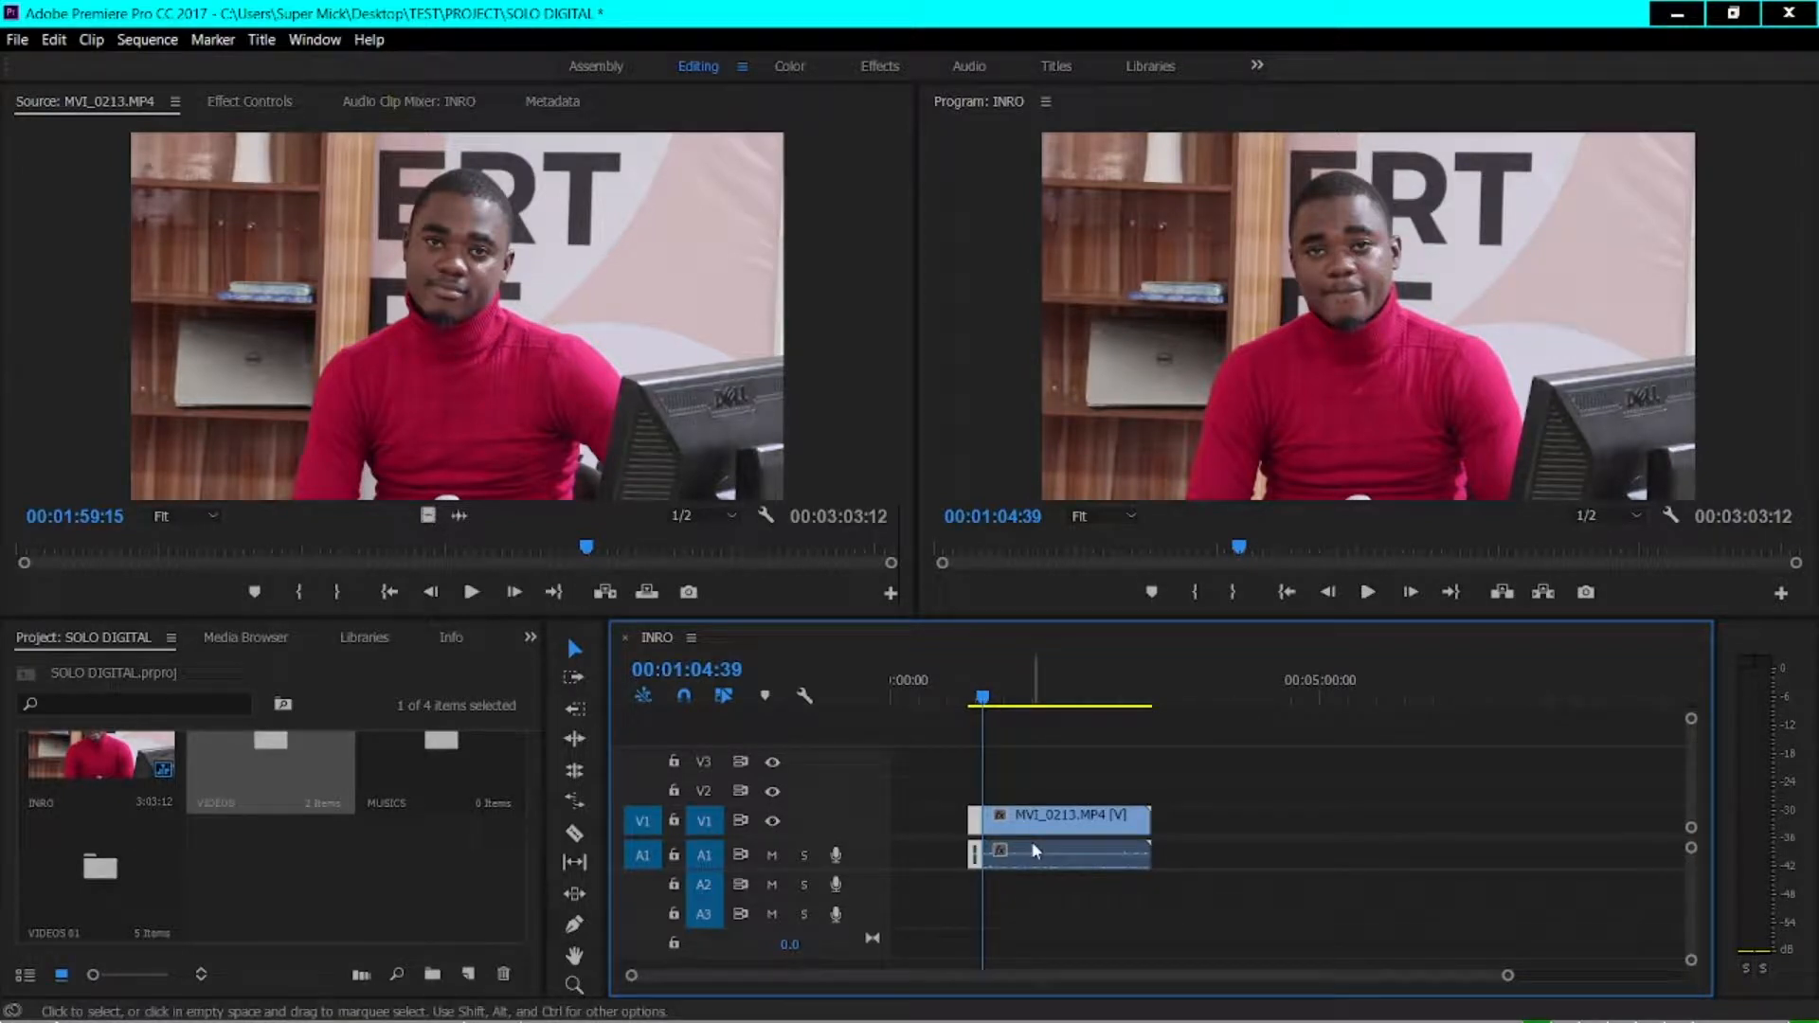
Play the MVI_0213 clip in INRO from 00:01:04:39 to about 00:01:12:08 to find the next cut point
key("space")
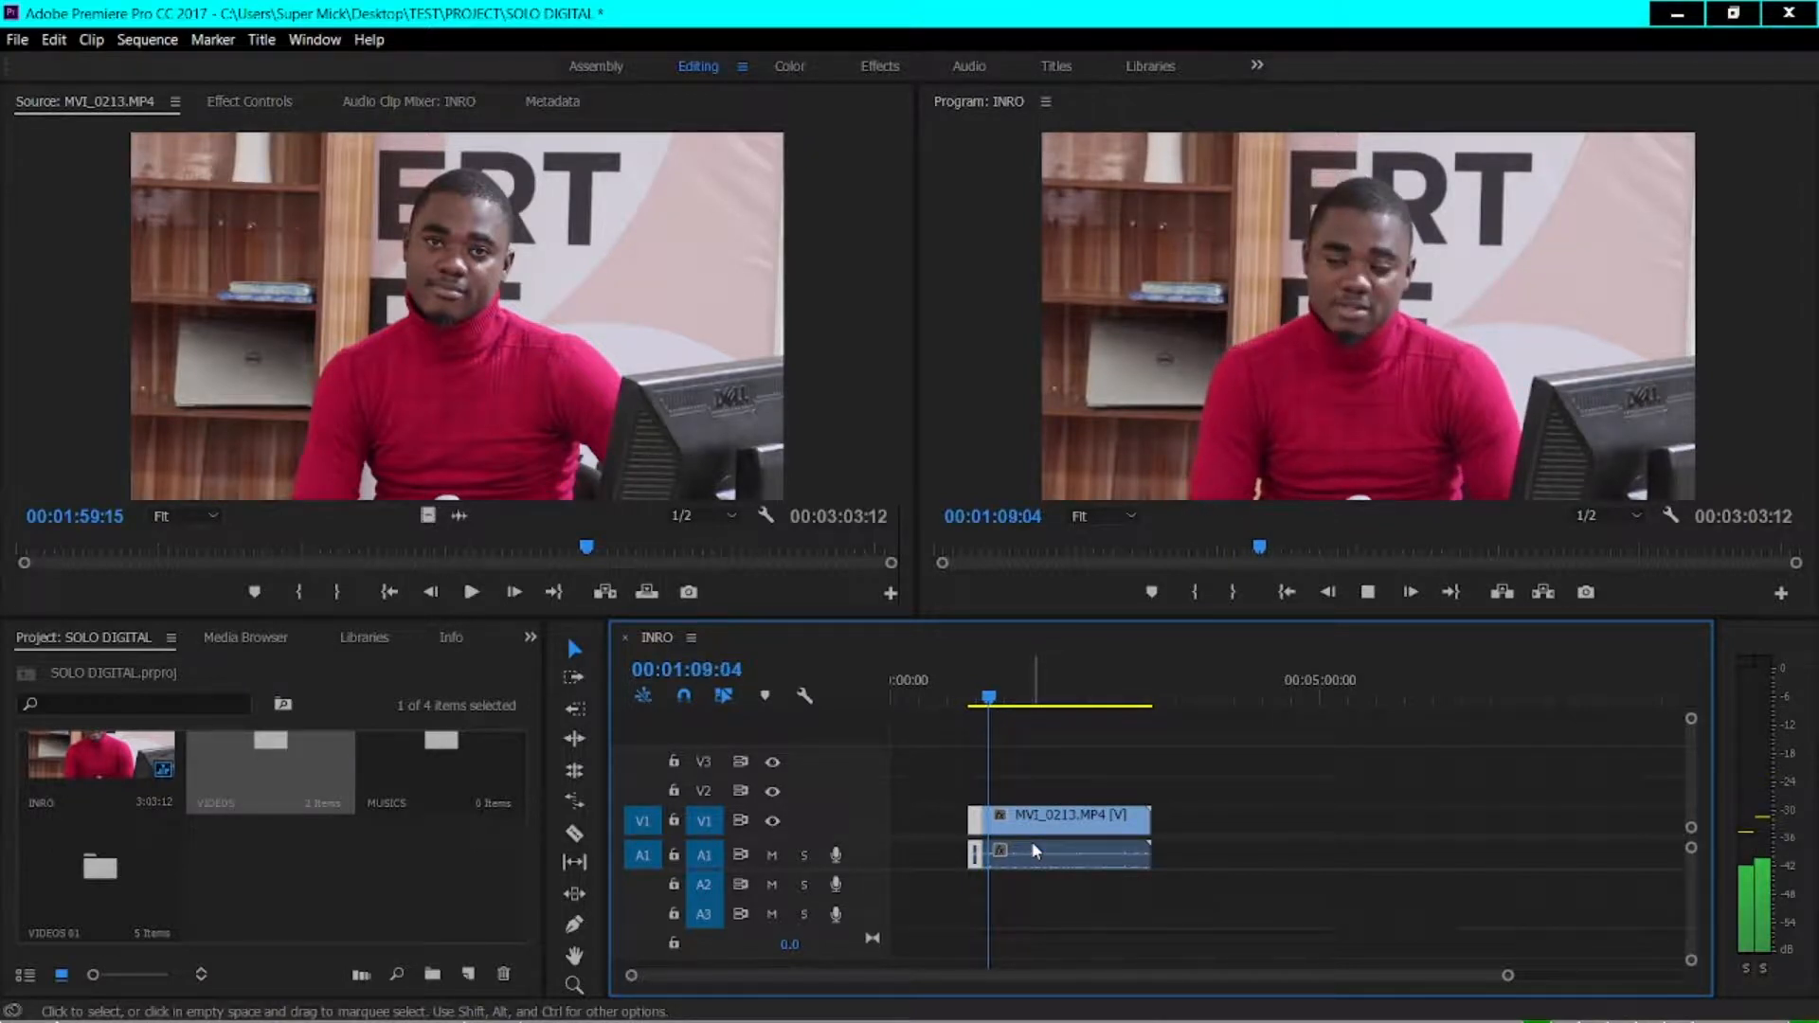
key("space")
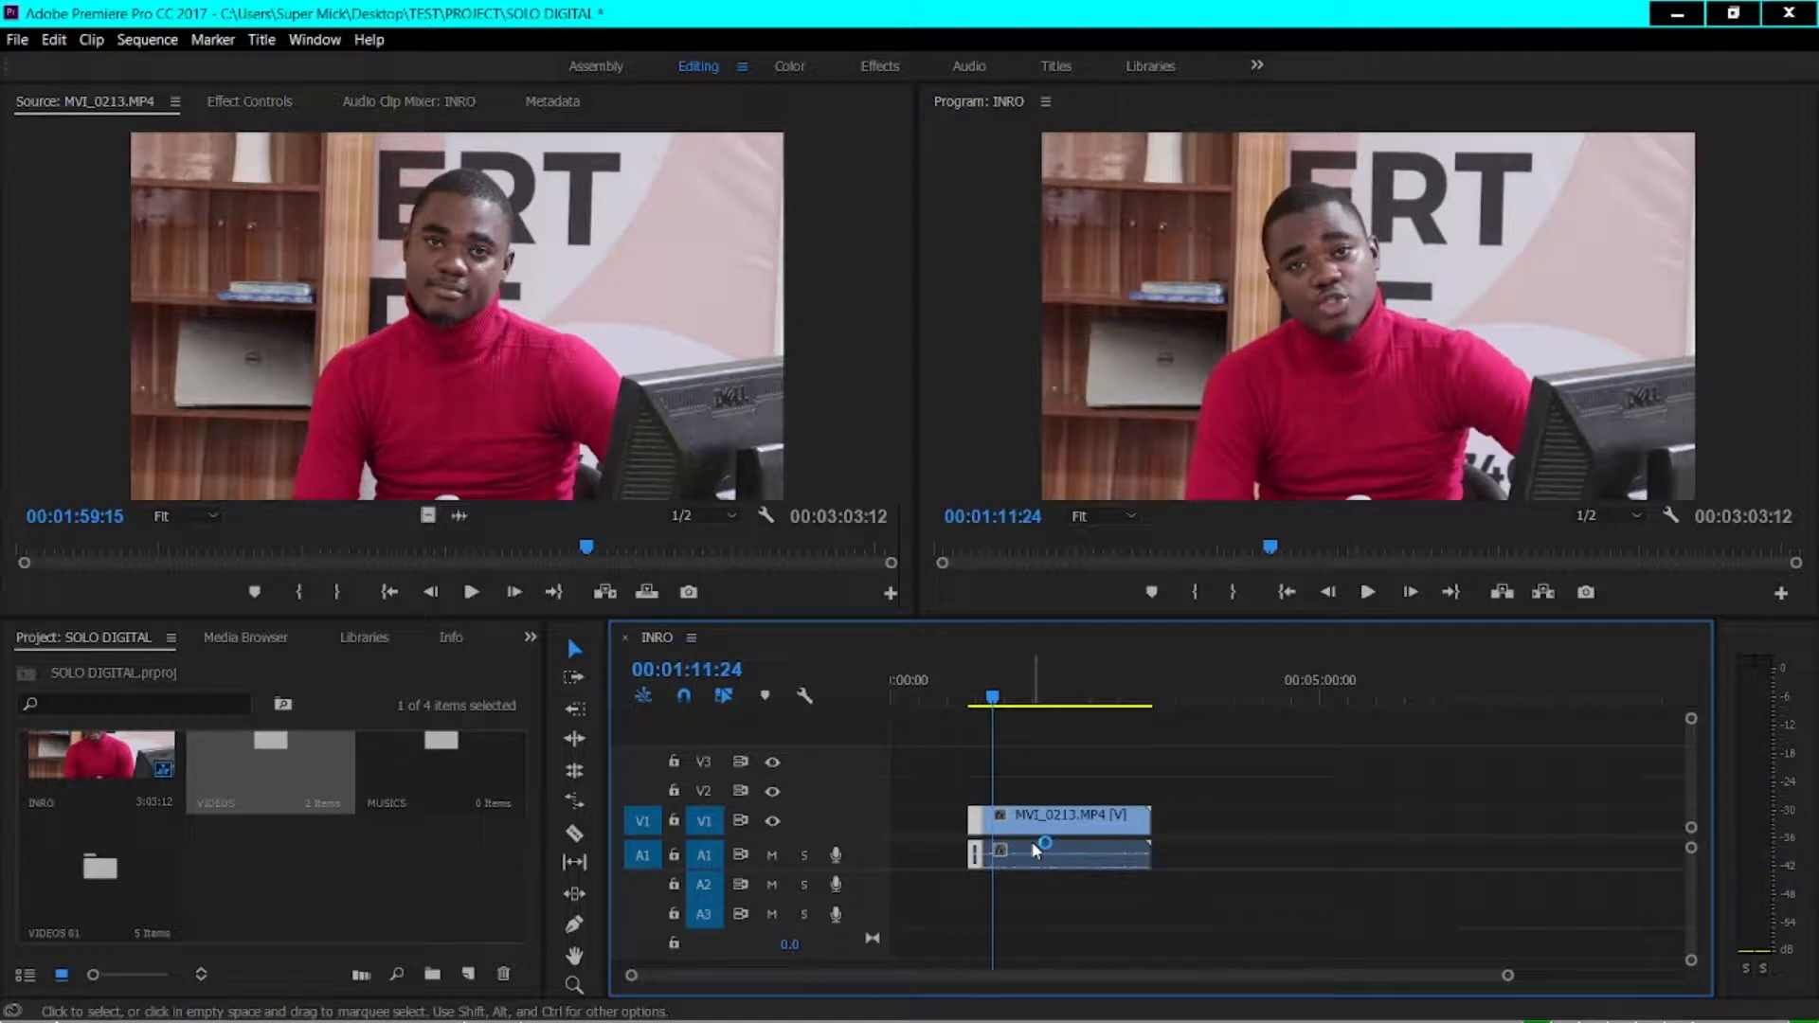
key("Left")
key("Left")
key("Left")
key("Left")
key("Left")
key("Left")
key("Left")
key("Left")
key("Left")
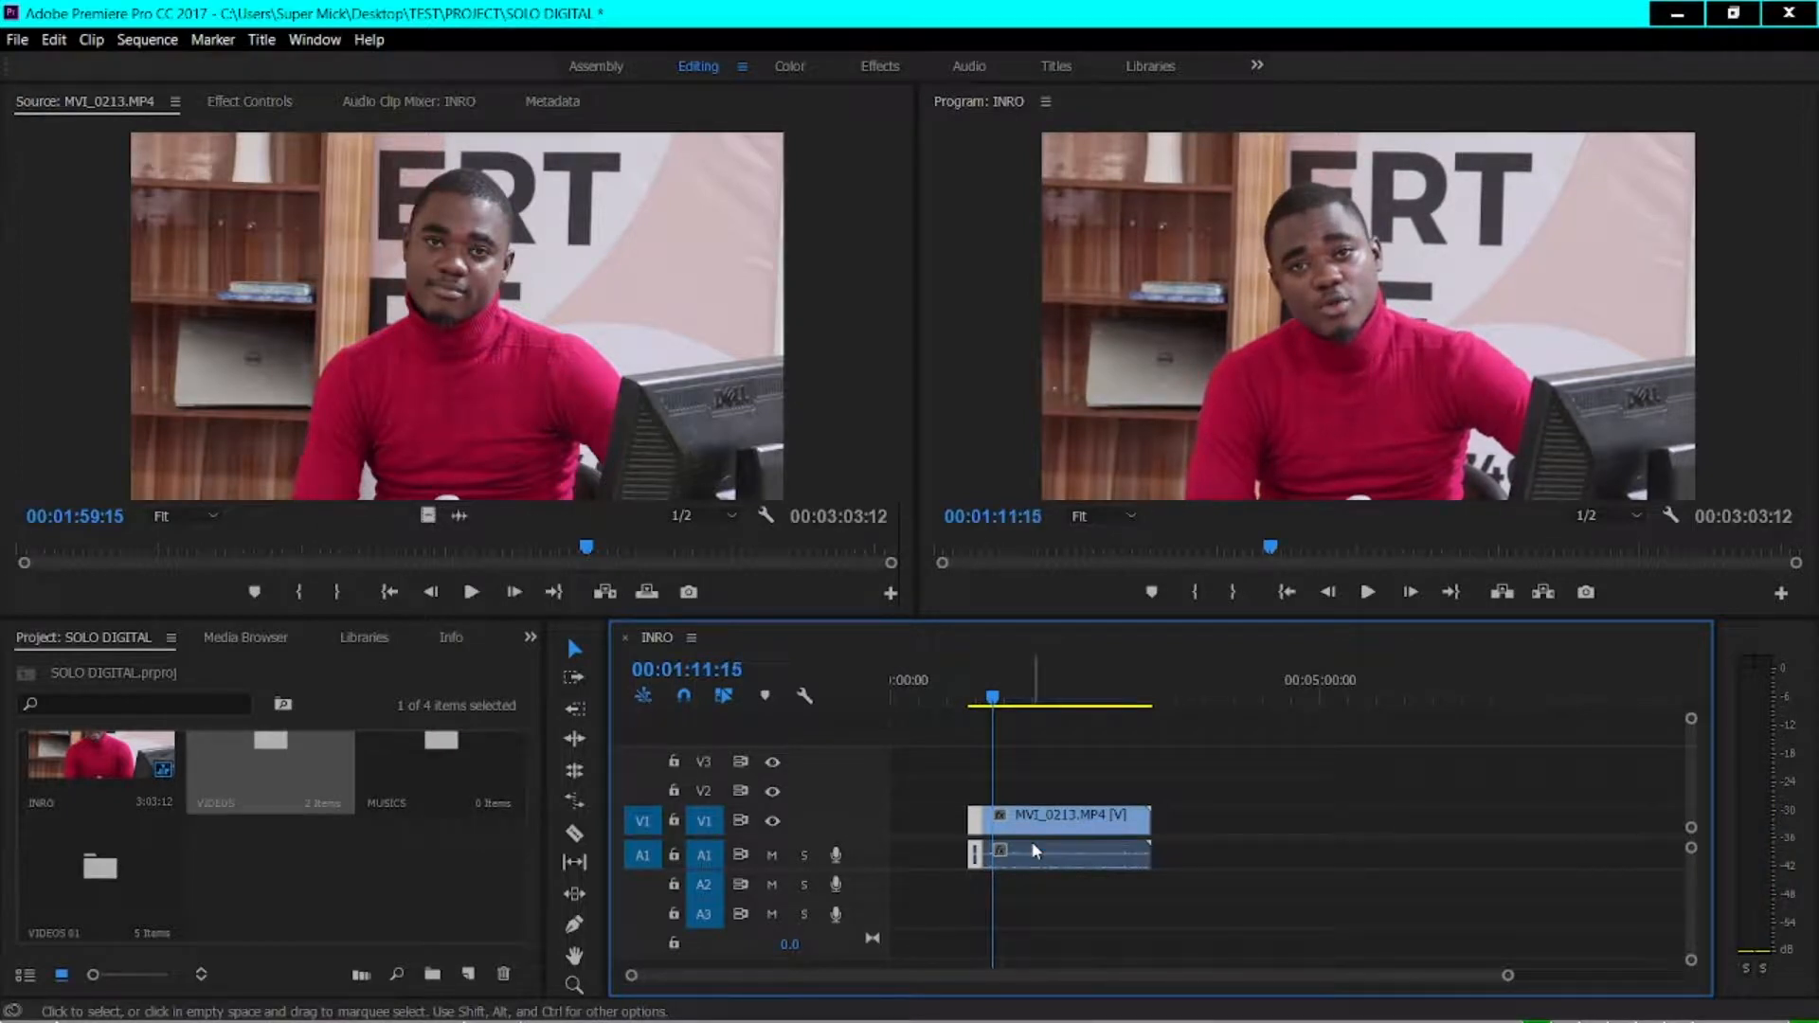
key("space")
key("space")
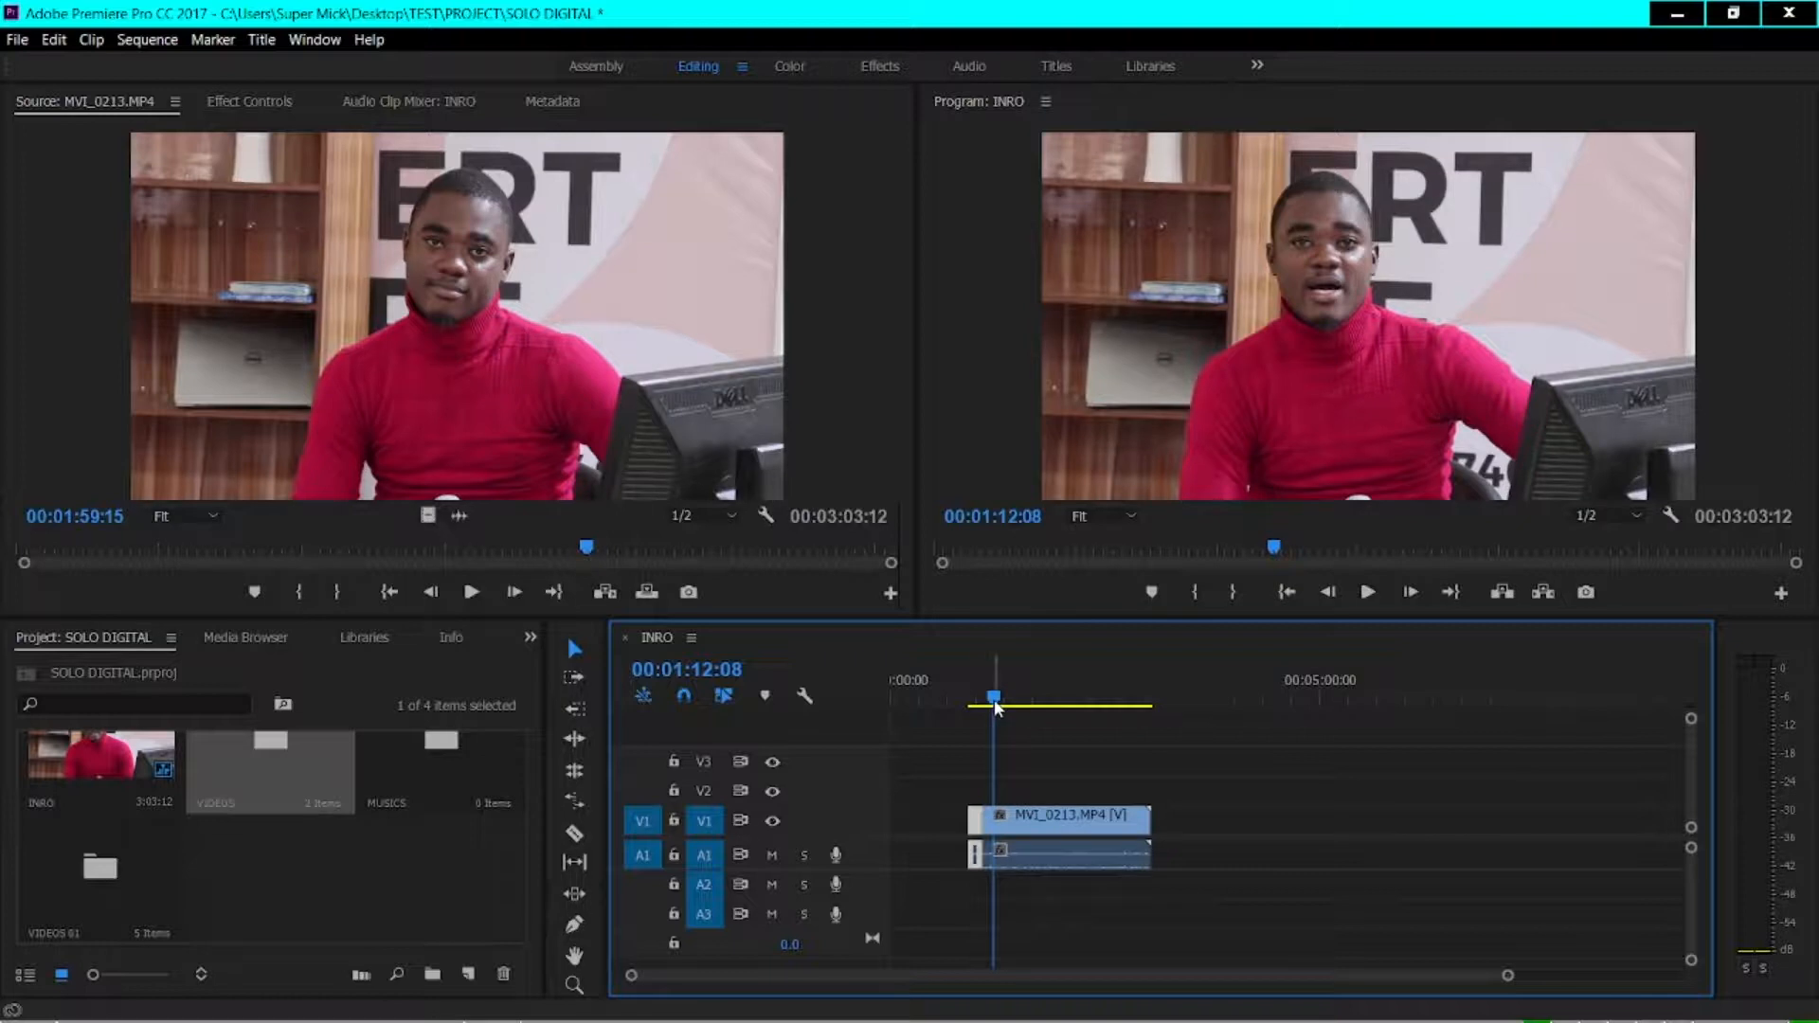
Move the playhead back frame by frame to 00:01:10:02, where the wanted speech starts
left_click_drag(997, 703, 991, 701)
key("space")
key("space")
key("Left")
key("Left")
key("Left")
key("Left")
key("Left")
key("Left")
key("Left")
key("Left")
key("Left")
key("Left")
key("Left")
key("Left")
key("Left")
key("Left")
key("Left")
key("Left")
key("Left")
key("Left")
key("Left")
key("Left")
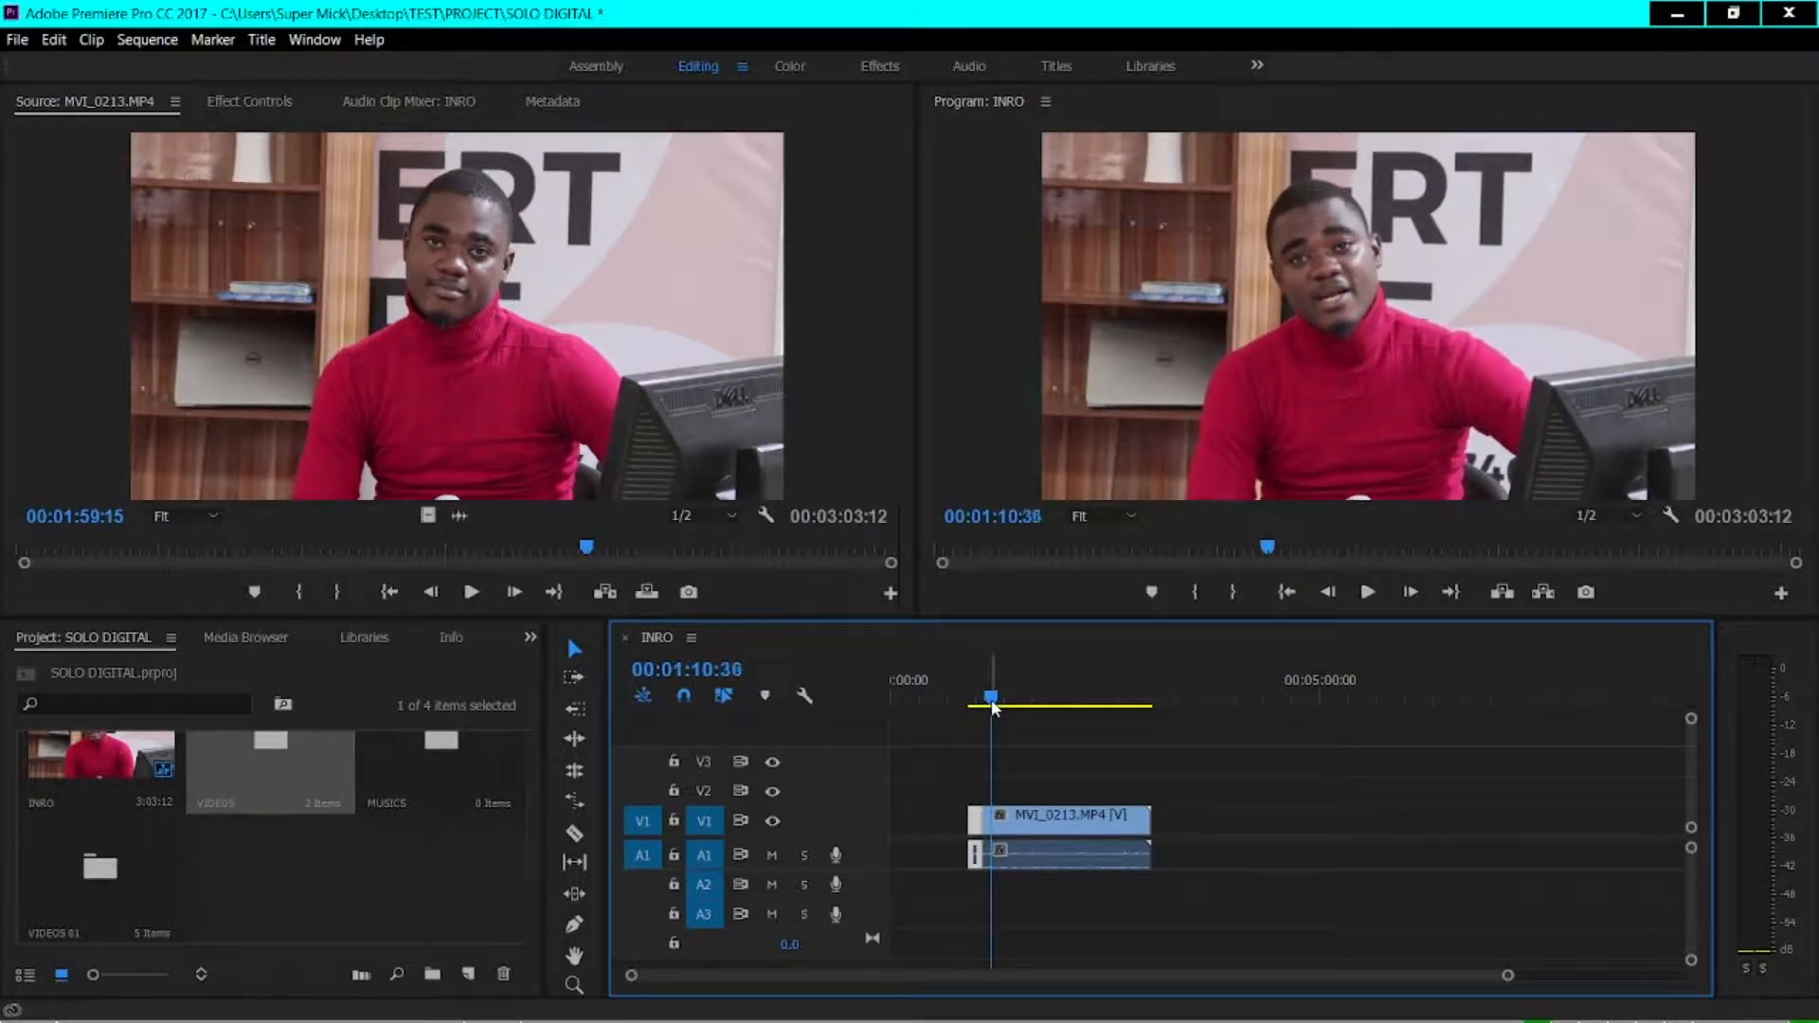
key("Left")
key("Left")
key("Left")
key("Left")
key("Left")
key("Left")
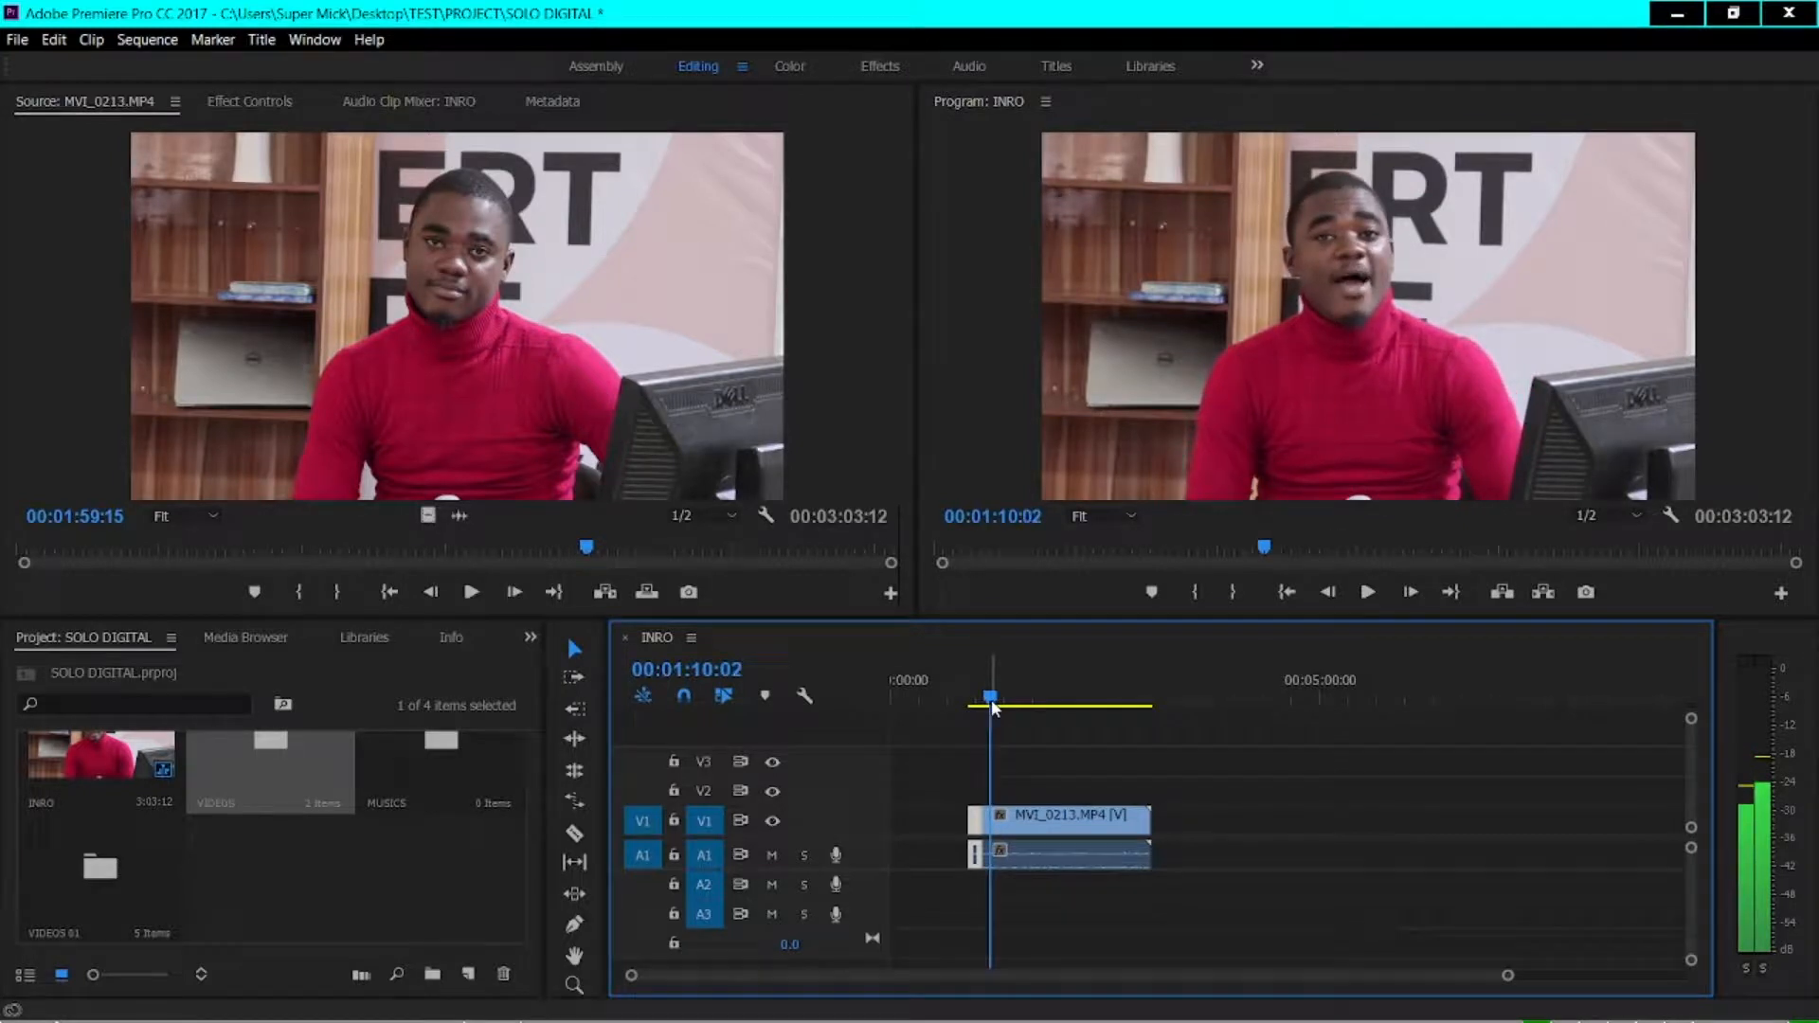
Split the MVI_0213 clip that starts at 00:01:04:39 at the playhead, 00:01:10:02
key("=")
key("=")
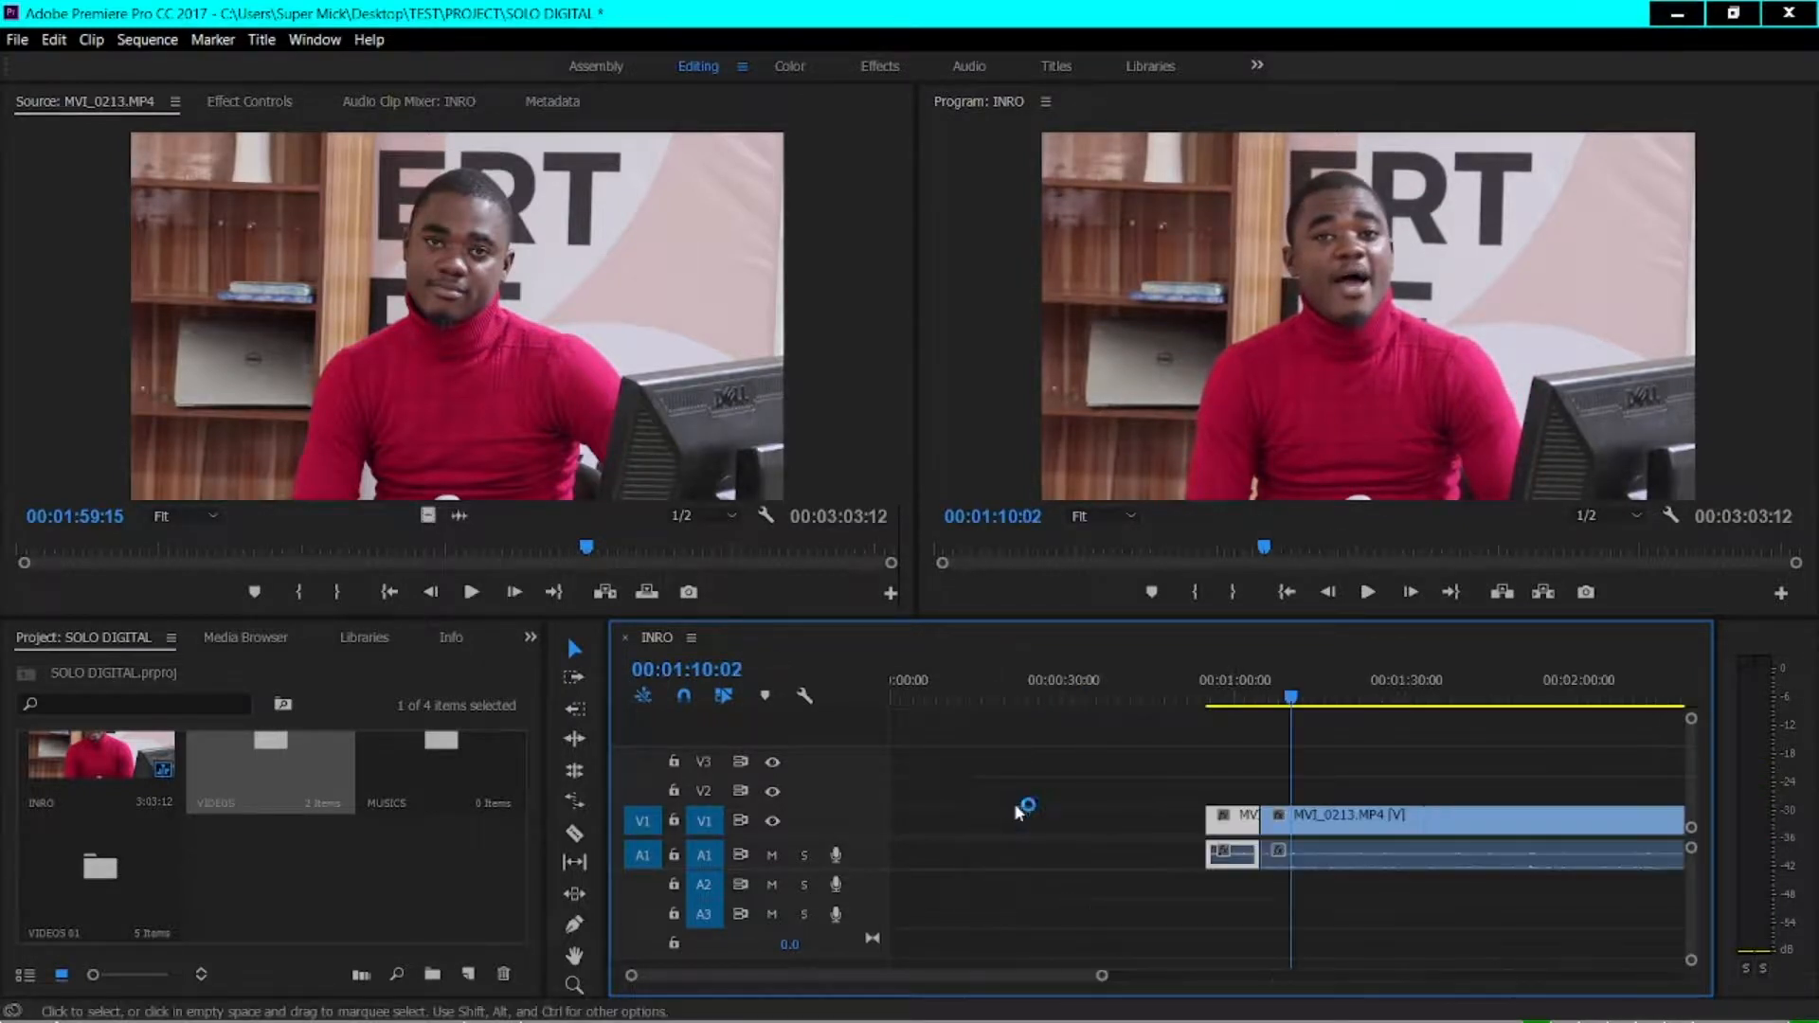
key("=")
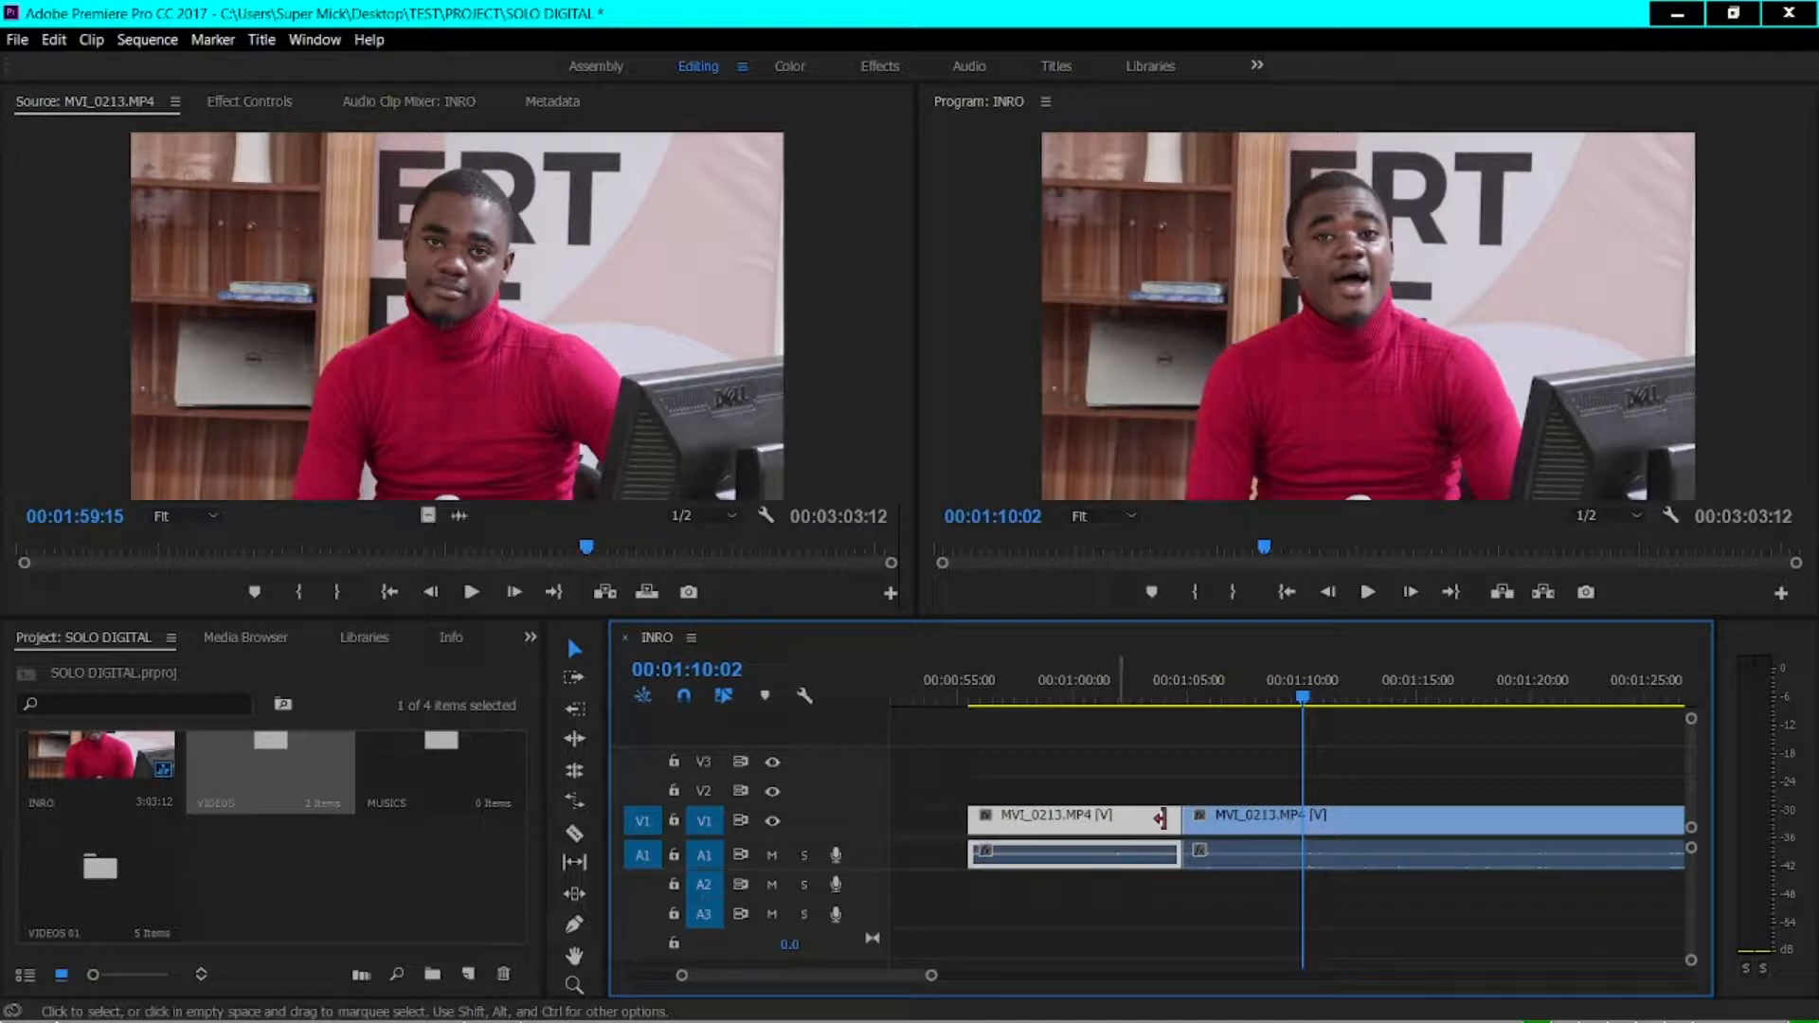
left_click(1359, 820)
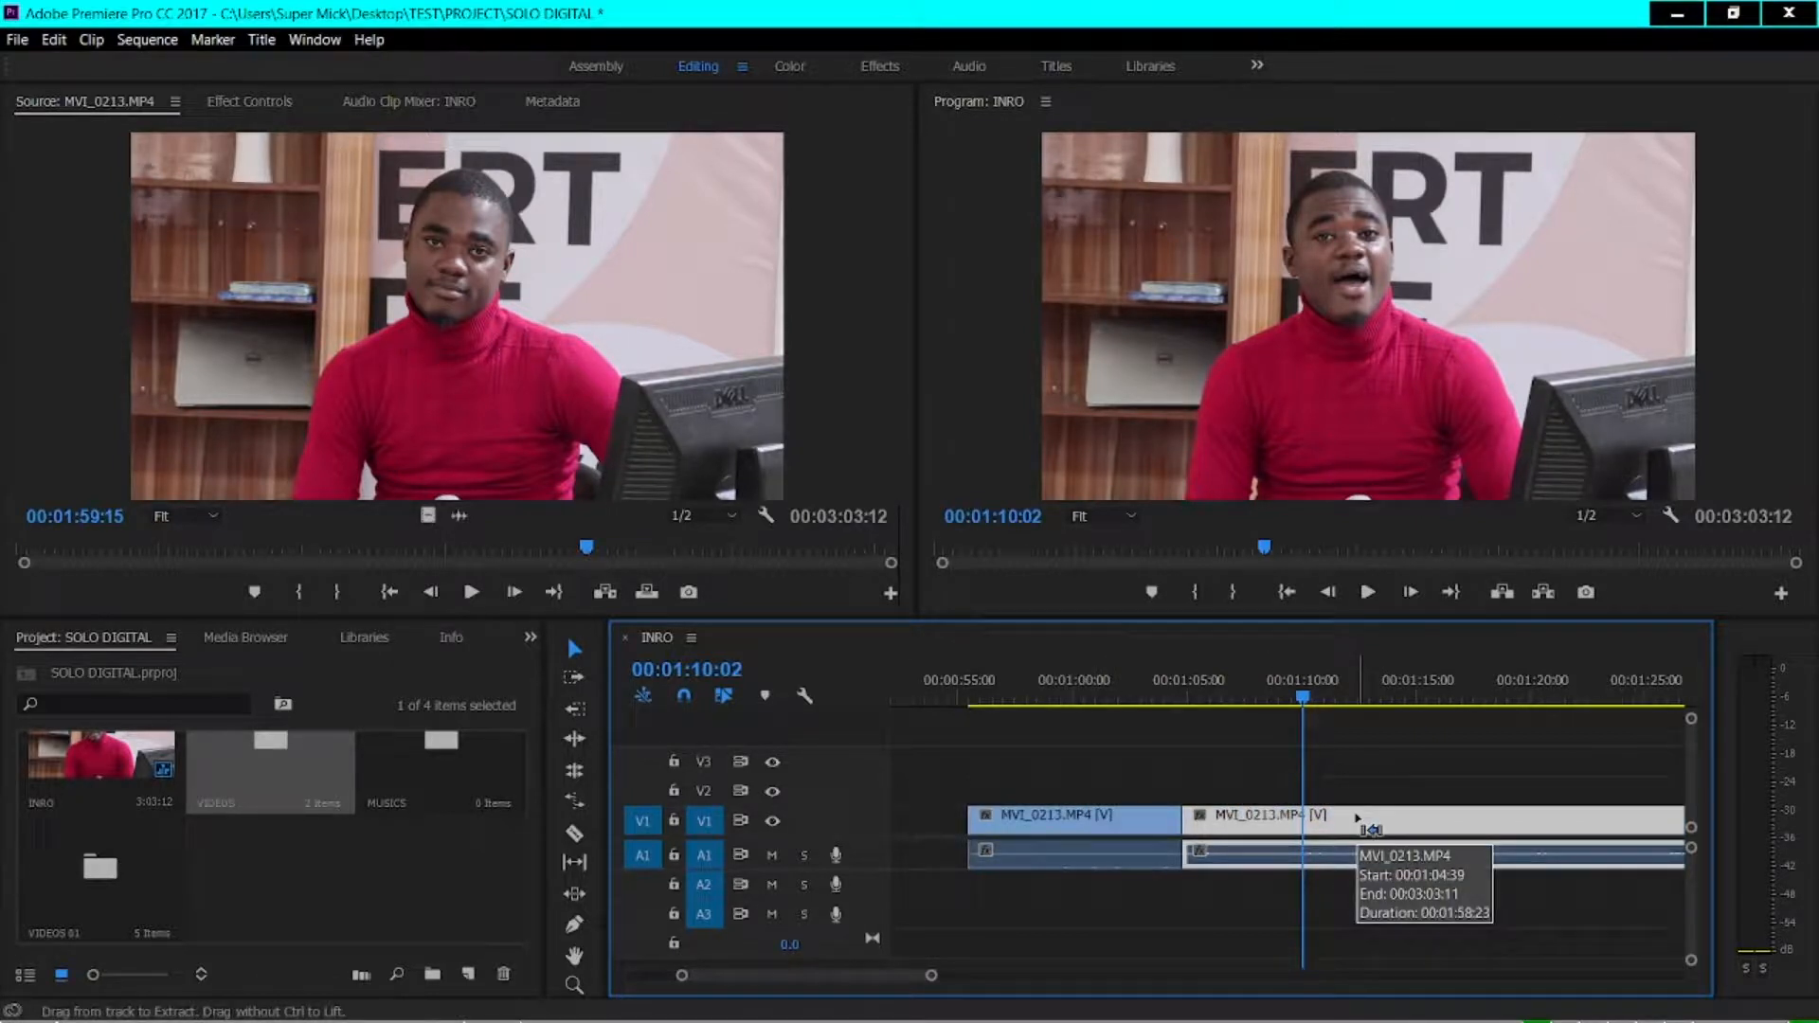
key("ctrl+k")
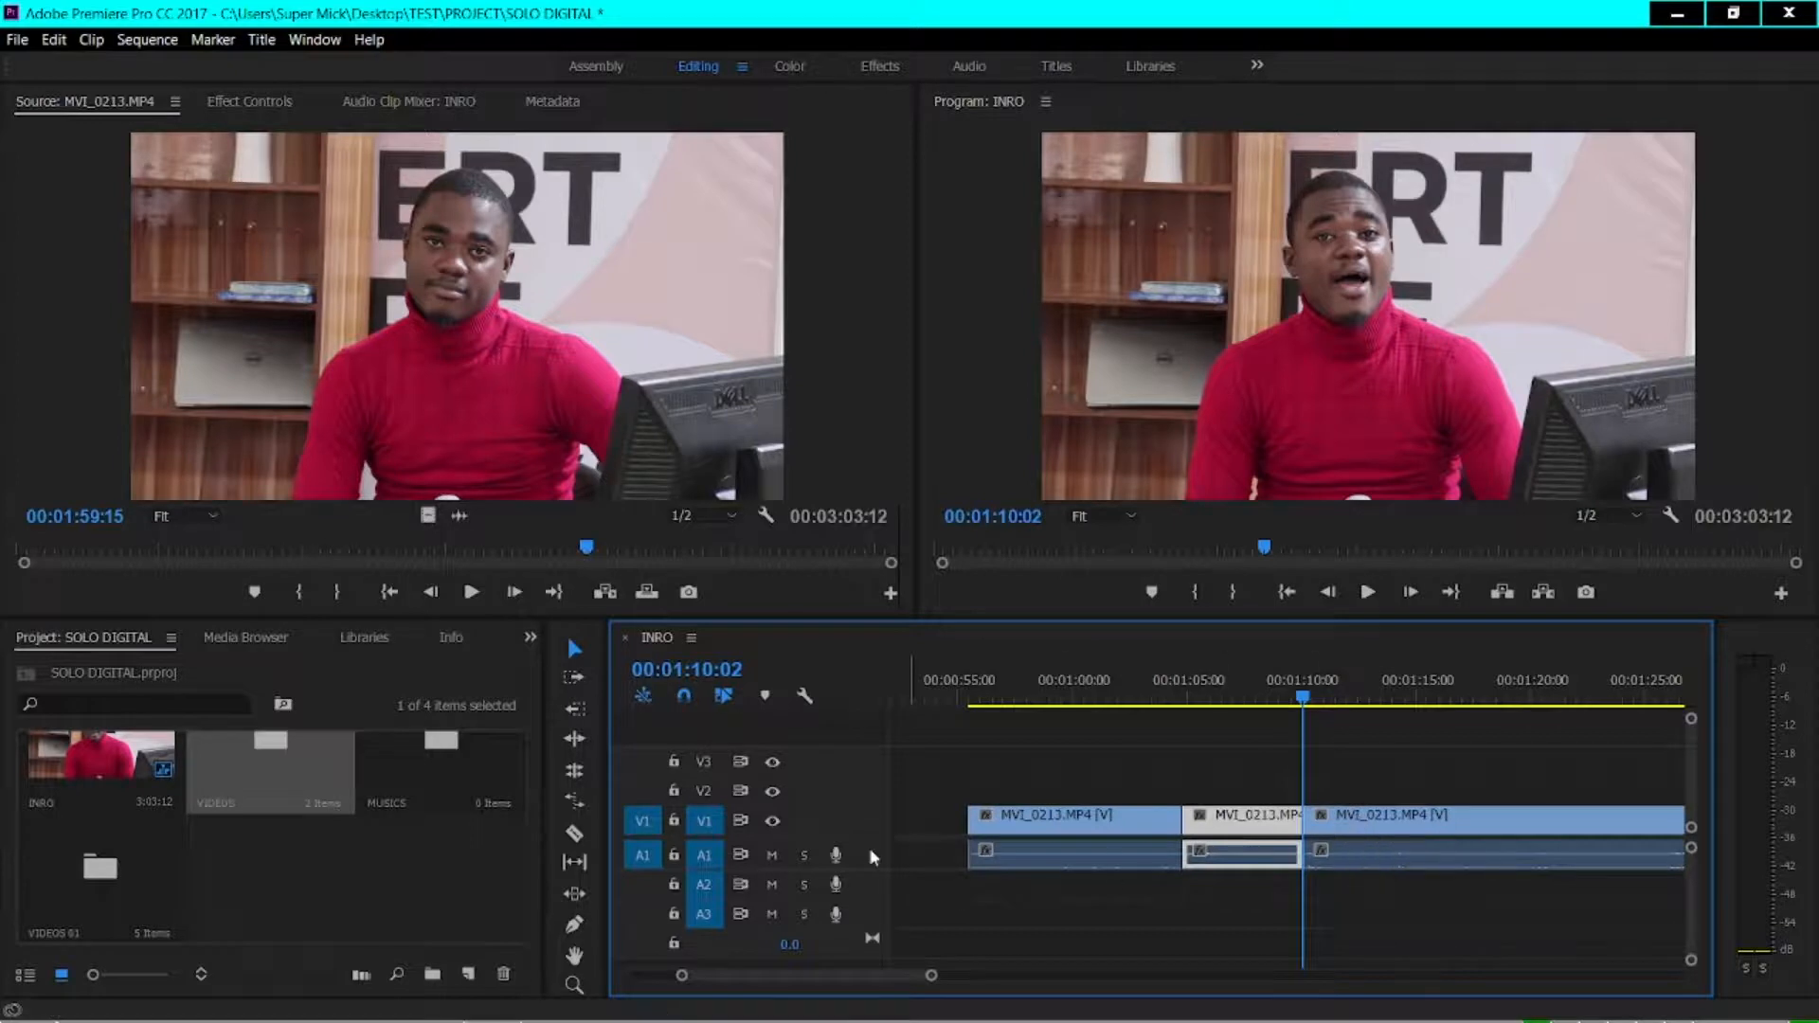
Cut MVI_0213 at three more places between about 00:01:14 and 00:01:20 with the Razor tool, then return to the Selection tool
left_click(574, 833)
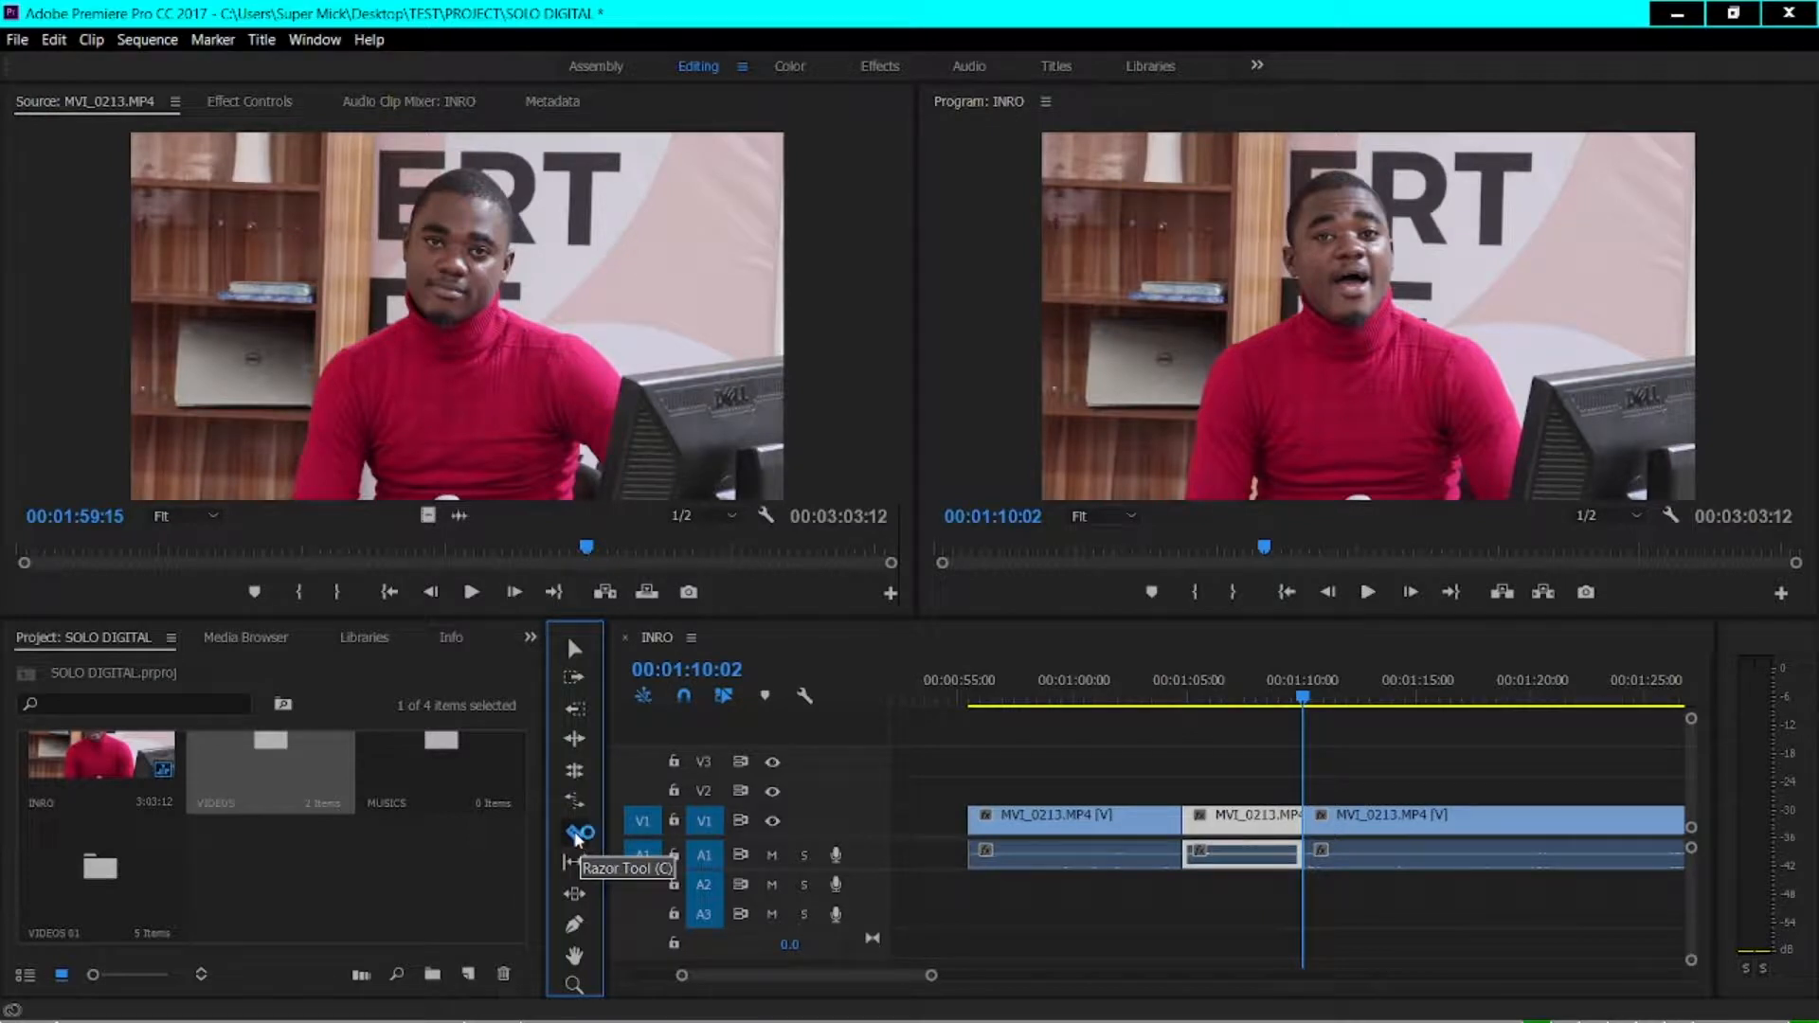
left_click(1410, 821)
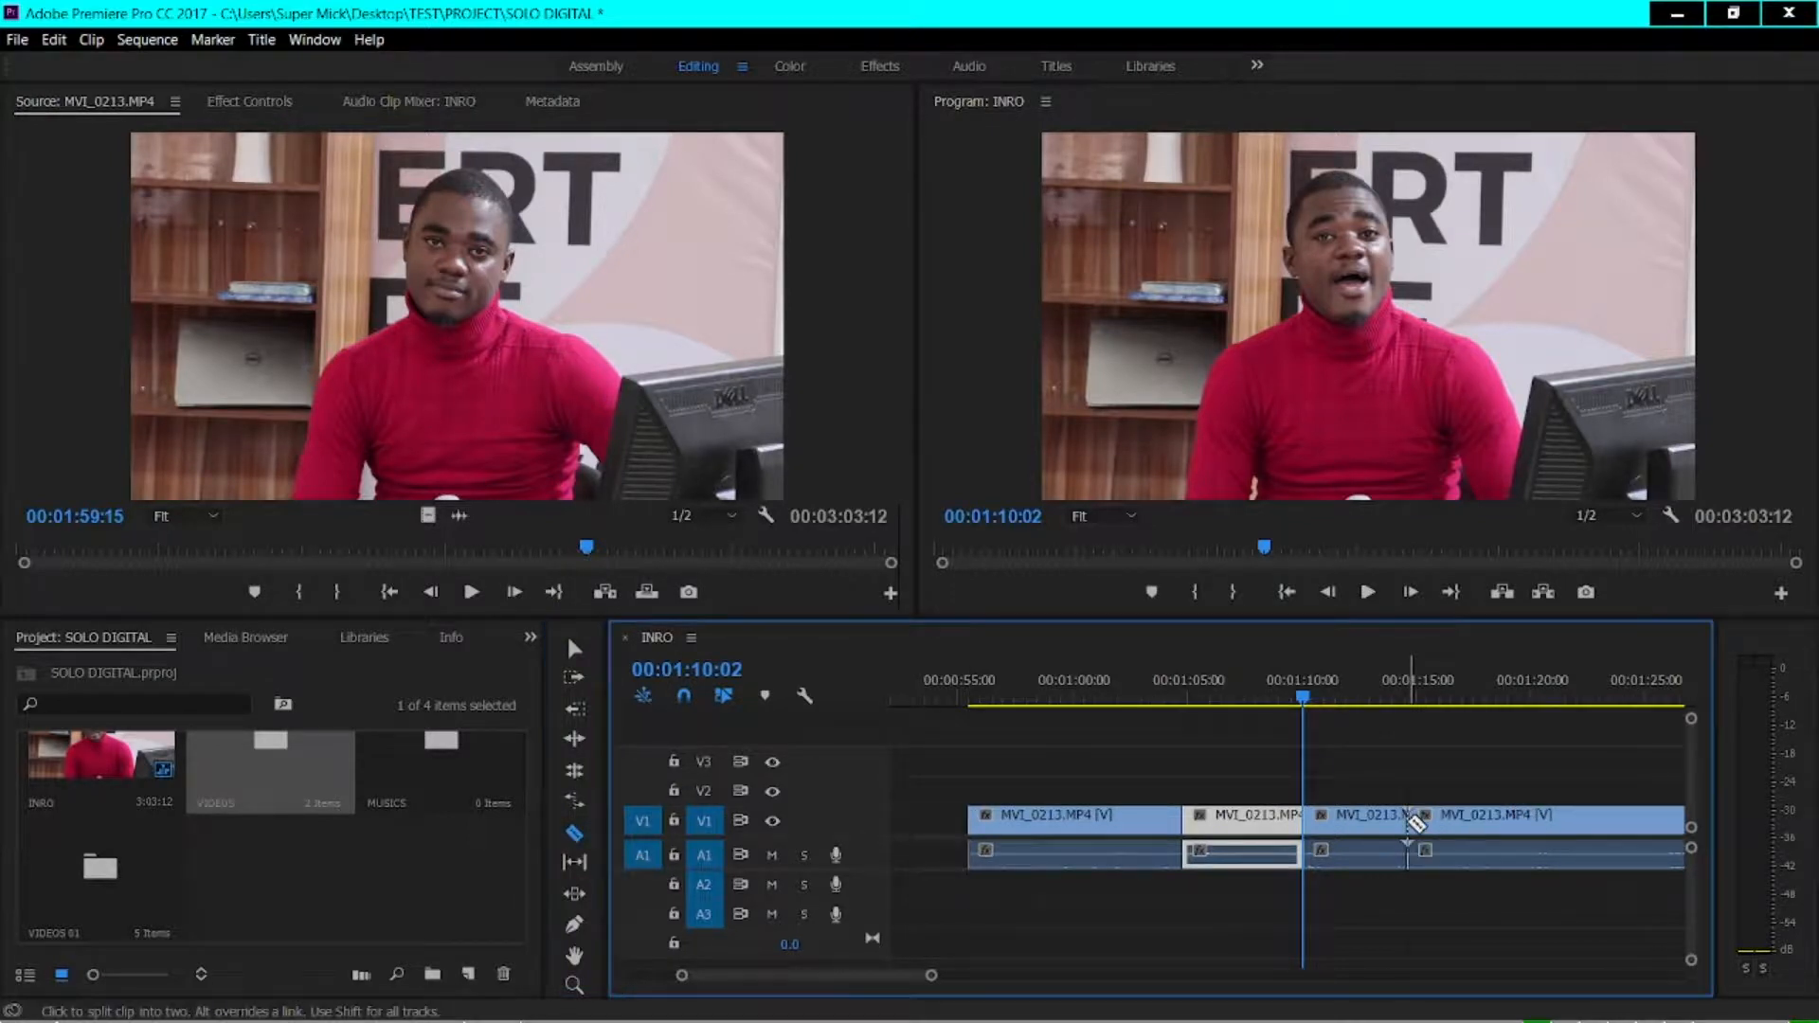
left_click(1446, 821)
left_click(1523, 820)
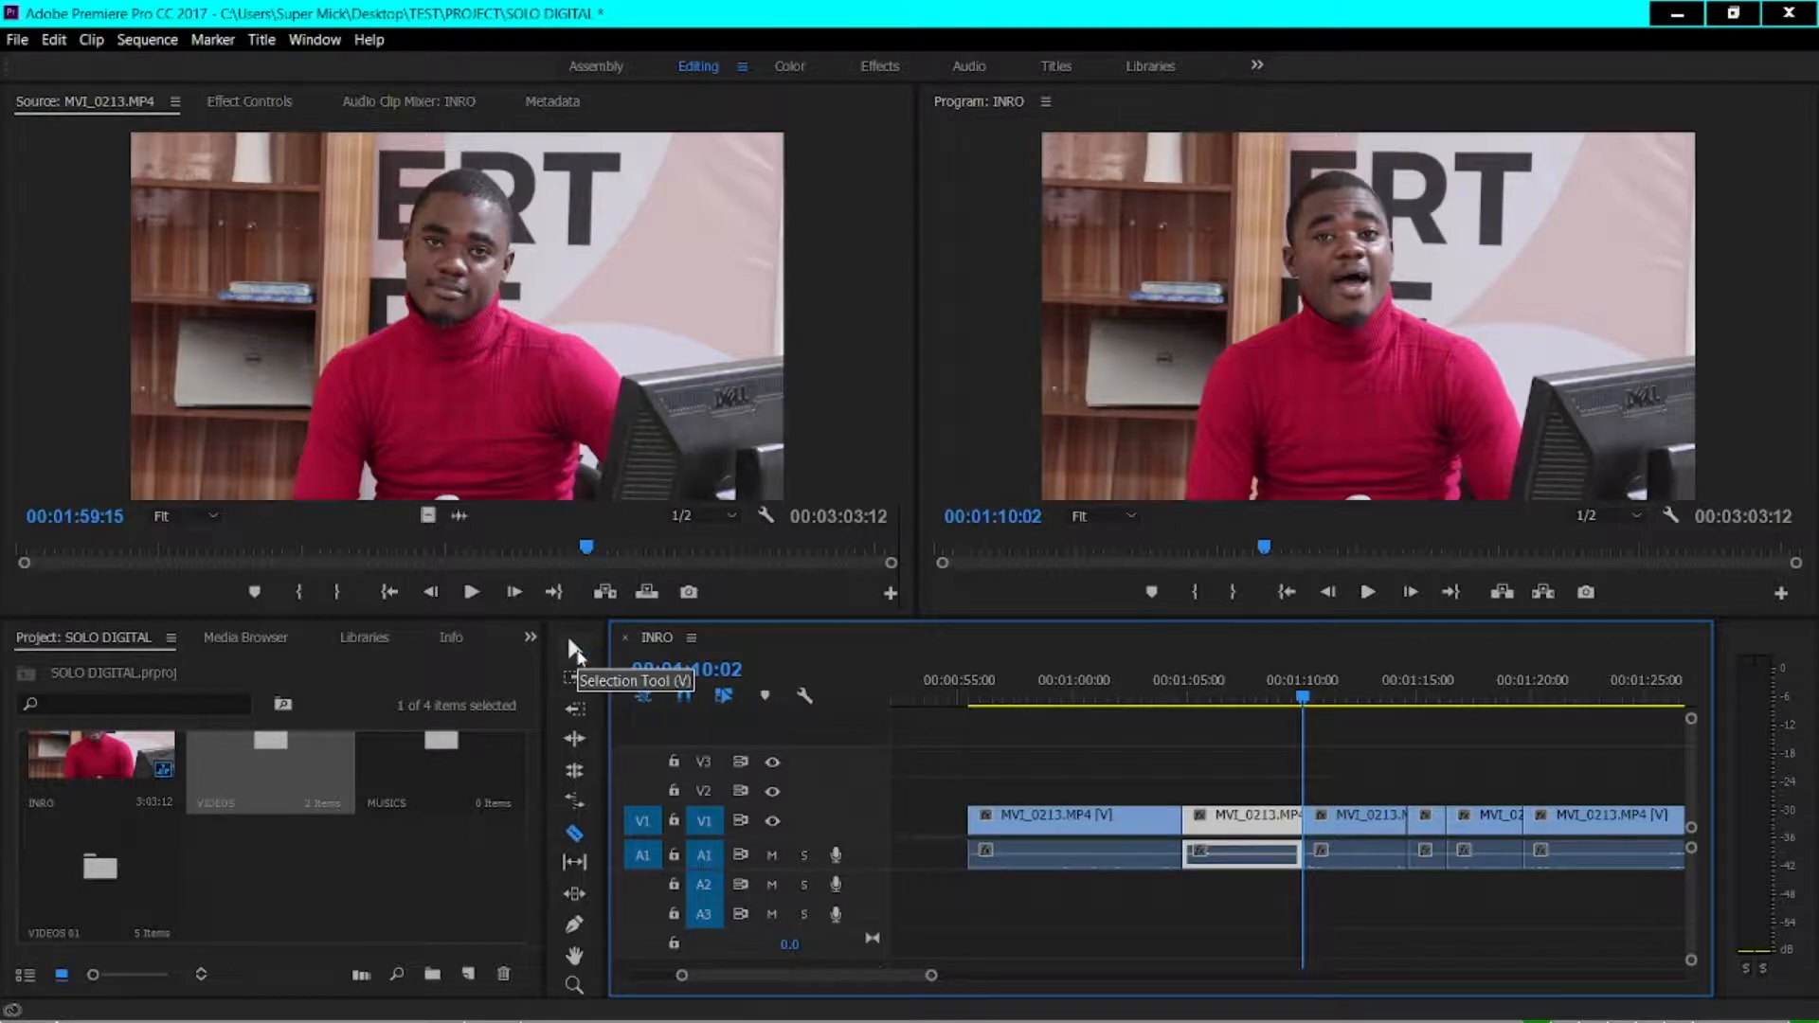
left_click(574, 836)
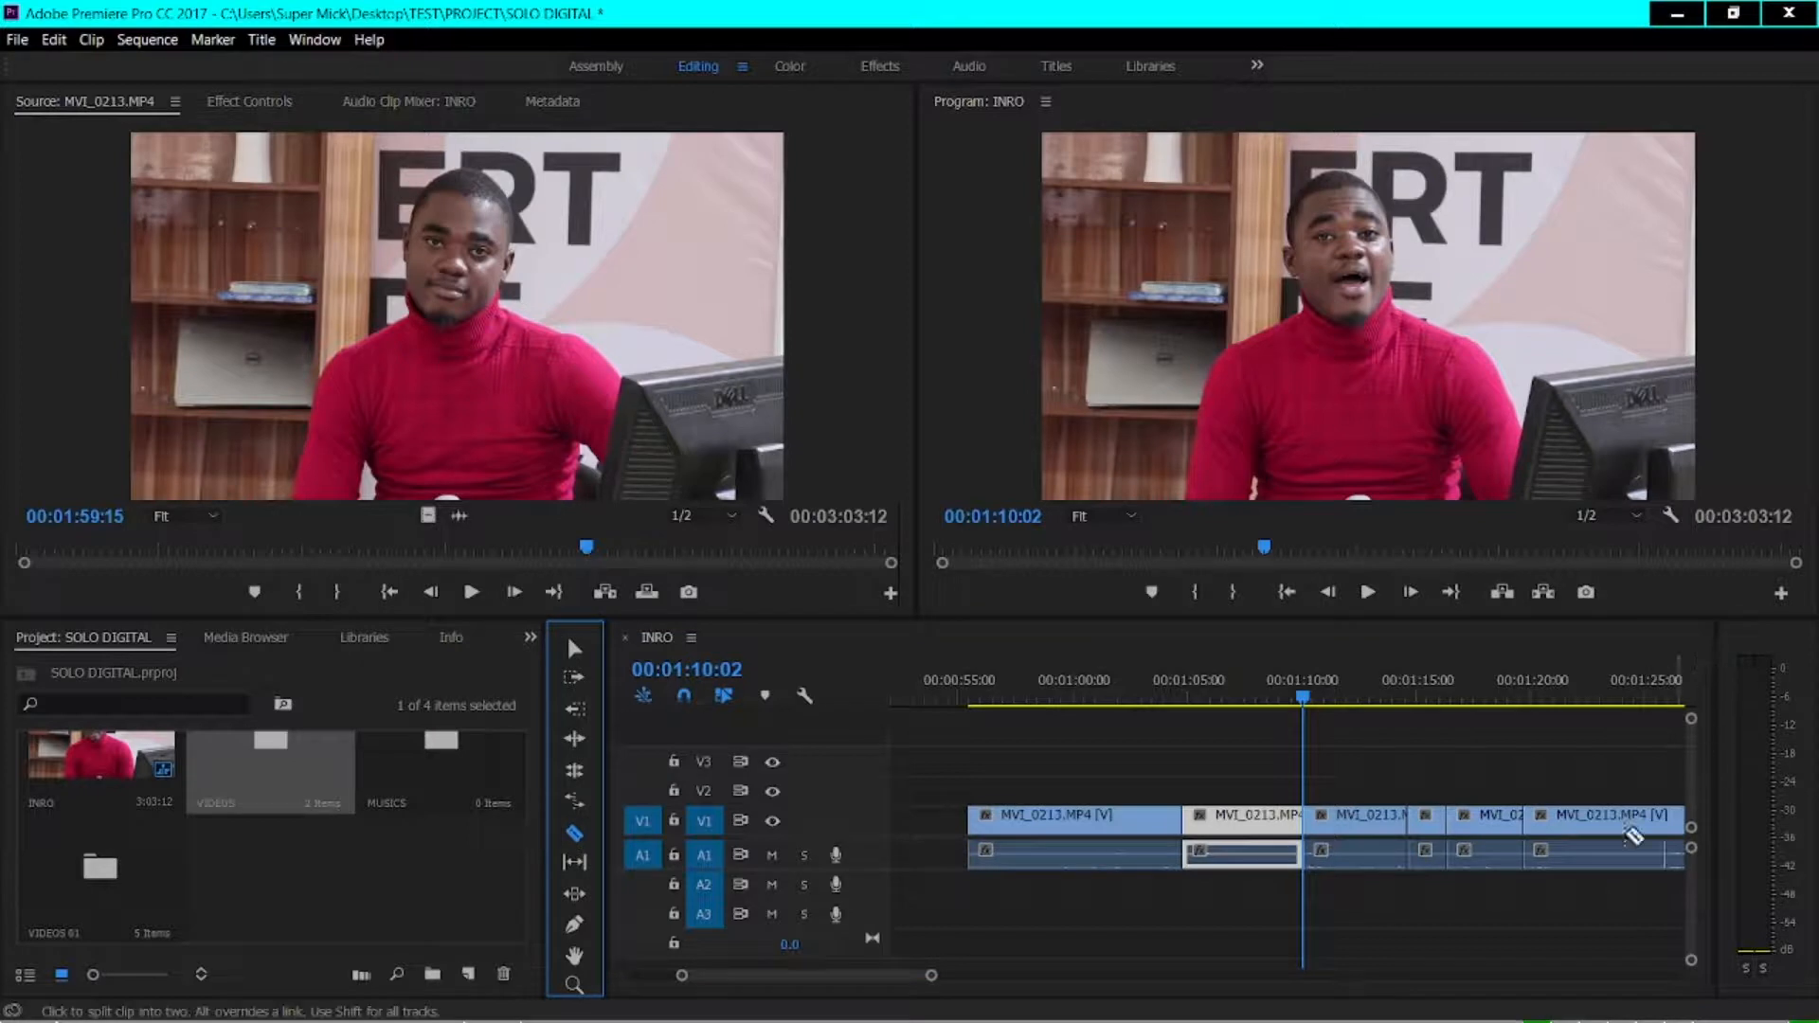
left_click(574, 648)
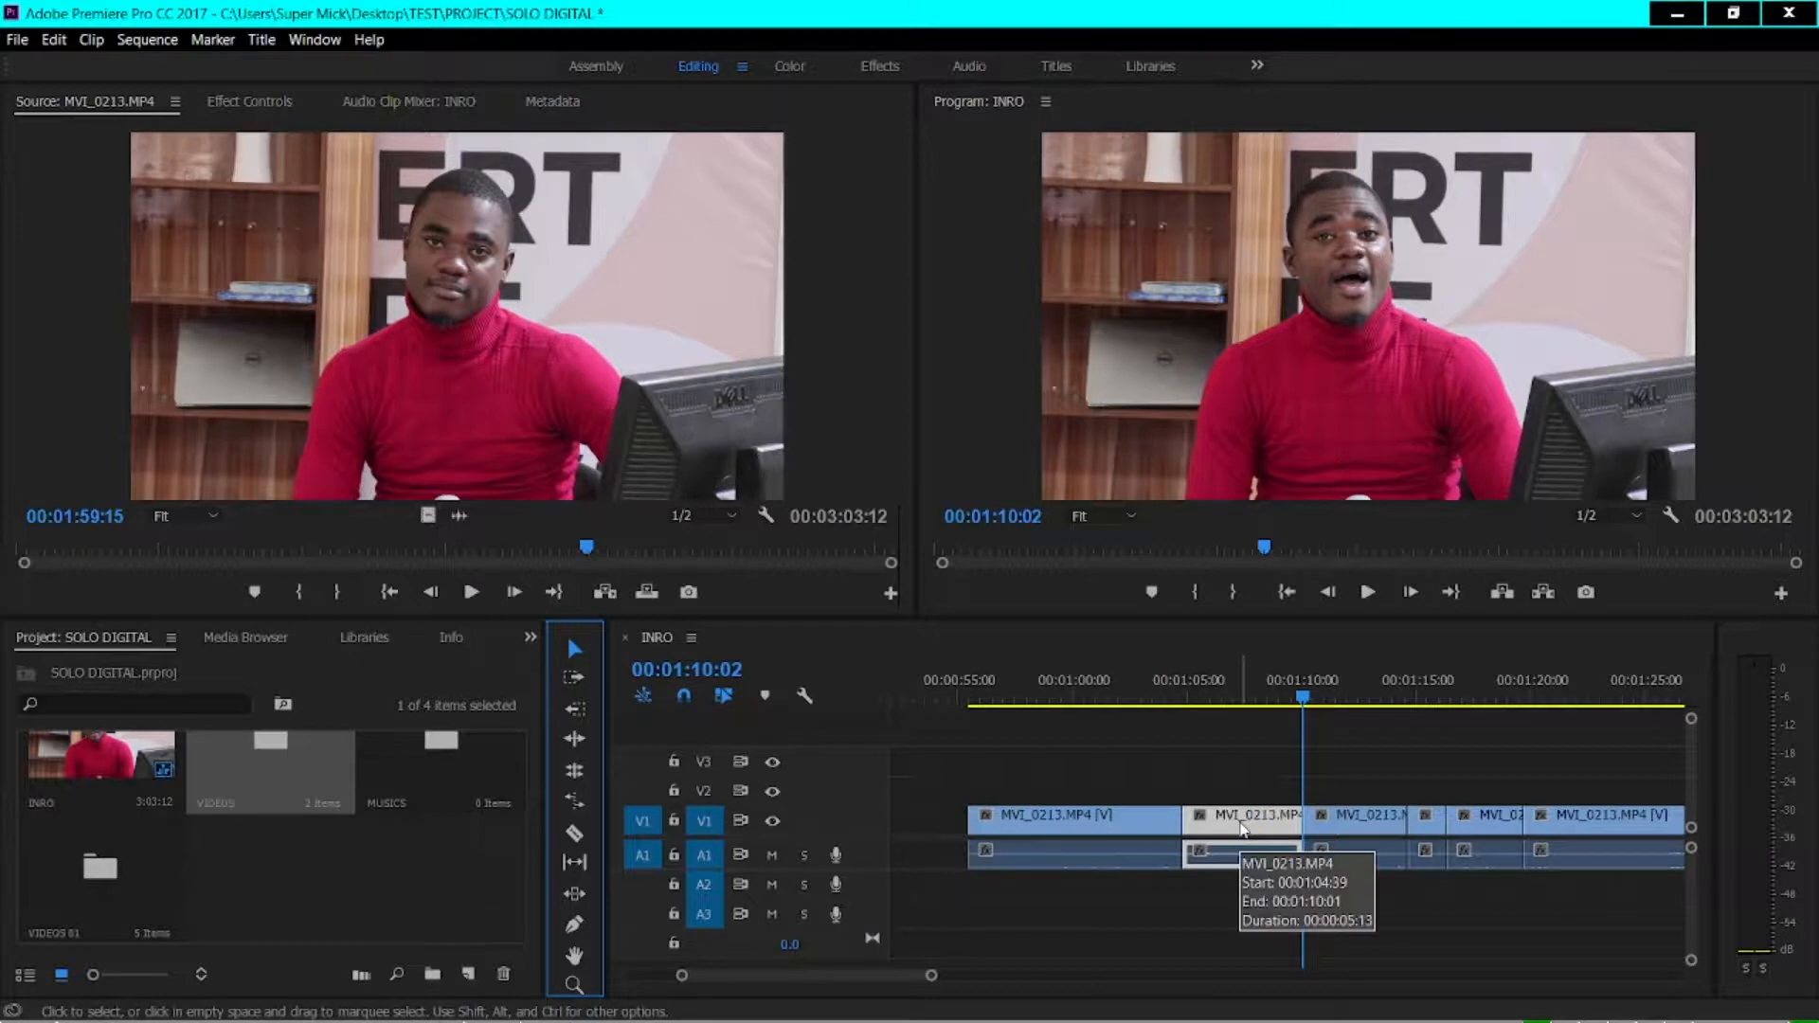
Delete the MVI_0213 segment between 00:01:04:39 and 00:01:10:02 and close its gap with Ripple Delete
left_click(1279, 829)
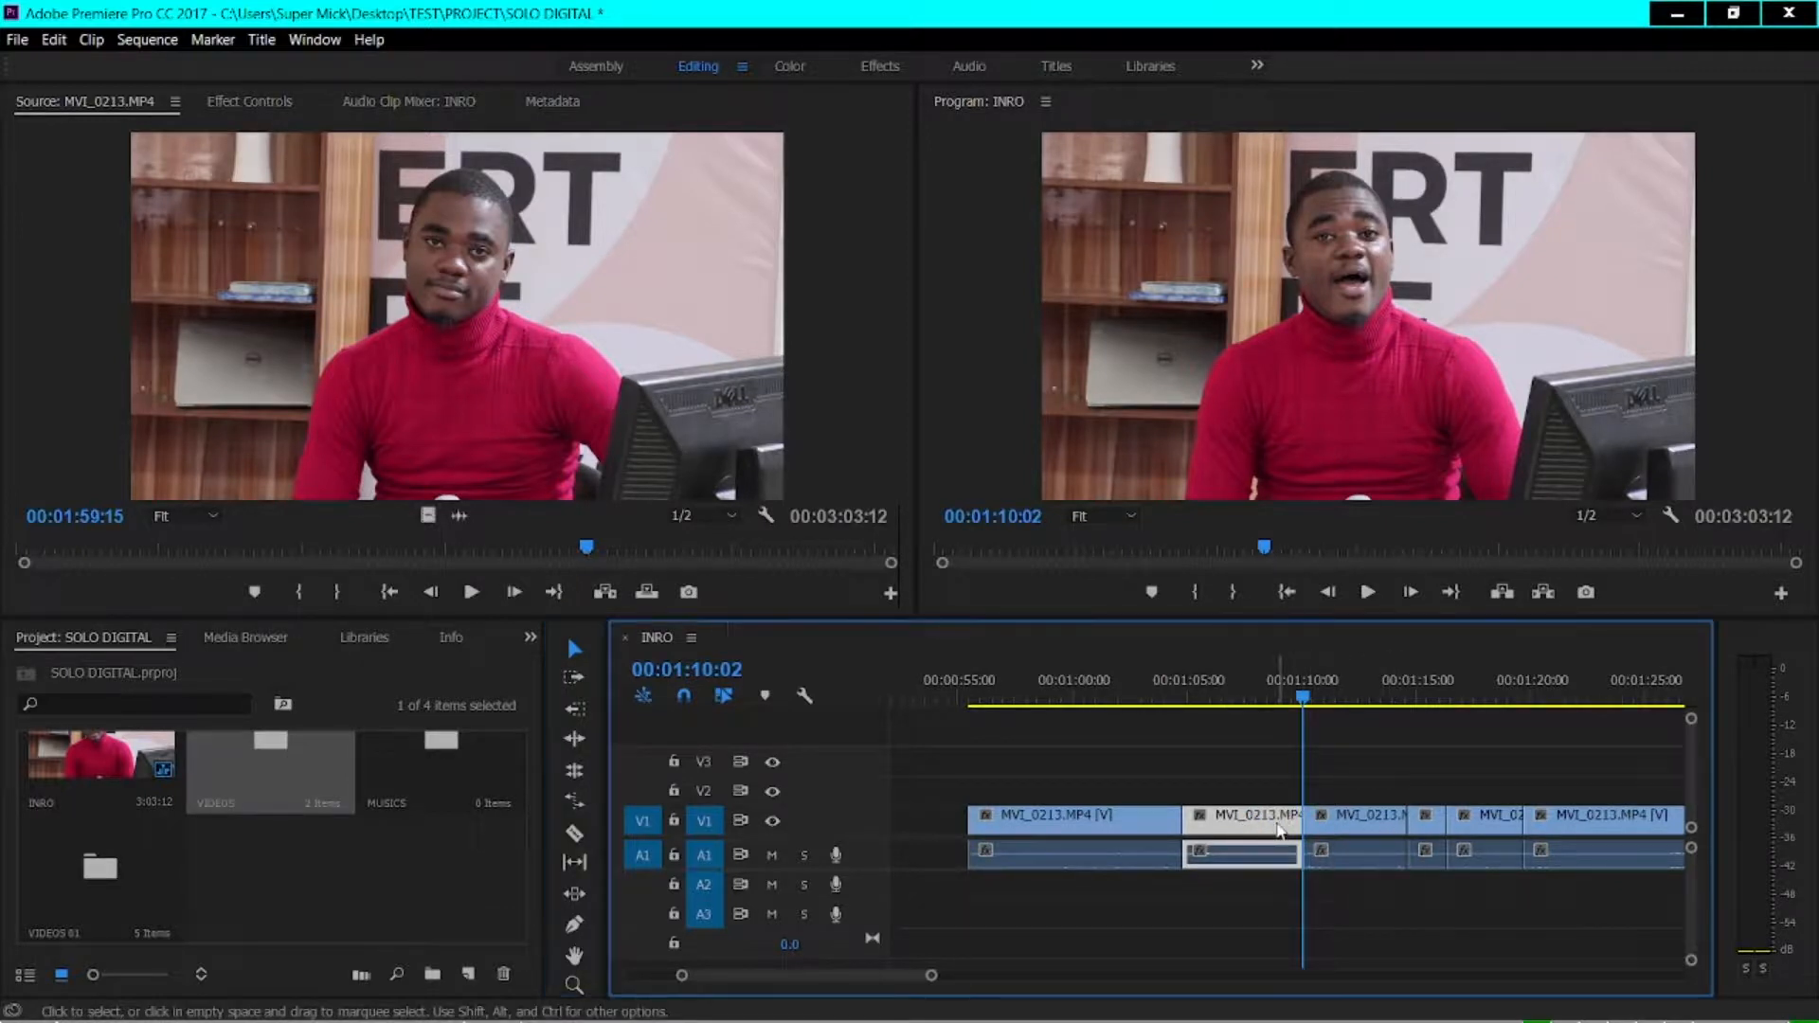
key("Delete")
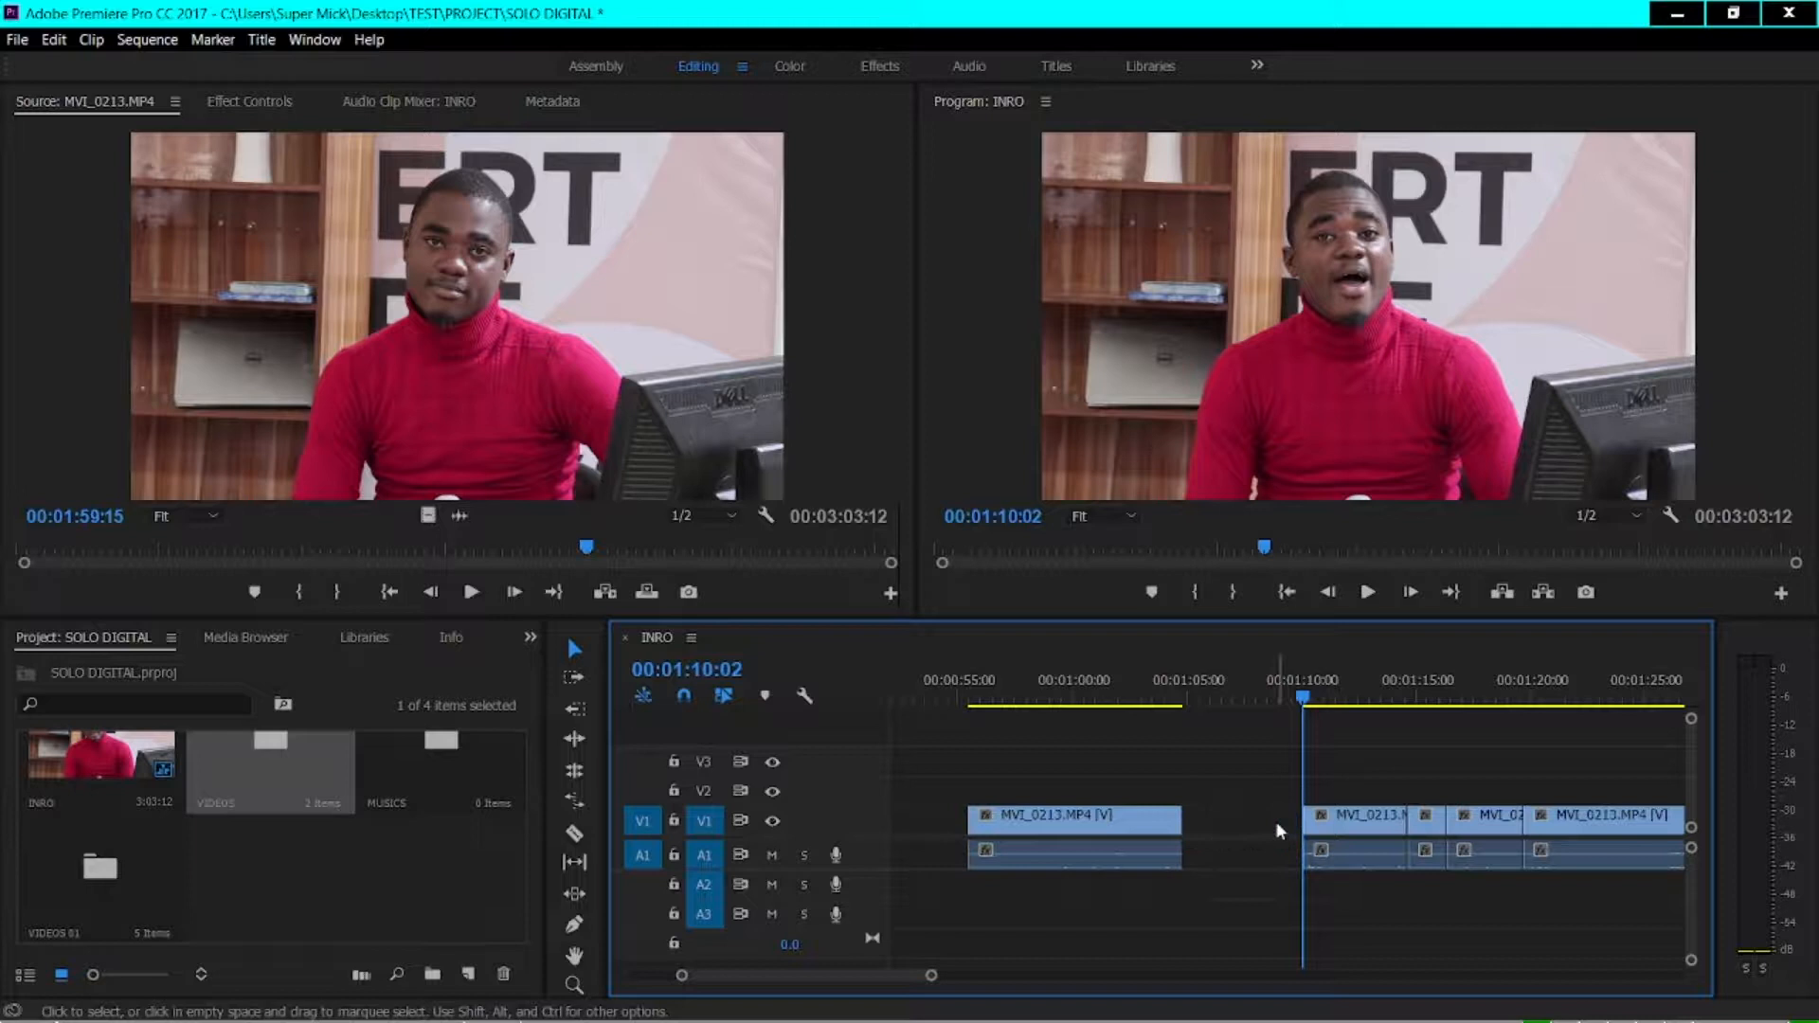
right_click(1276, 821)
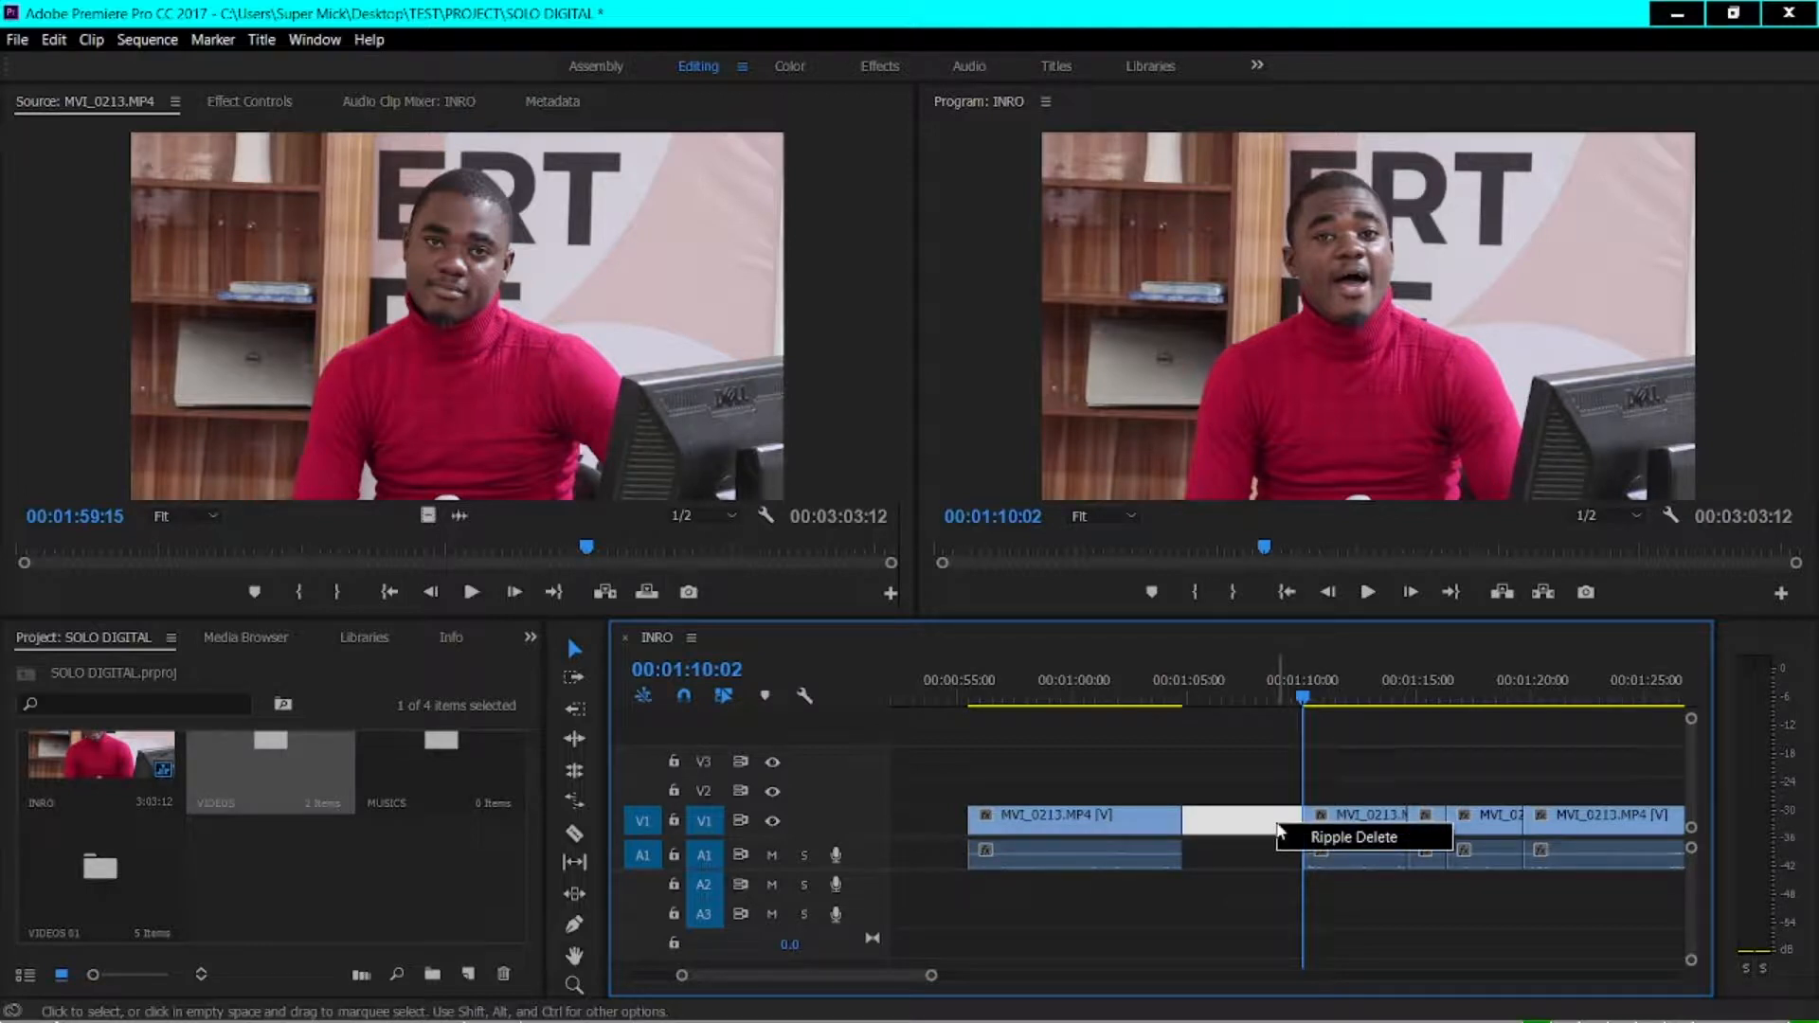
left_click(1298, 838)
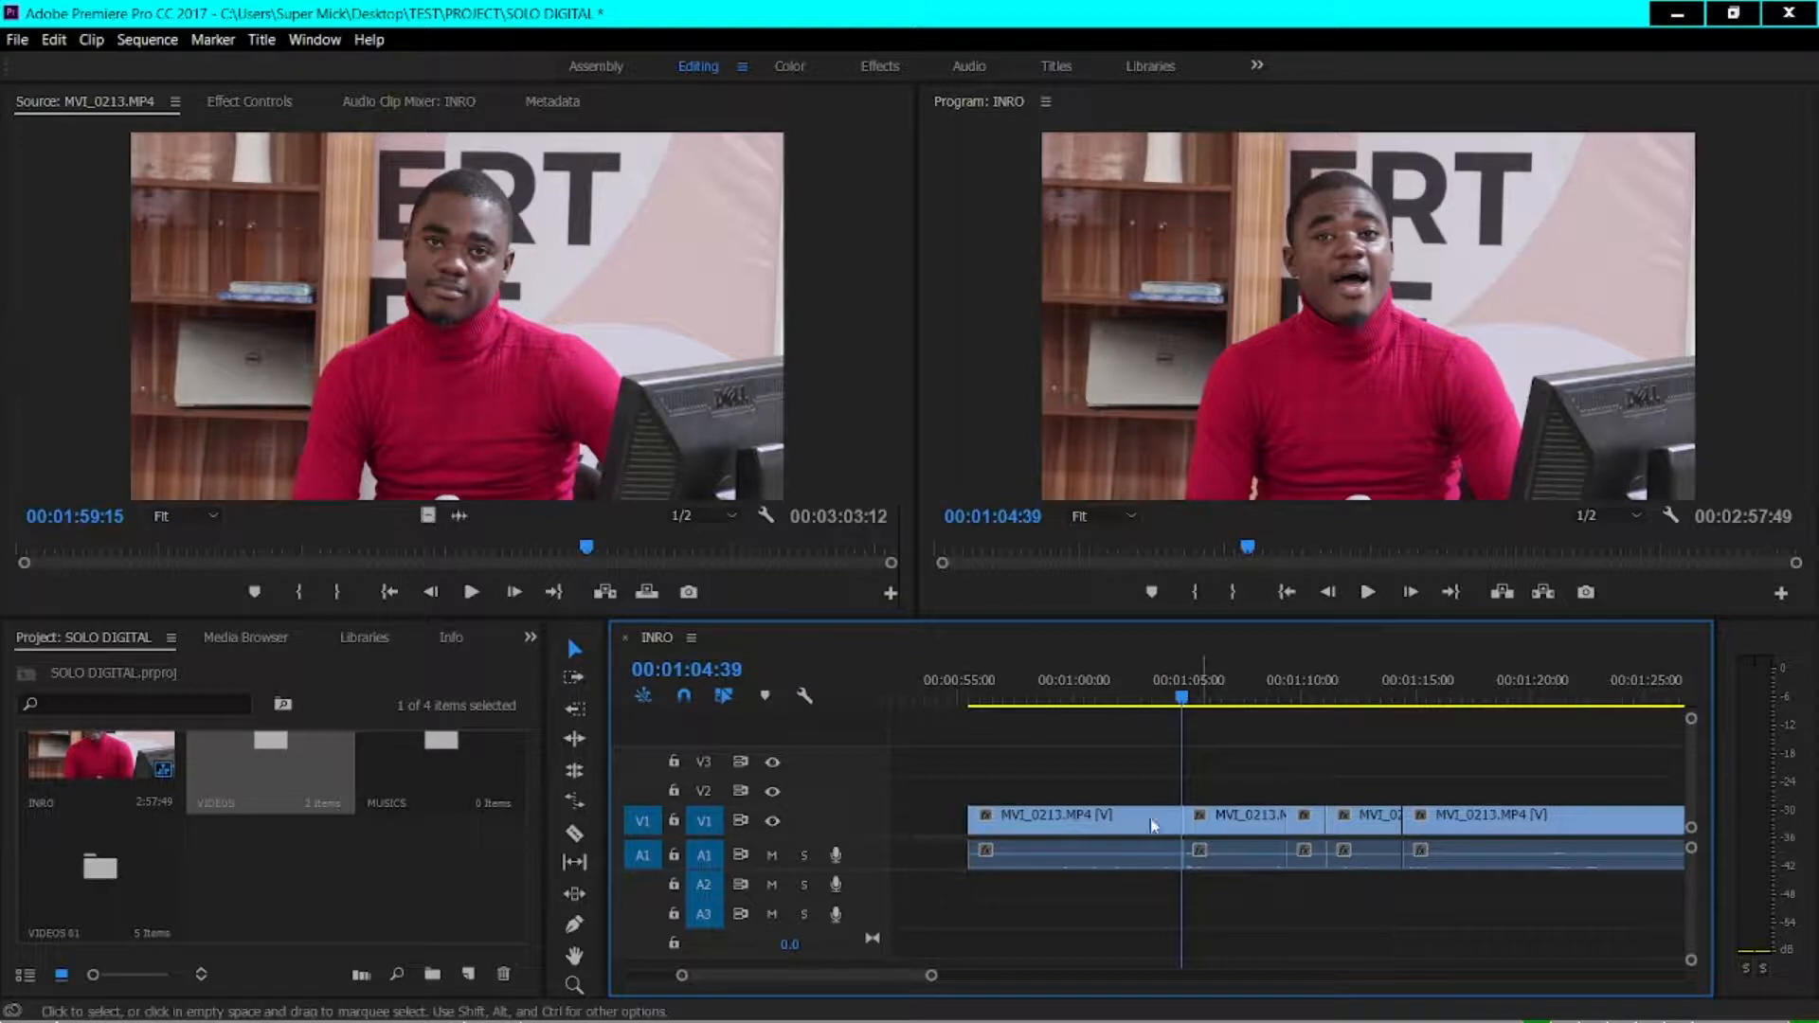
Play the edited INRO sequence from 00:00:55:27 and stop at 00:01:13:32
left_click(973, 703)
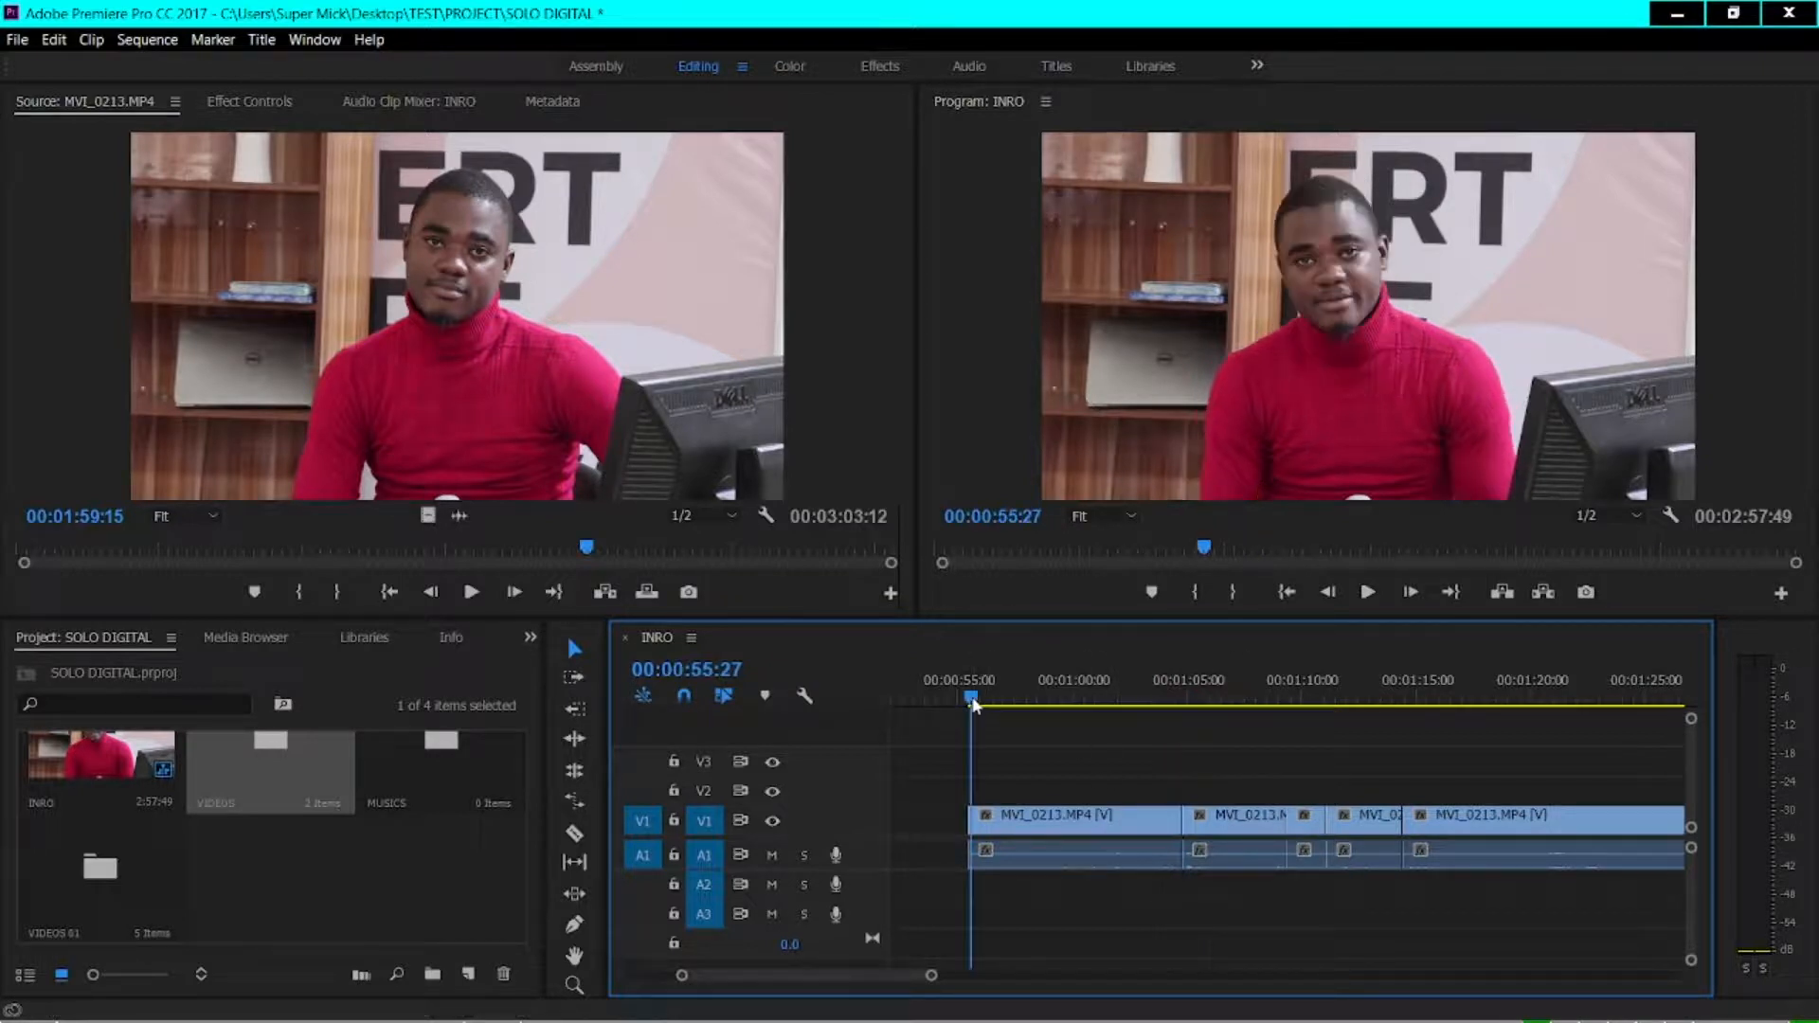
key("space")
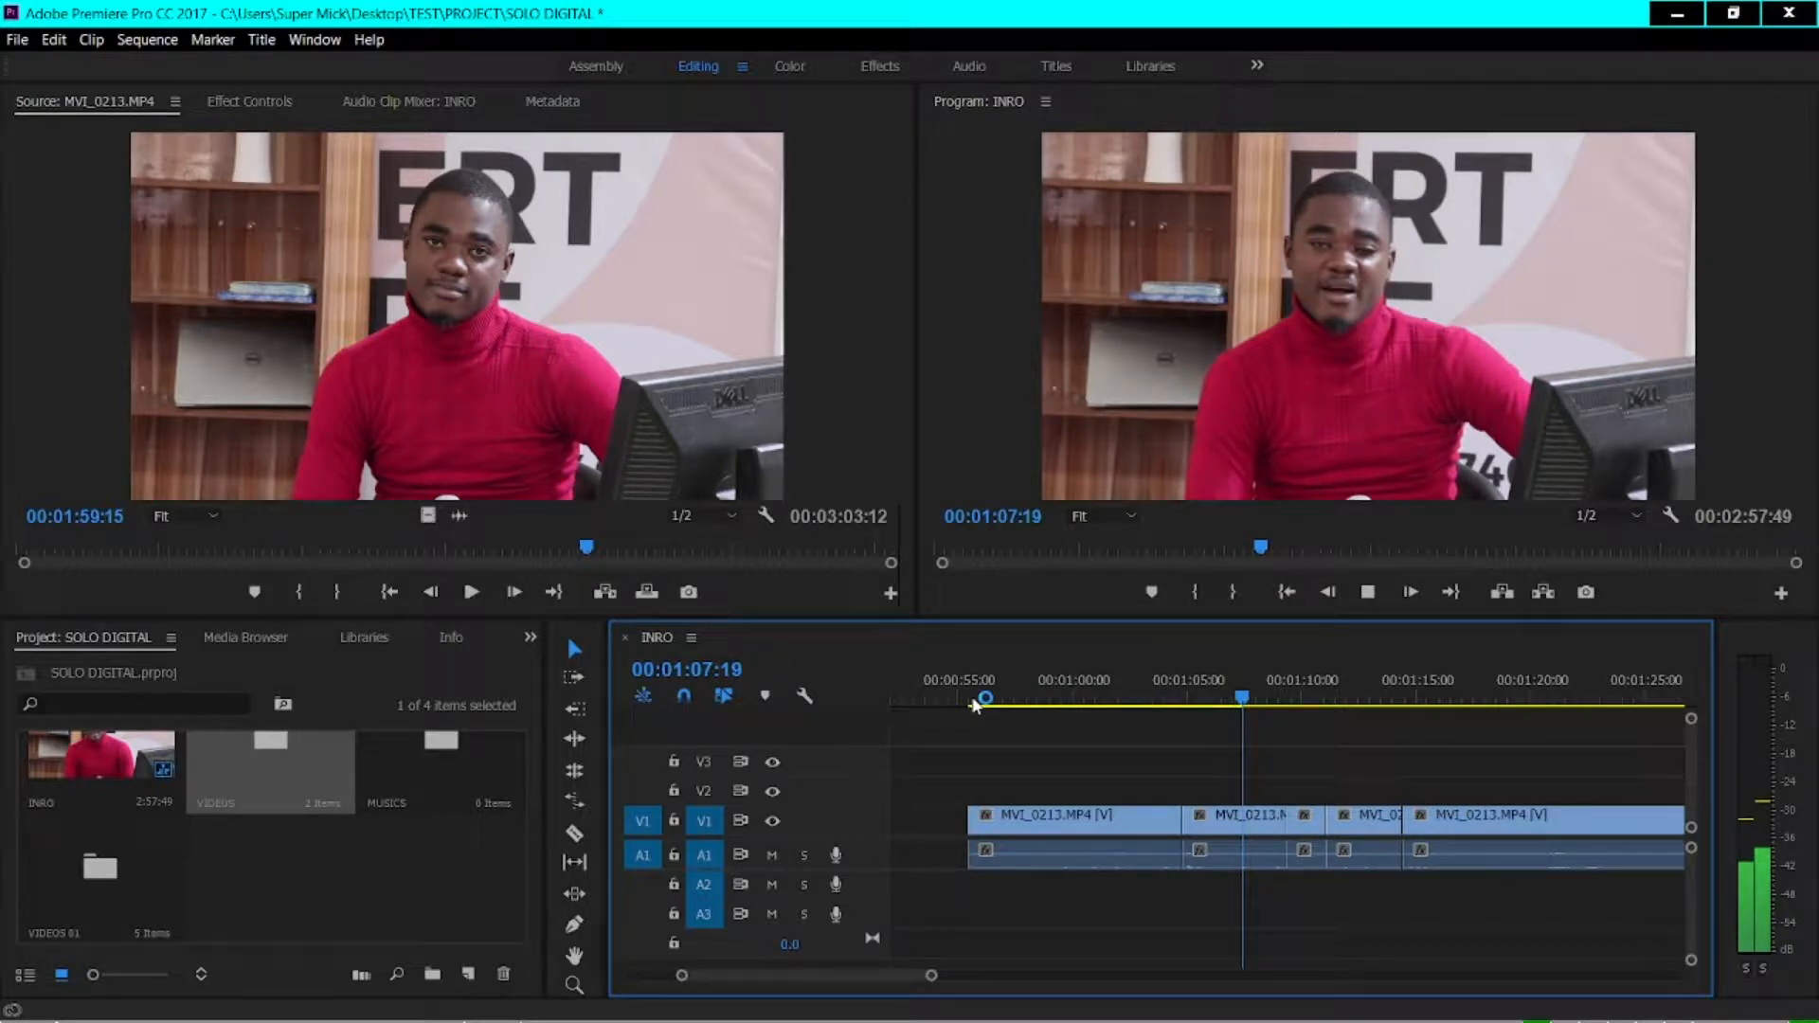
key("space")
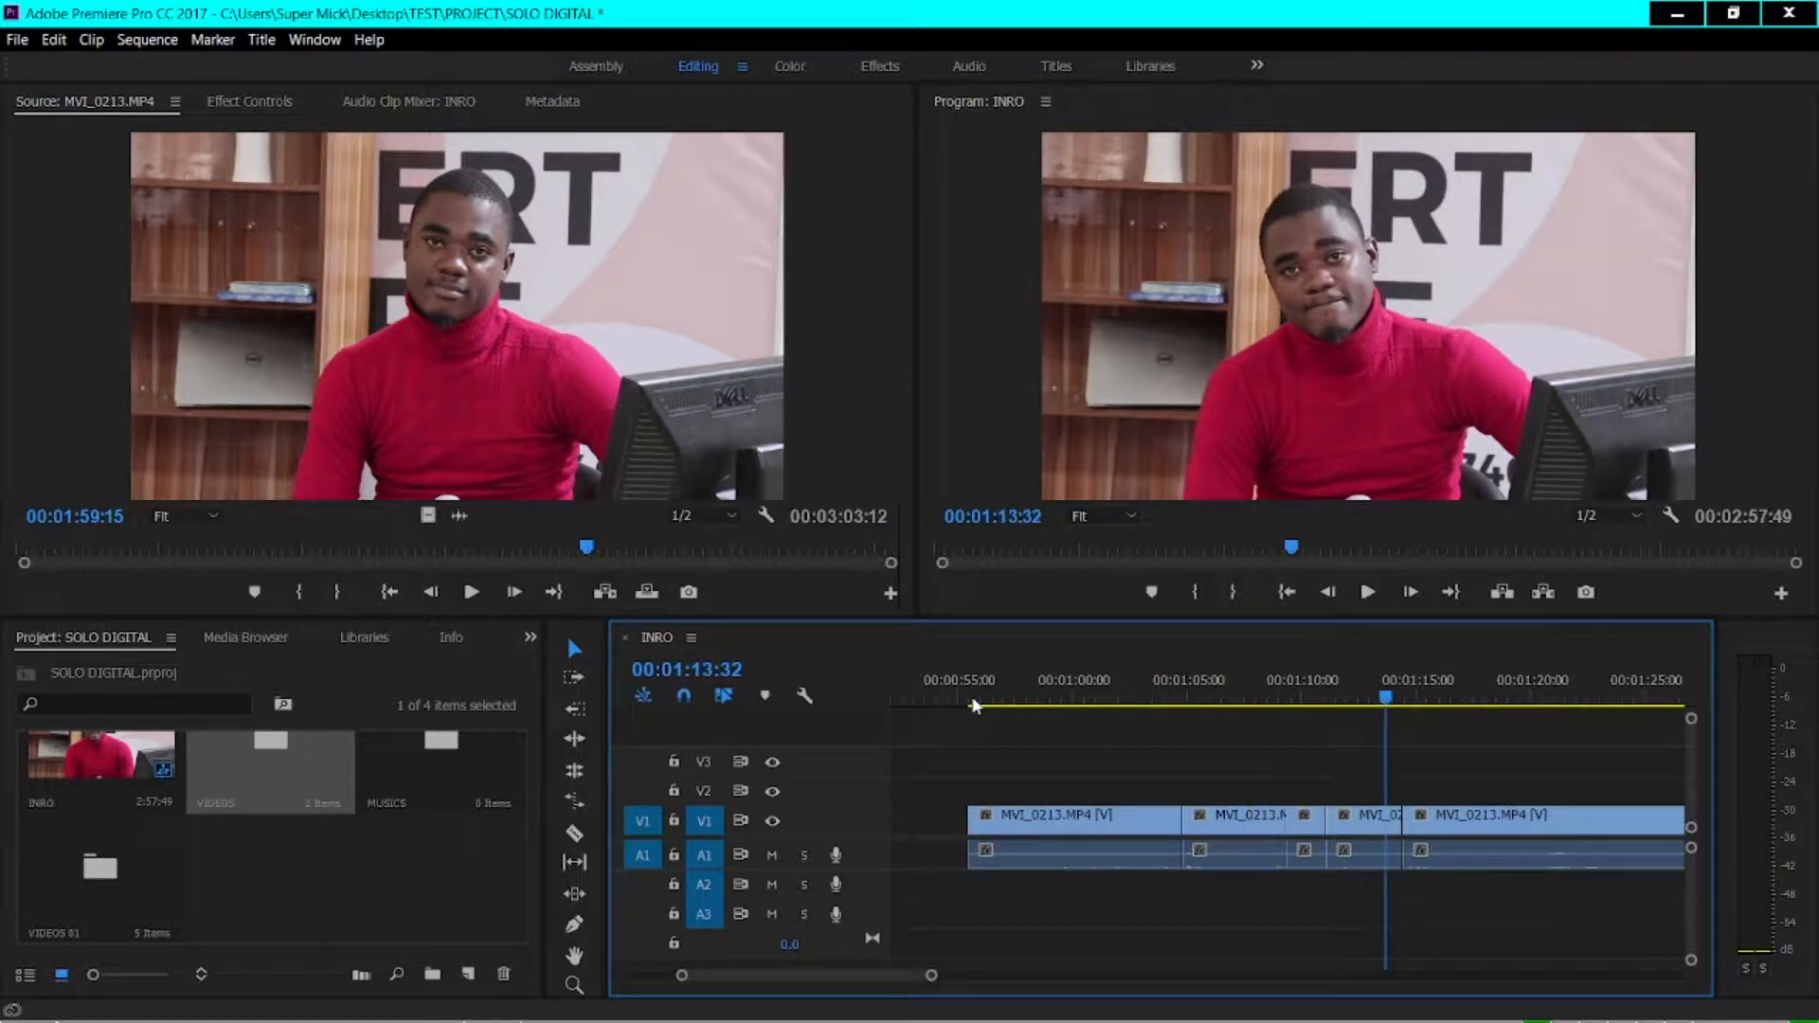
Split the MVI_0213 segment at 00:01:13:32 with the Razor tool
left_click(574, 835)
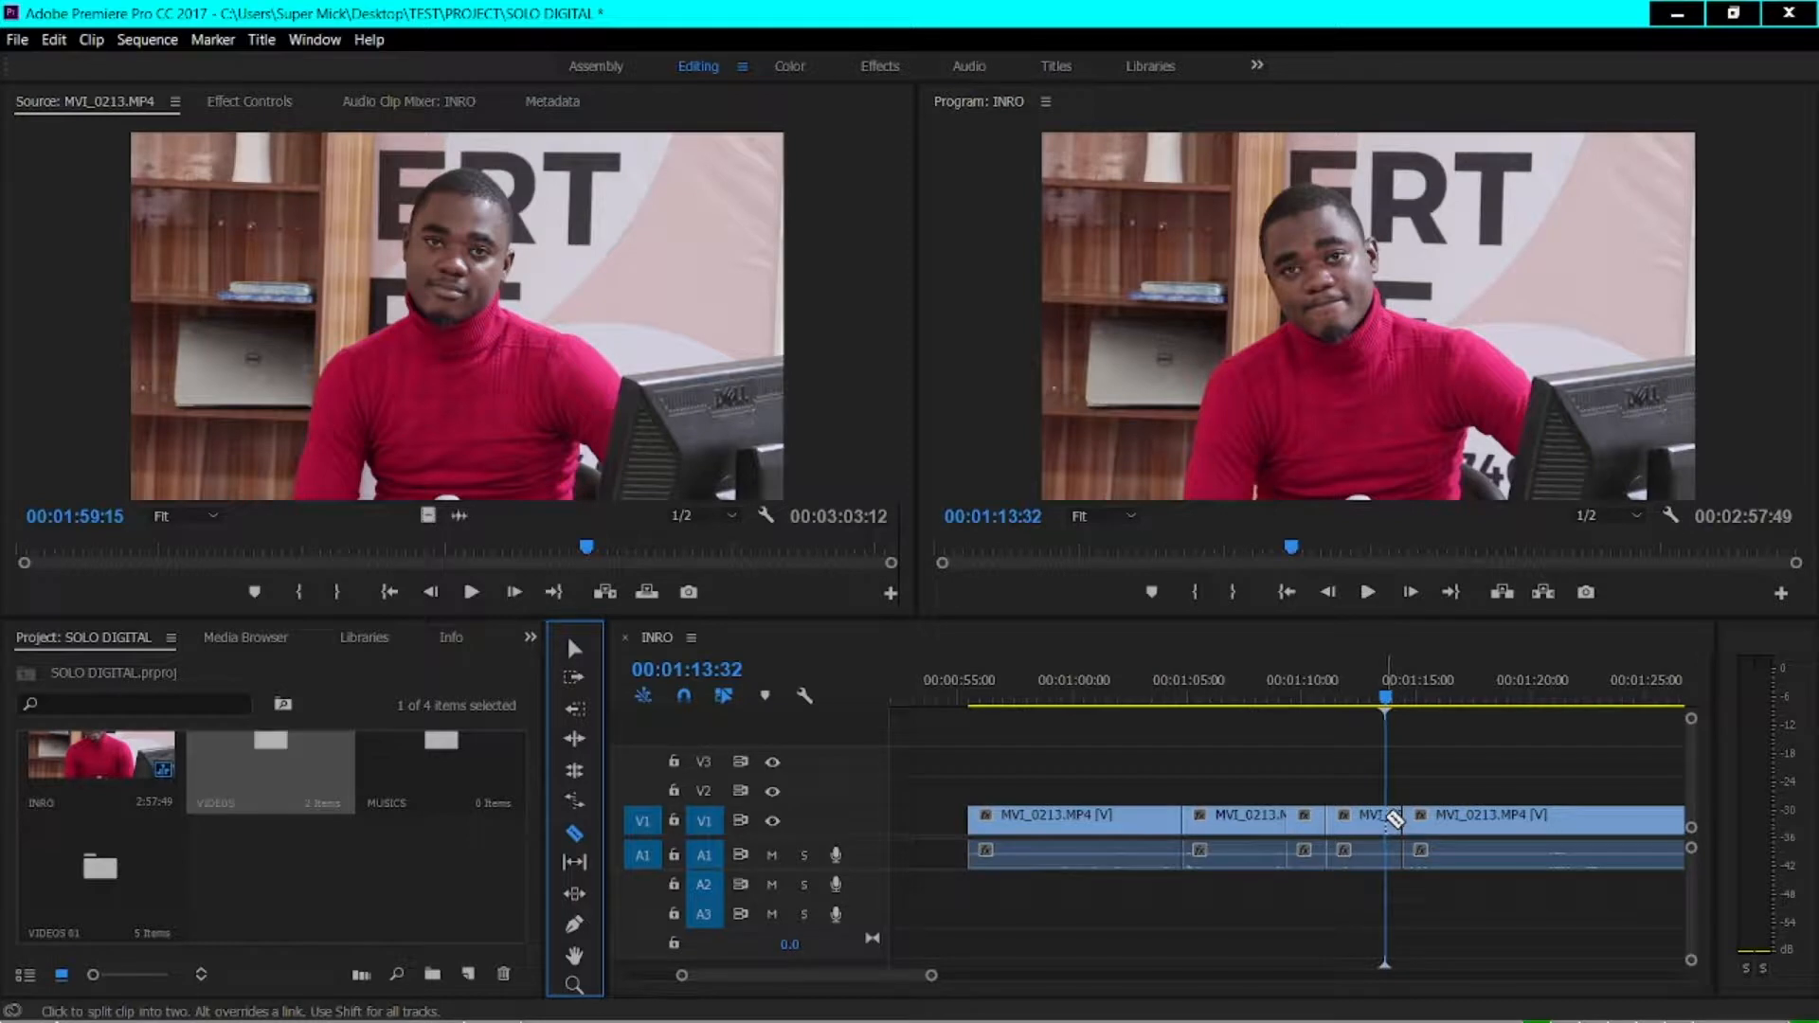
key("equal")
key("equal")
key("equal")
key("equal")
key("equal")
key("equal")
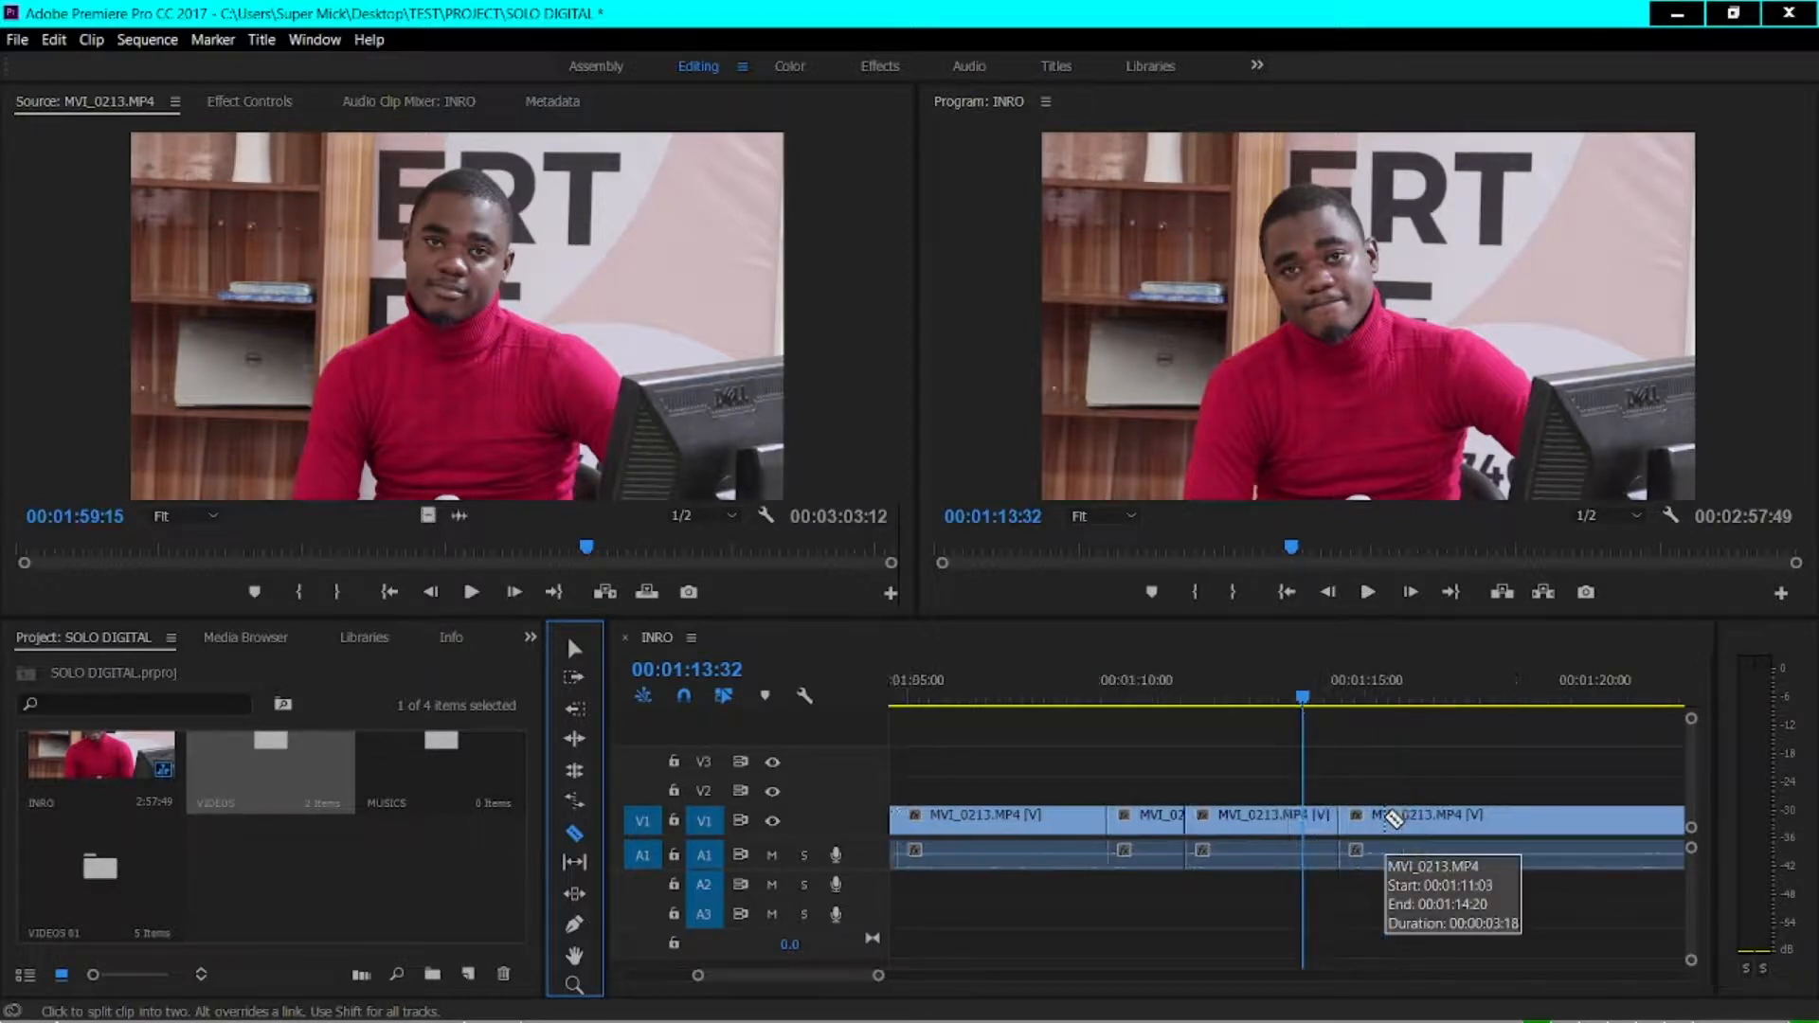
left_click(1304, 822)
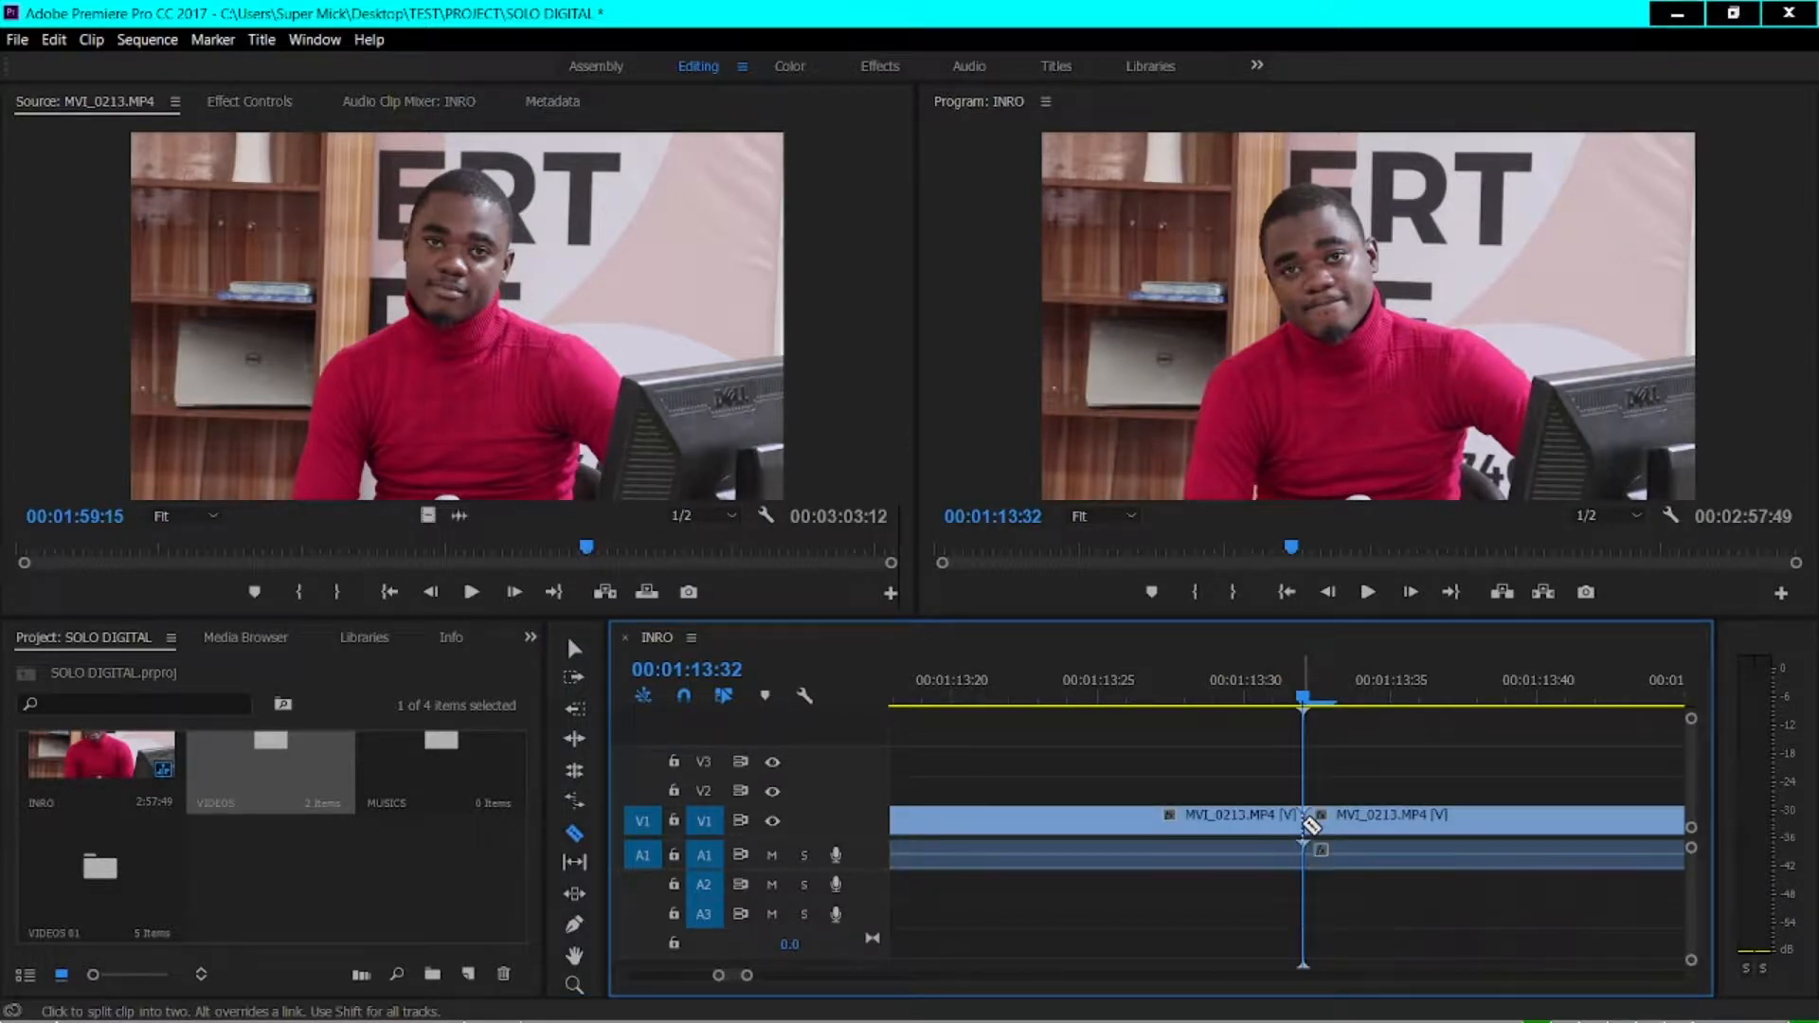
Switch back and forth between the Selection tool and the Razor tool
key("v")
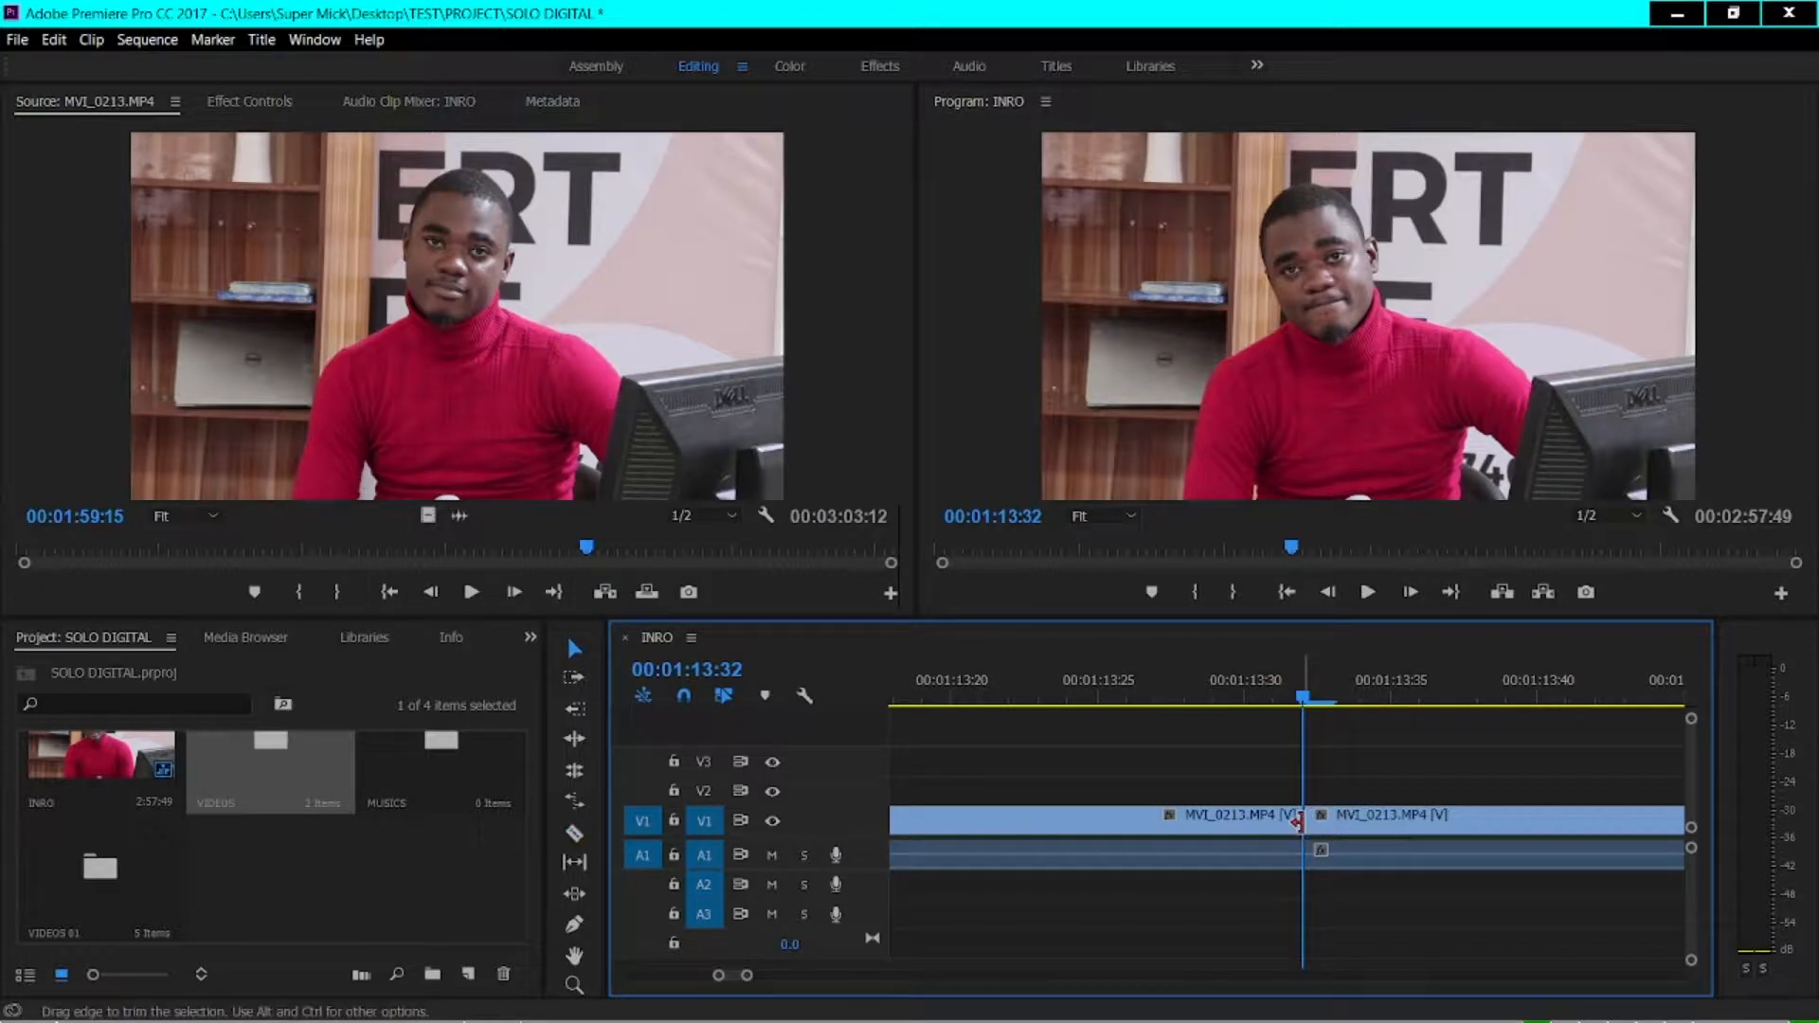
key("c")
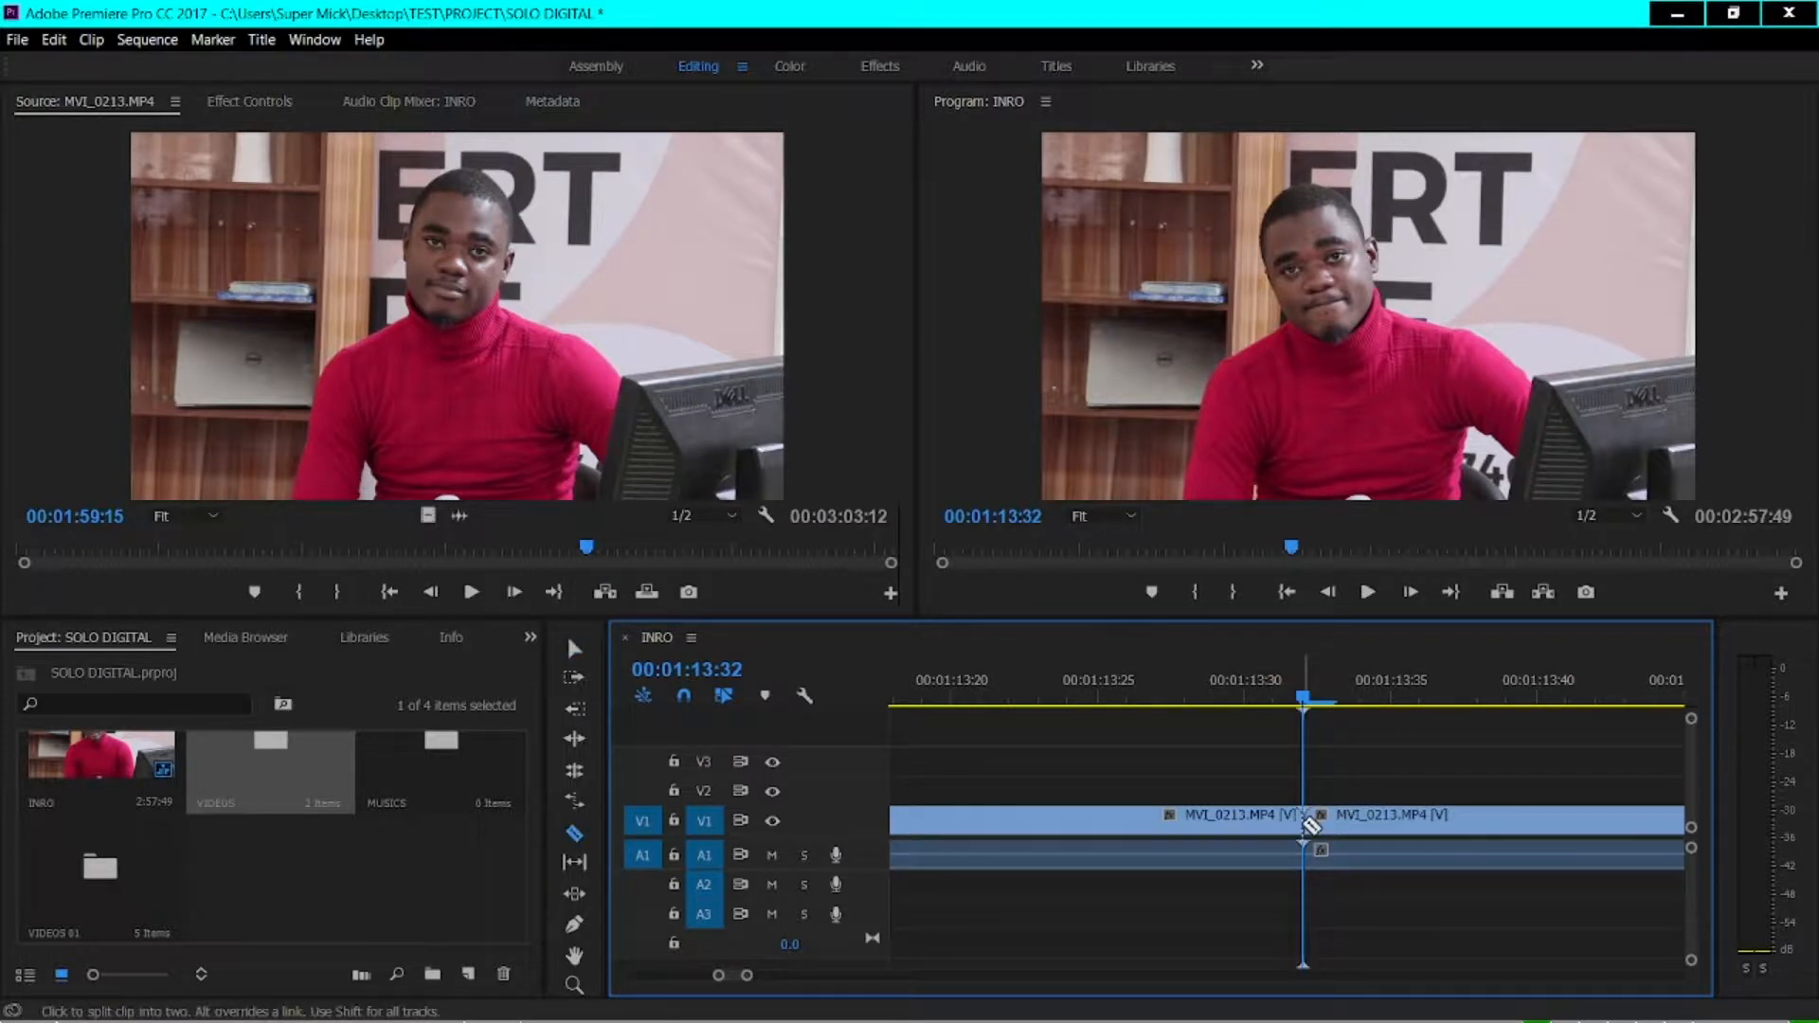
key("v")
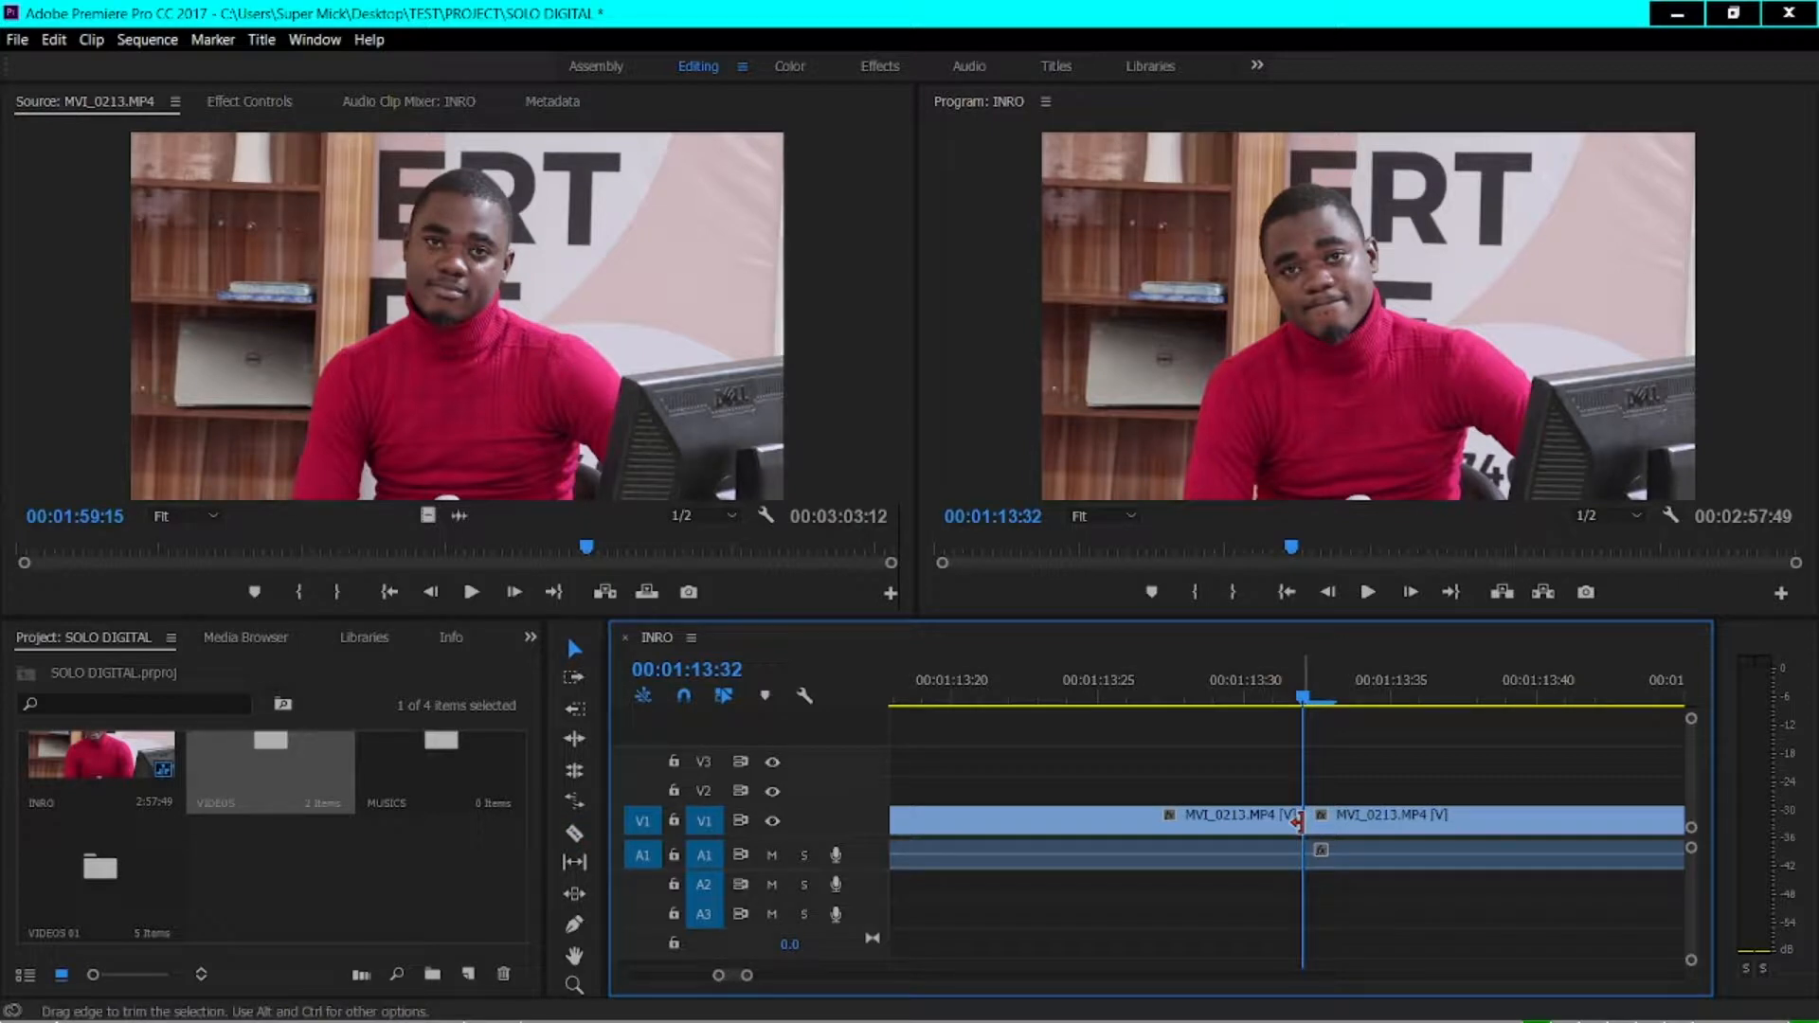
key("c")
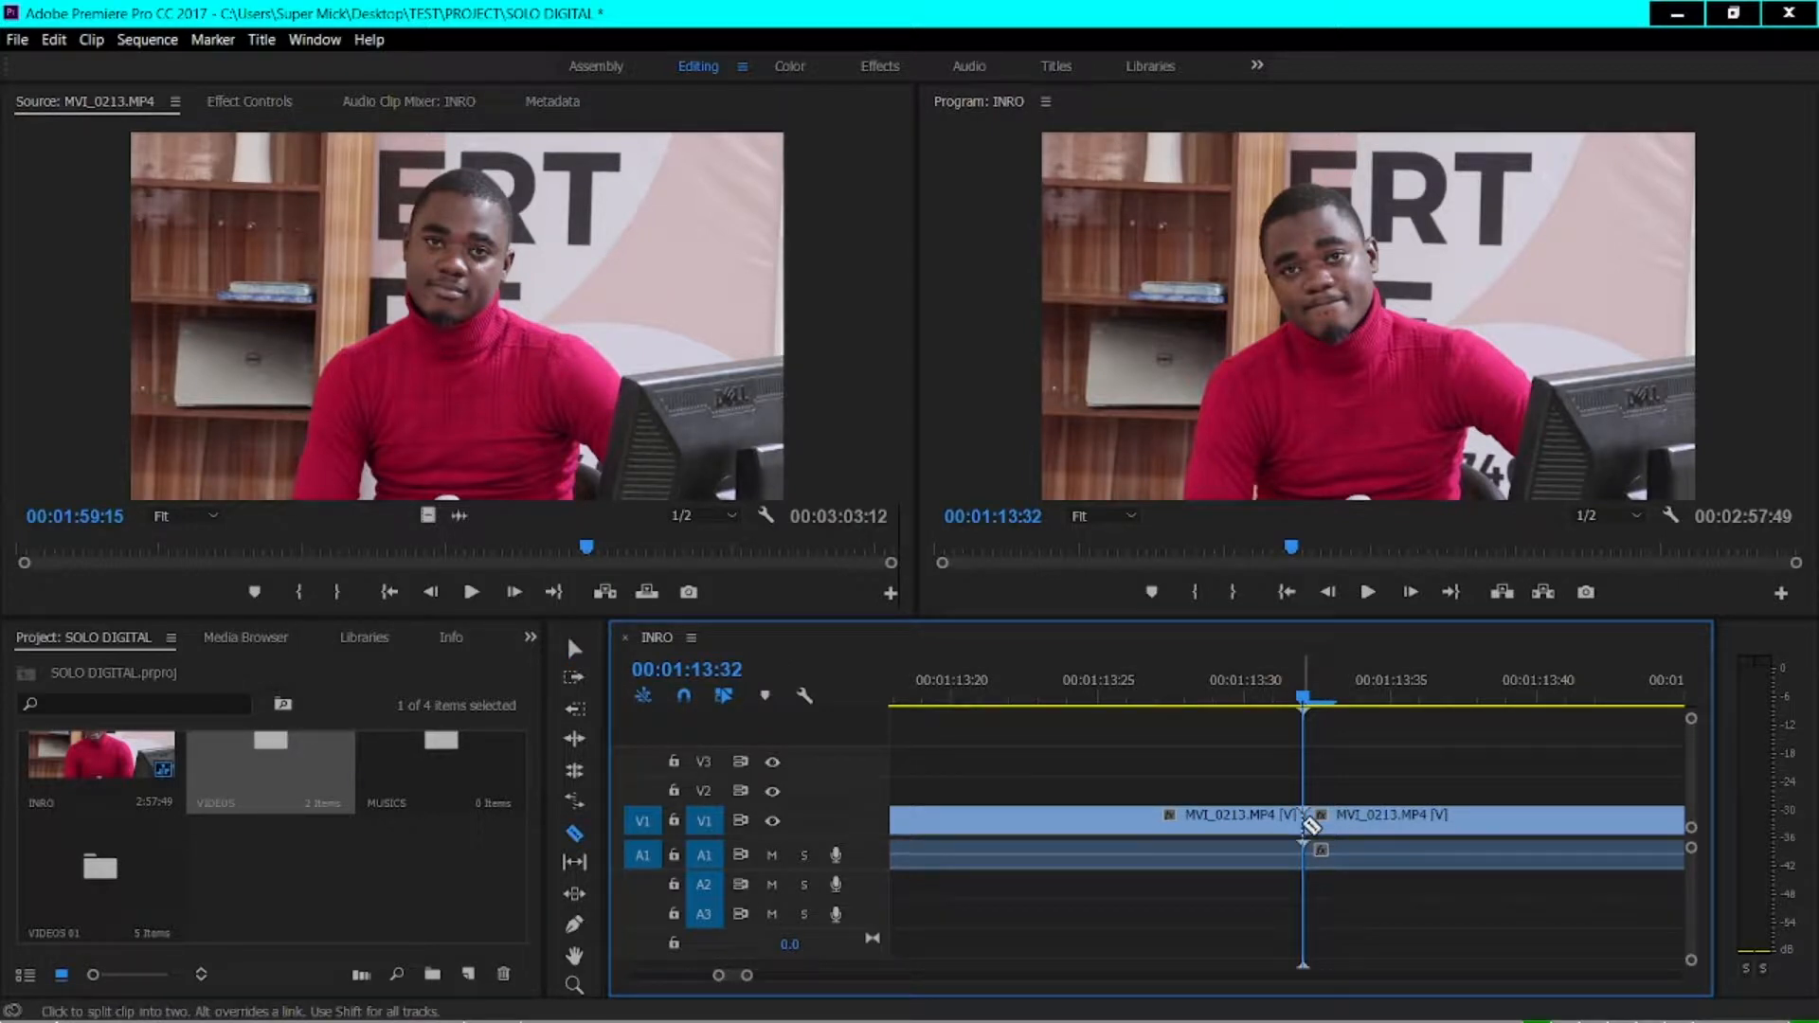
Delete all MVI_0213 segments after 00:01:13:32 with the Selection tool active
key("v")
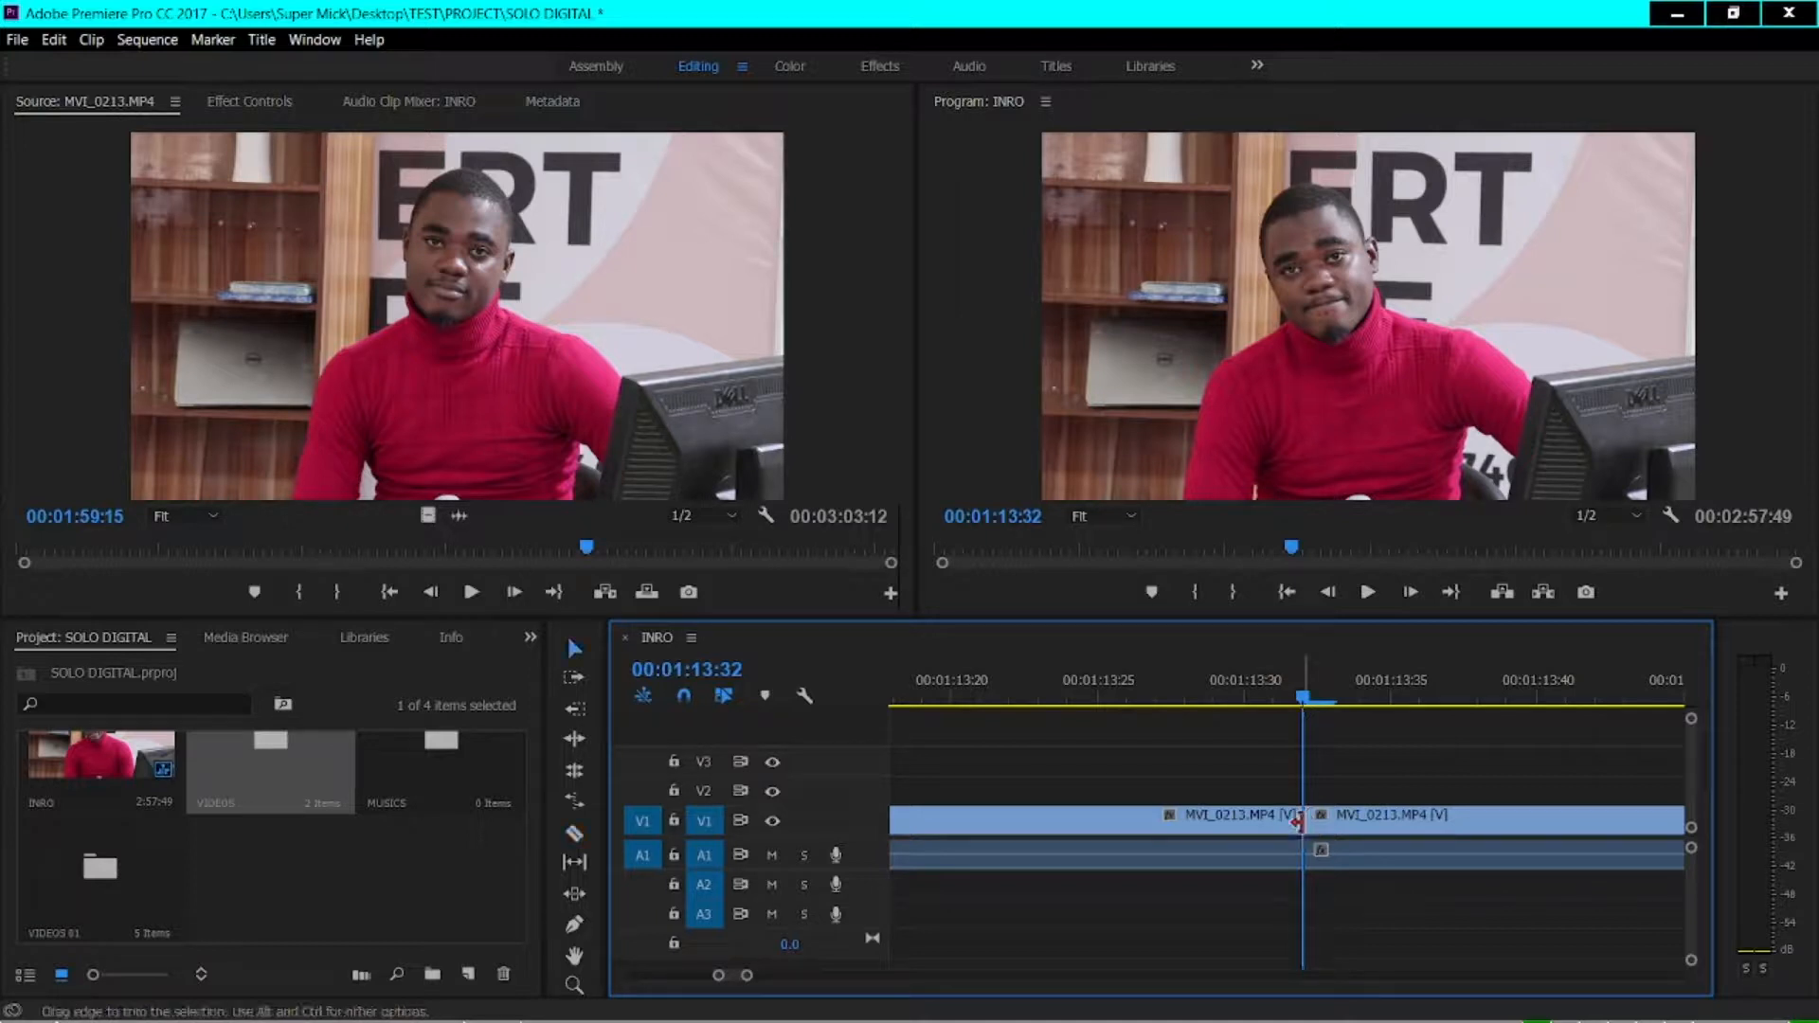
left_click(1350, 830)
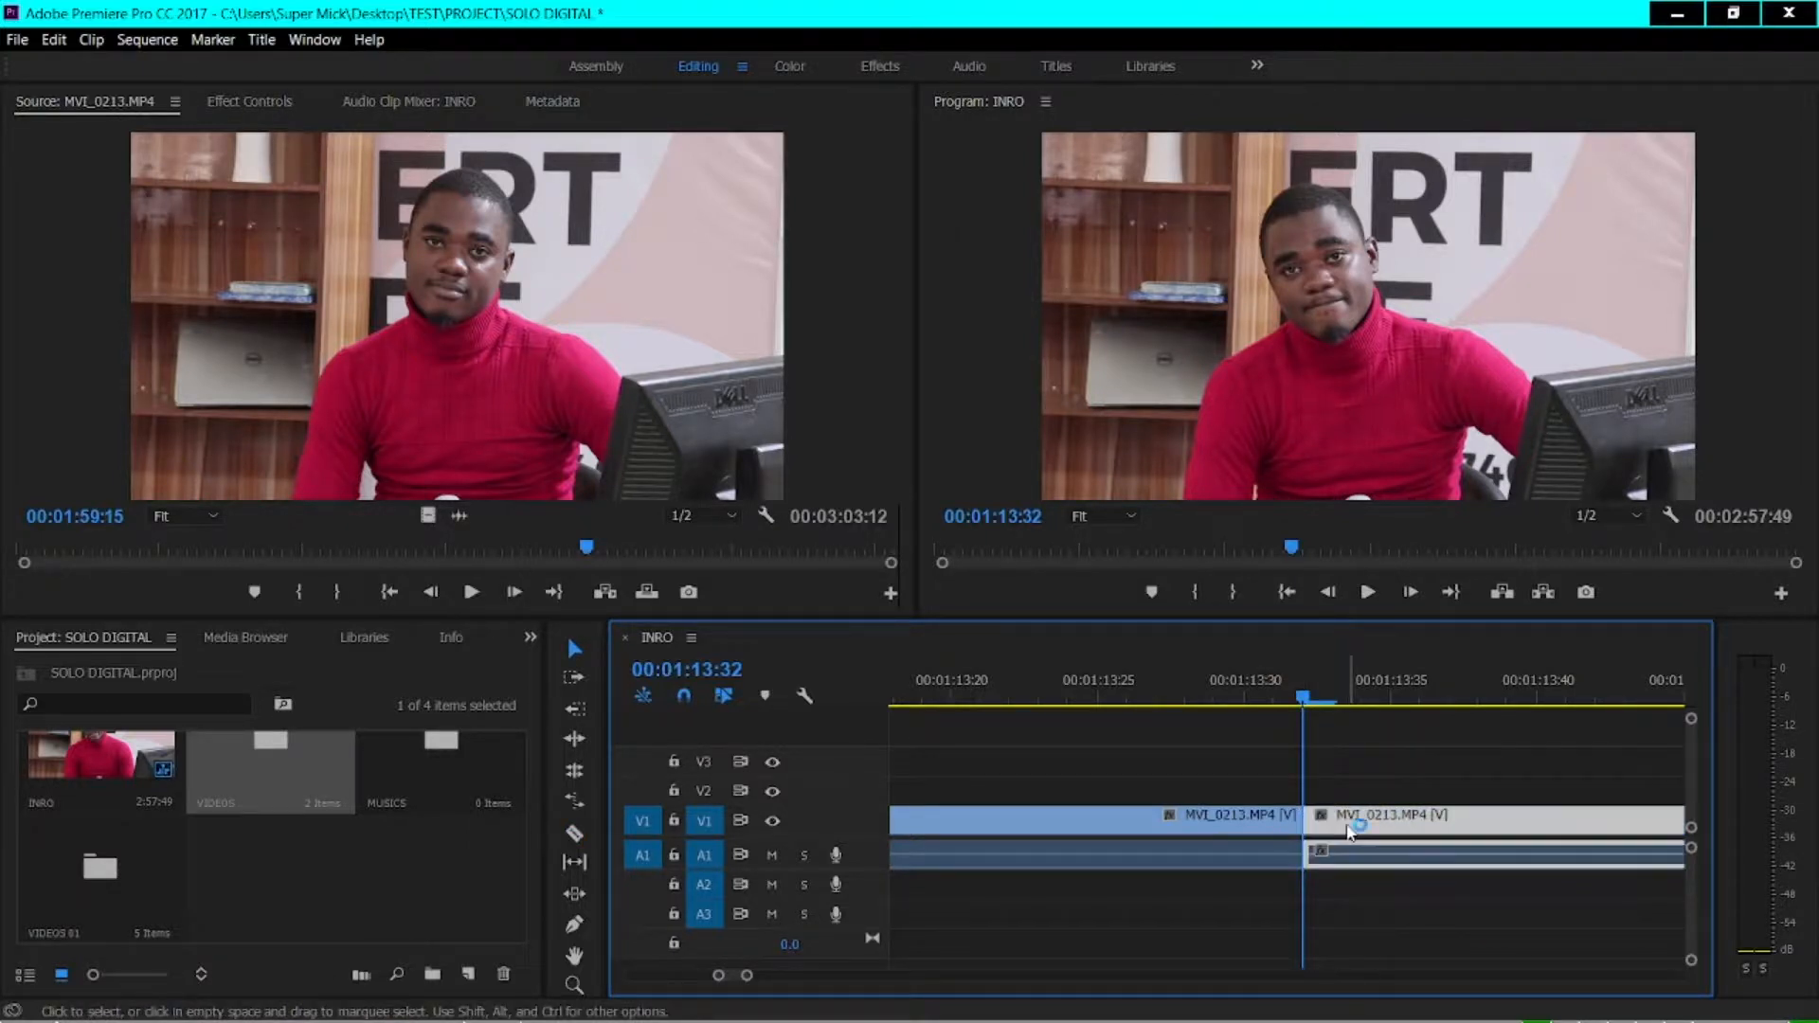
key("Delete")
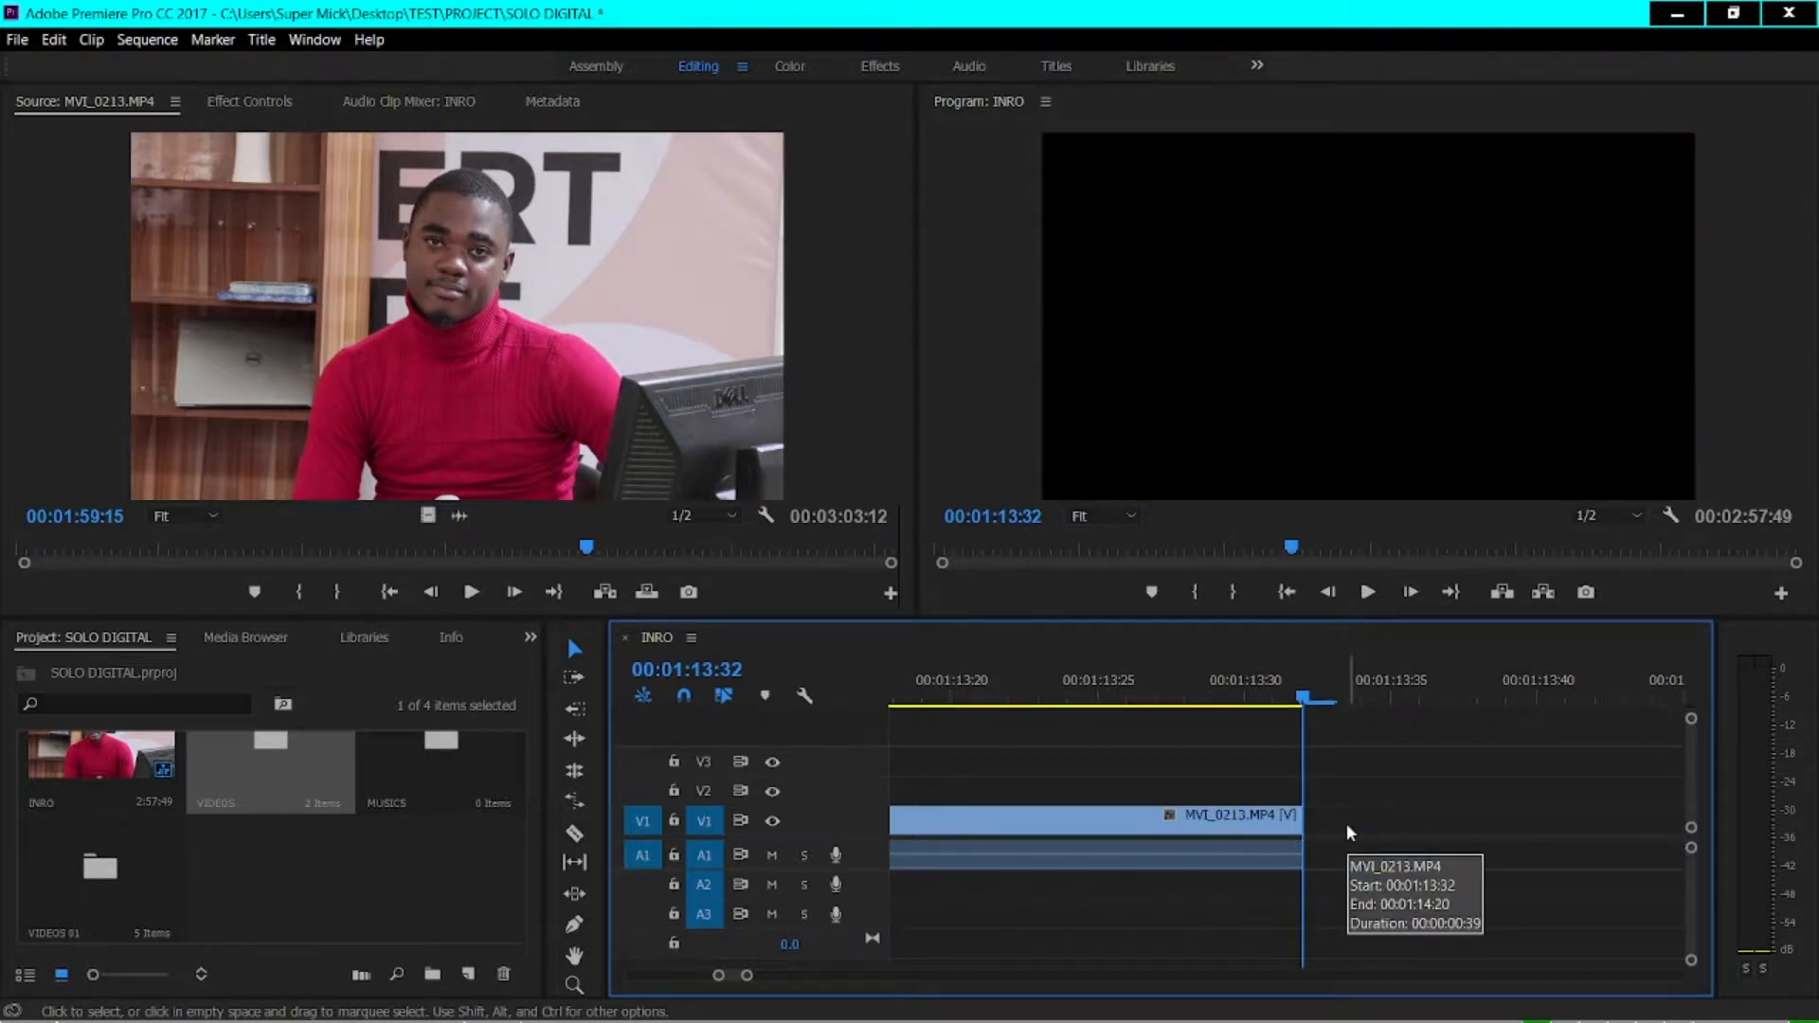
key("minus")
key("minus")
key("minus")
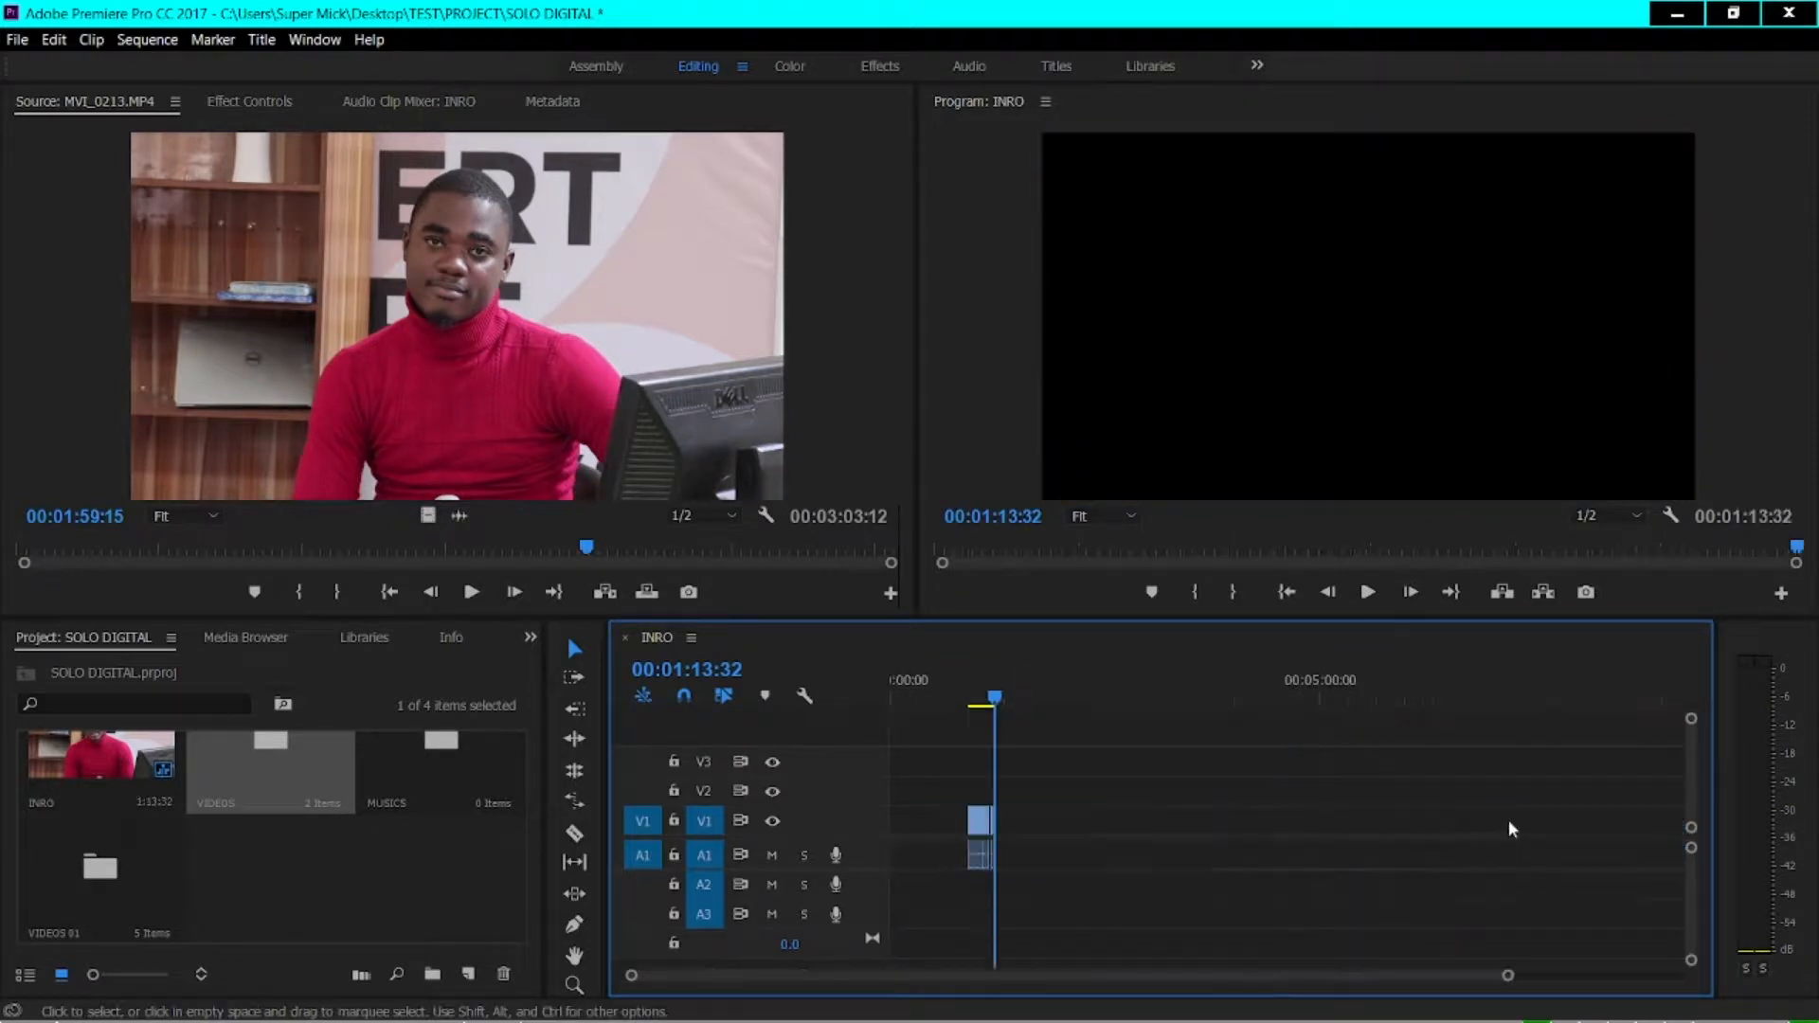
Ripple-delete the empty gap before the first MVI_0213 segment on V1 and play the INRO sequence
left_click(916, 823)
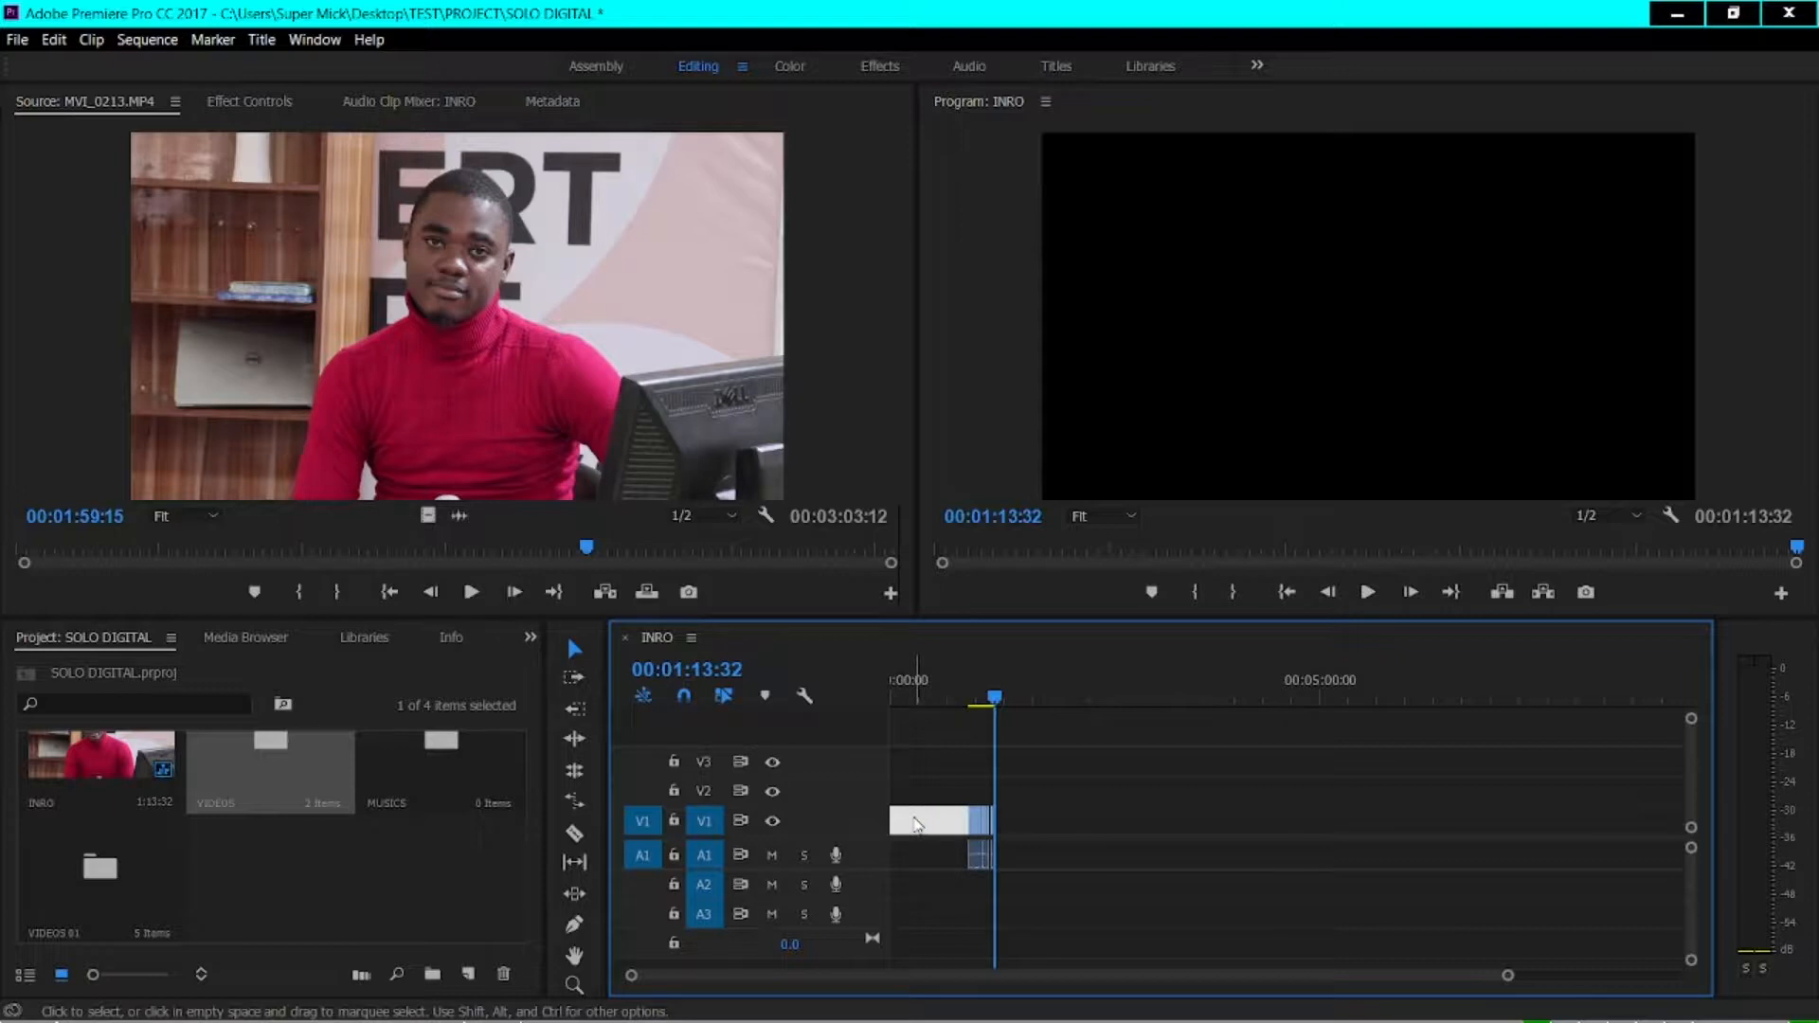
right_click(916, 824)
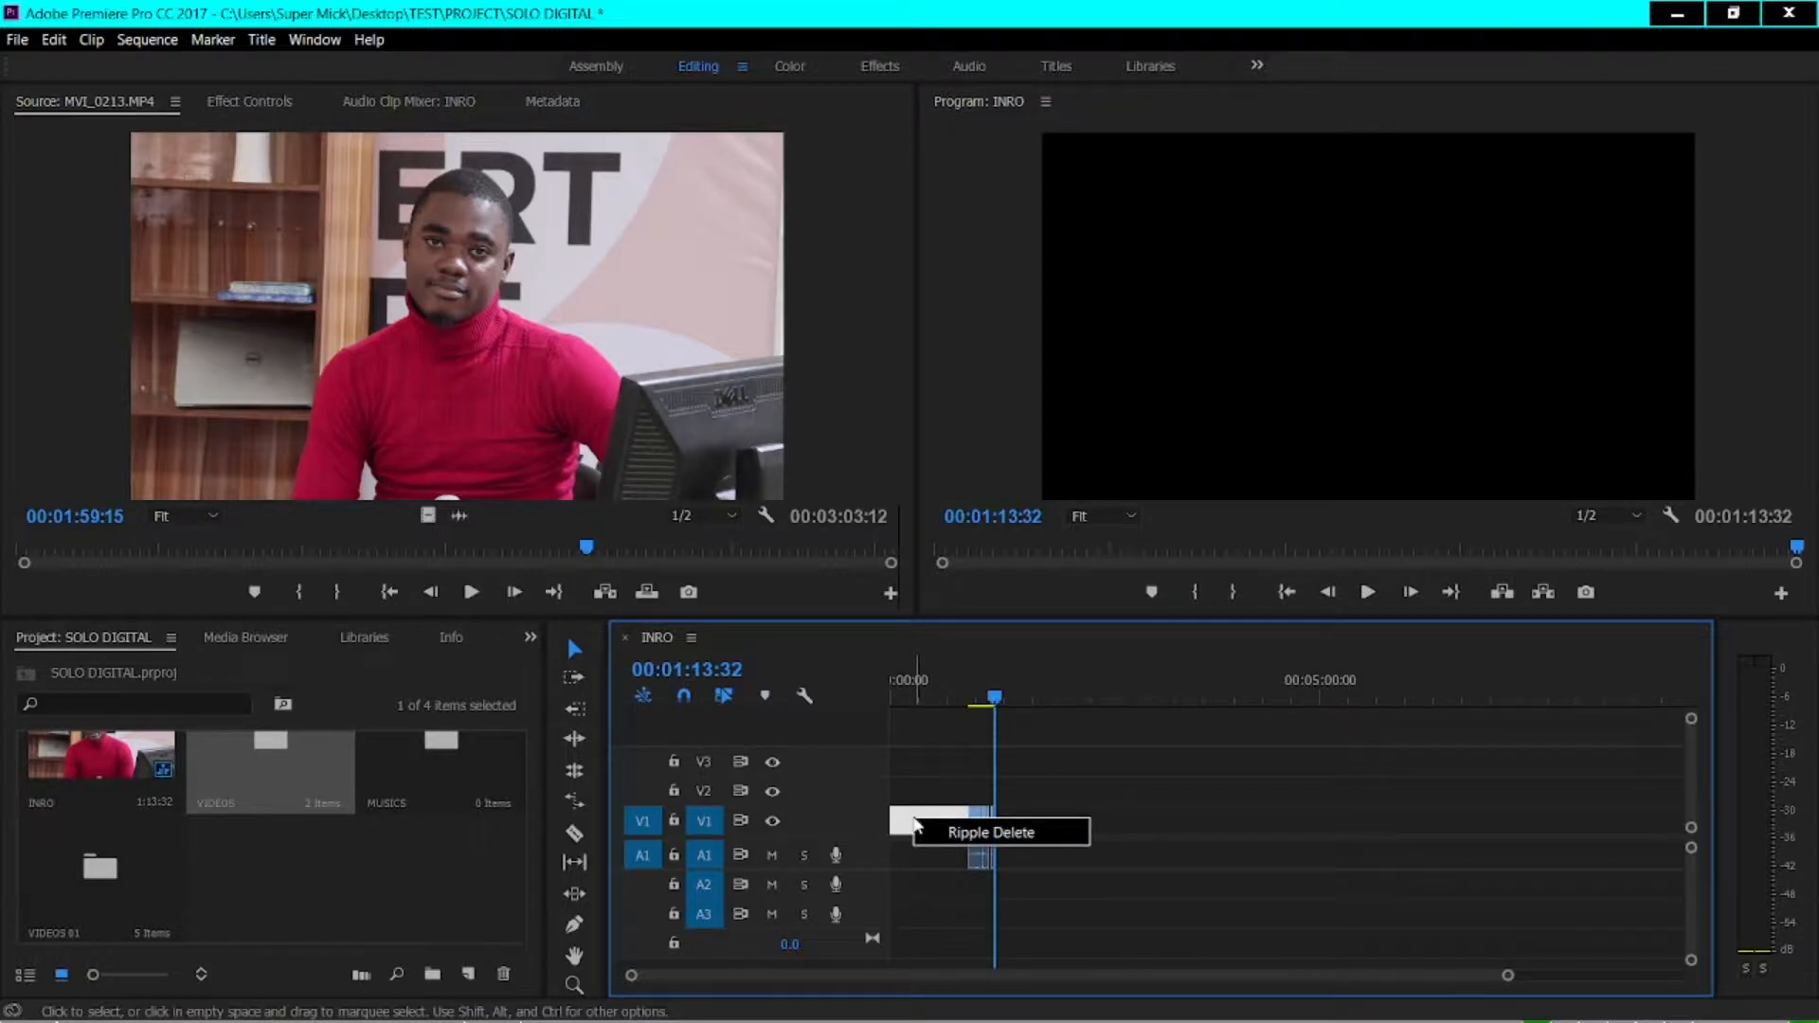
left_click(948, 831)
key("space")
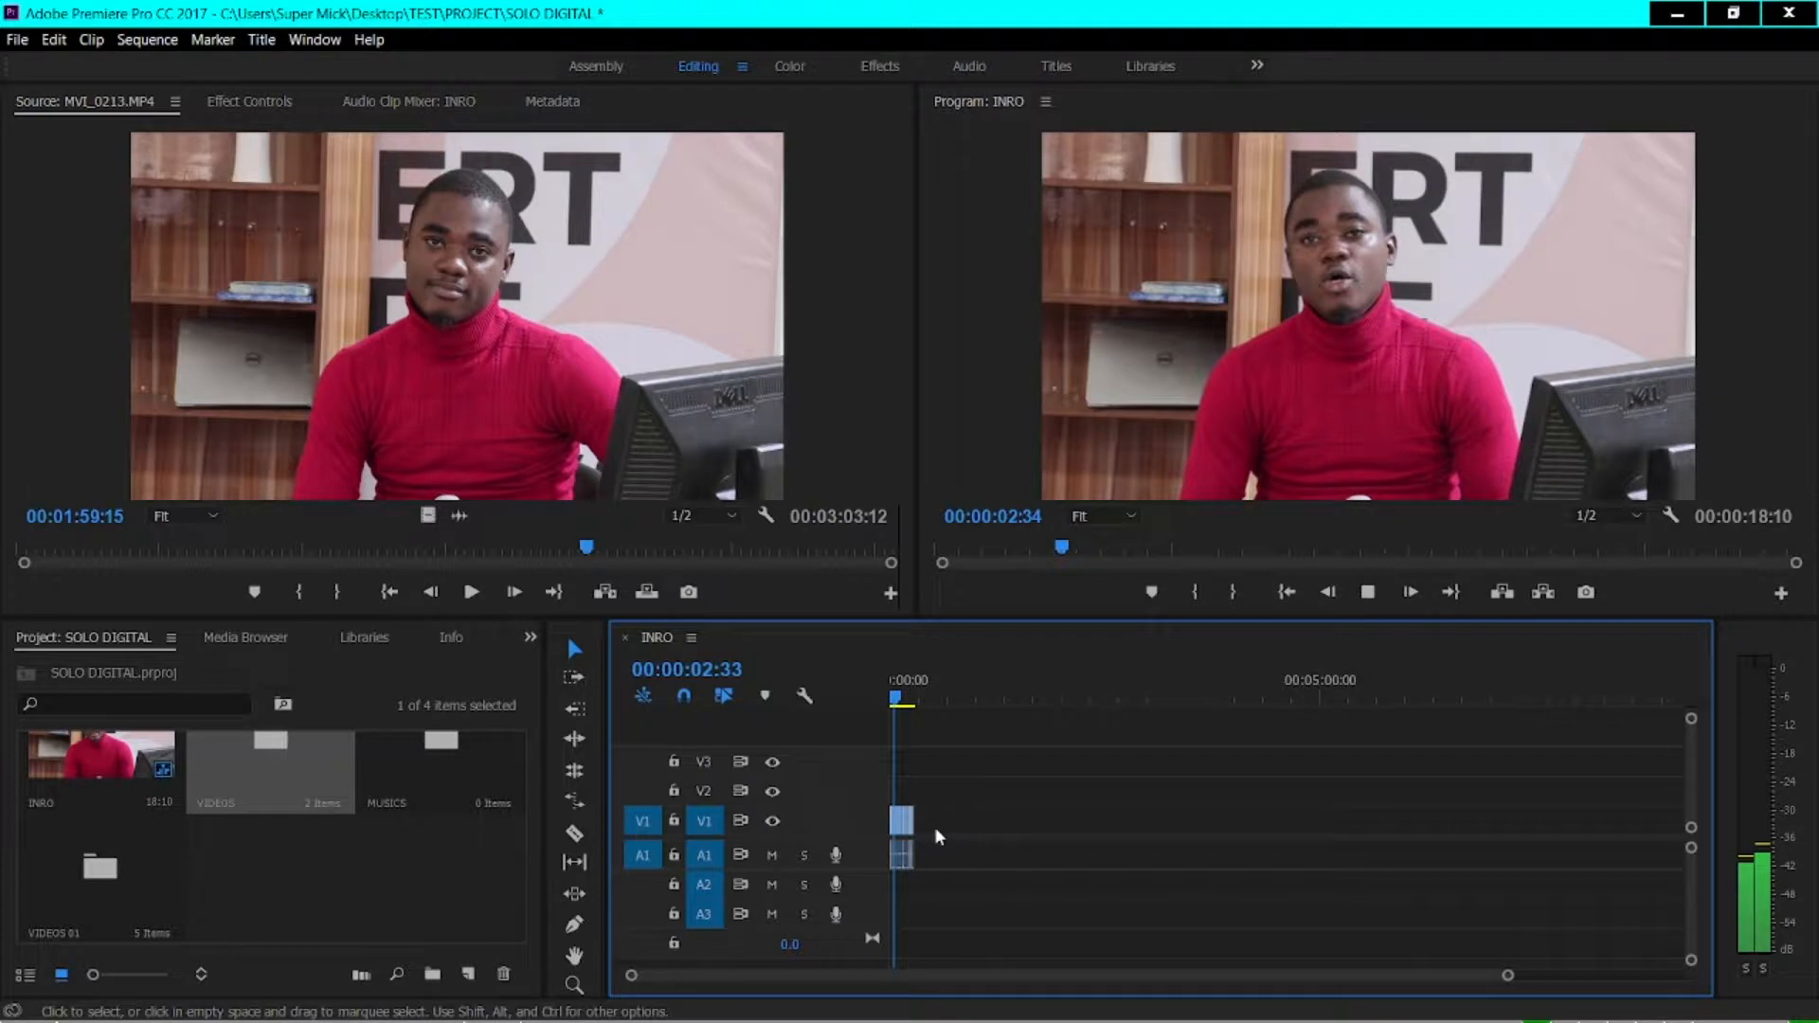
key("space")
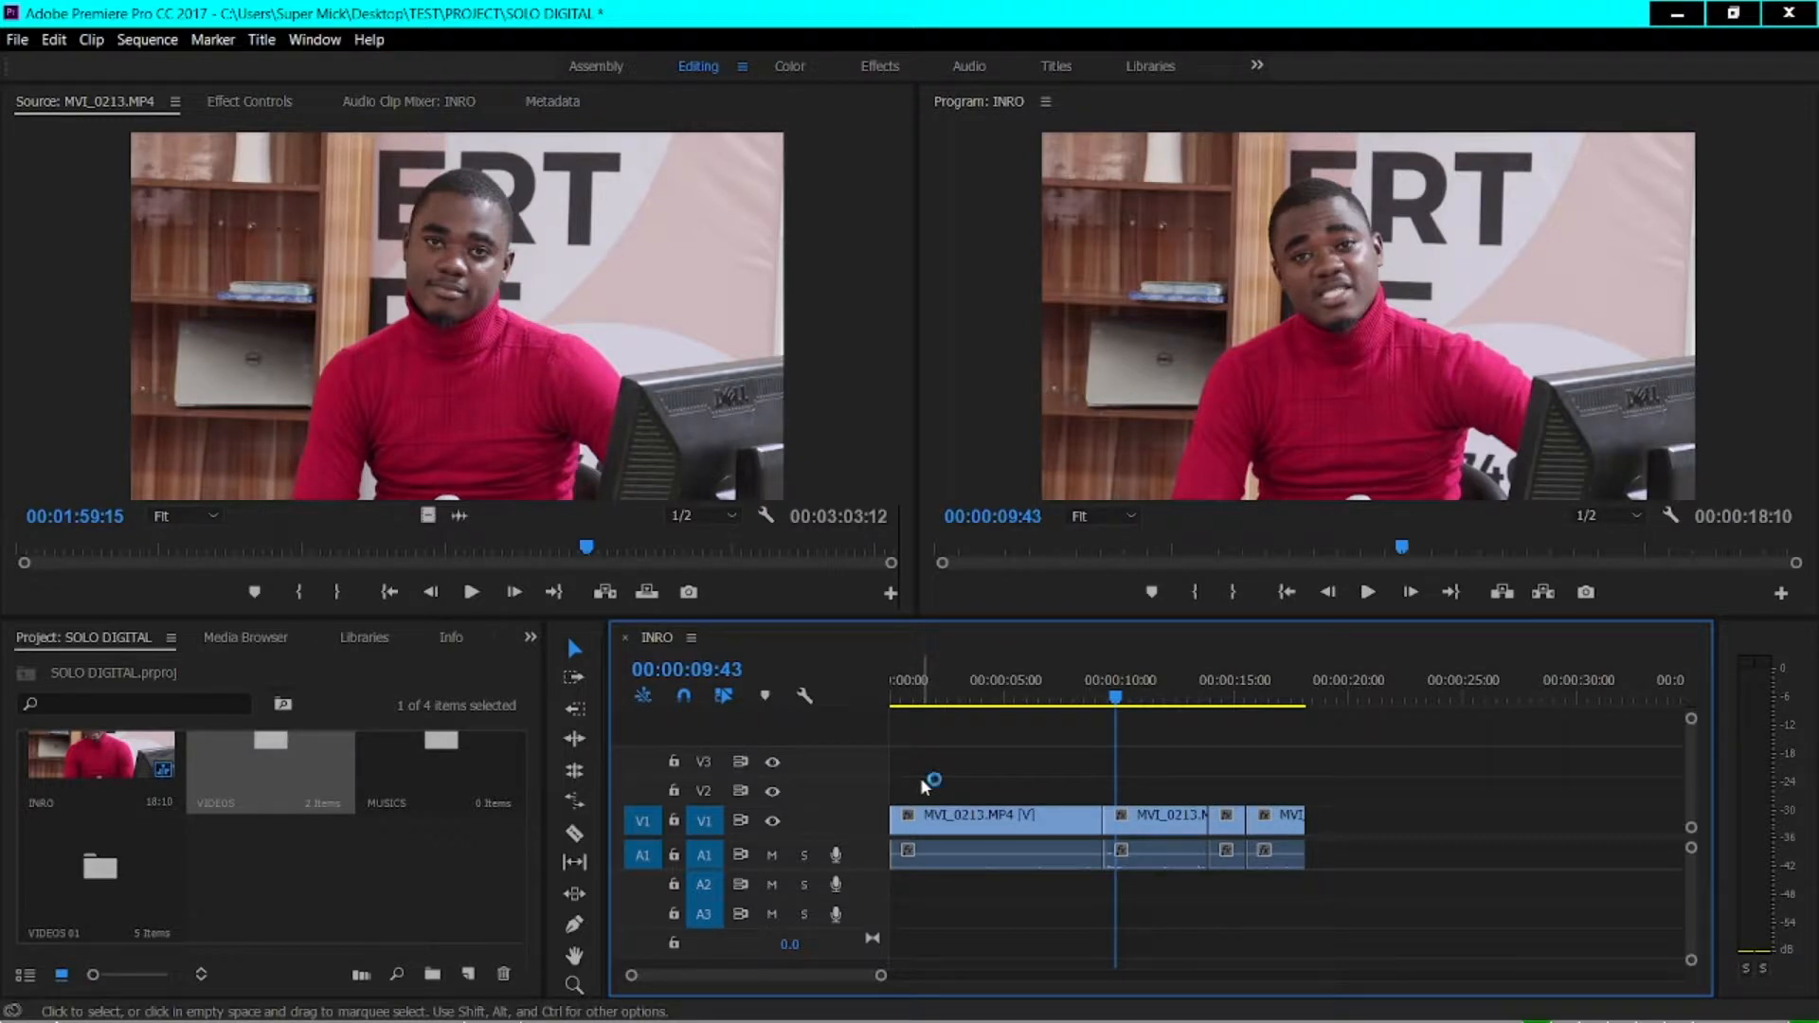
Review the cut between the first two MVI_0213 segments by stepping back frame by frame to 00:00:08:43 and replaying across it
key("Left")
key("Left")
key("Left")
key("Left")
key("Left")
key("Left")
key("Left")
key("Left")
key("Left")
key("Left")
key("Left")
key("Left")
key("Left")
key("Left")
key("Left")
key("Left")
key("Left")
key("Left")
key("Left")
key("Left")
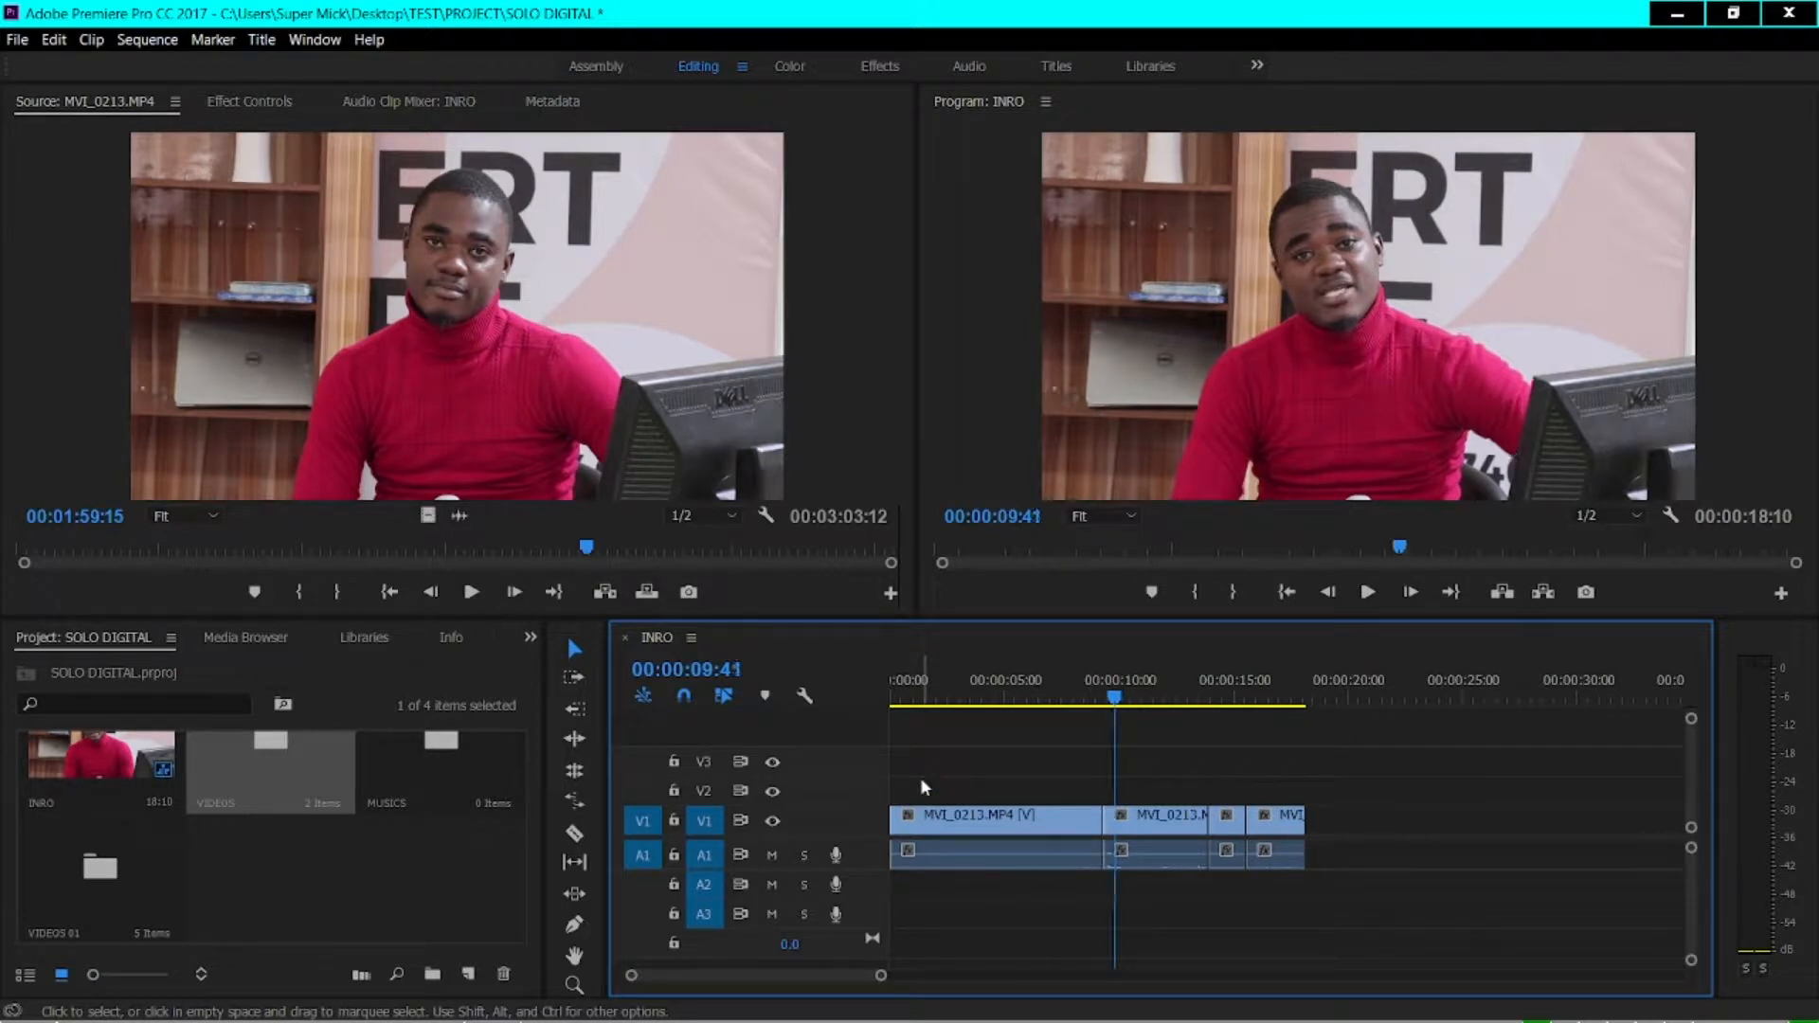
key("Left")
key("Left")
key("Left")
key("Left")
key("Left")
key("Left")
key("Left")
key("Left")
key("Left")
key("Left")
key("Left")
key("Left")
key("Left")
key("Left")
key("Left")
key("Left")
key("Left")
key("Left")
key("Left")
key("Left")
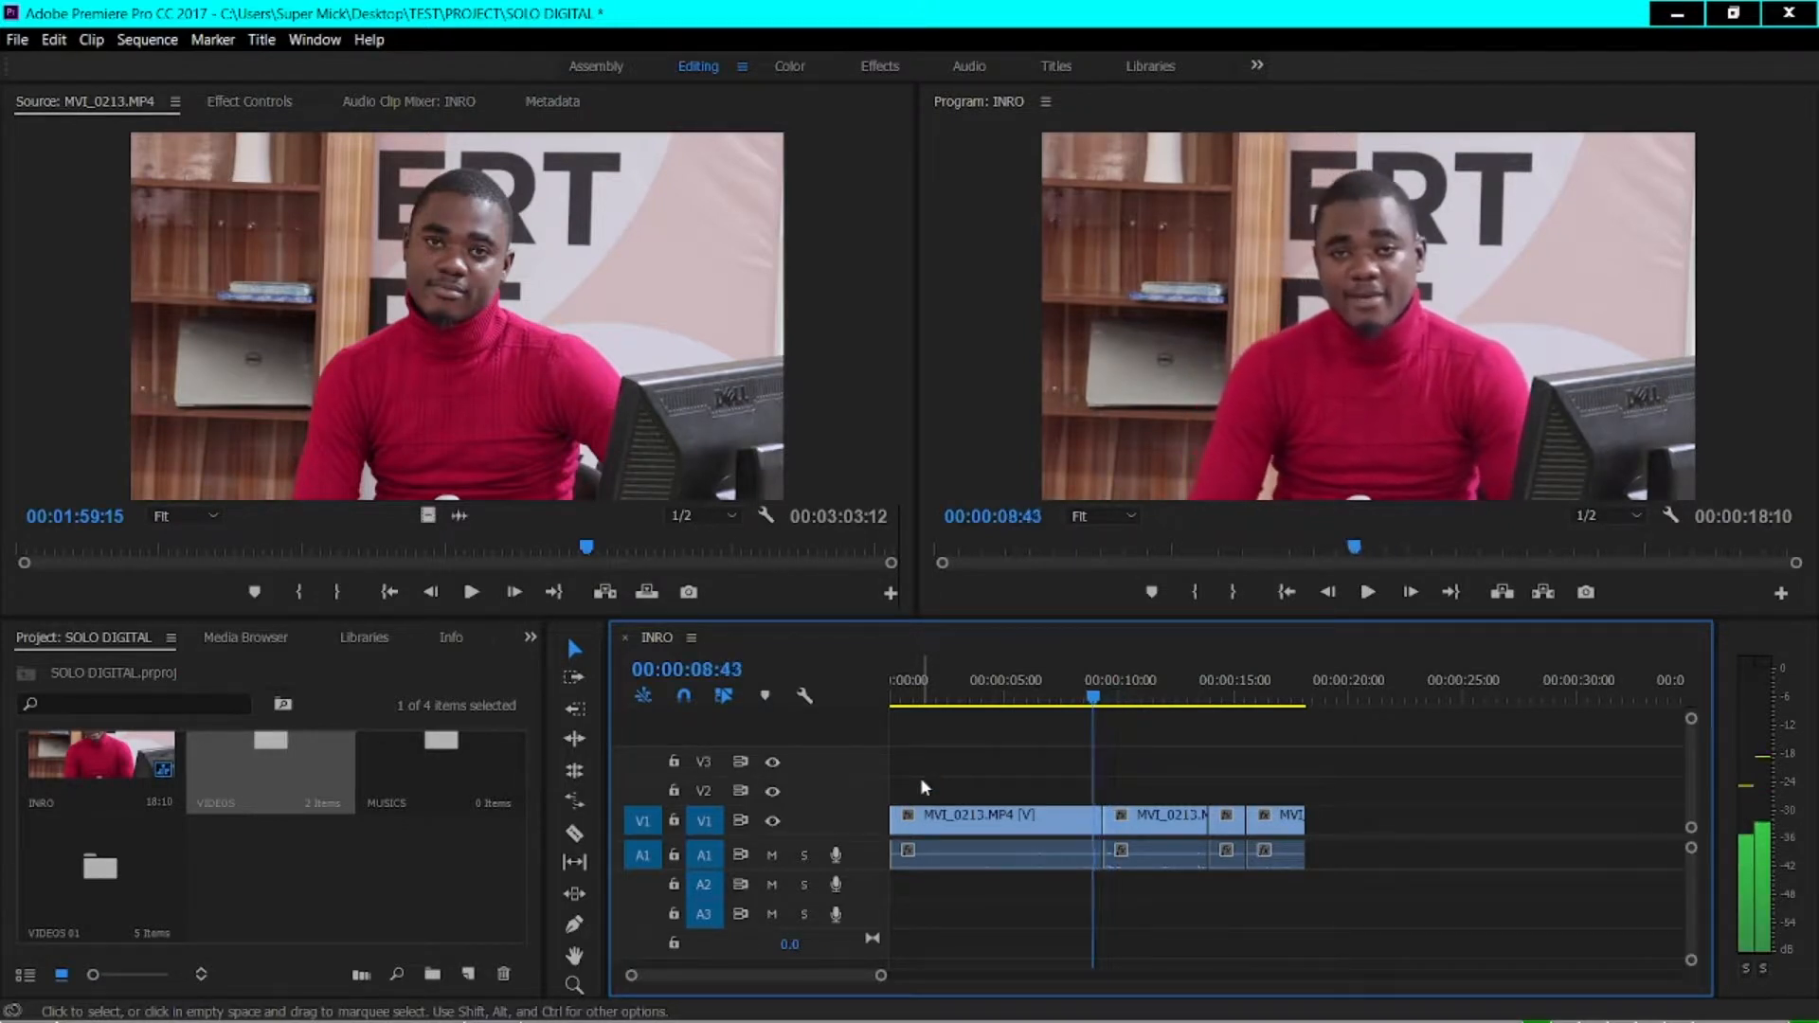
key("space")
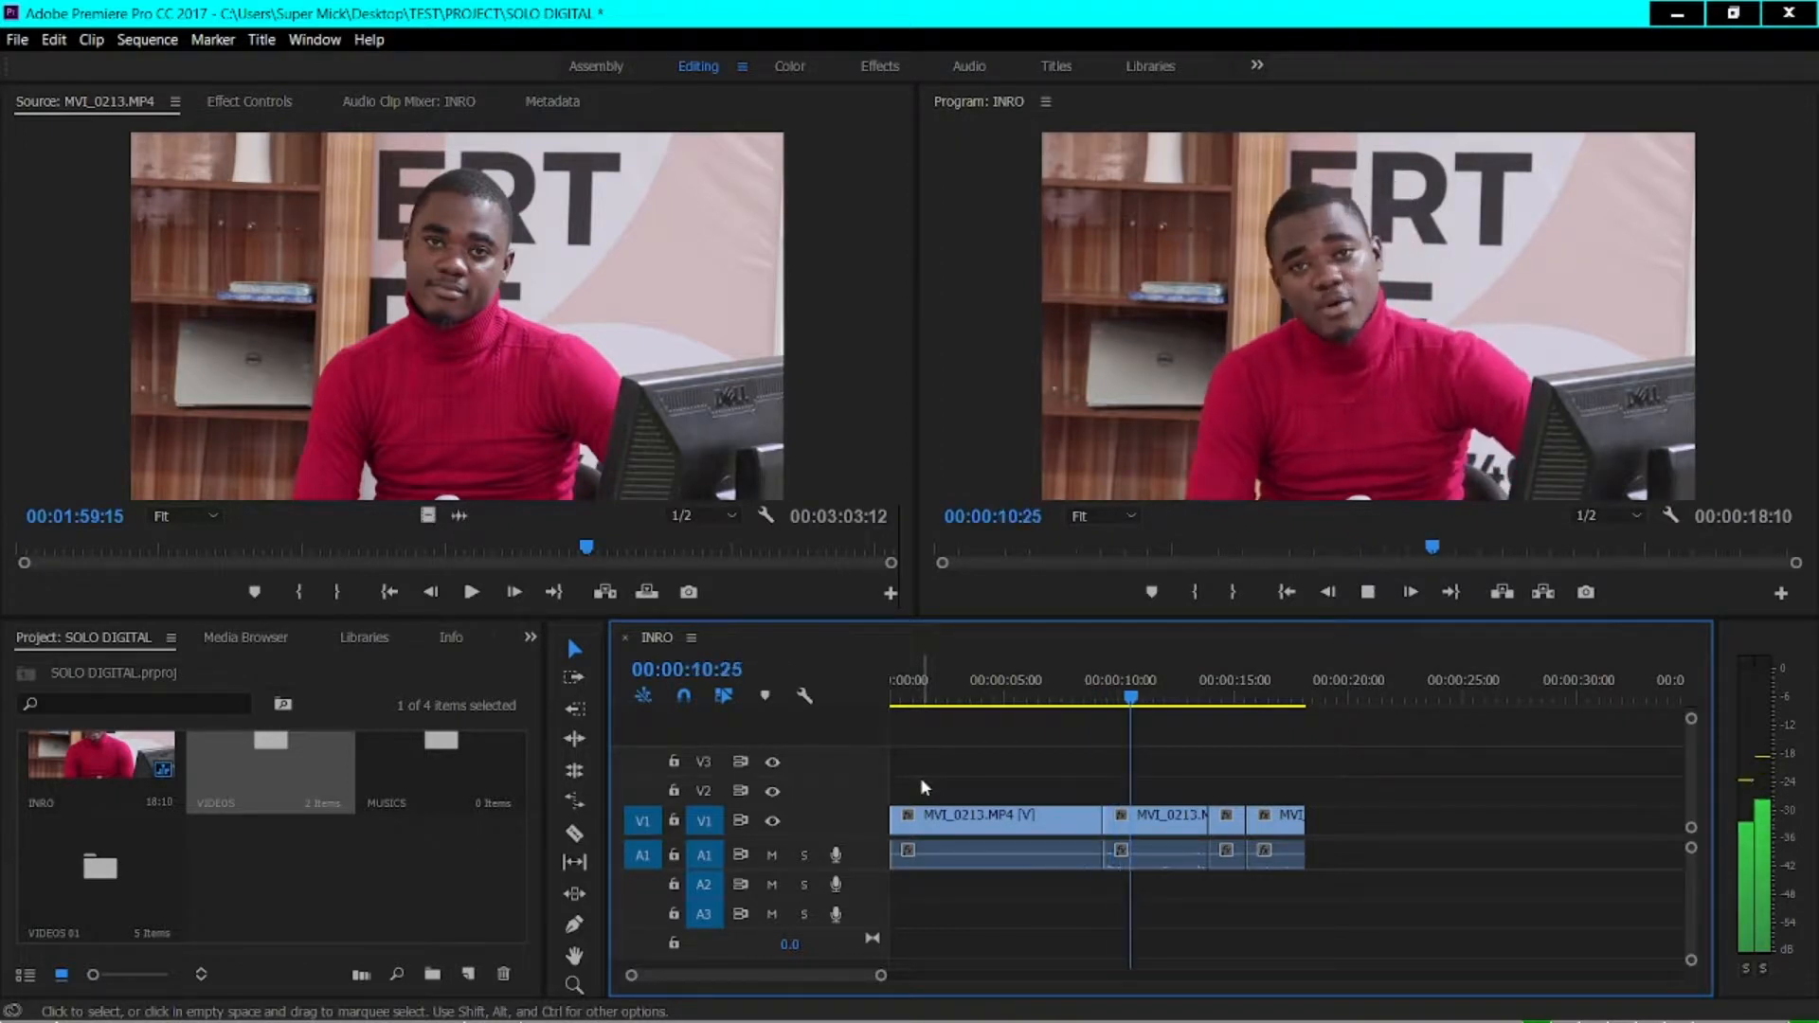
key("space")
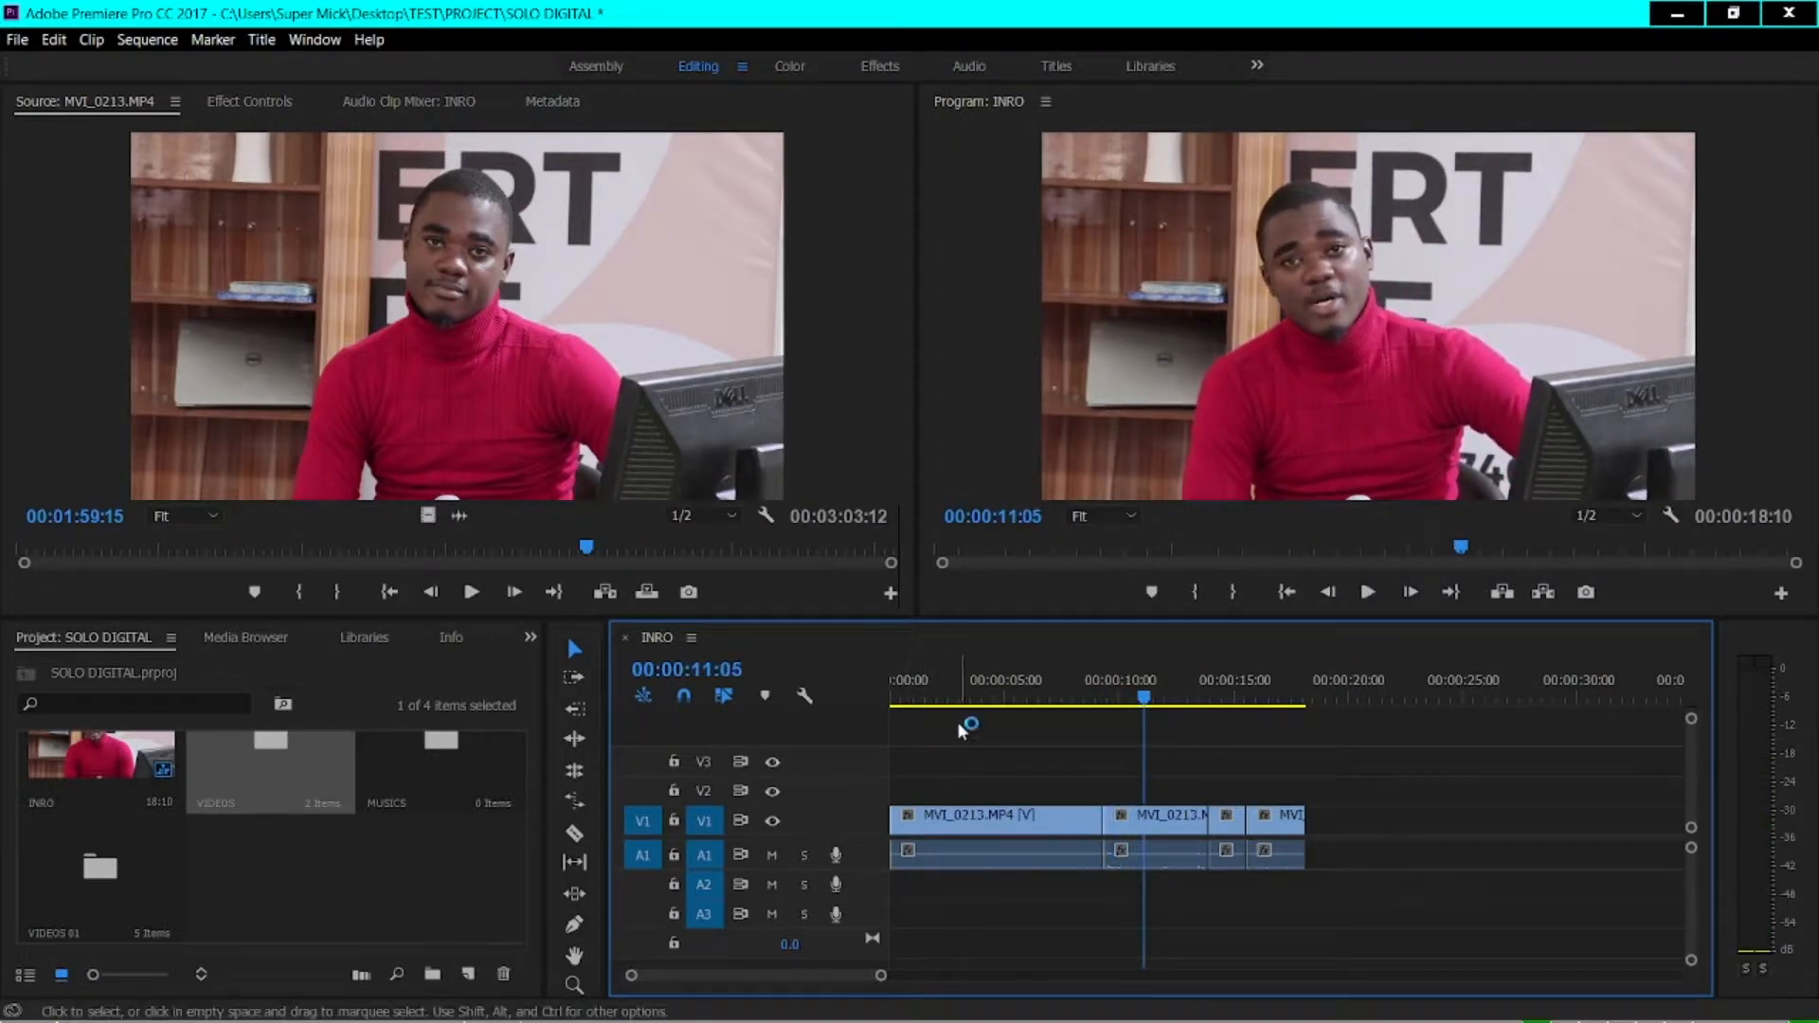
left_click(997, 698)
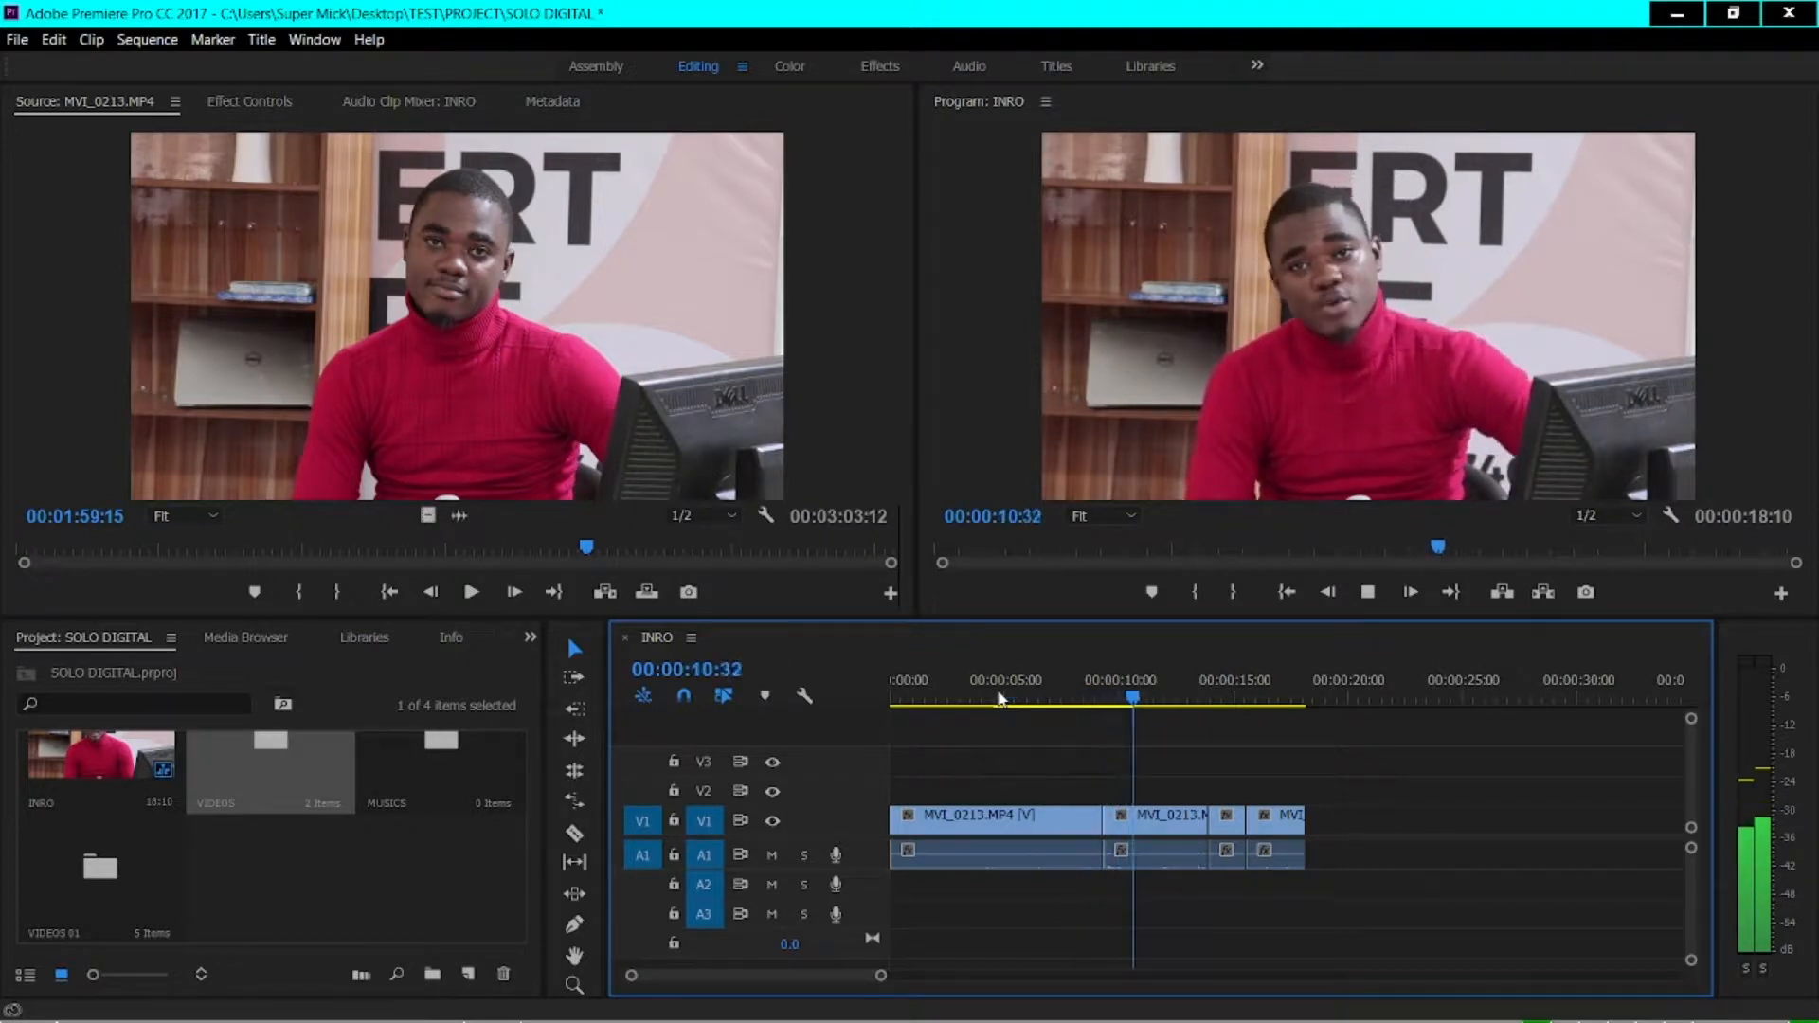
key("space")
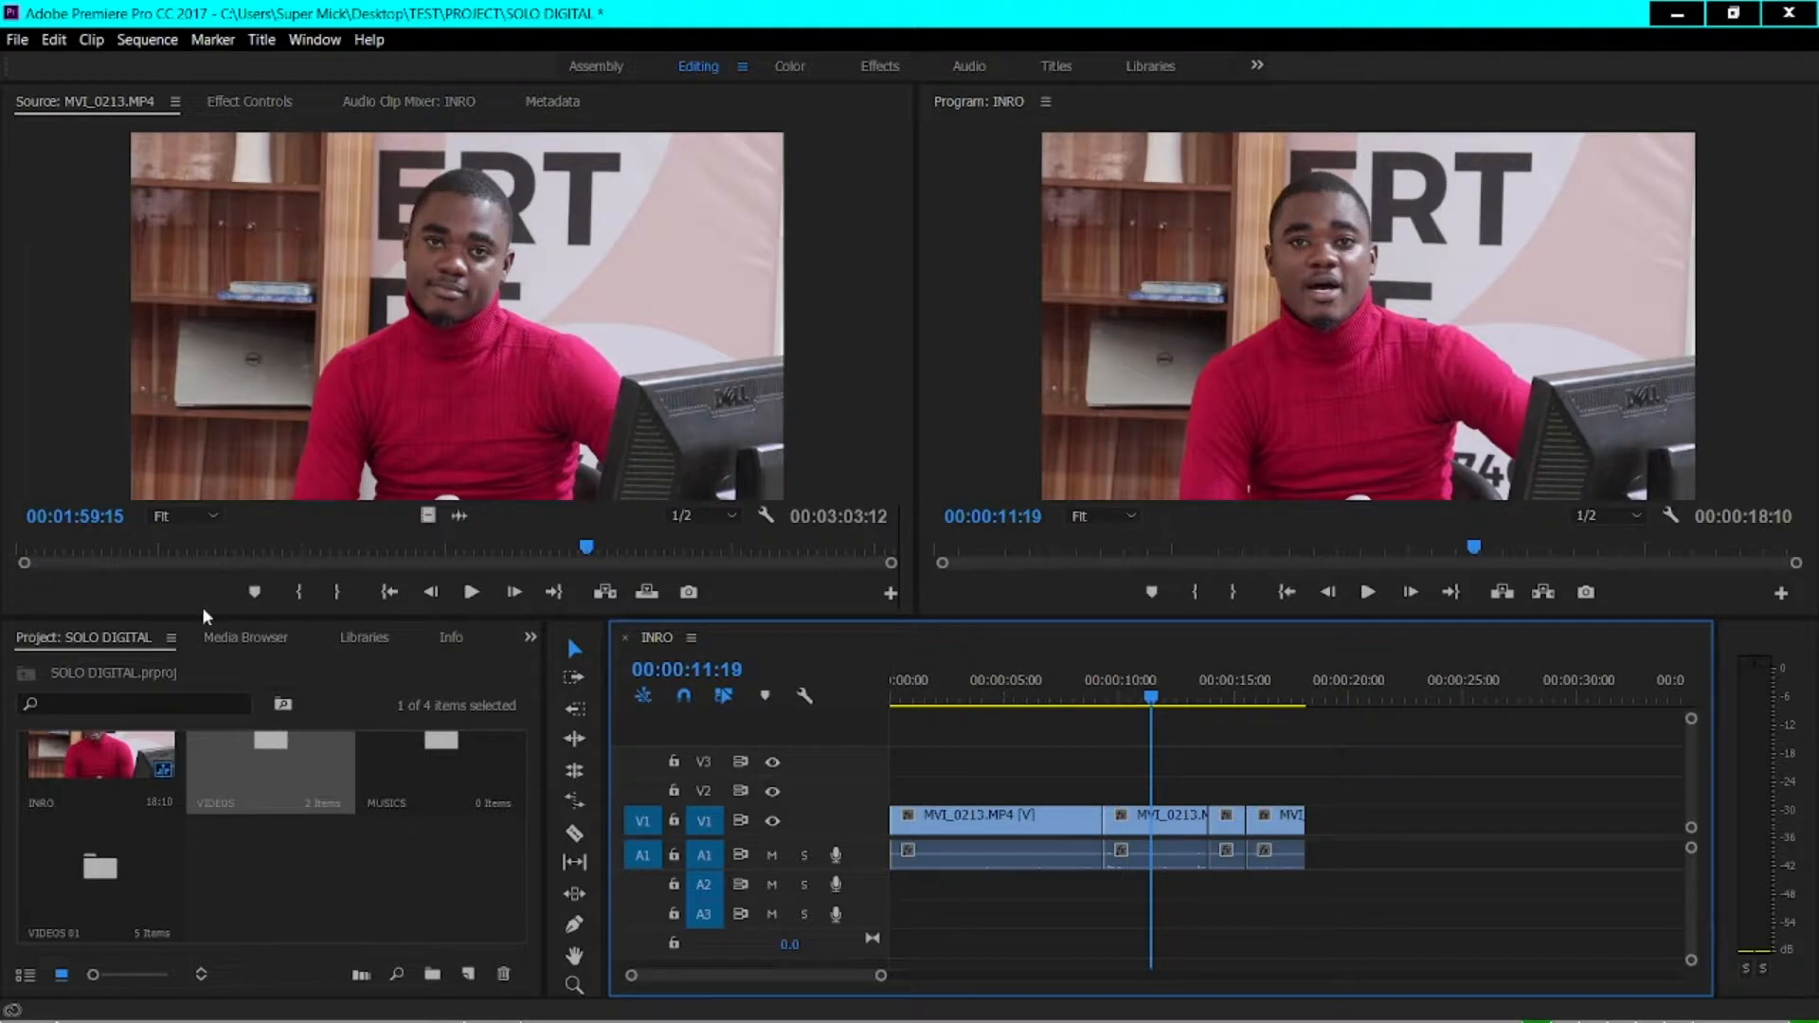
Apply the Cross Dissolve video transition to the cut between the first two MVI_0213 segments
left_click(530, 637)
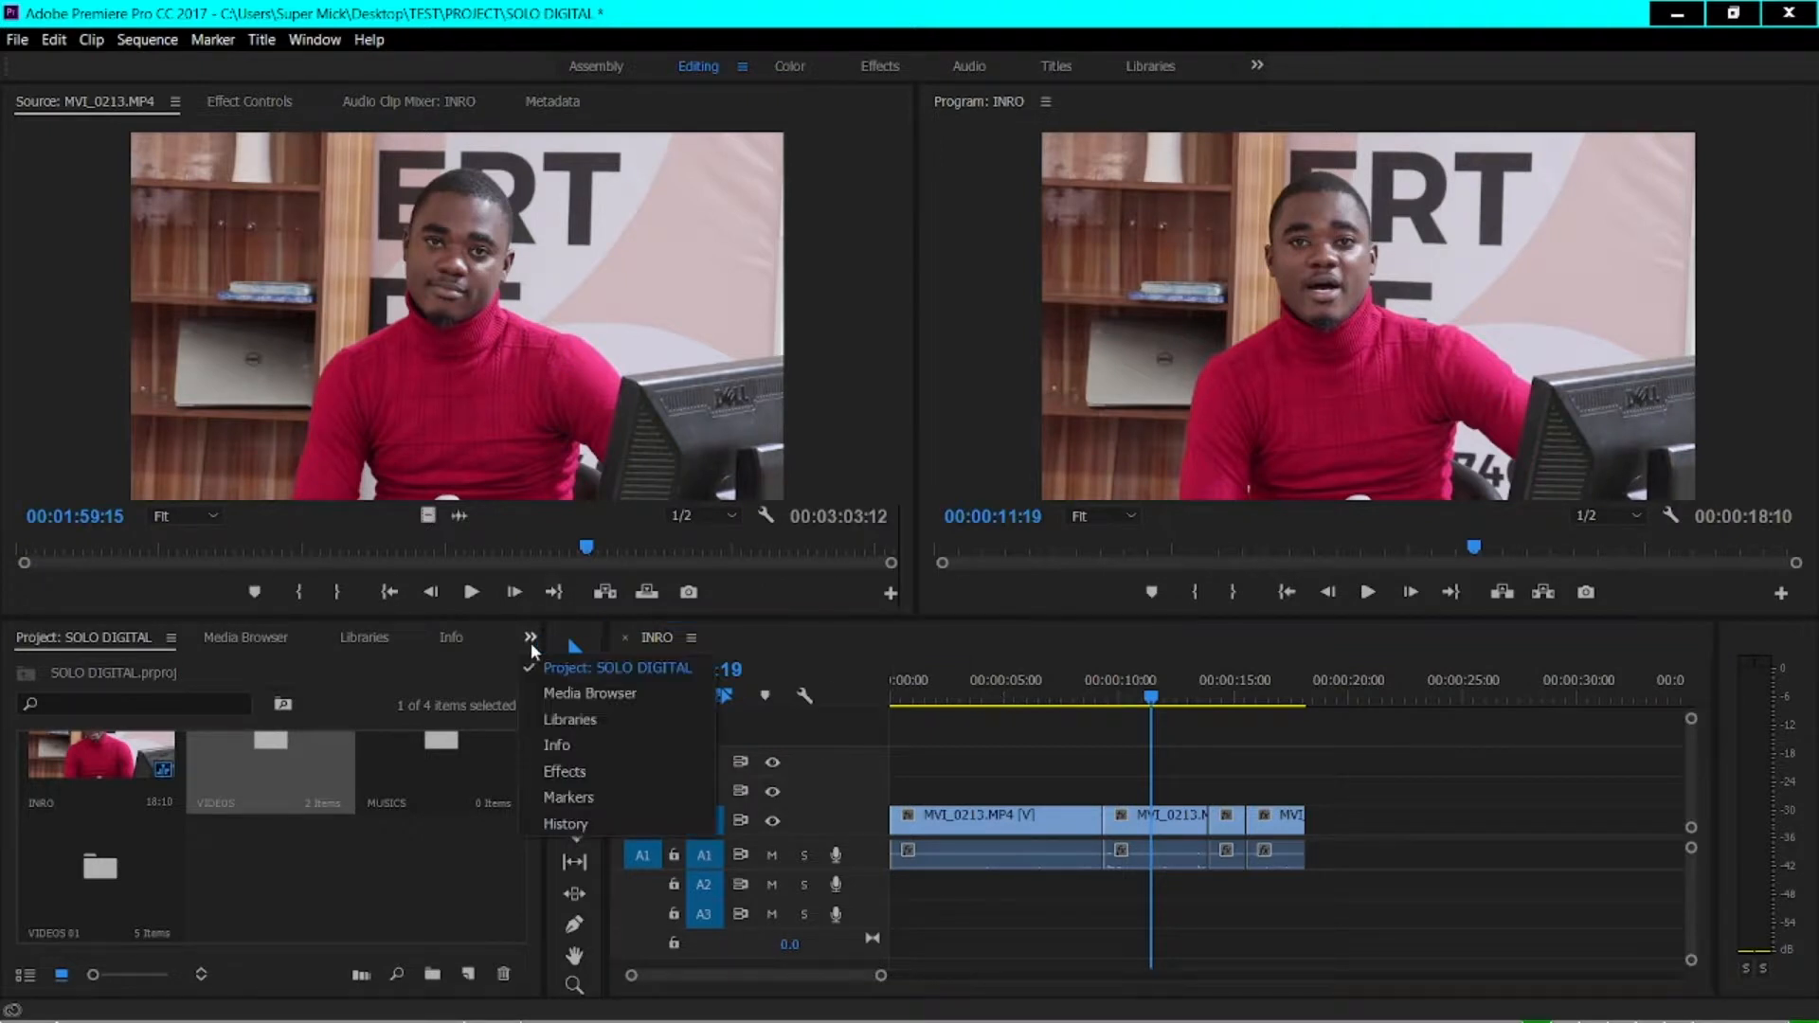
left_click(570, 771)
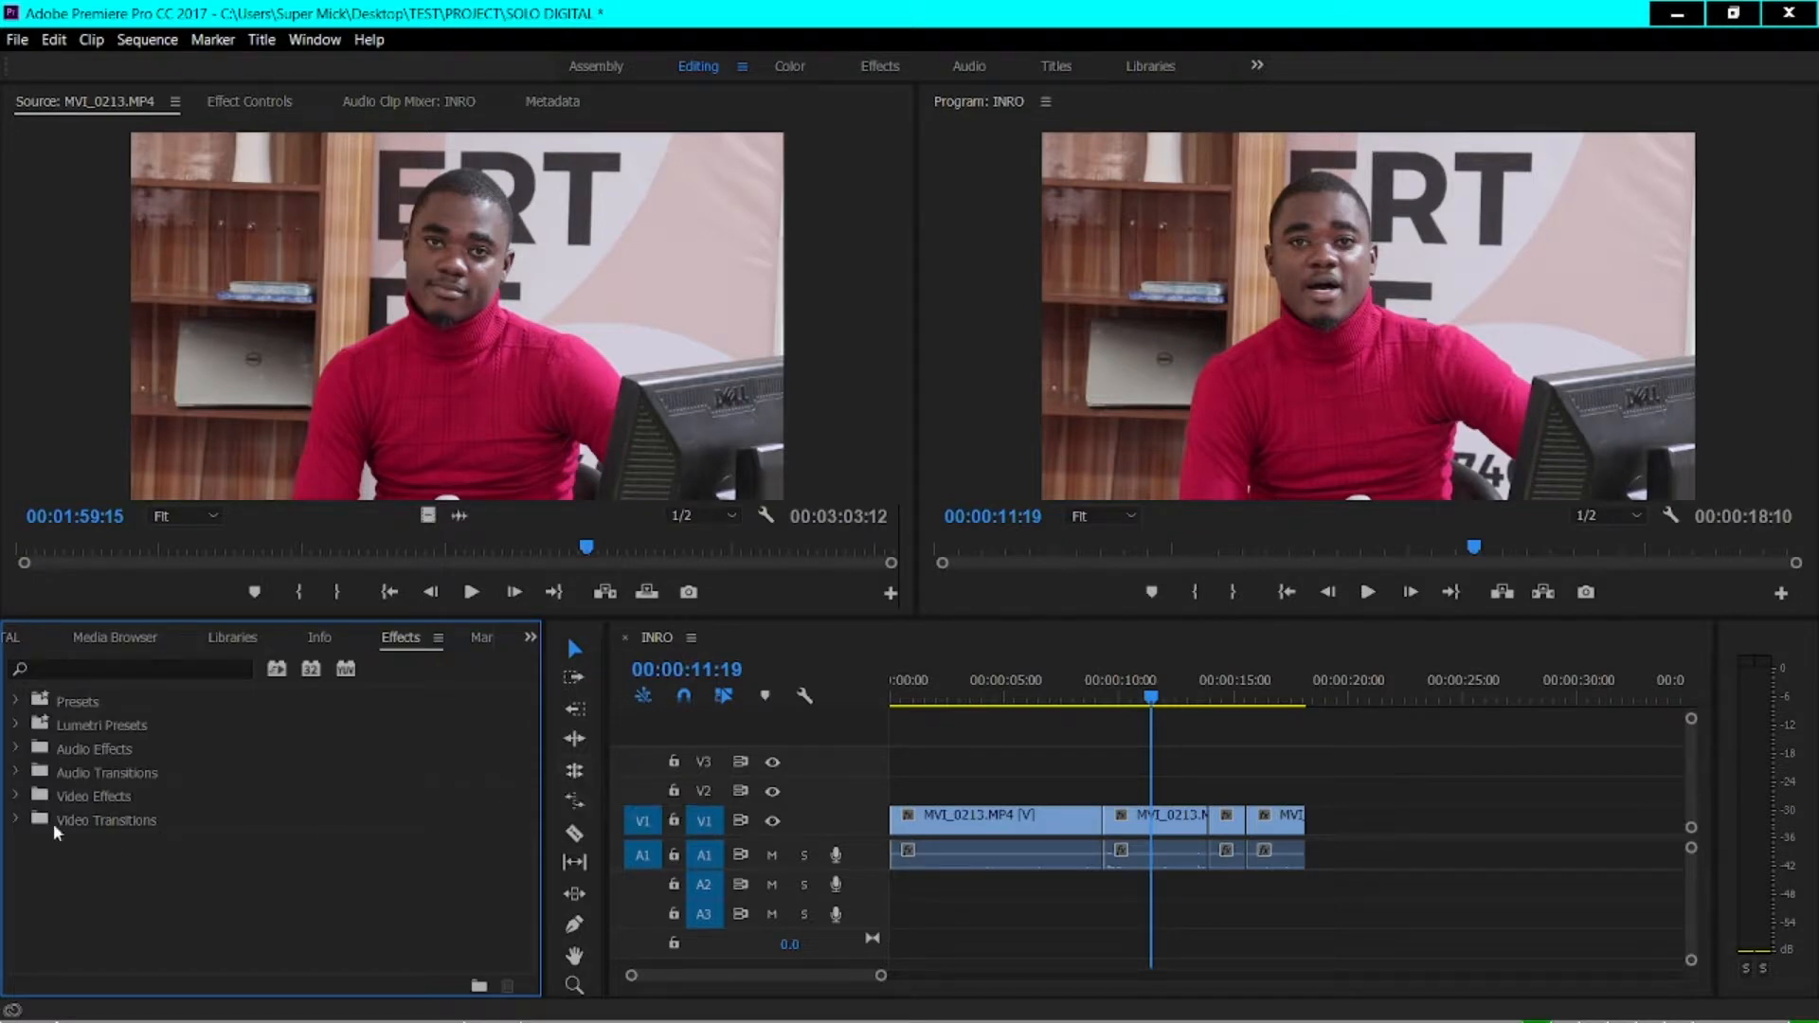
left_click(15, 820)
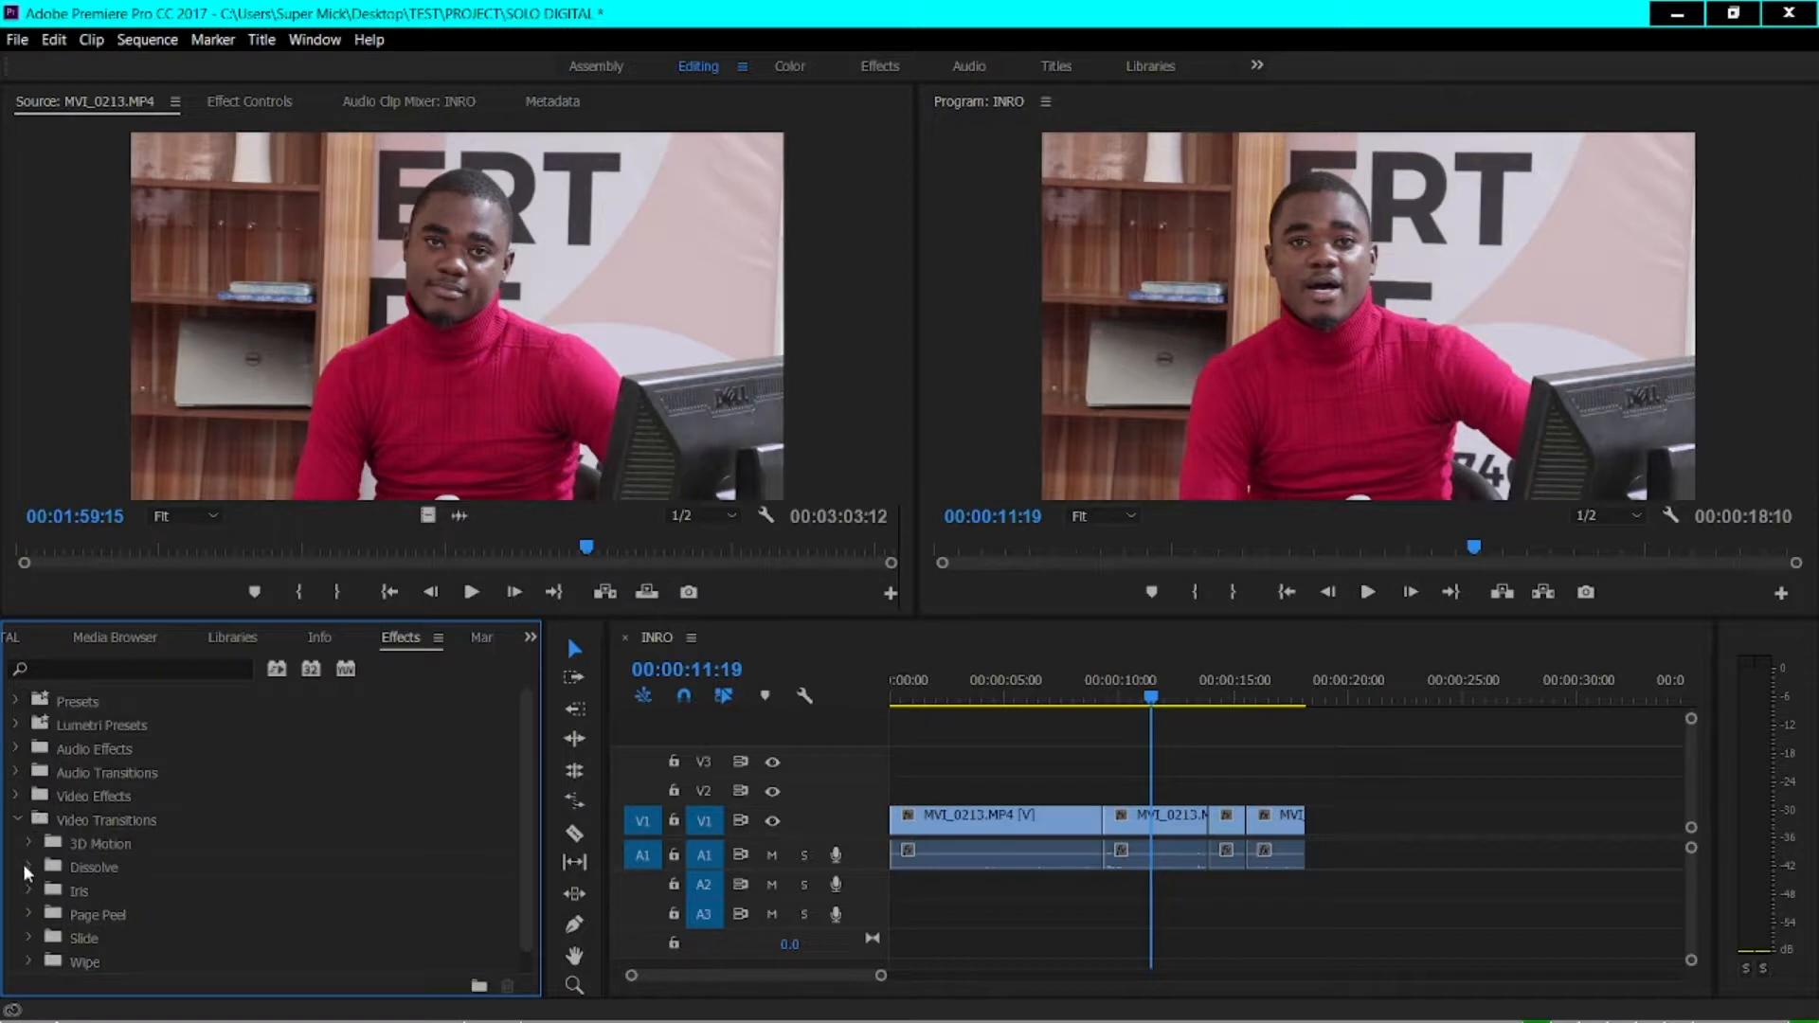
left_click(29, 867)
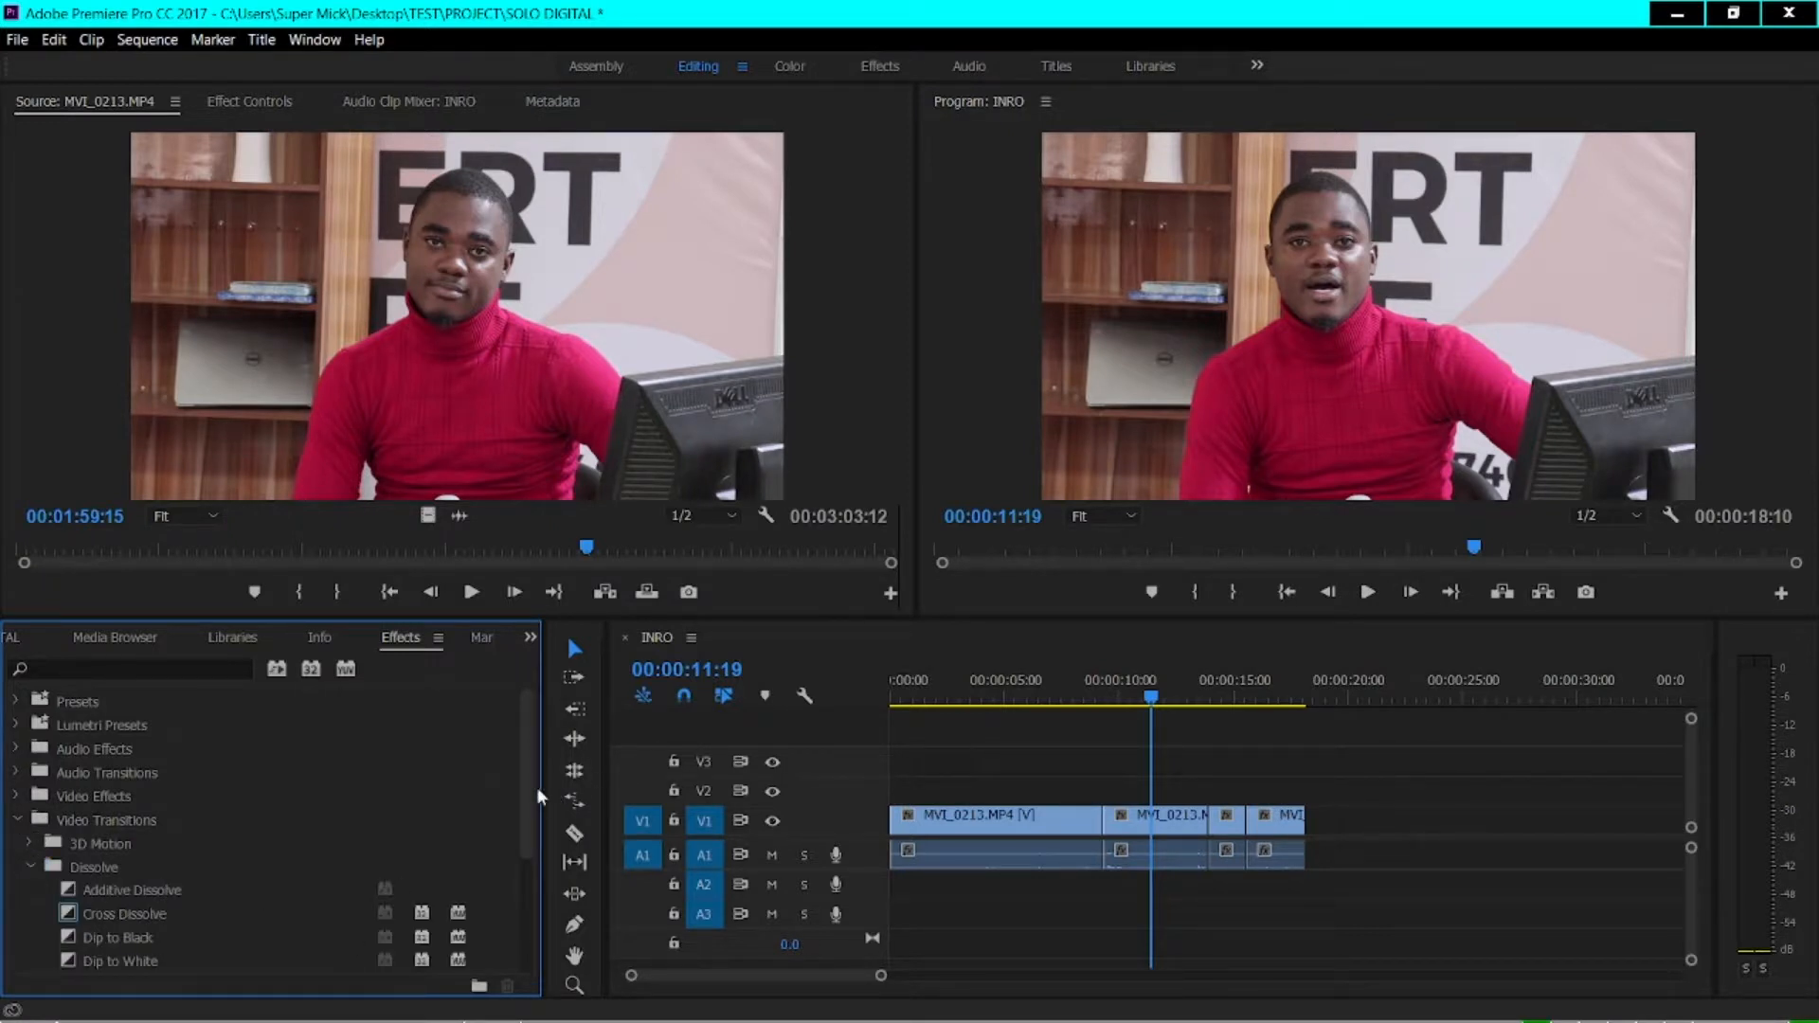
left_click_drag(524, 786, 536, 854)
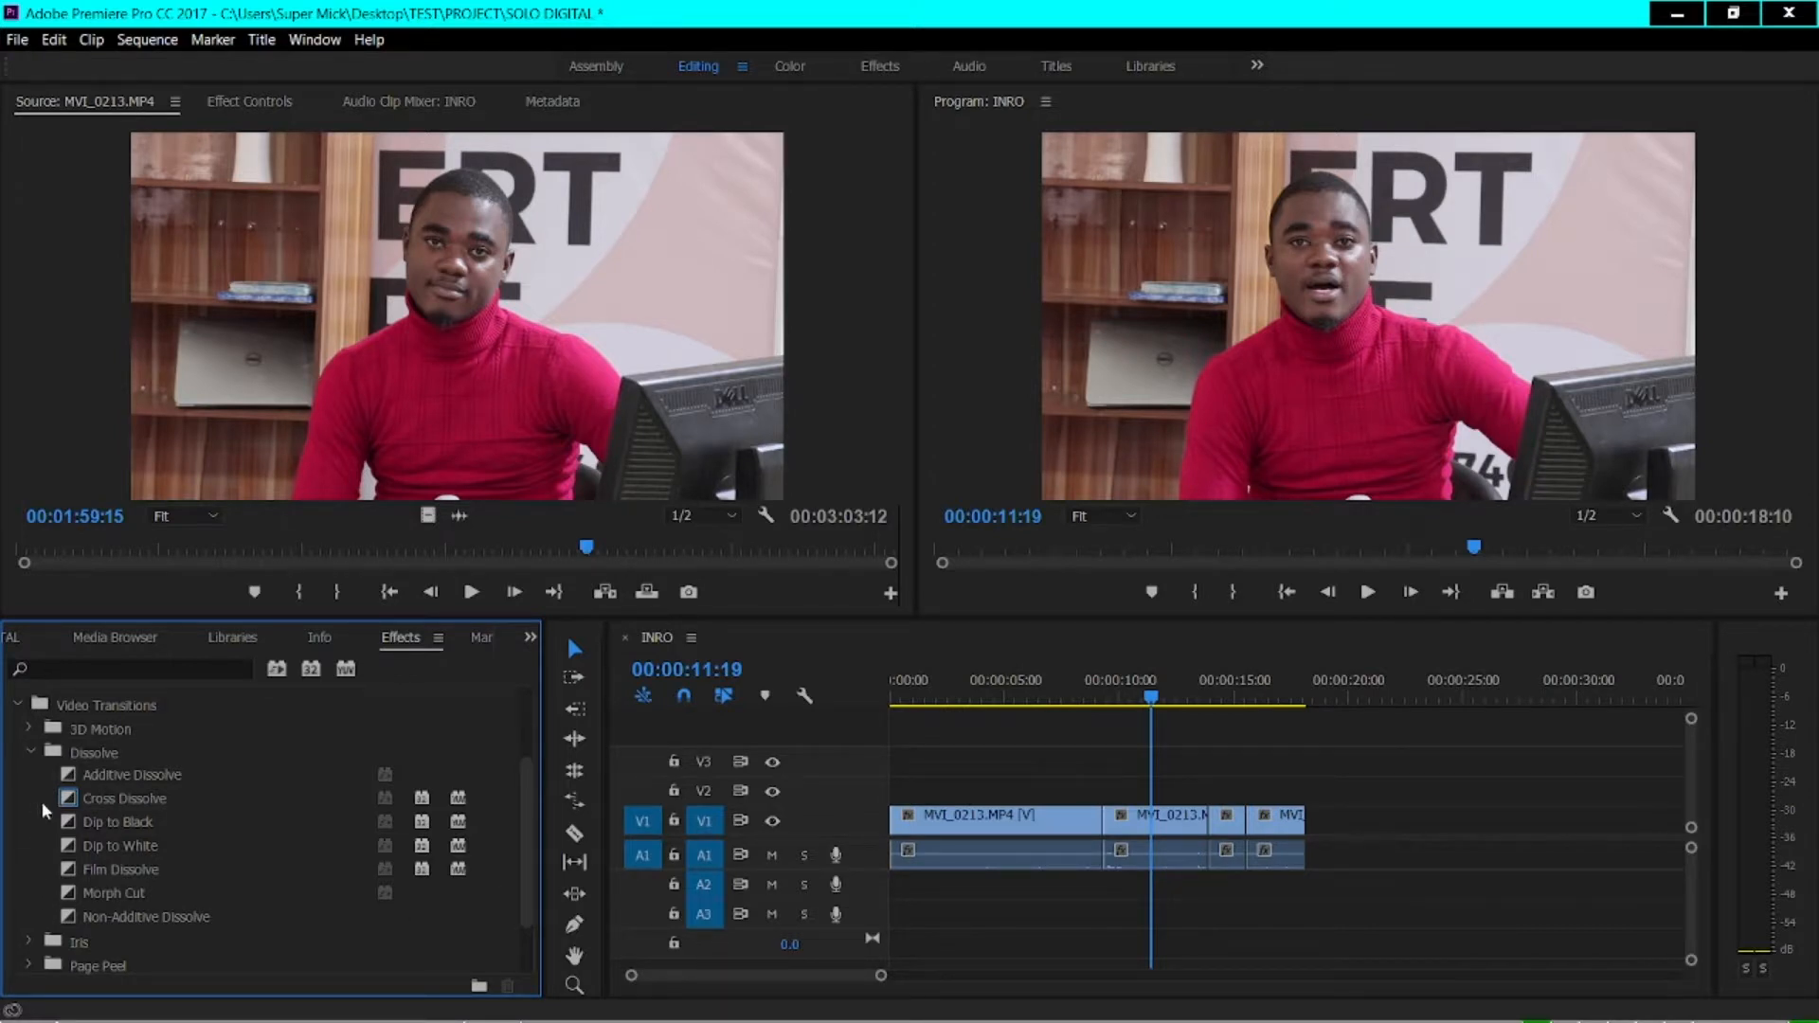
left_click(106, 779)
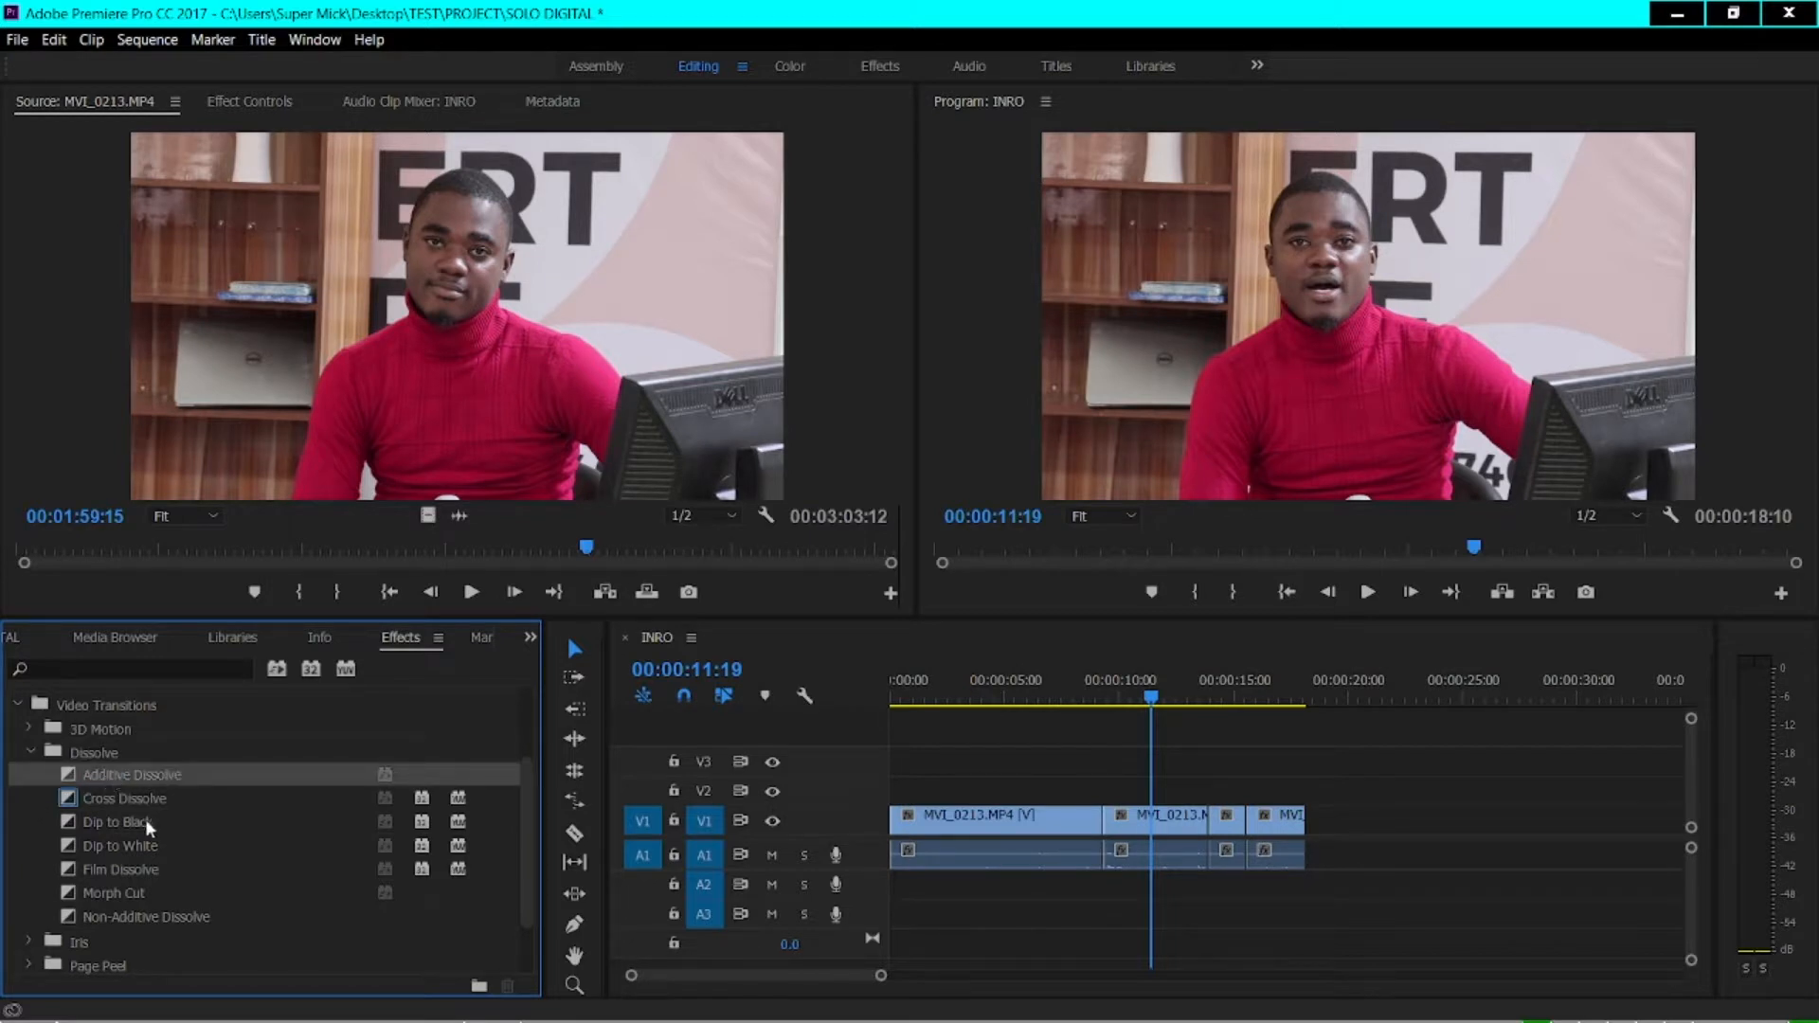
left_click(127, 868)
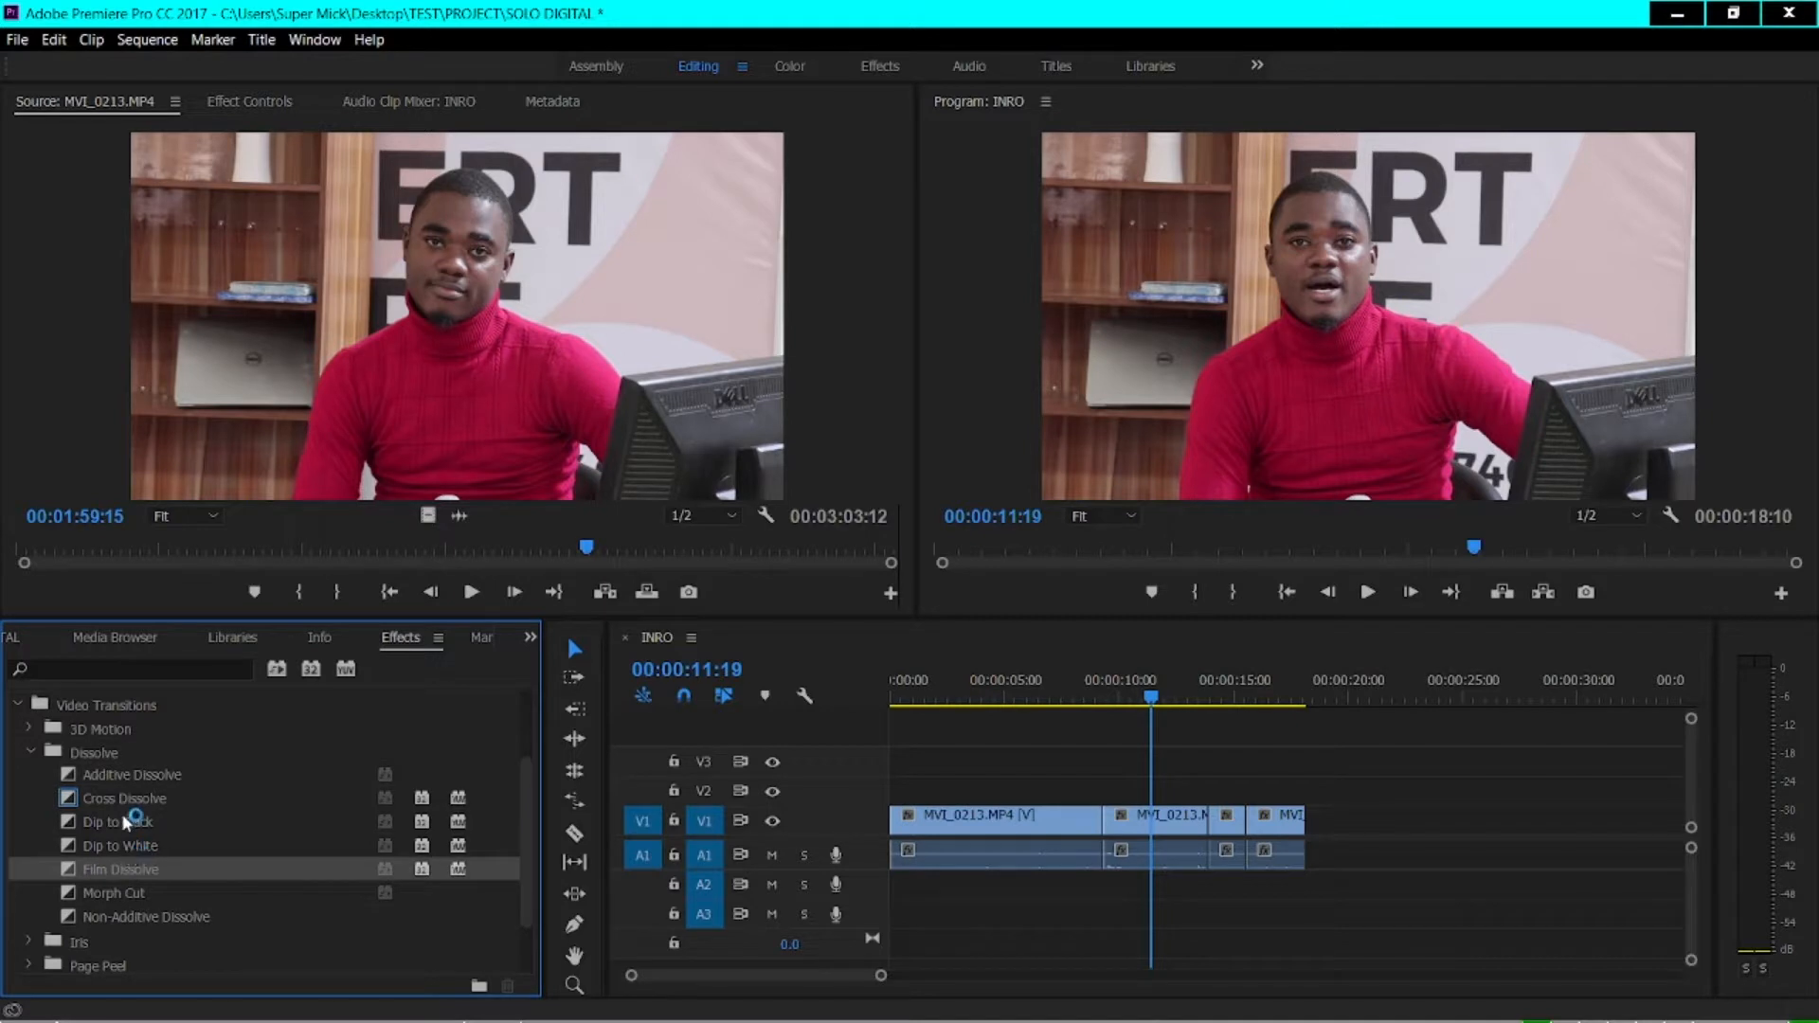
left_click(122, 806)
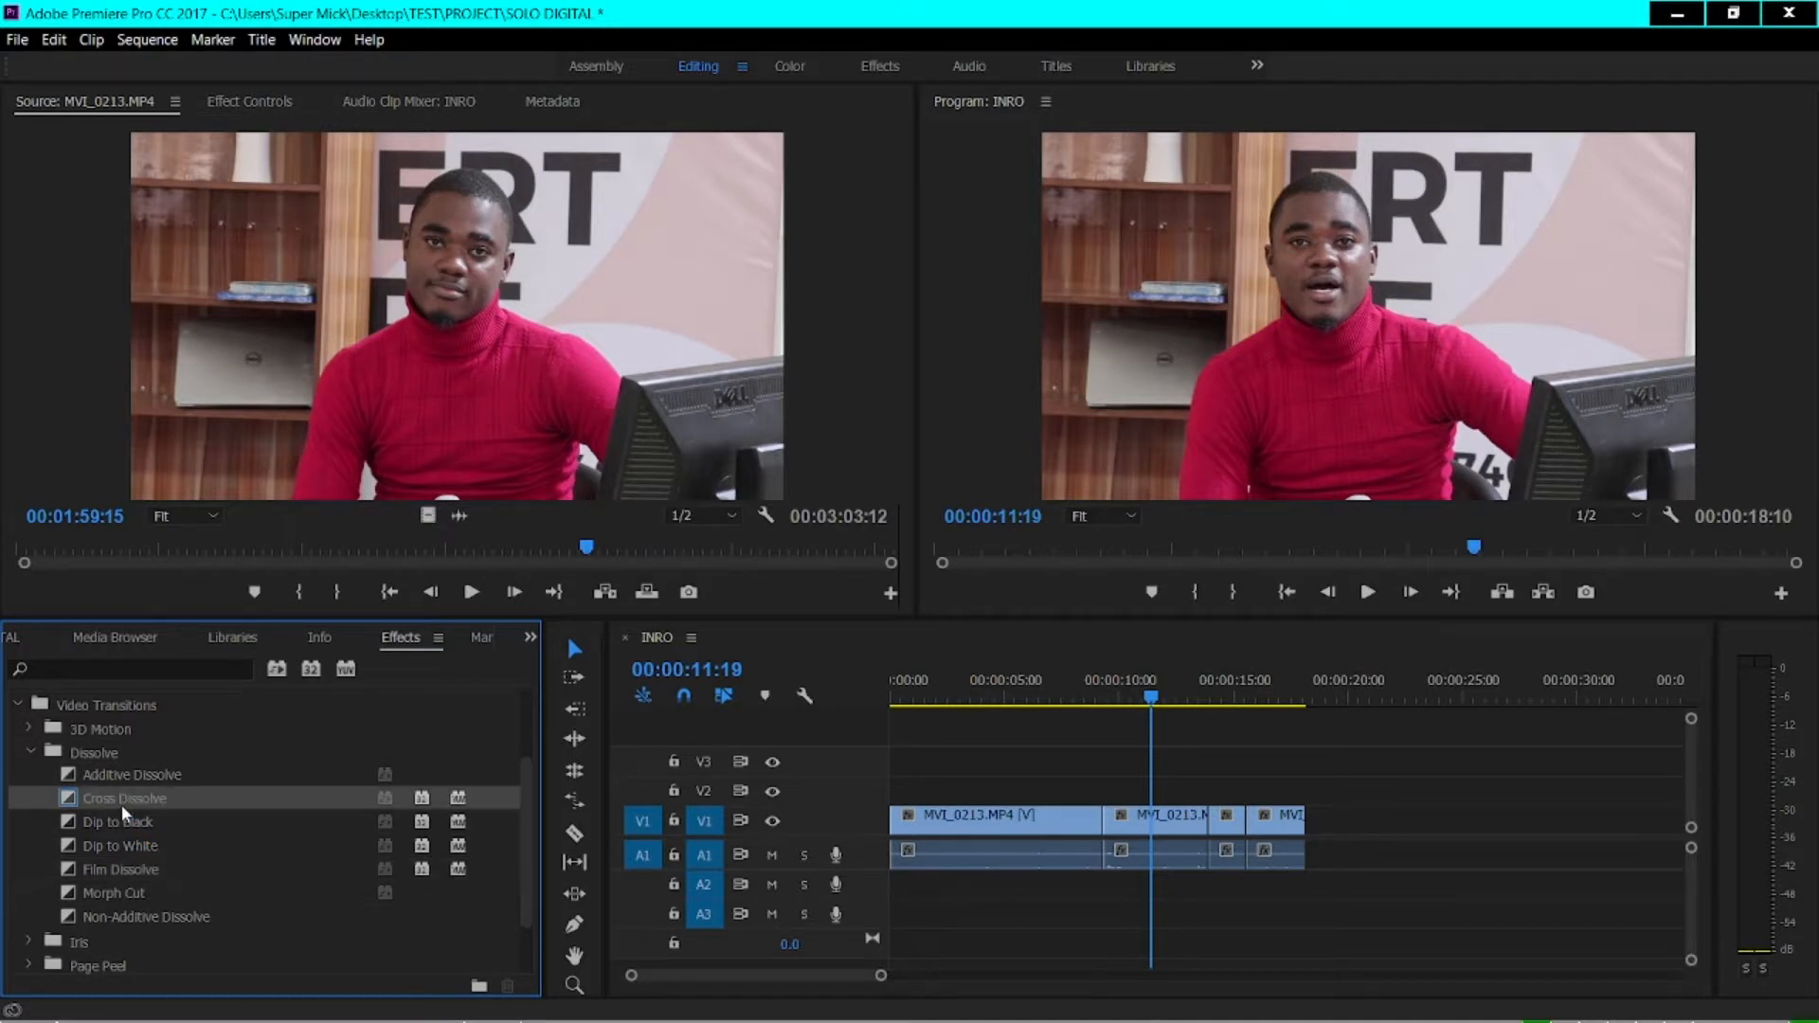
left_click_drag(122, 805, 1105, 821)
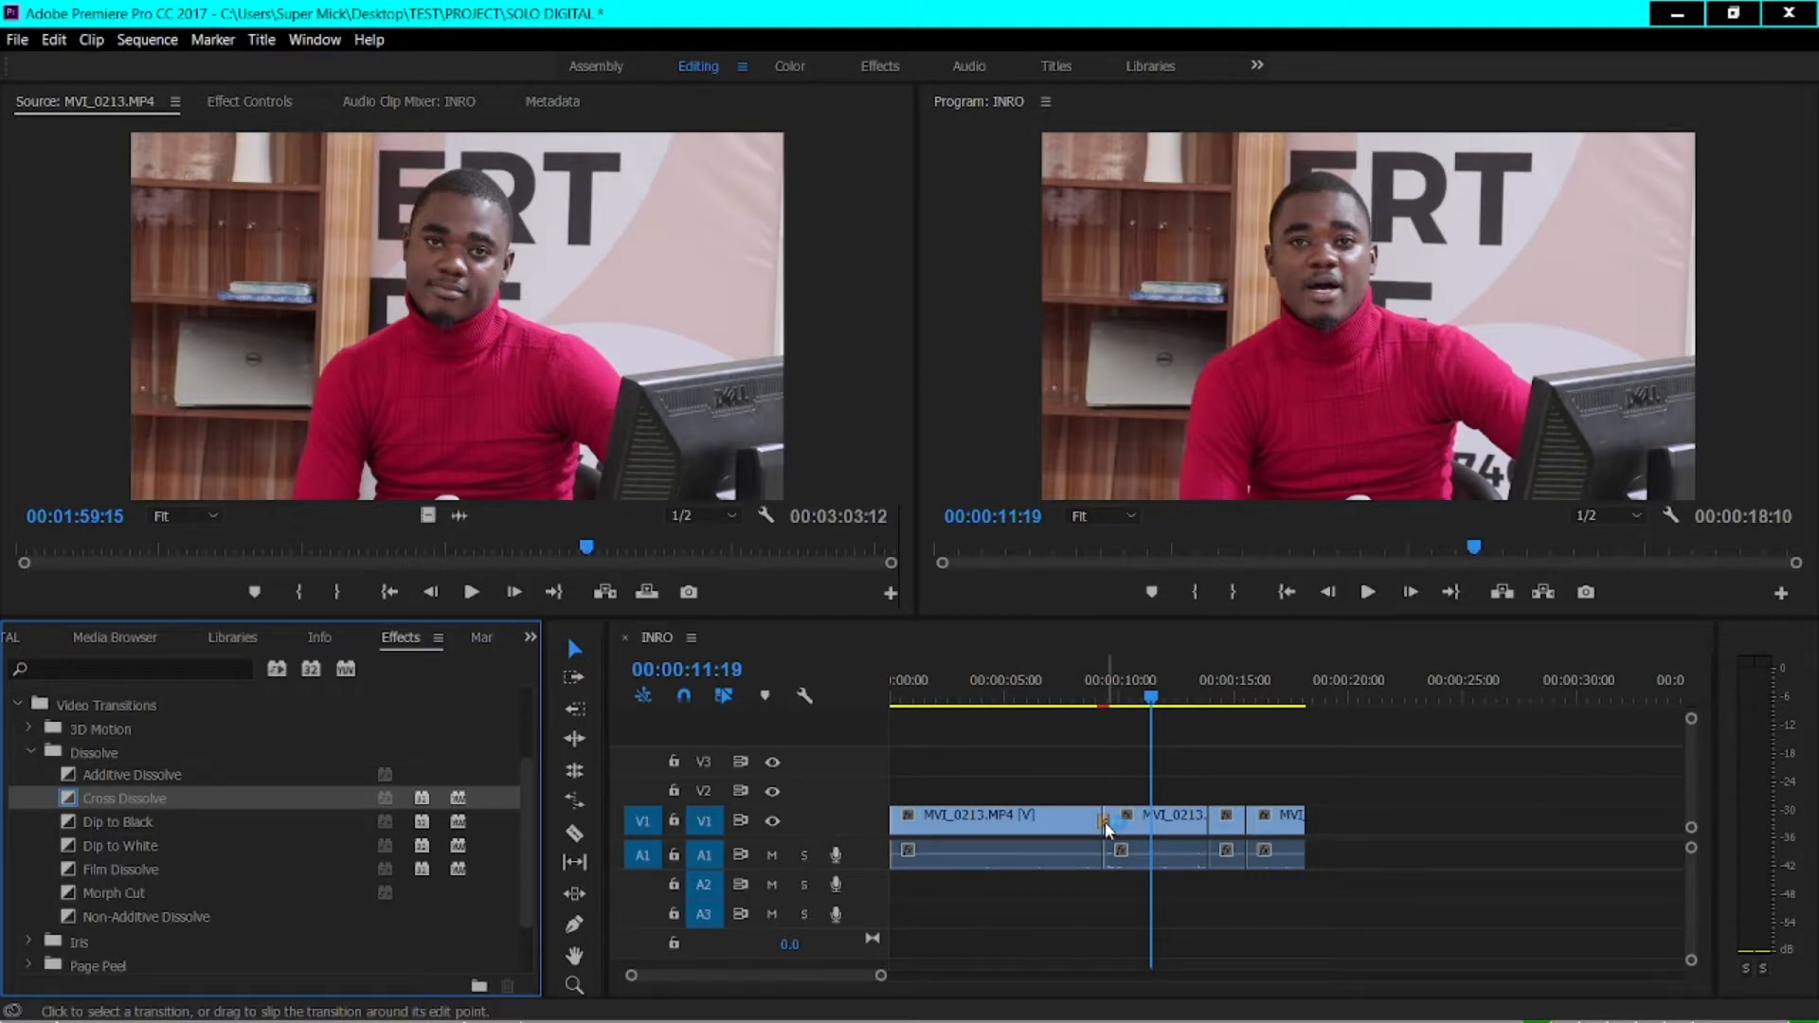
Play the sequence from 00:00:06:47 through the Cross Dissolve to preview it
left_click(1050, 702)
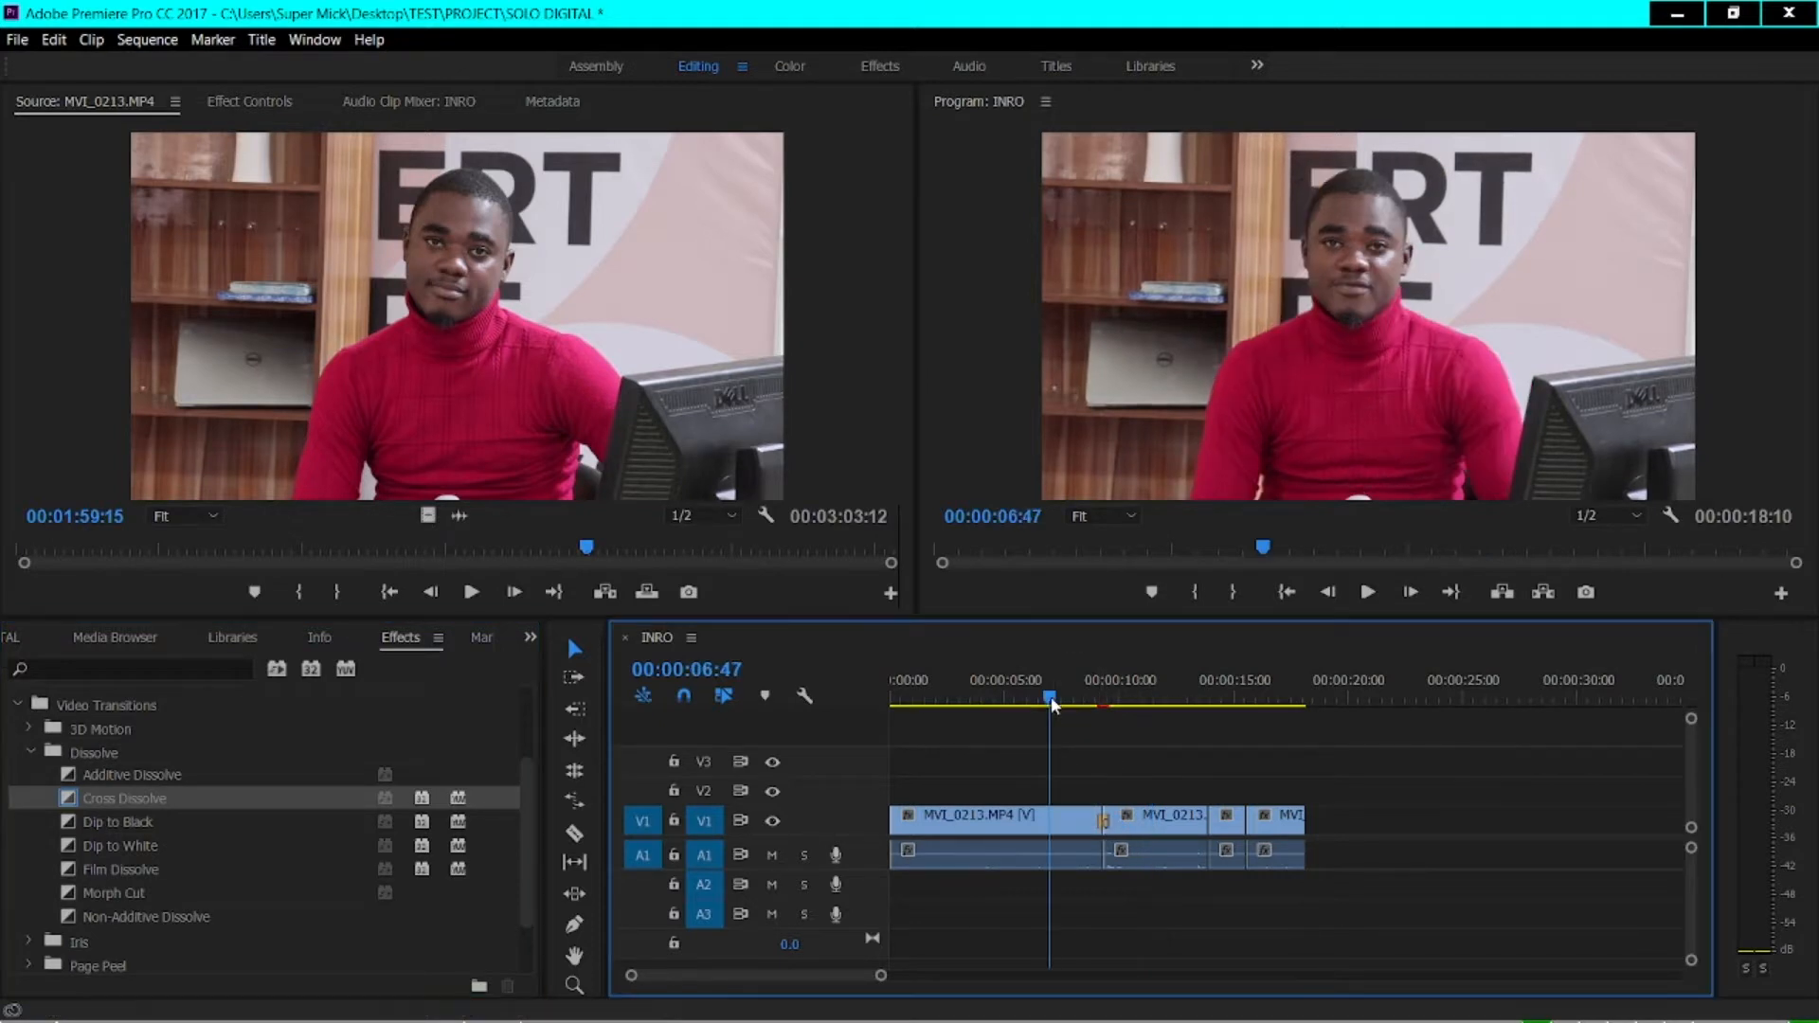
key("space")
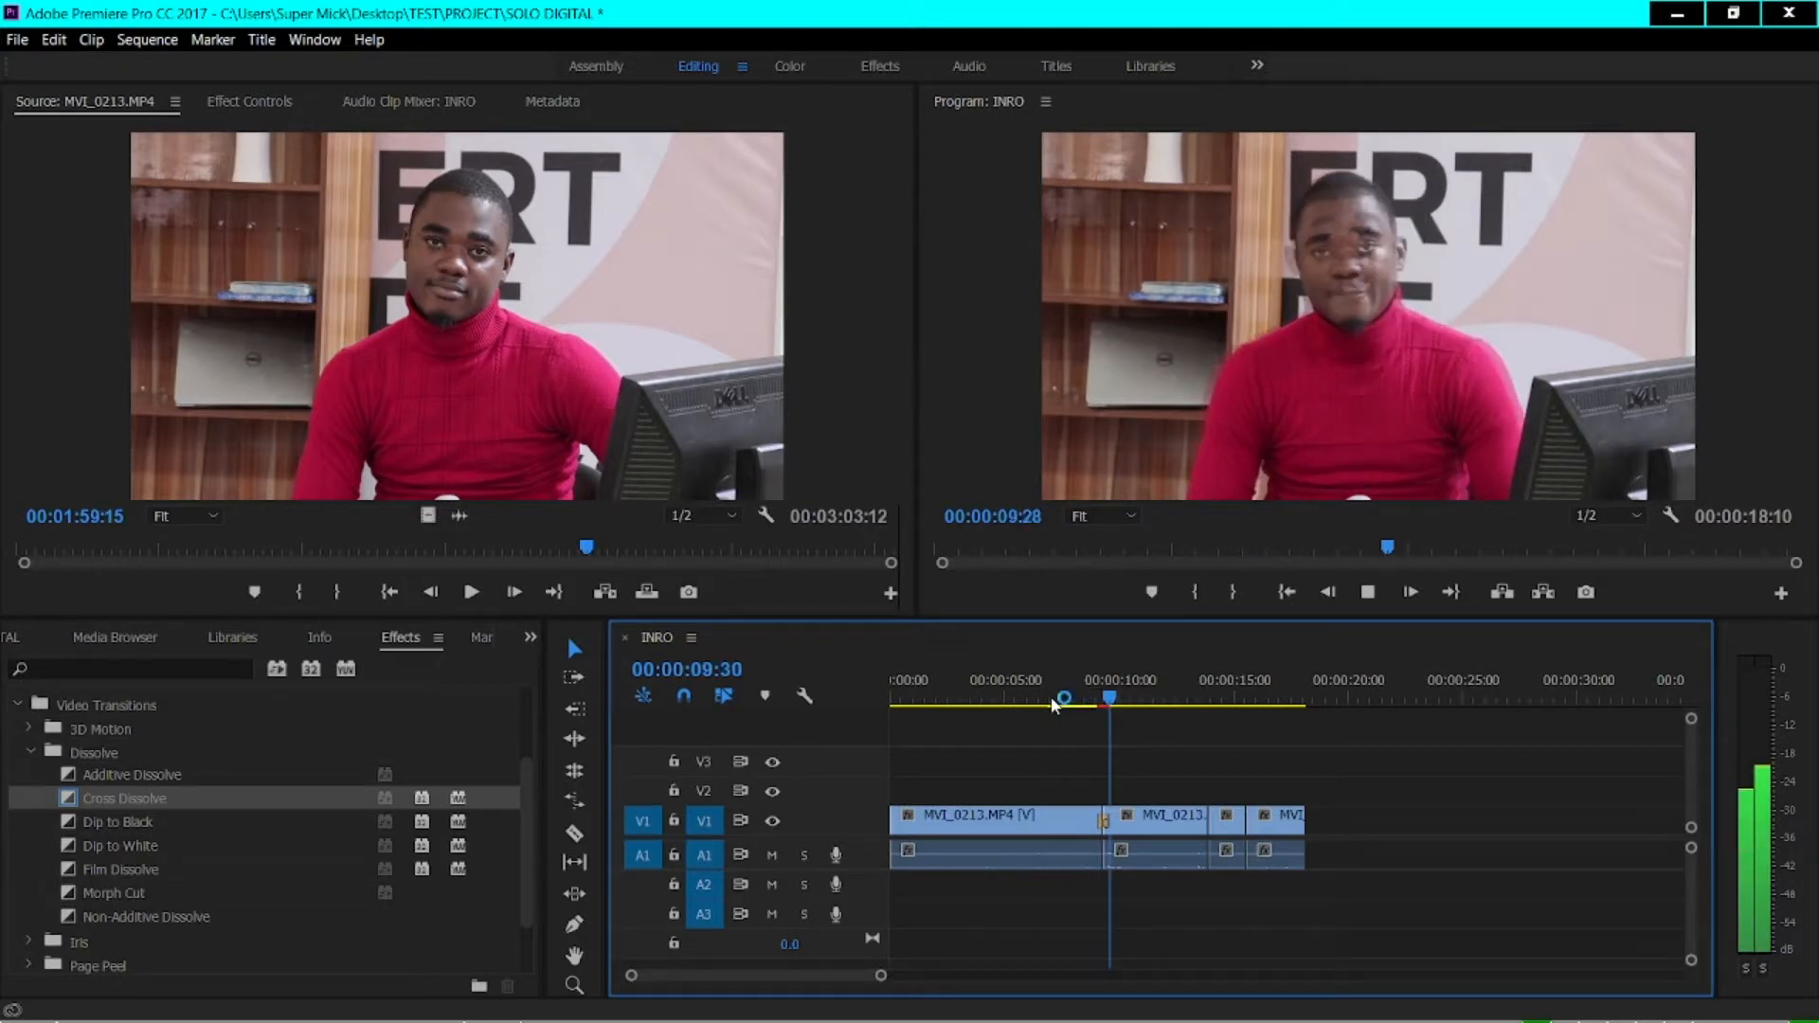
key("space")
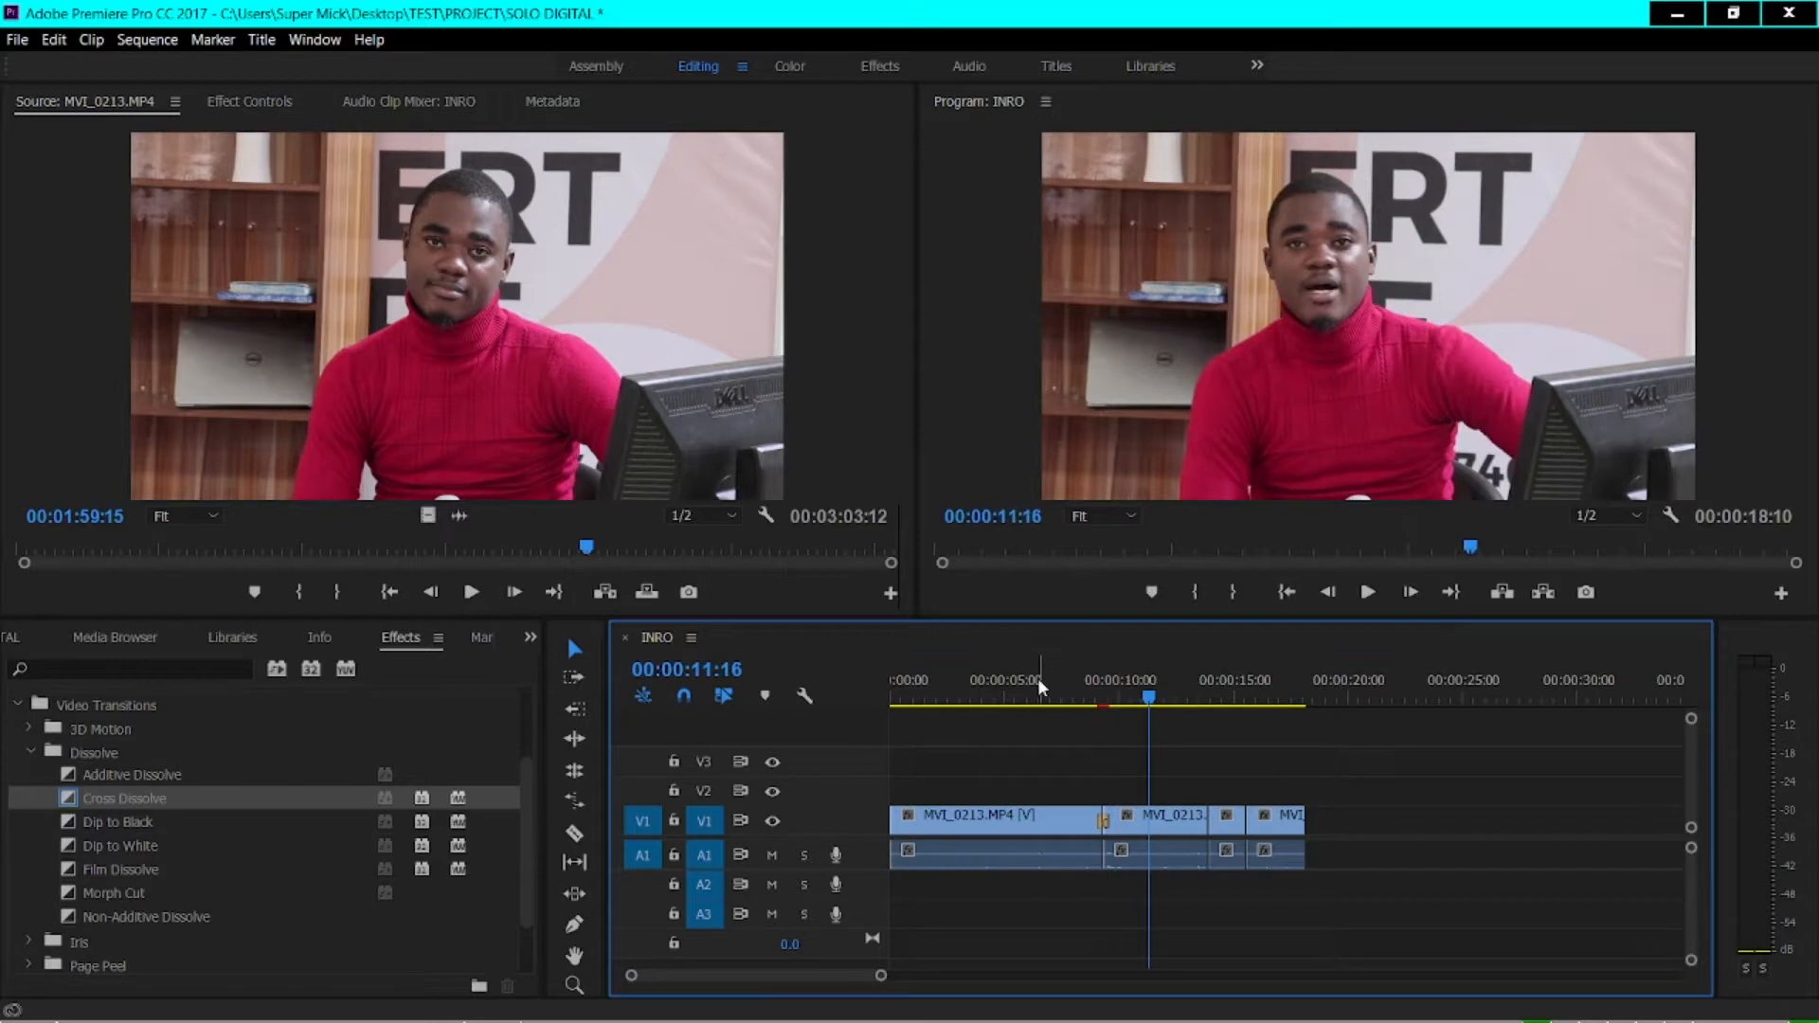
Render the sequence's effects and replay the Cross Dissolve from 00:00:07:41
key("Return")
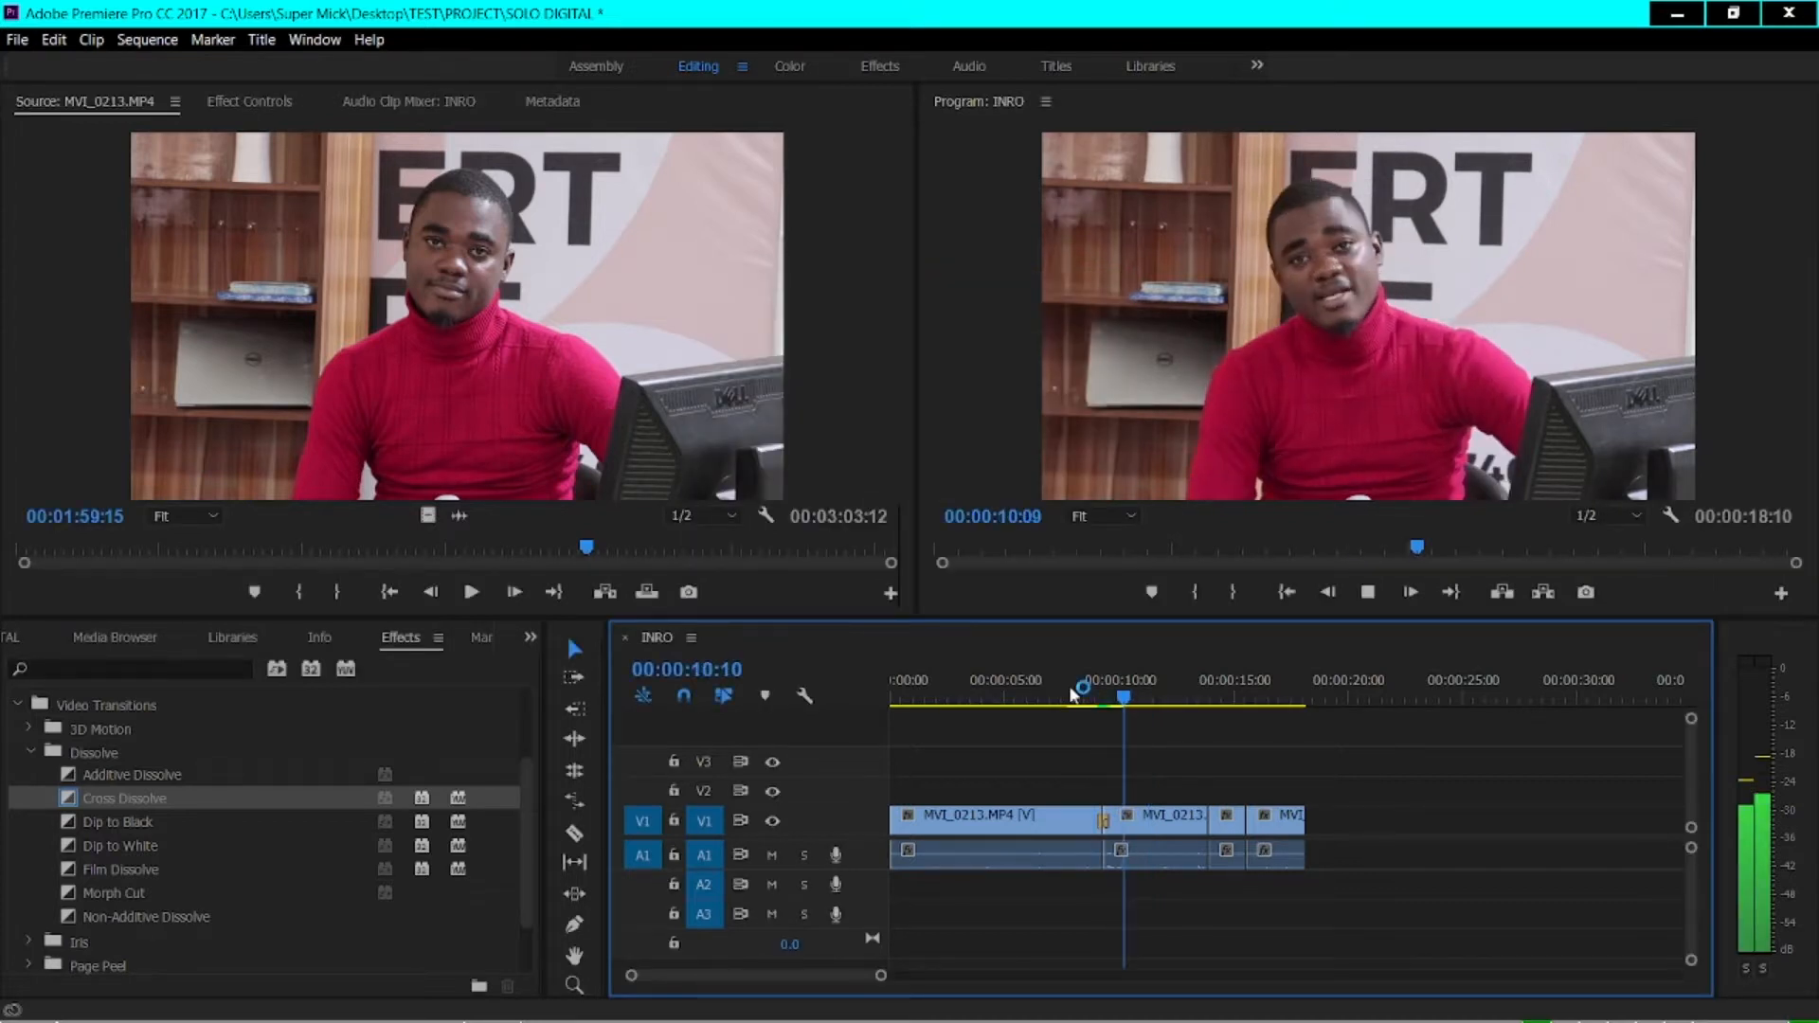
key("space")
left_click(1071, 689)
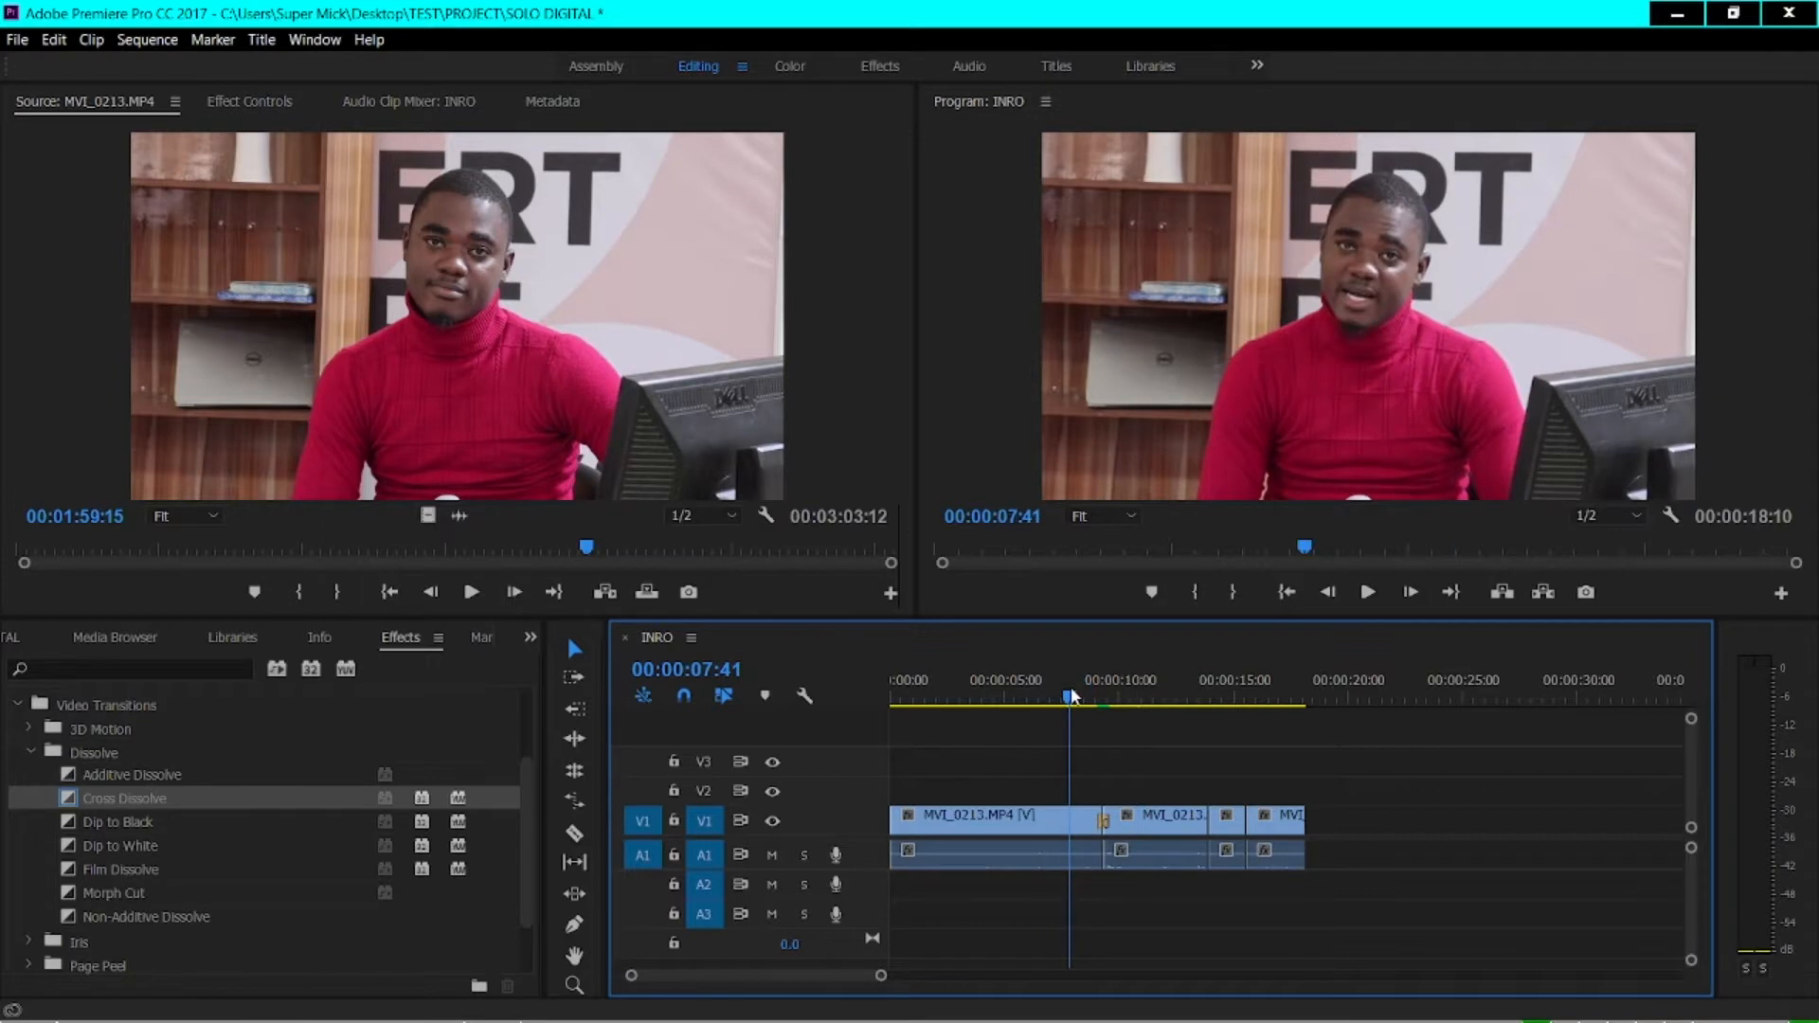
key("space")
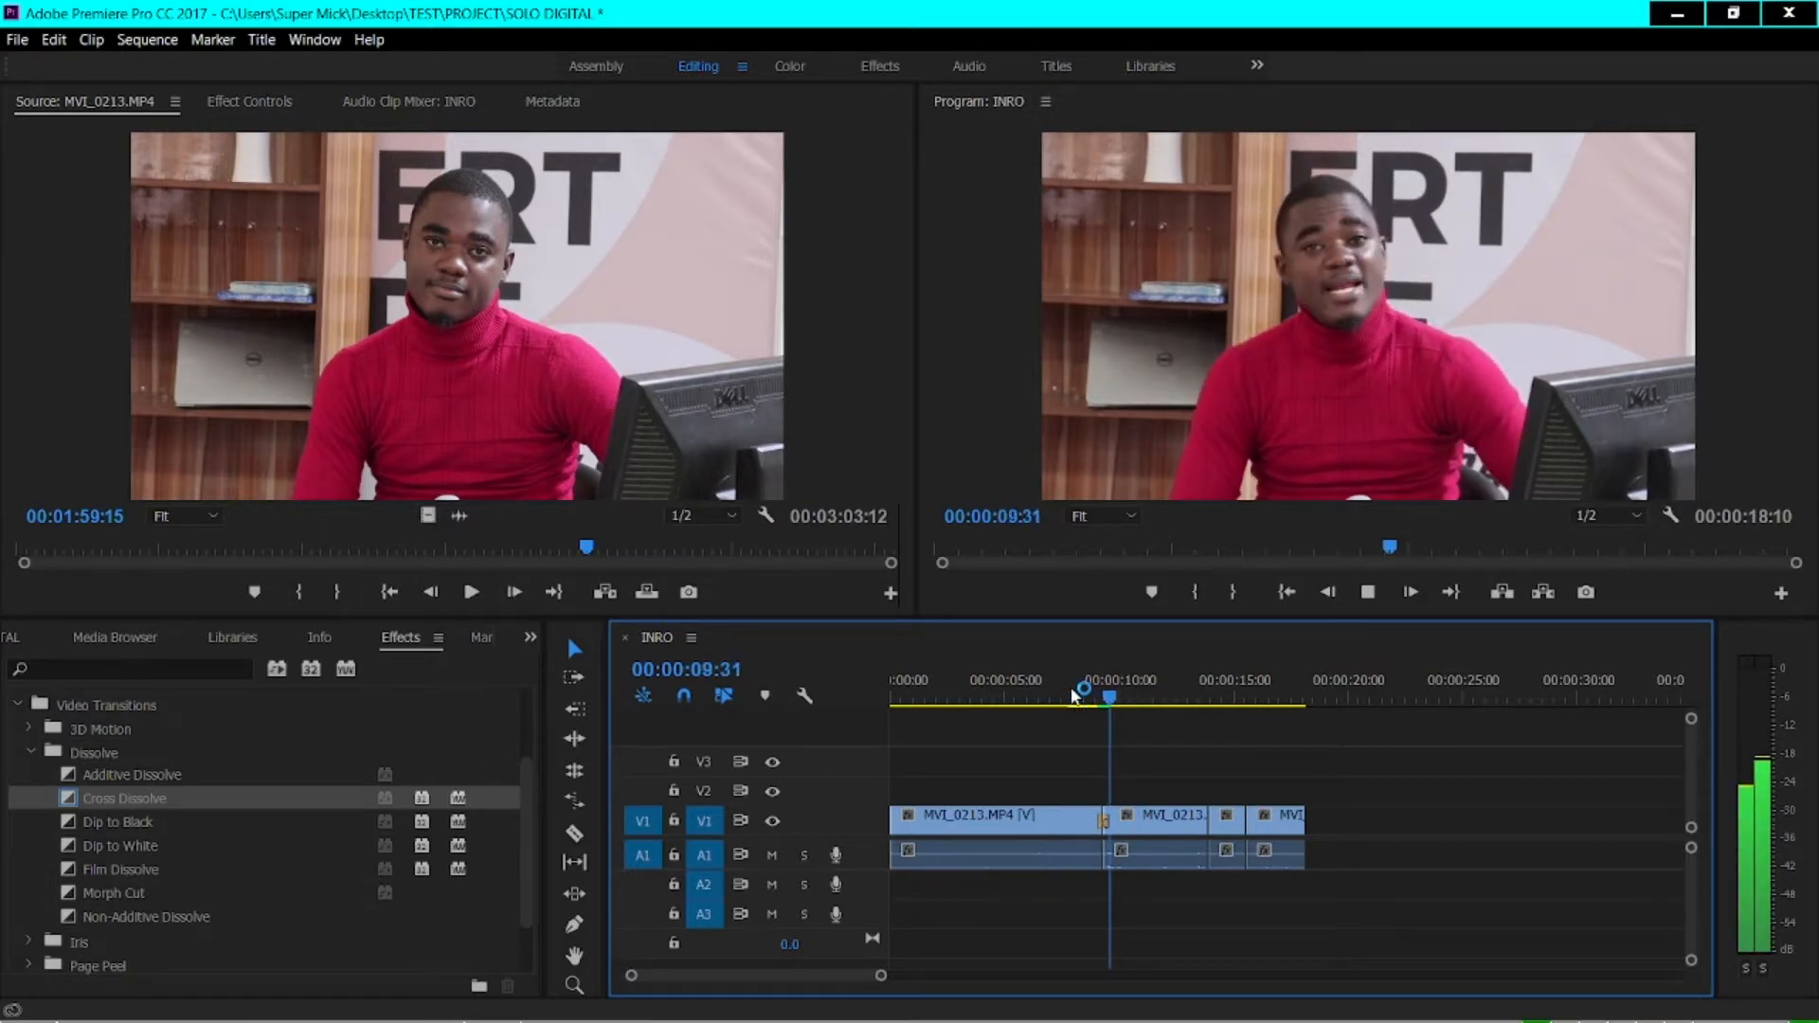
key("space")
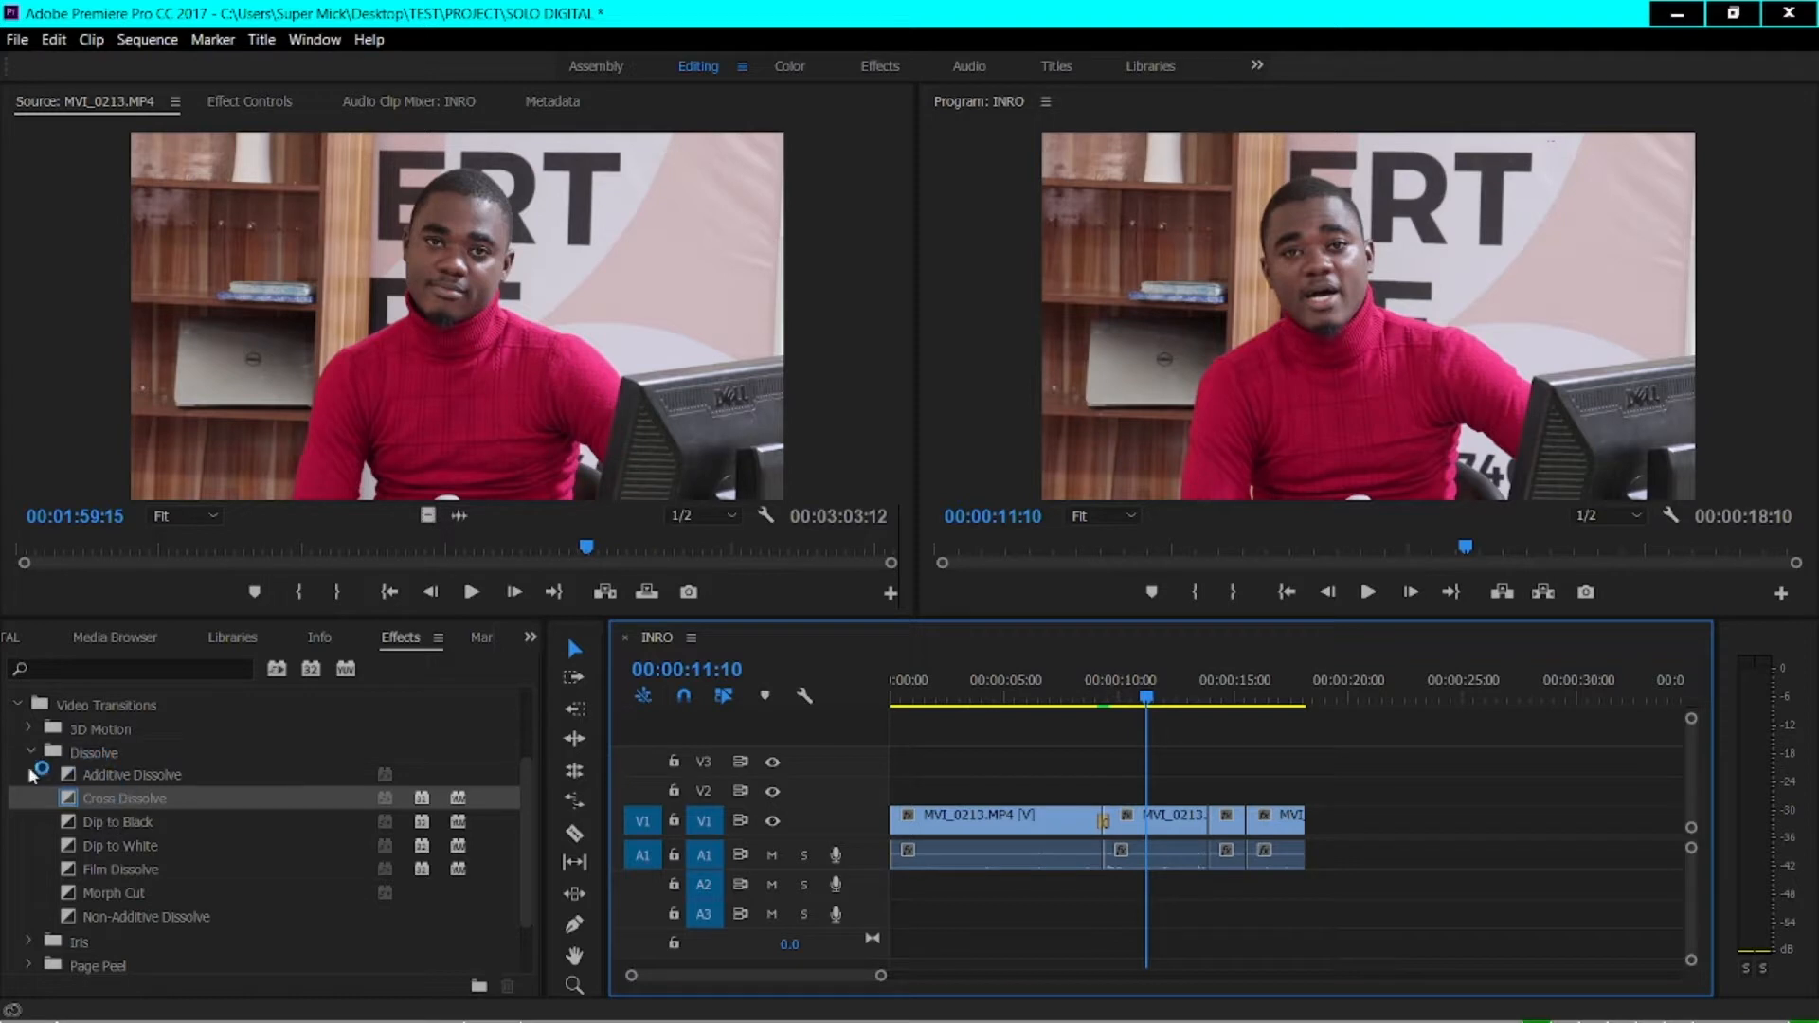
Replace the Cross Dissolve at the first cut with the Cube Spin transition from the 3D Motion video transitions
left_click(30, 749)
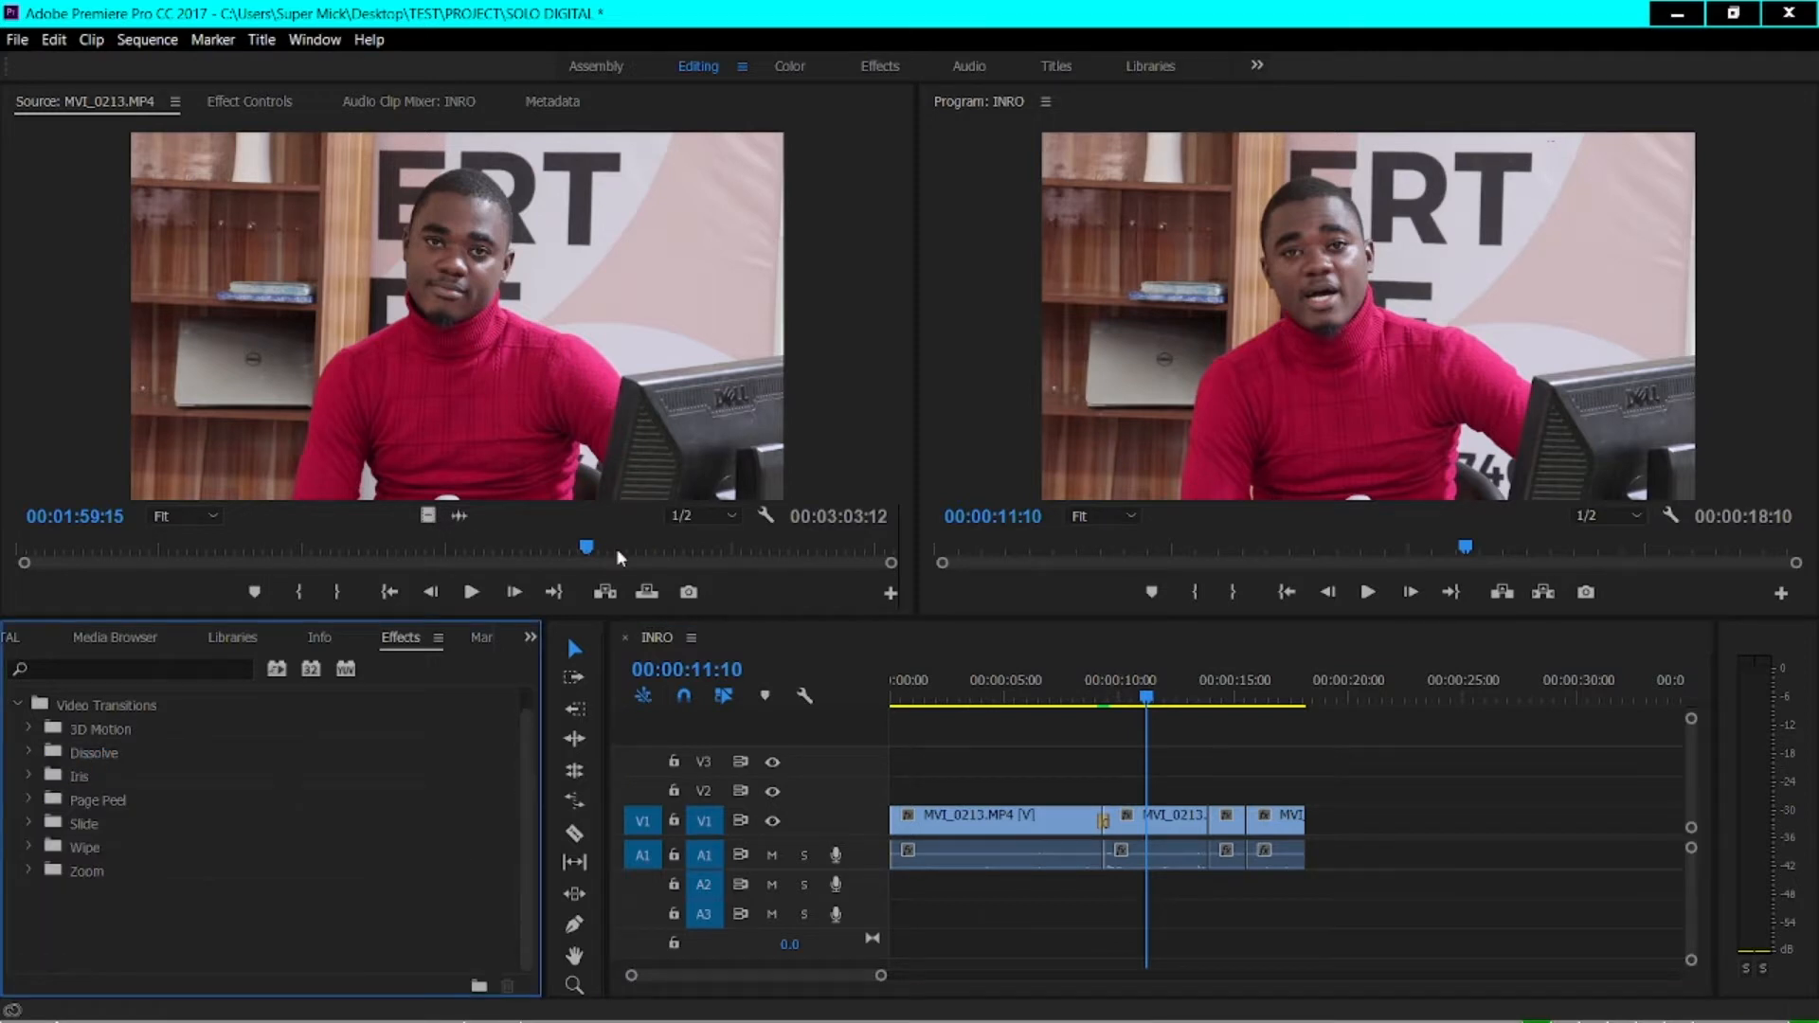
left_click(531, 638)
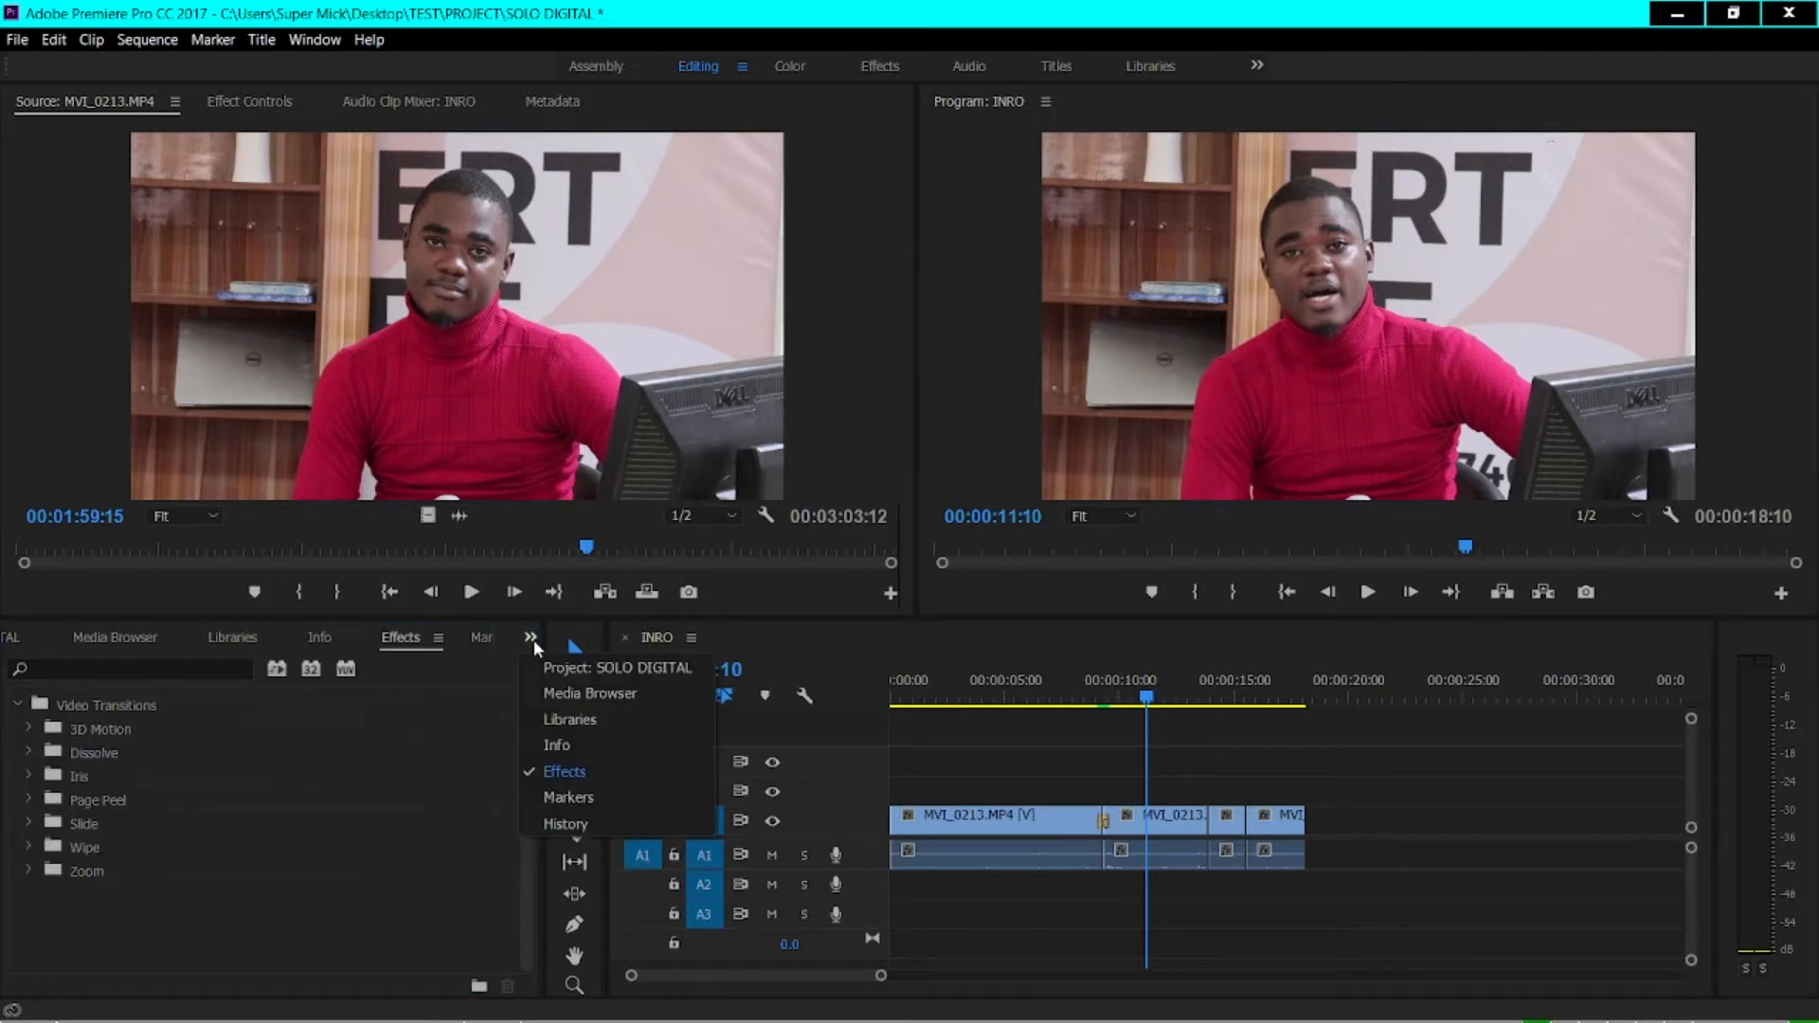
left_click(577, 771)
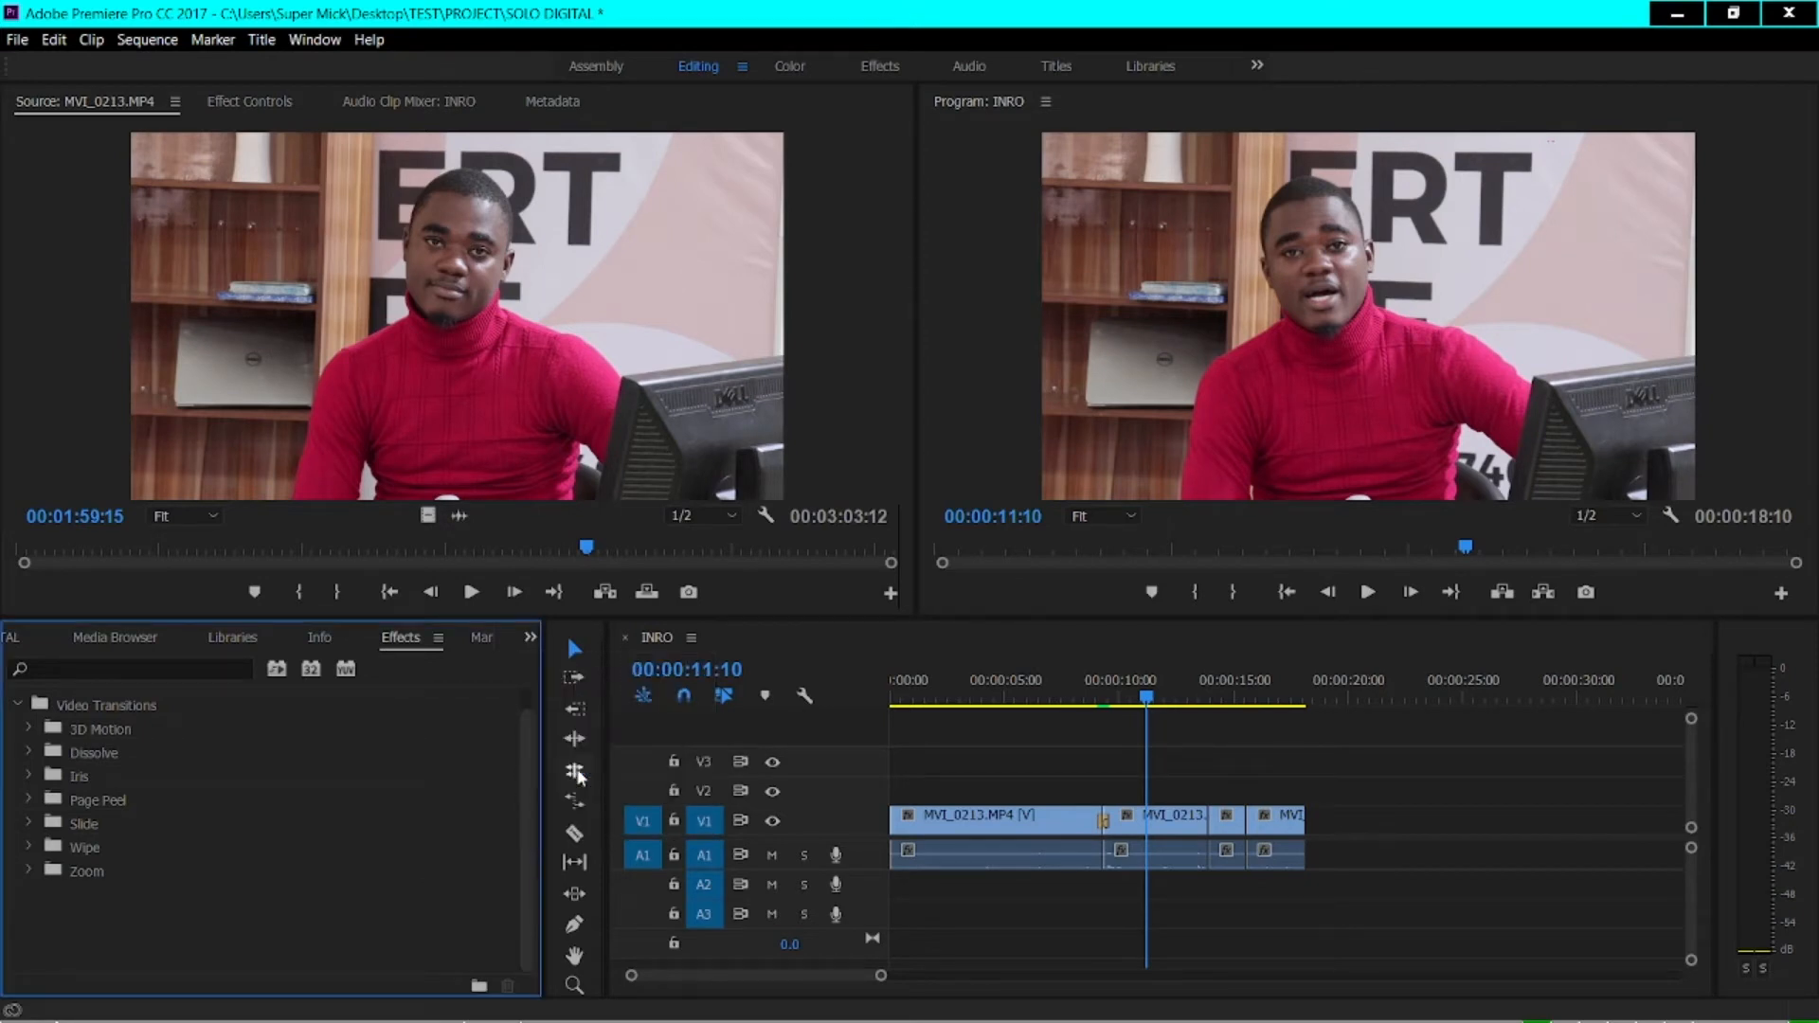
left_click(18, 704)
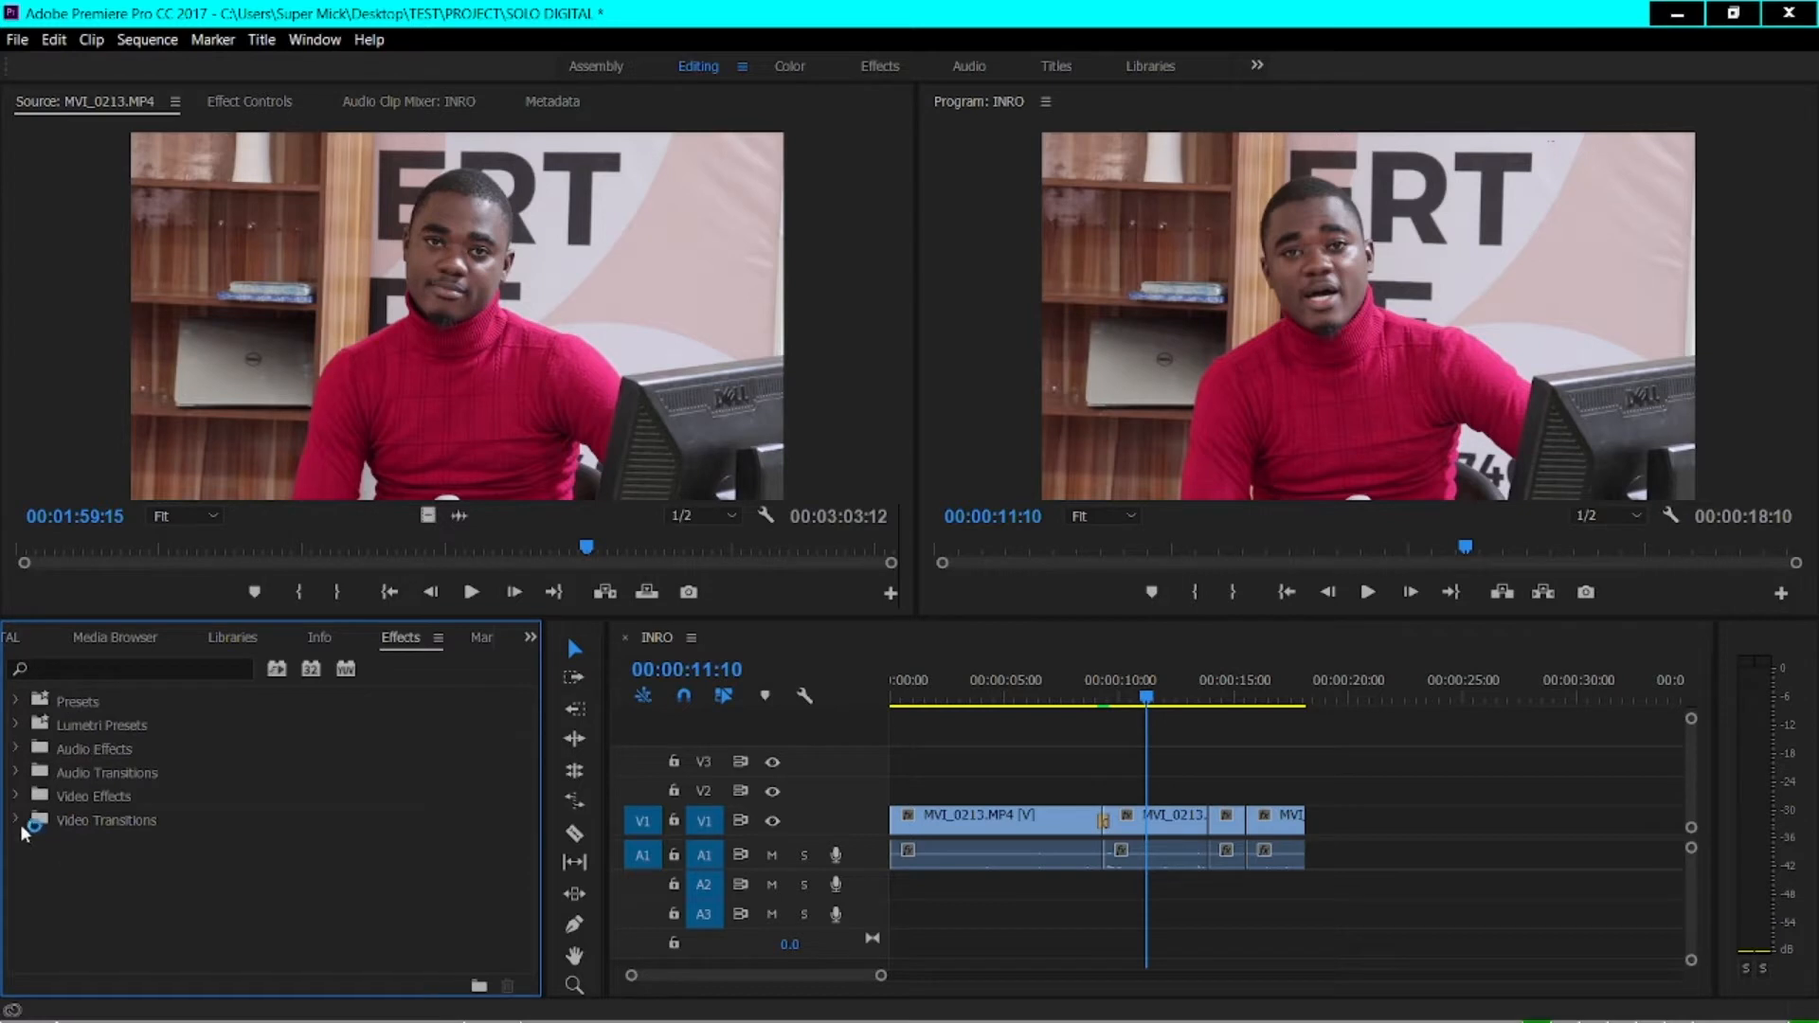
left_click(15, 822)
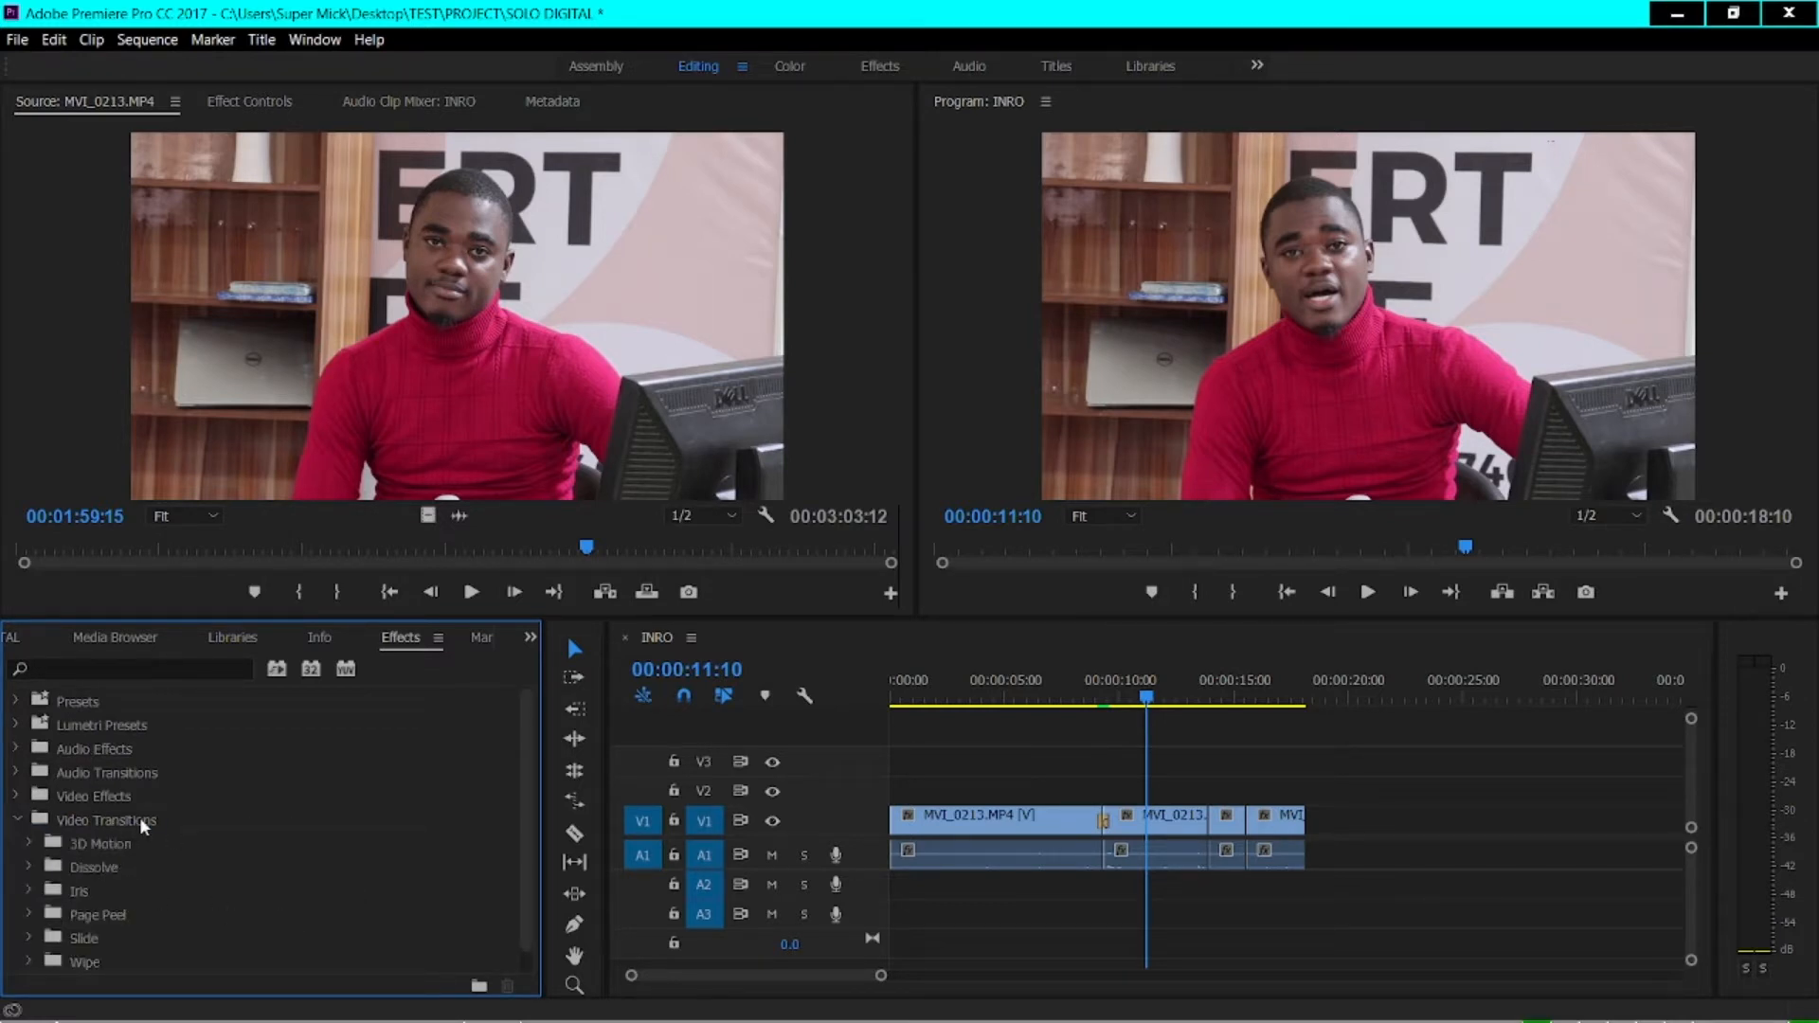
left_click(30, 843)
left_click_drag(119, 861, 1109, 845)
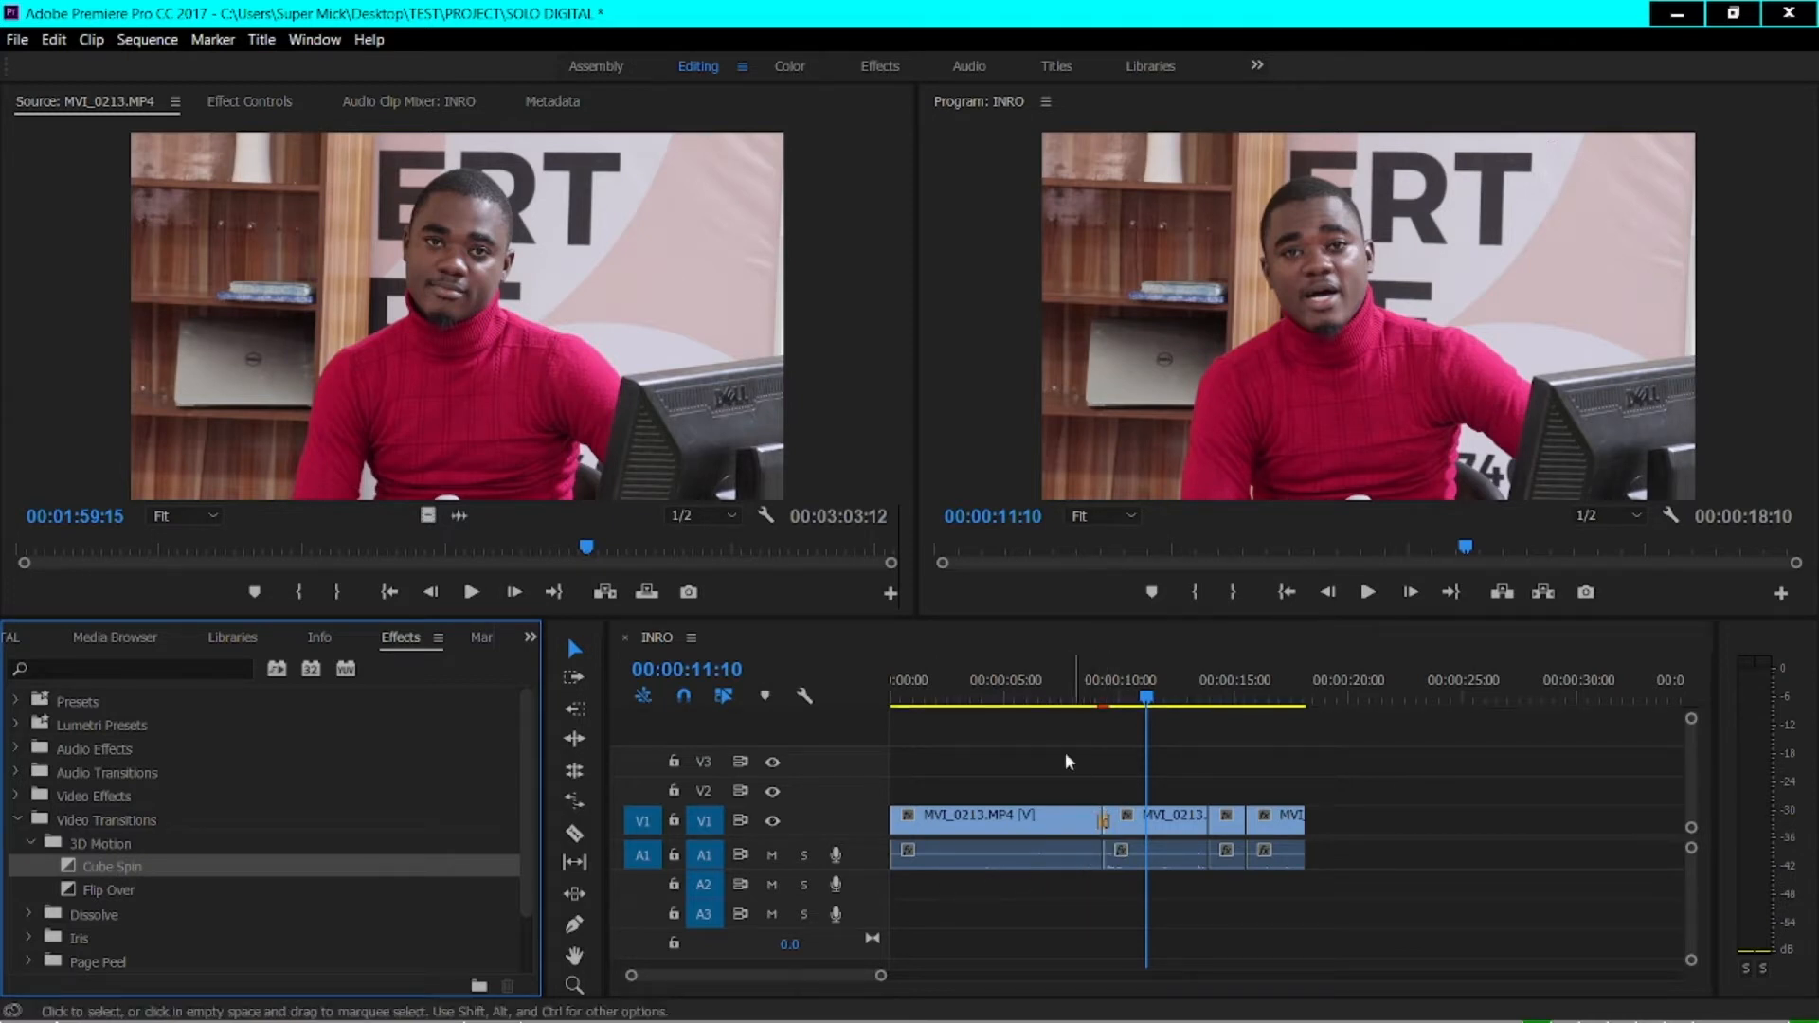
Preview the Cube Spin transition by playing the sequence from 00:00:06:47 and again from 00:00:07:07
left_click(1086, 681)
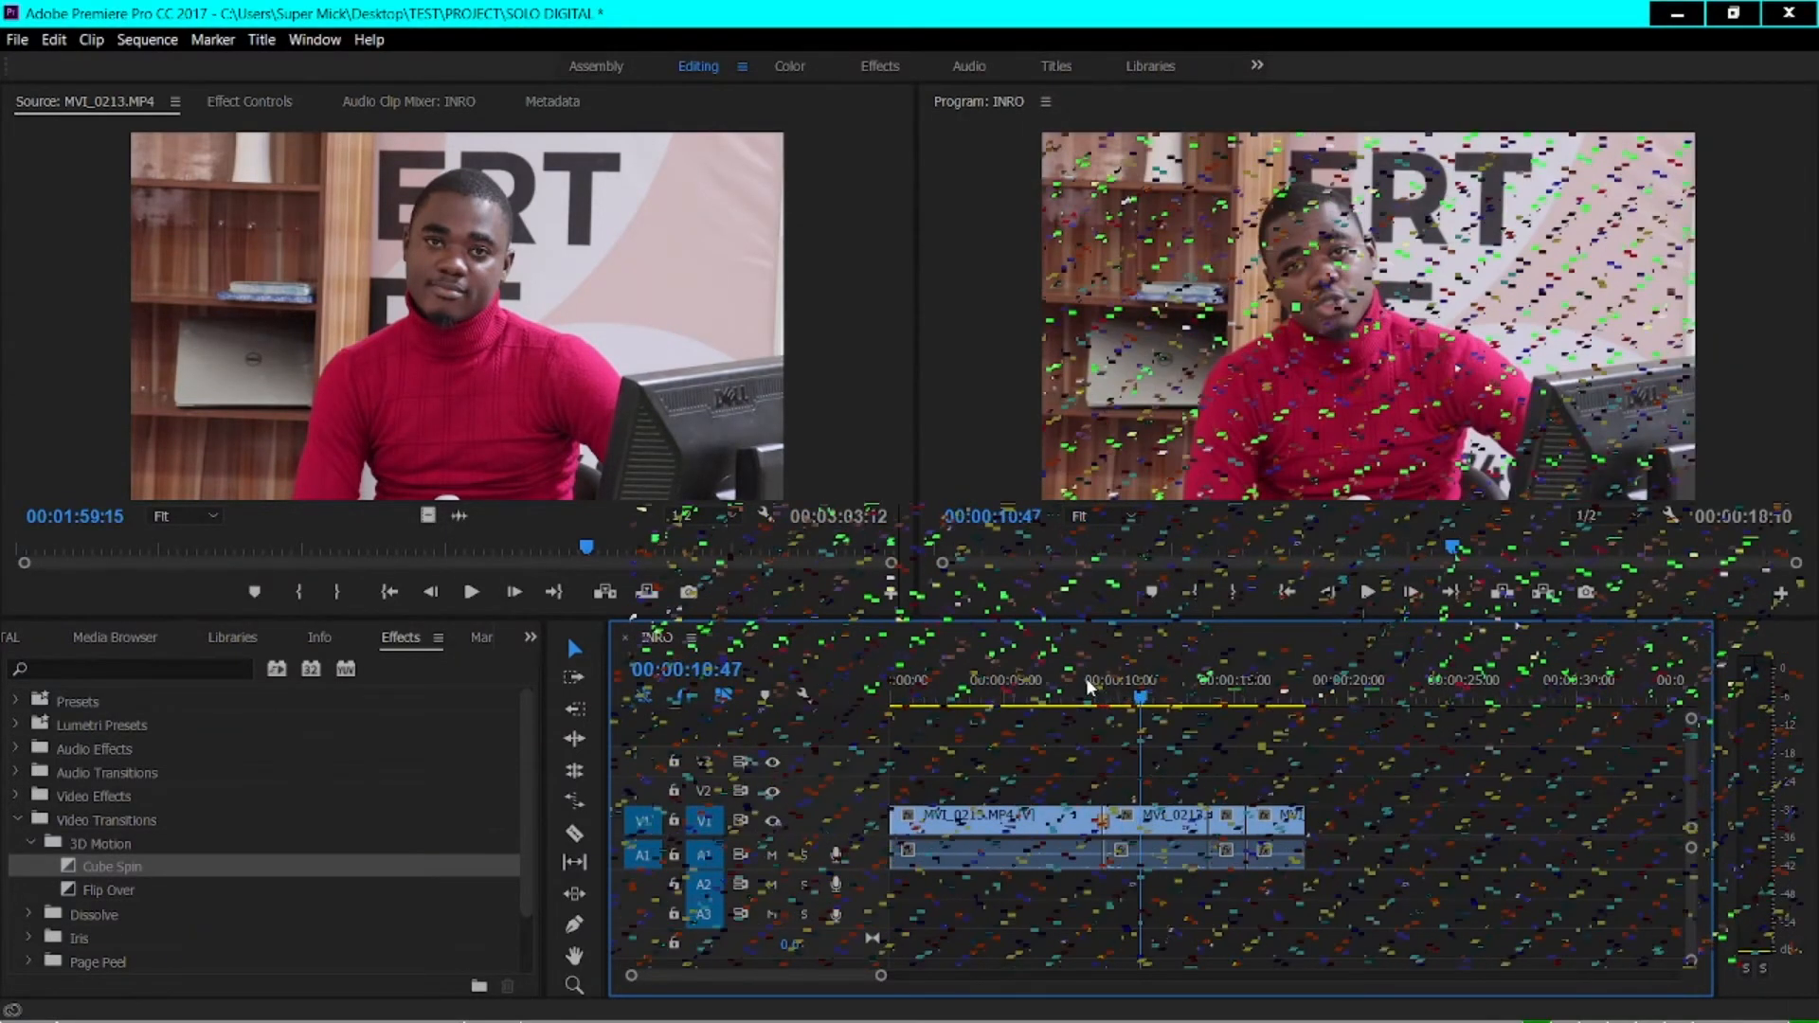
left_click(1050, 698)
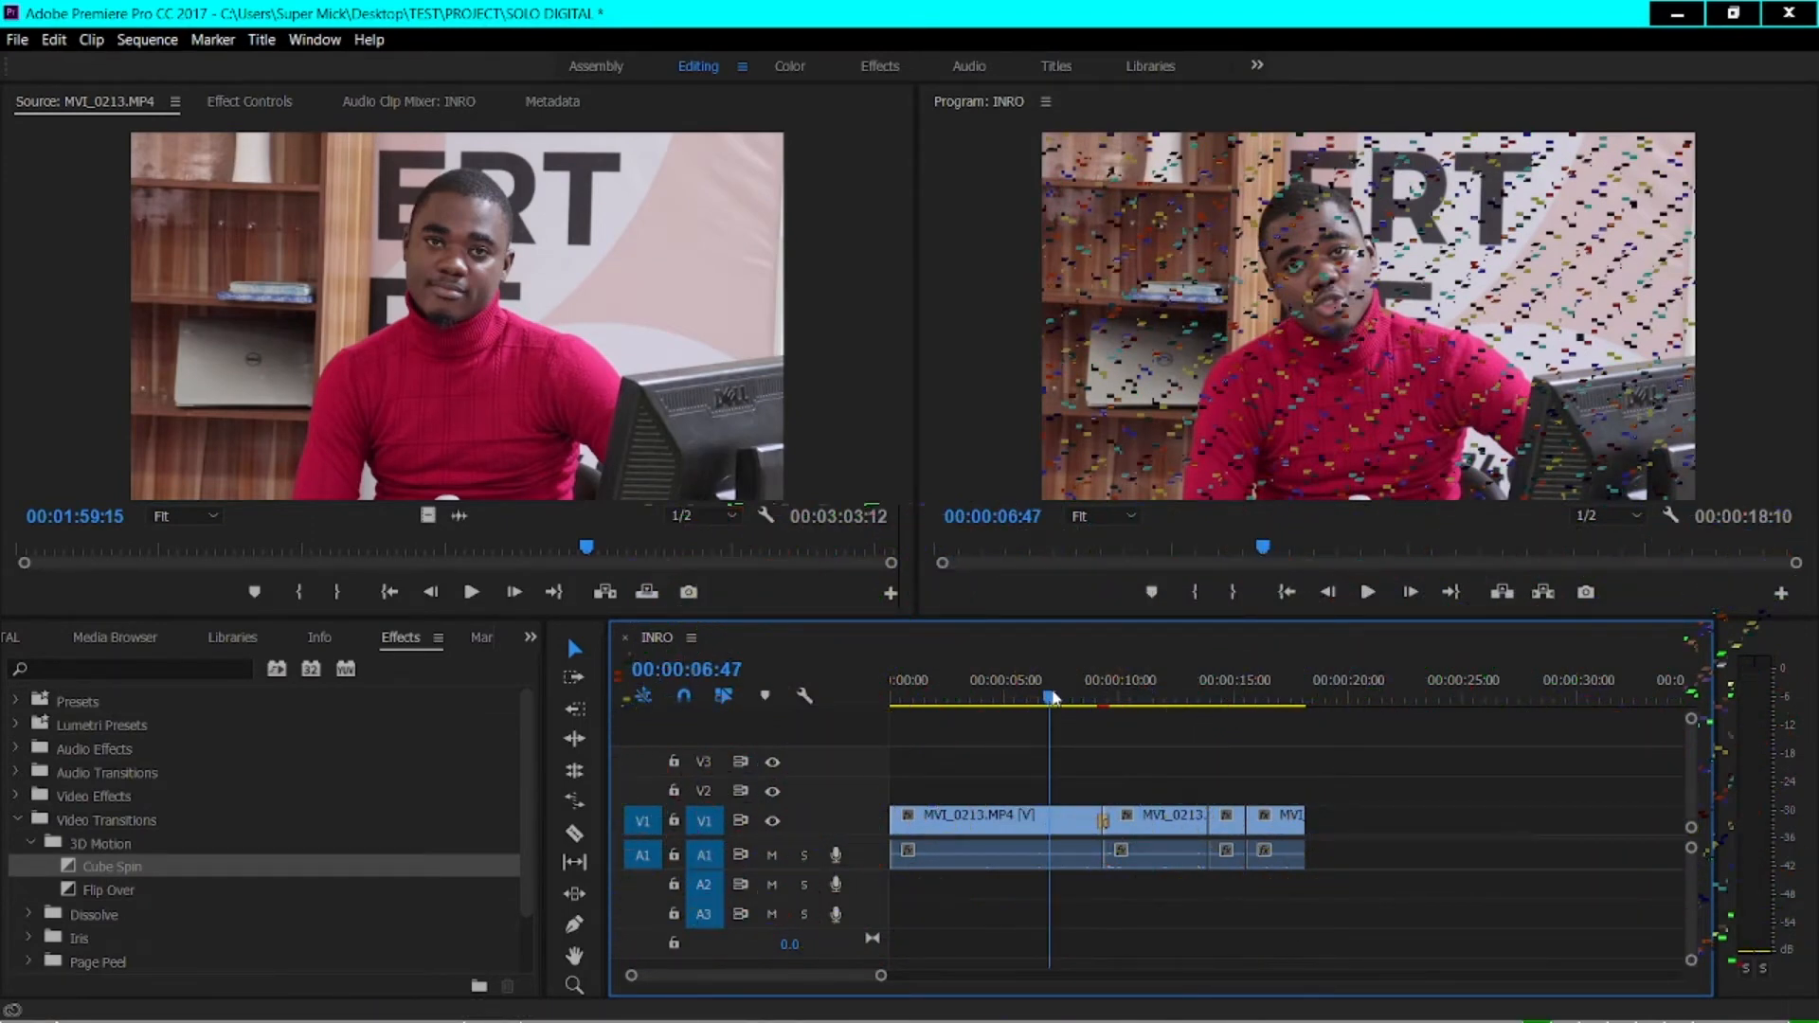
key("space")
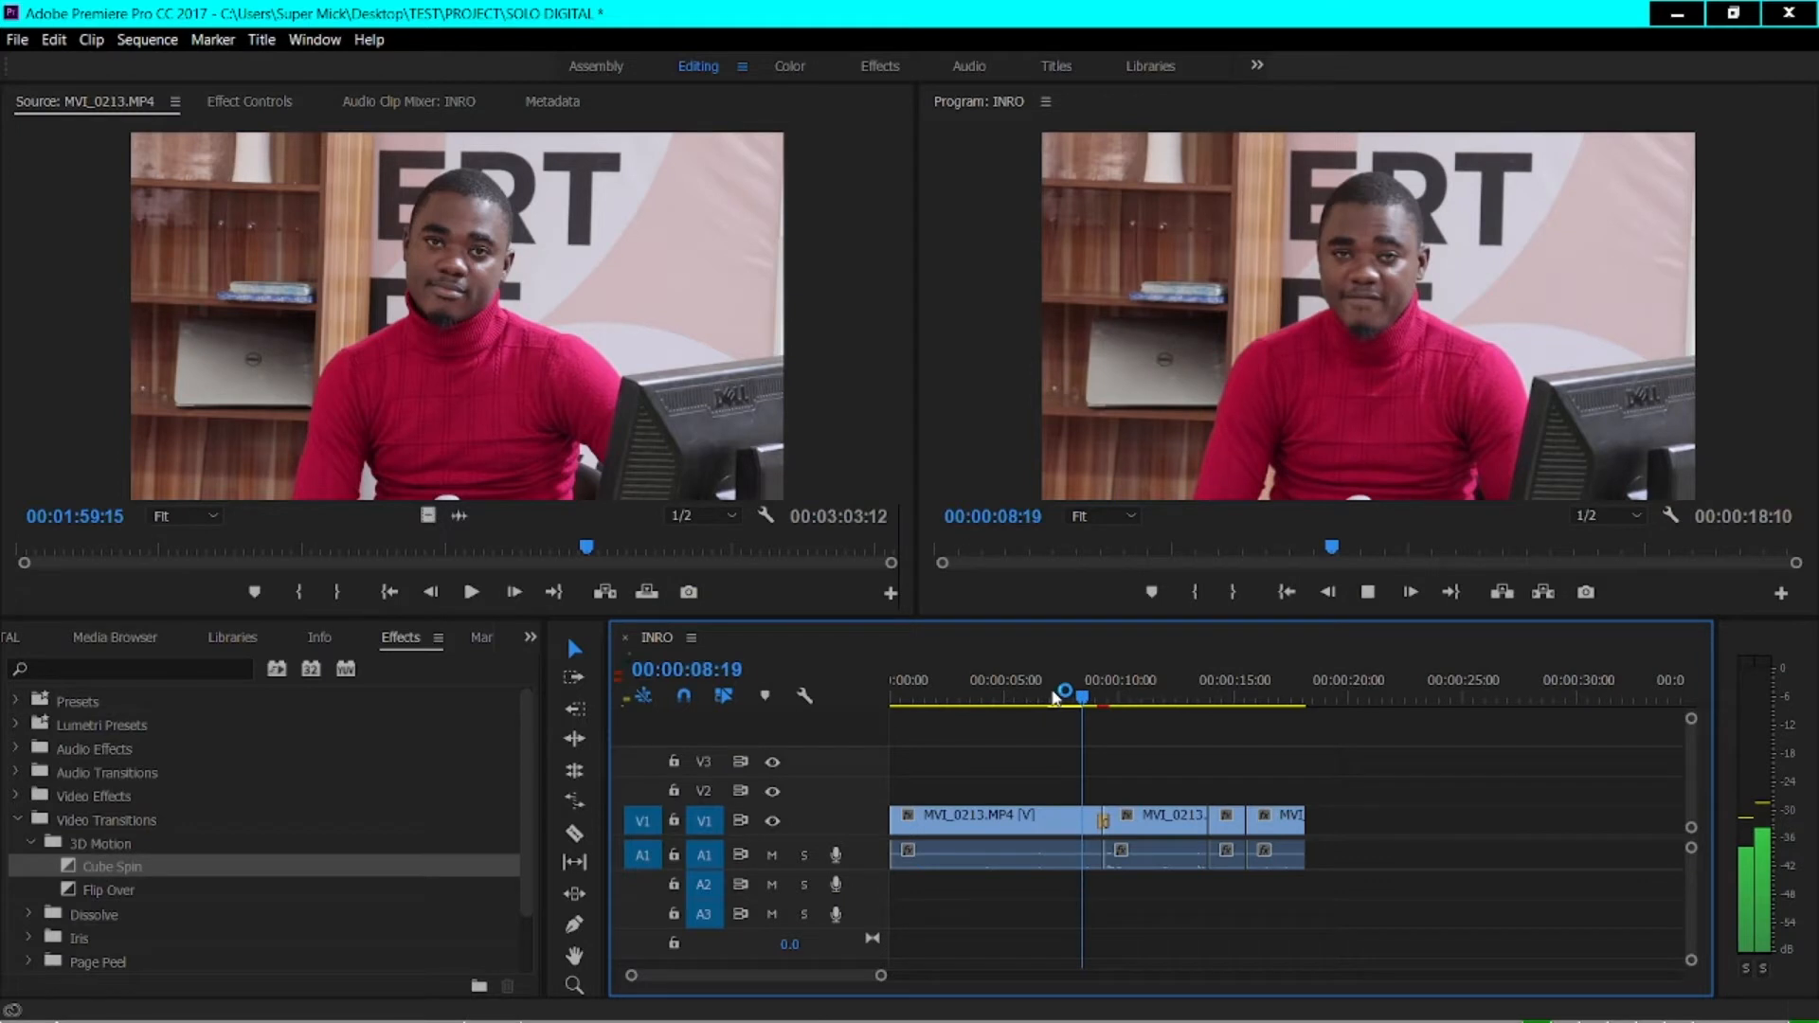
key("space")
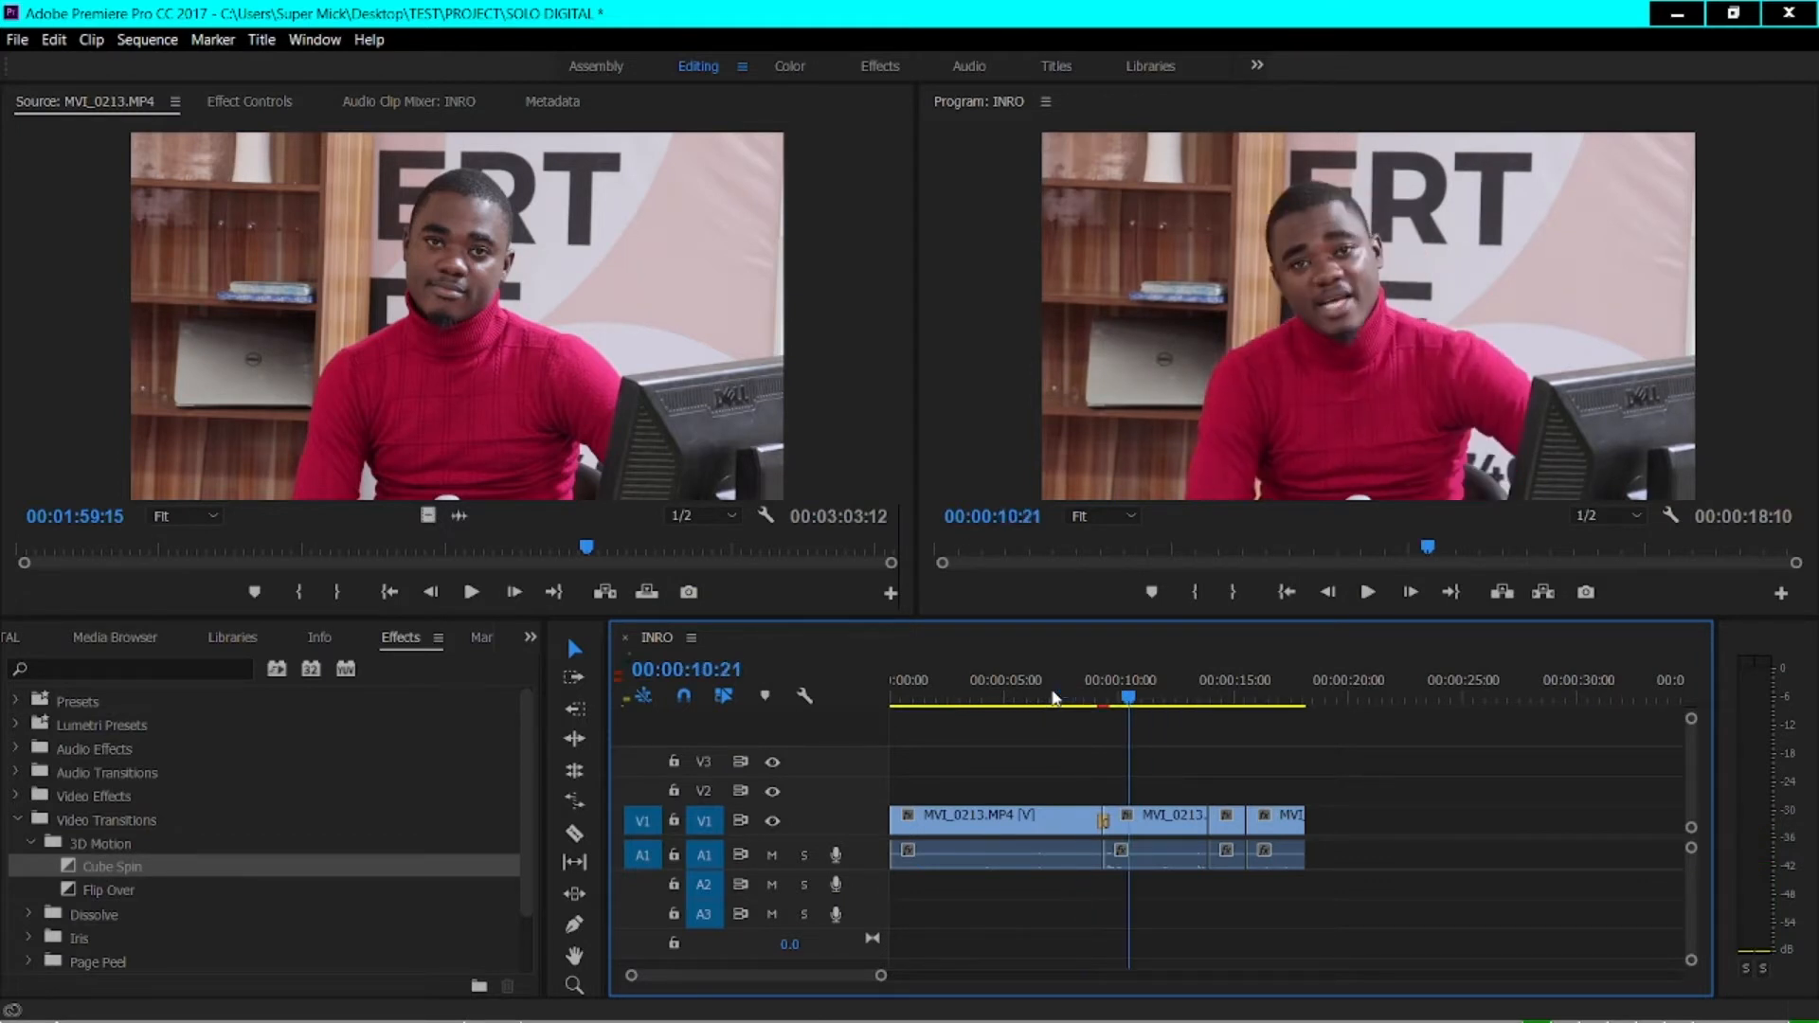
left_click(1054, 697)
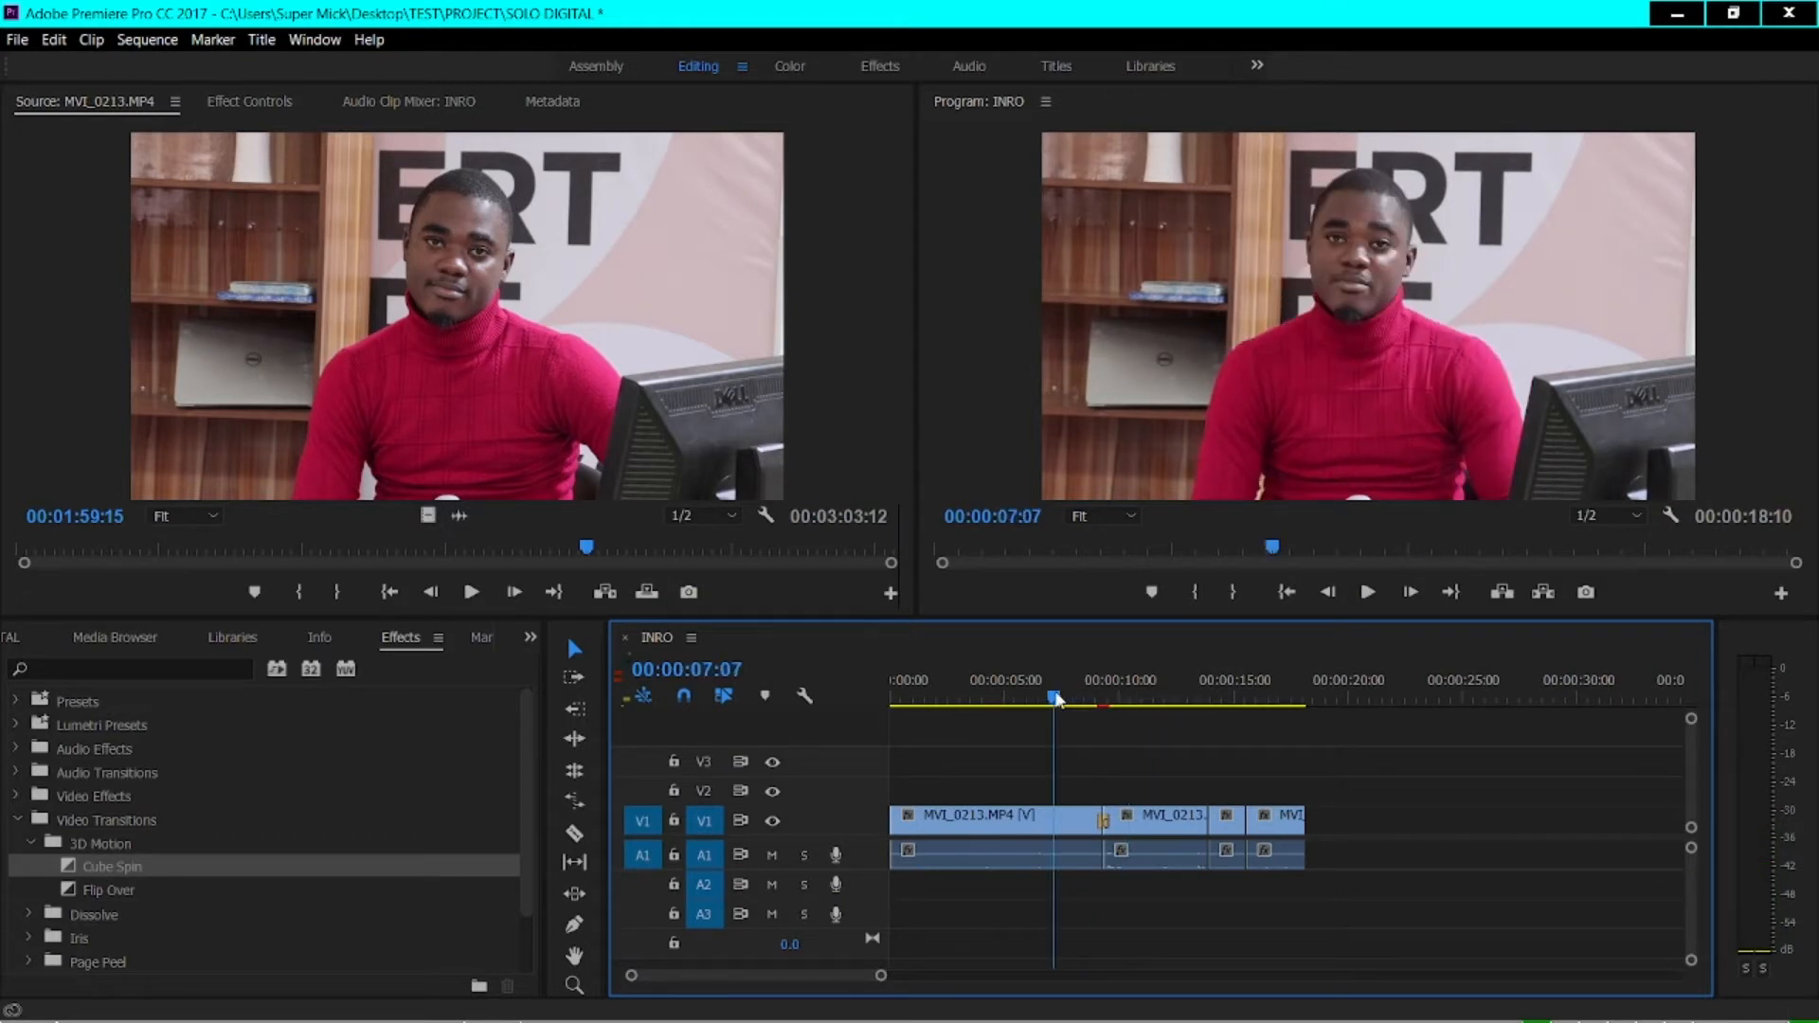
key("space")
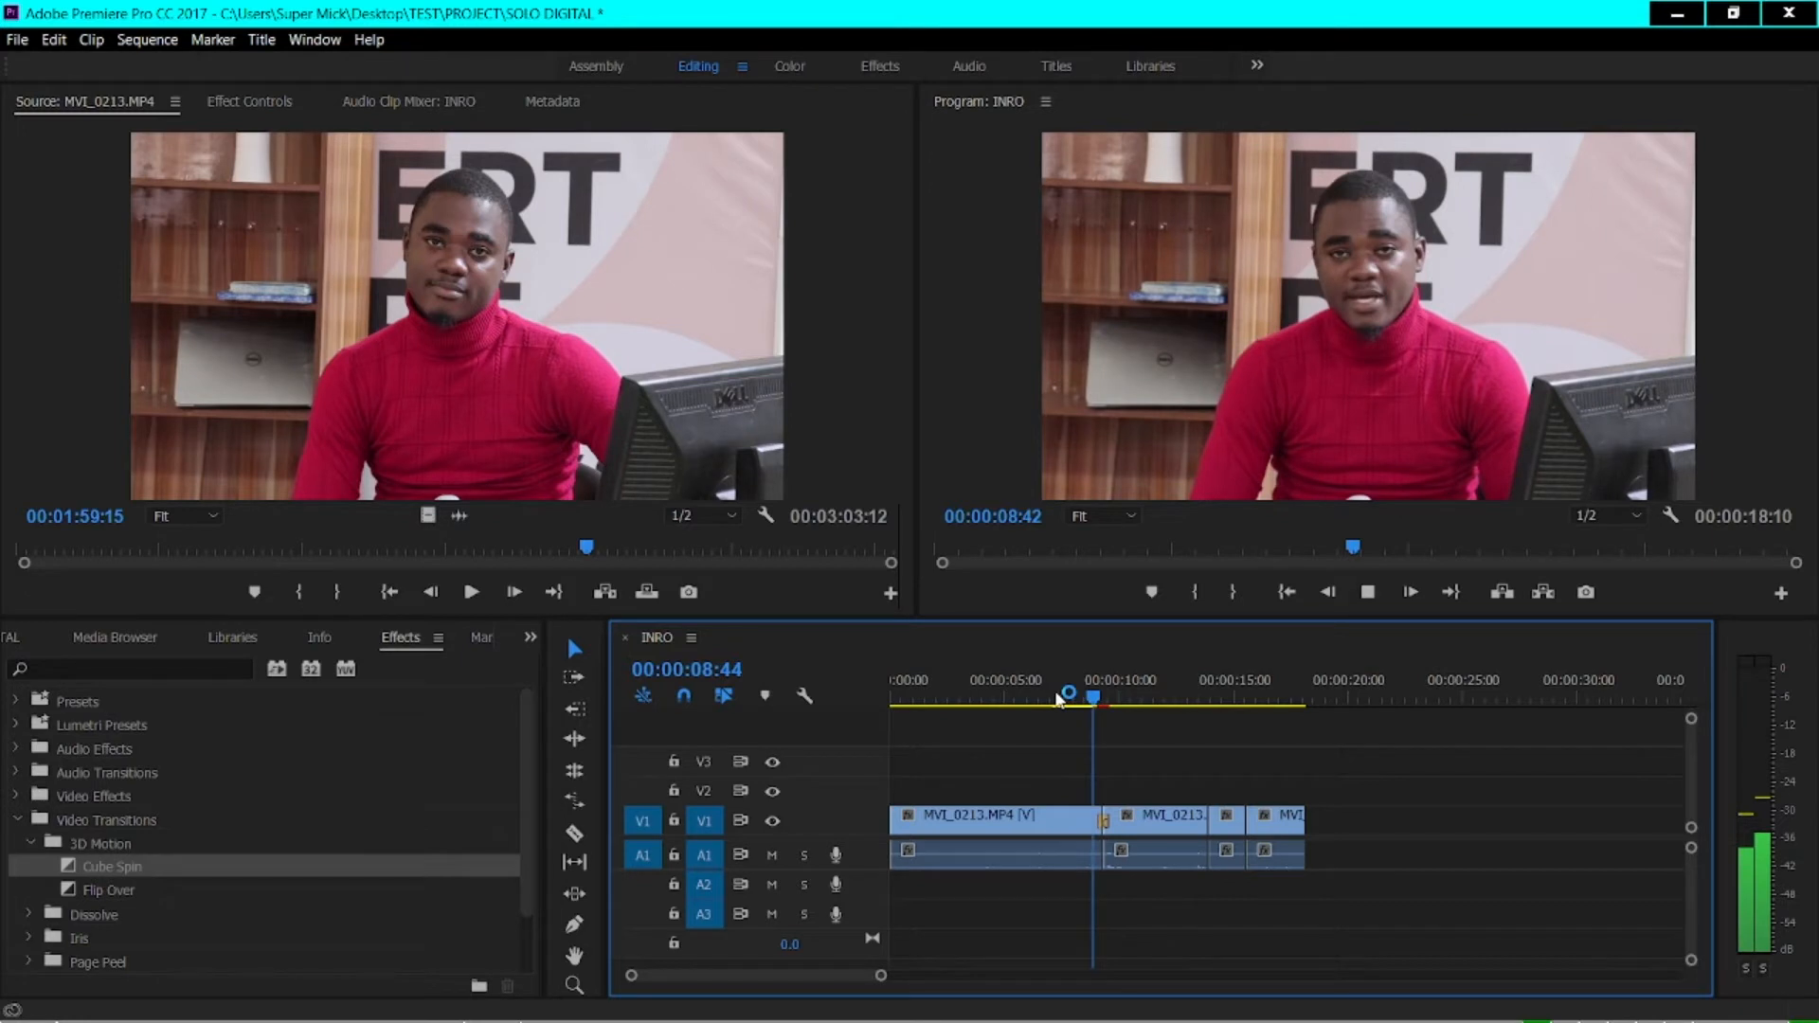
key("space")
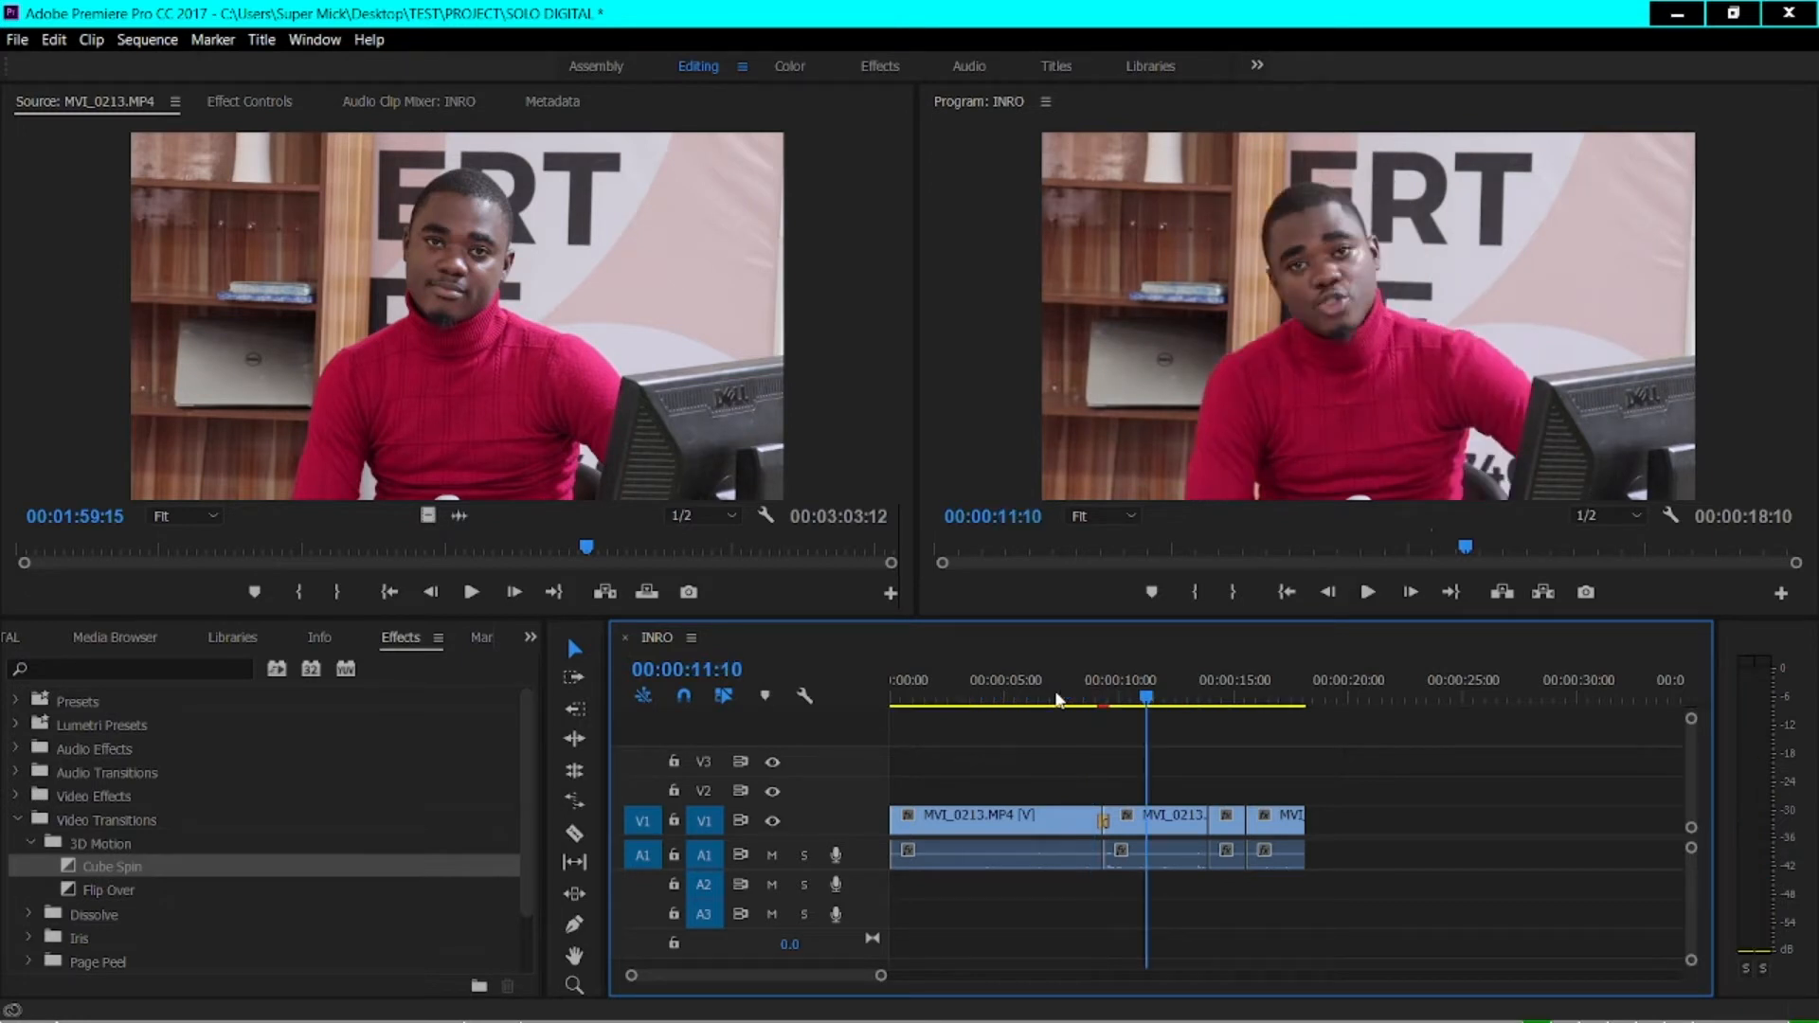
Select the Flip Over transition and expand the Dissolve group of video transitions
left_click(120, 891)
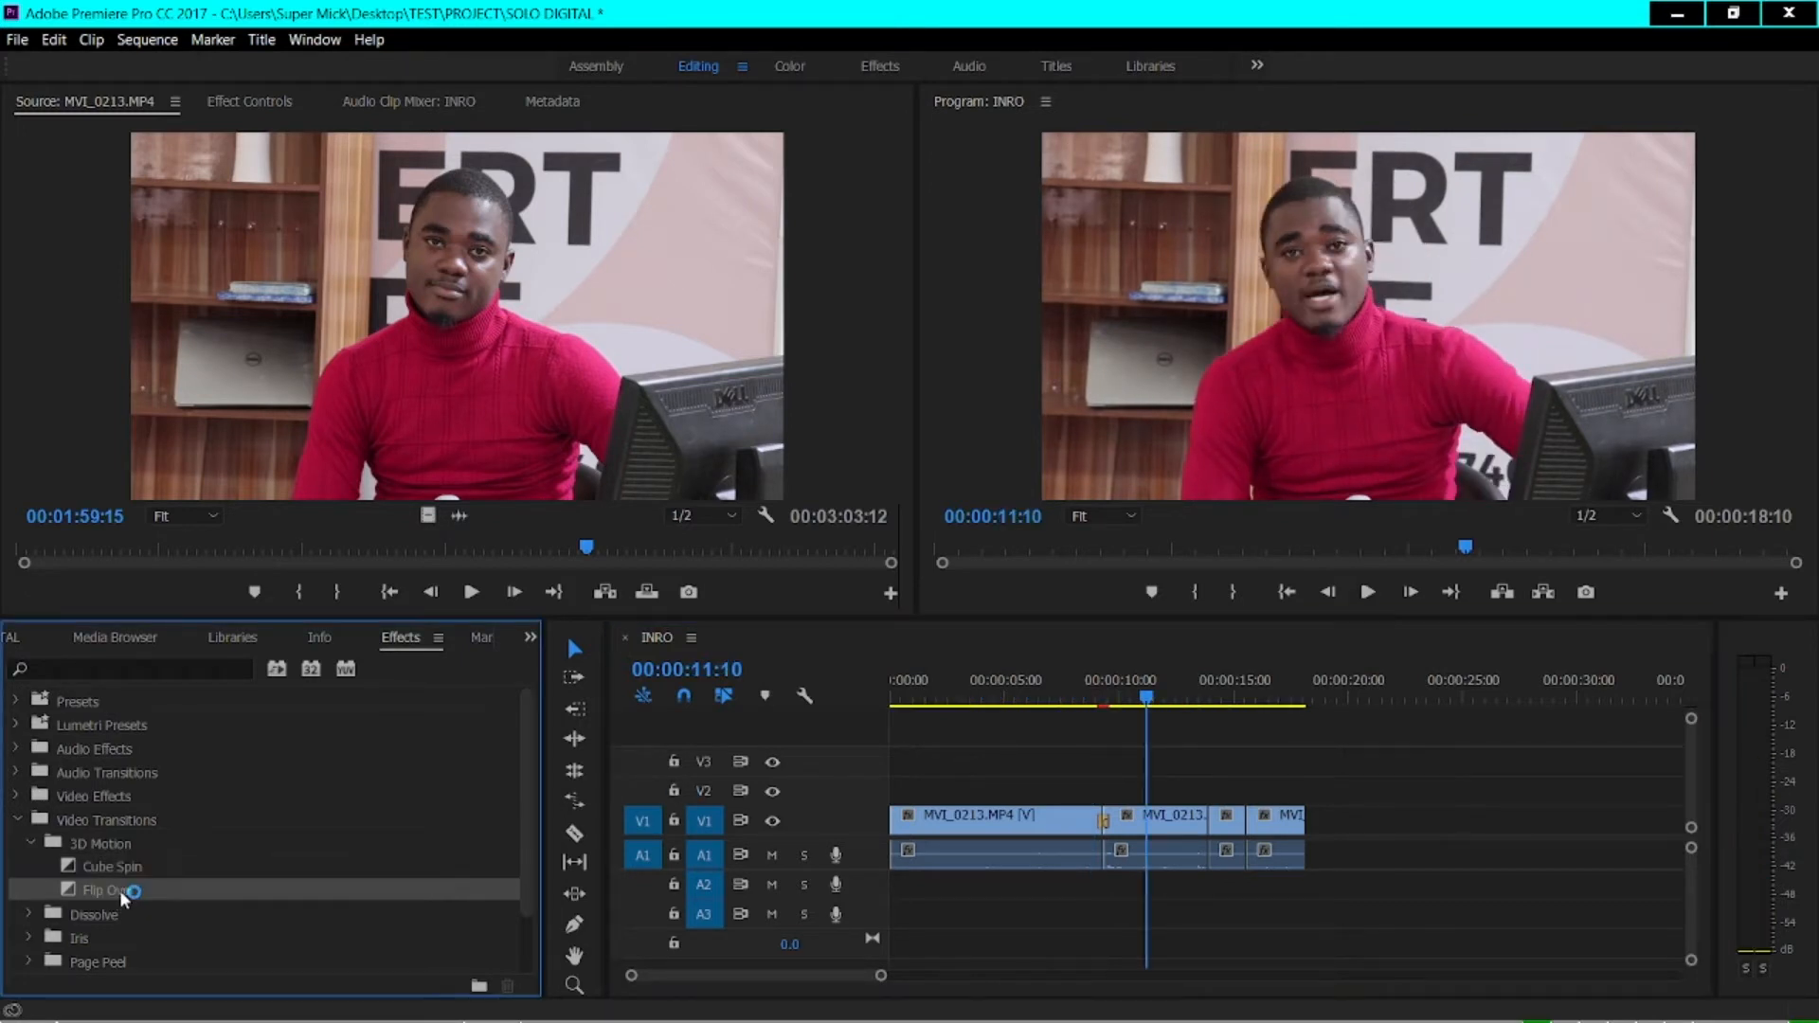
left_click(27, 912)
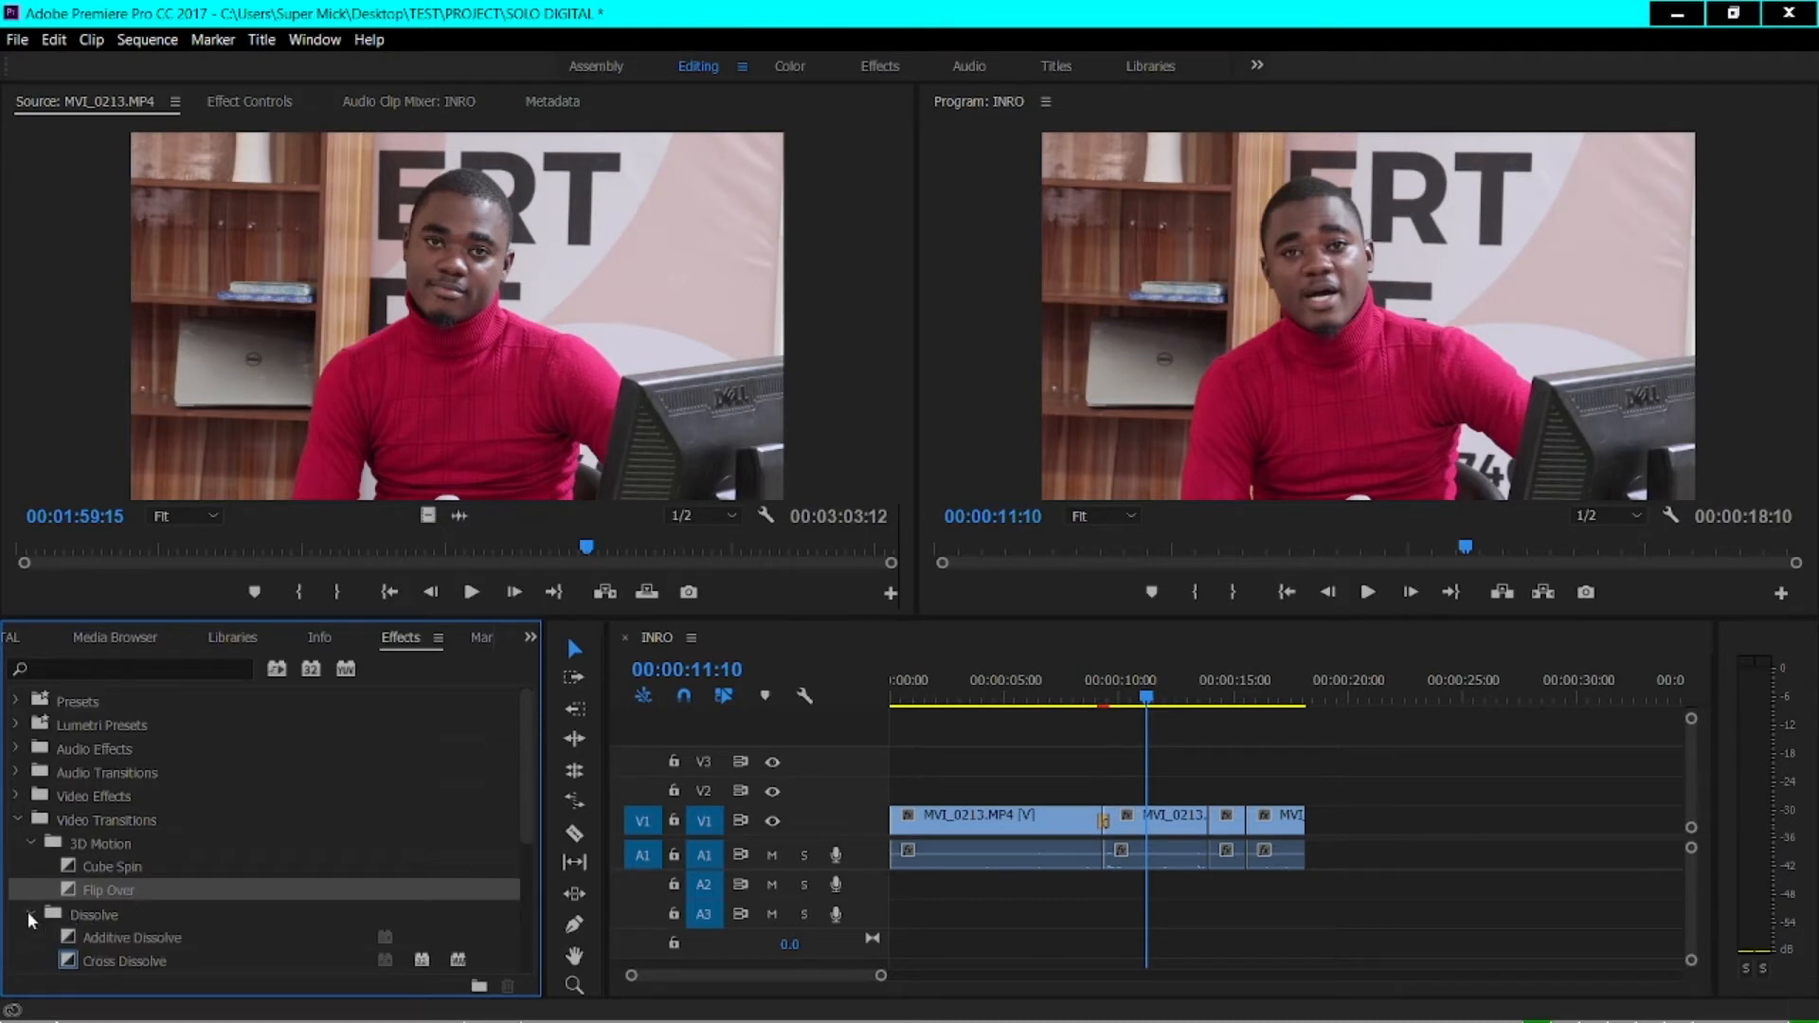